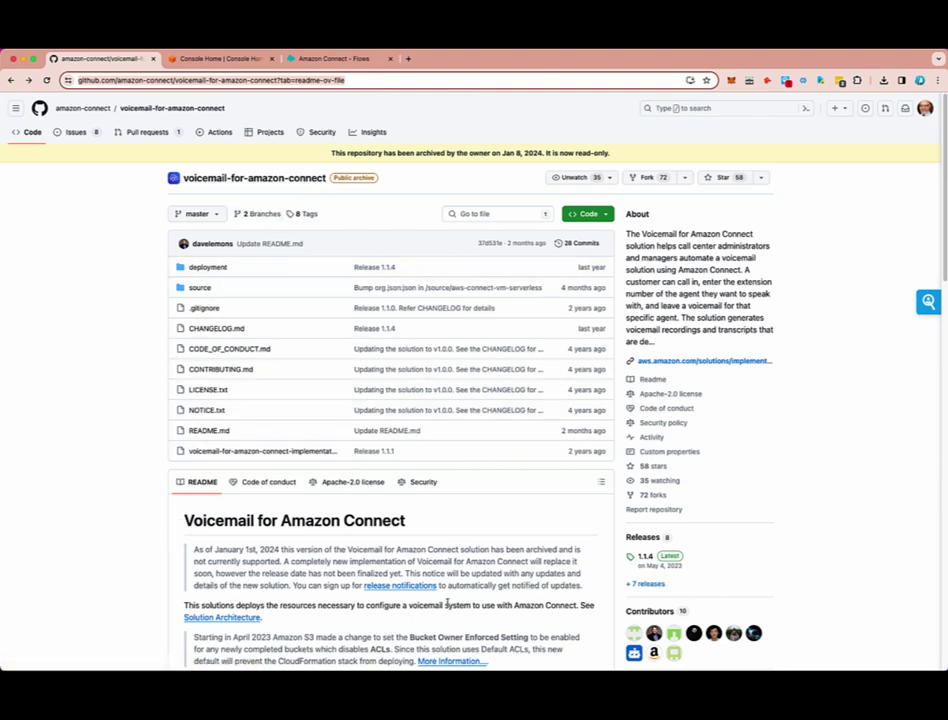
- Read the repository README, highlighting the archive date and the note about future updates
scroll(430, 596, "down", 1)
scroll(430, 596, "down", 3)
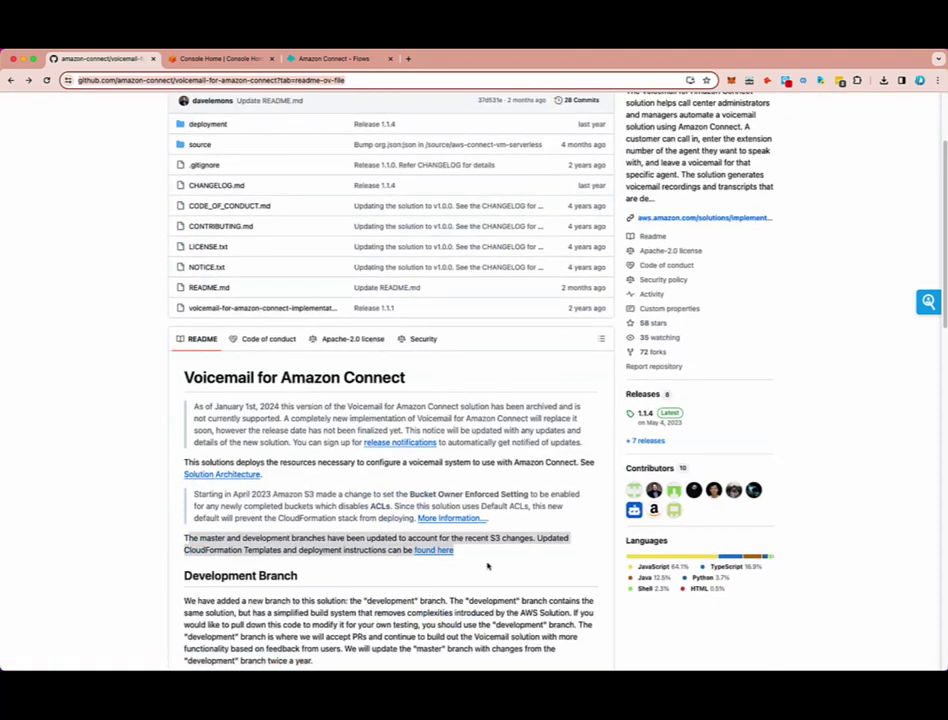
scroll(487, 566, "up", 3)
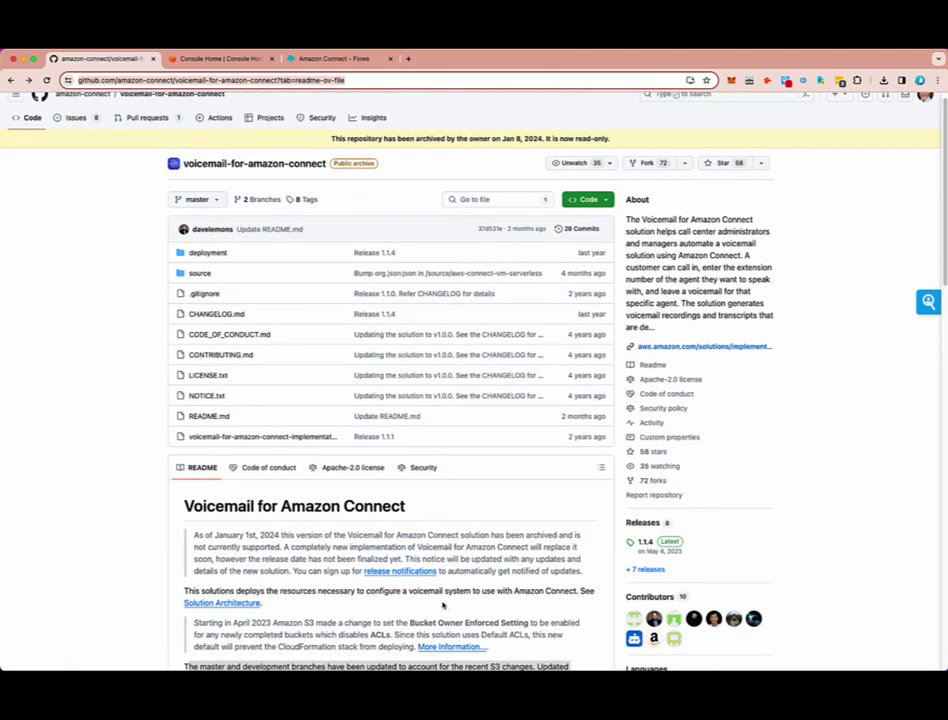
scroll(443, 605, "down", 3)
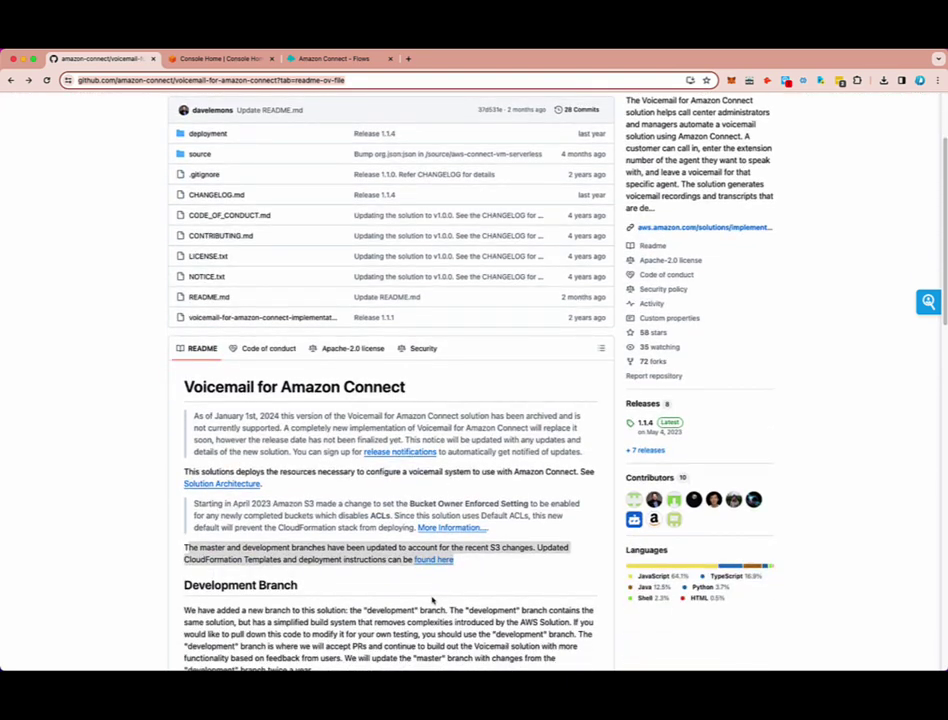
scroll(430, 603, "down", 1)
scroll(430, 600, "up", 4)
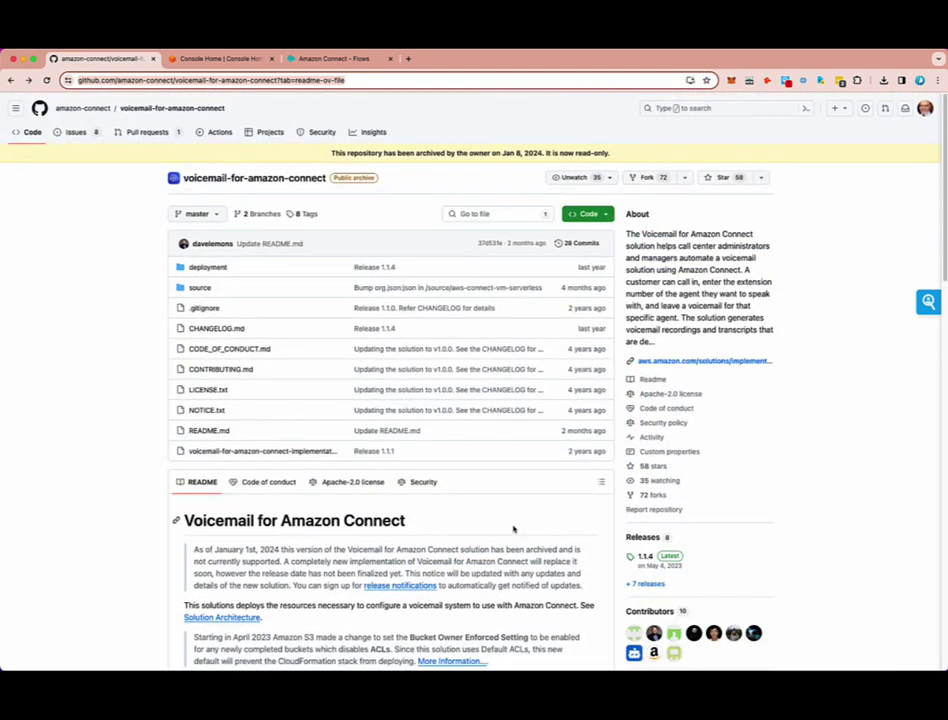
left_click(97, 515)
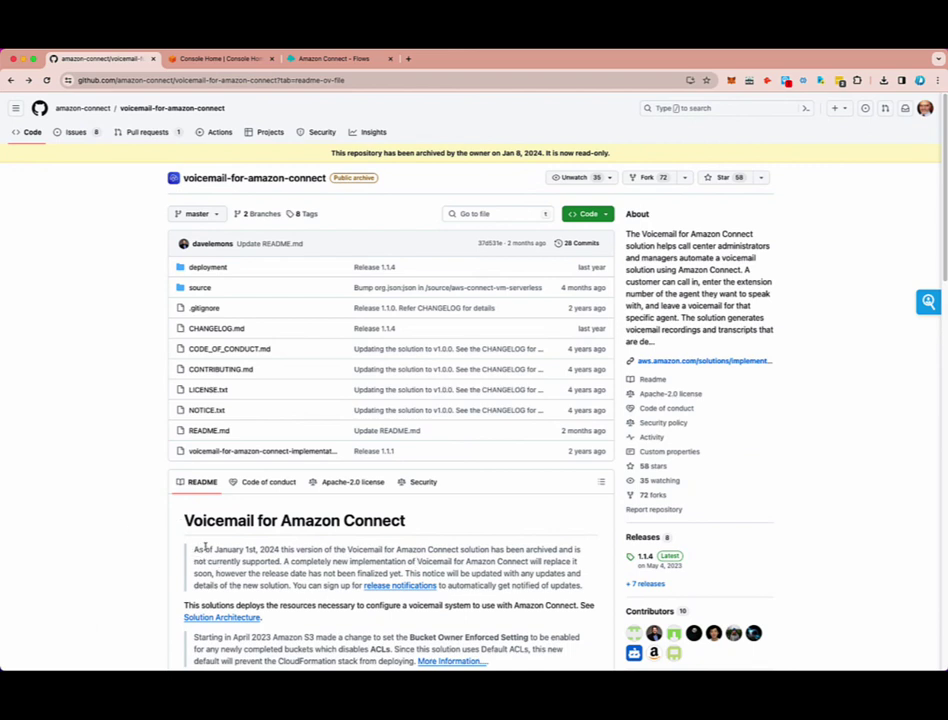
left_click_drag(205, 548, 287, 550)
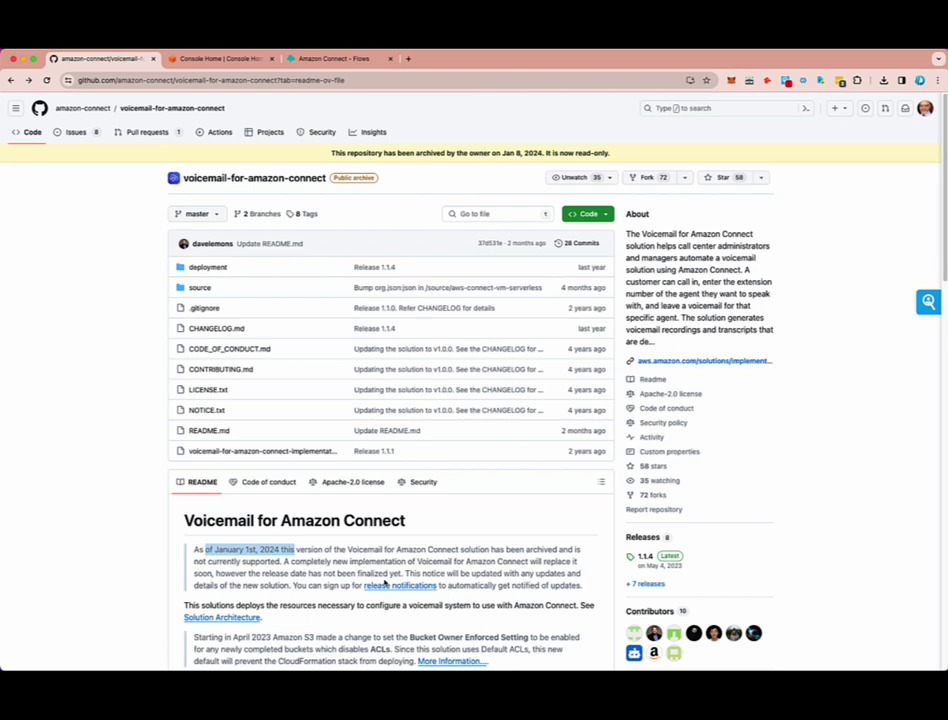
left_click_drag(407, 575, 580, 585)
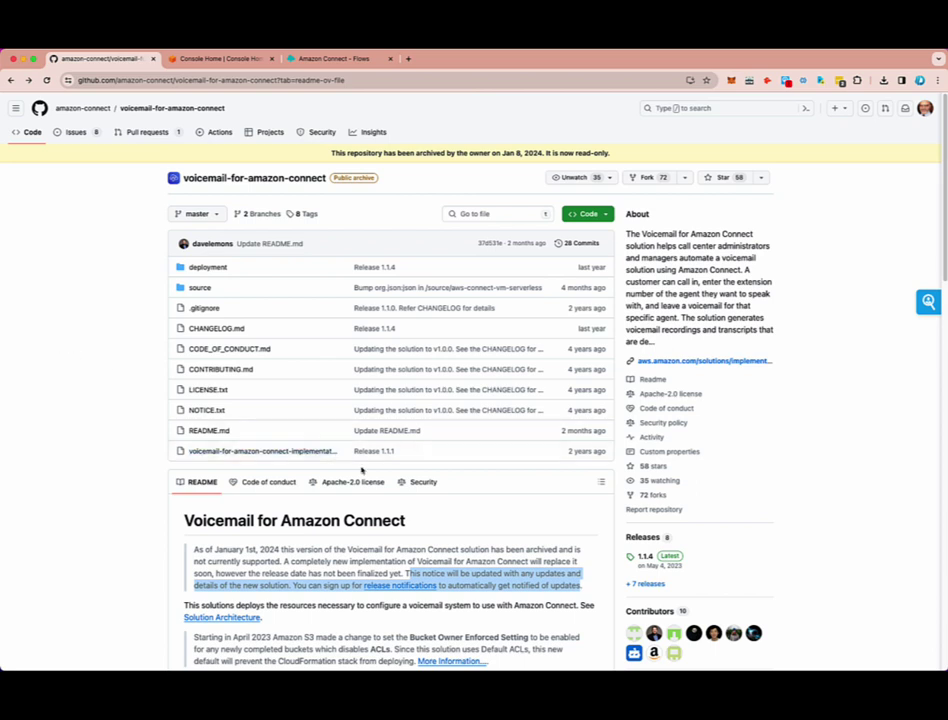
left_click(815, 531)
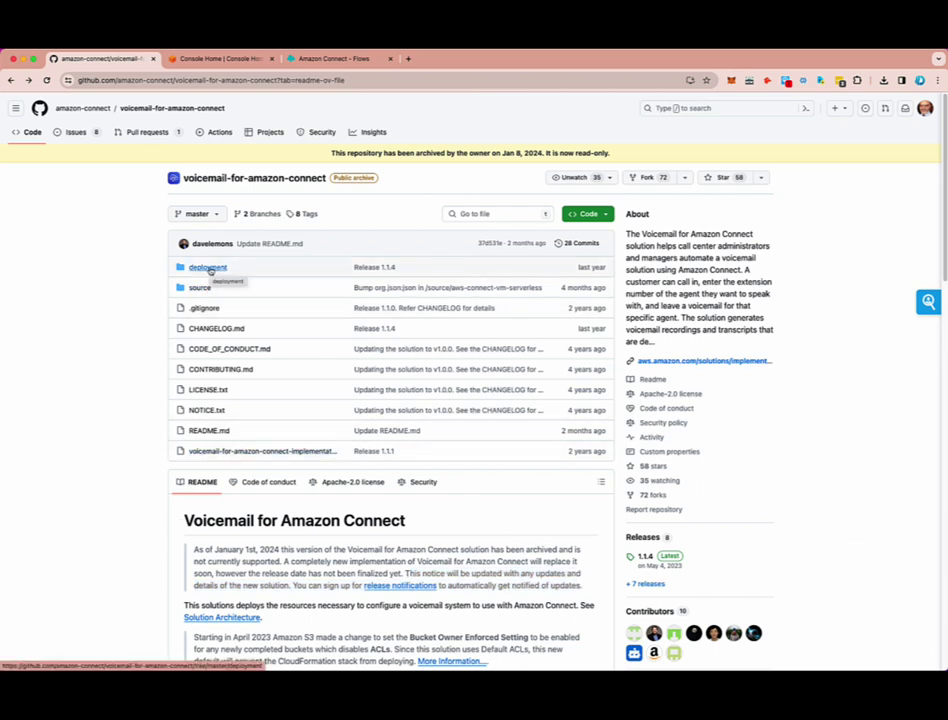
scroll(353, 470, "down", 4)
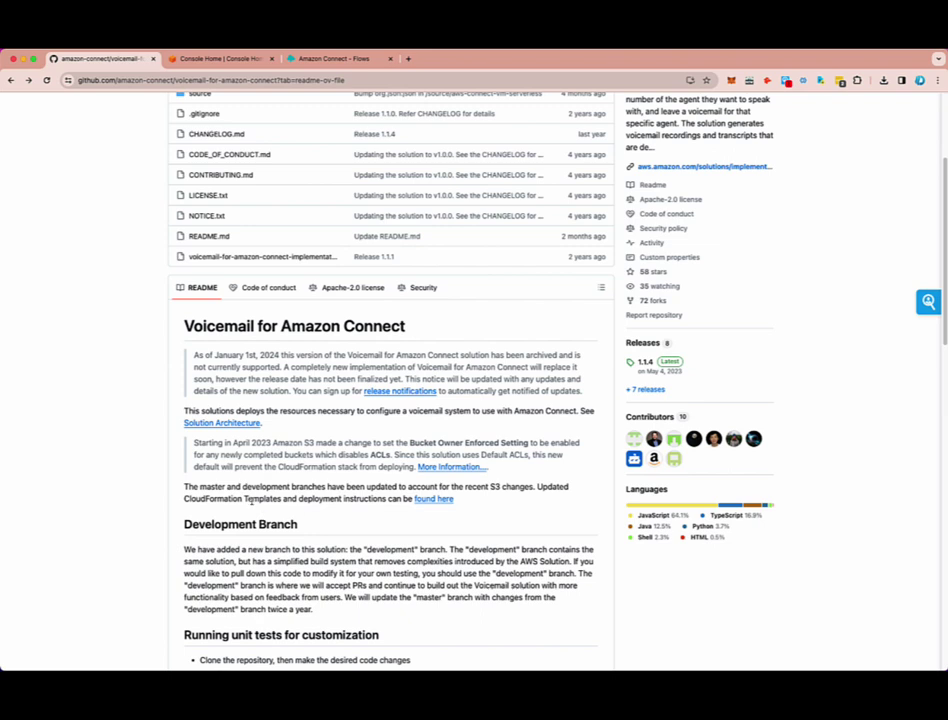
- Download the updated templates zip and review the extracted vmv1s3fix (1) folder in Finder
left_click(432, 500)
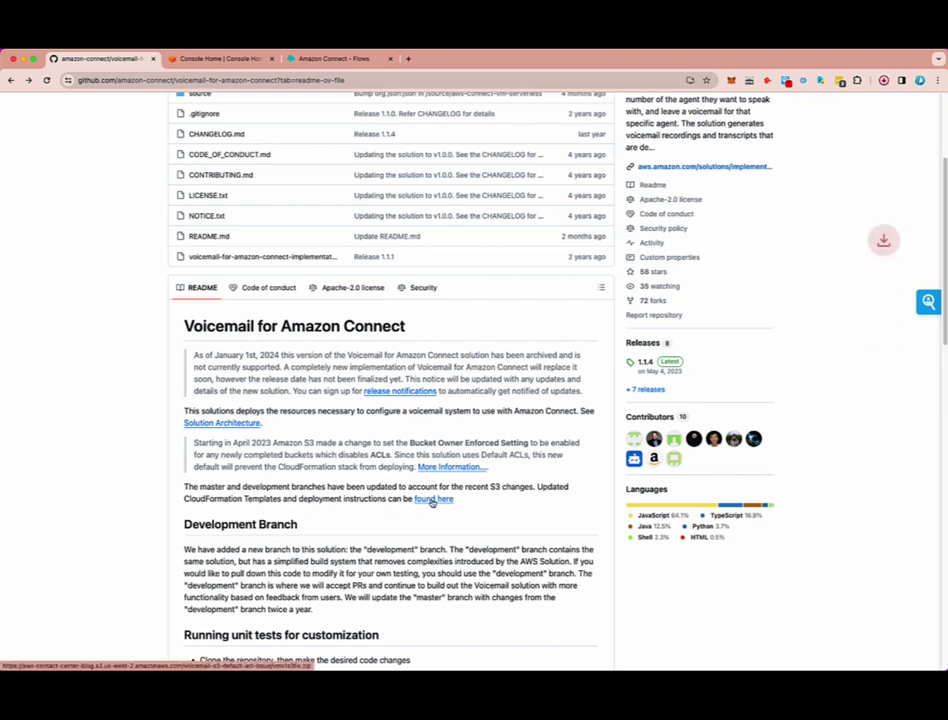
left_click(795, 104)
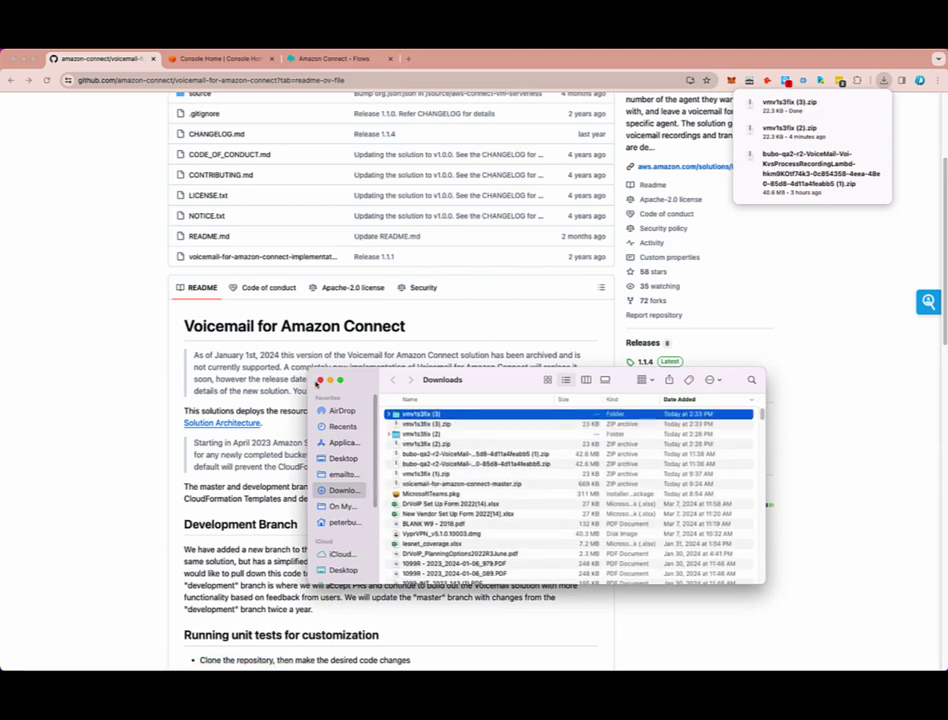
left_click(319, 380)
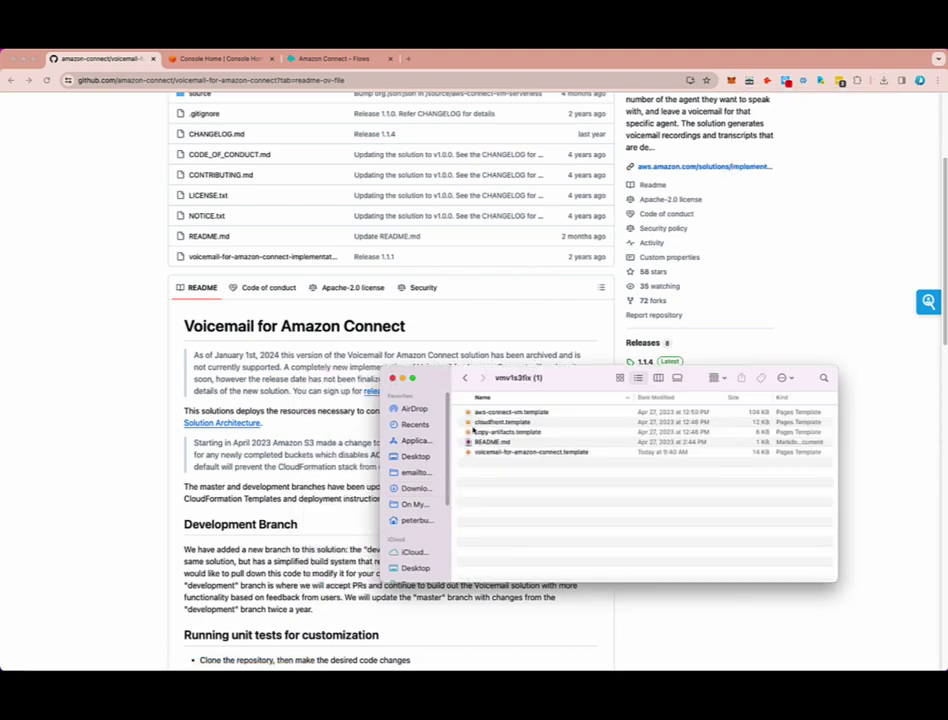
left_click_drag(561, 383, 529, 376)
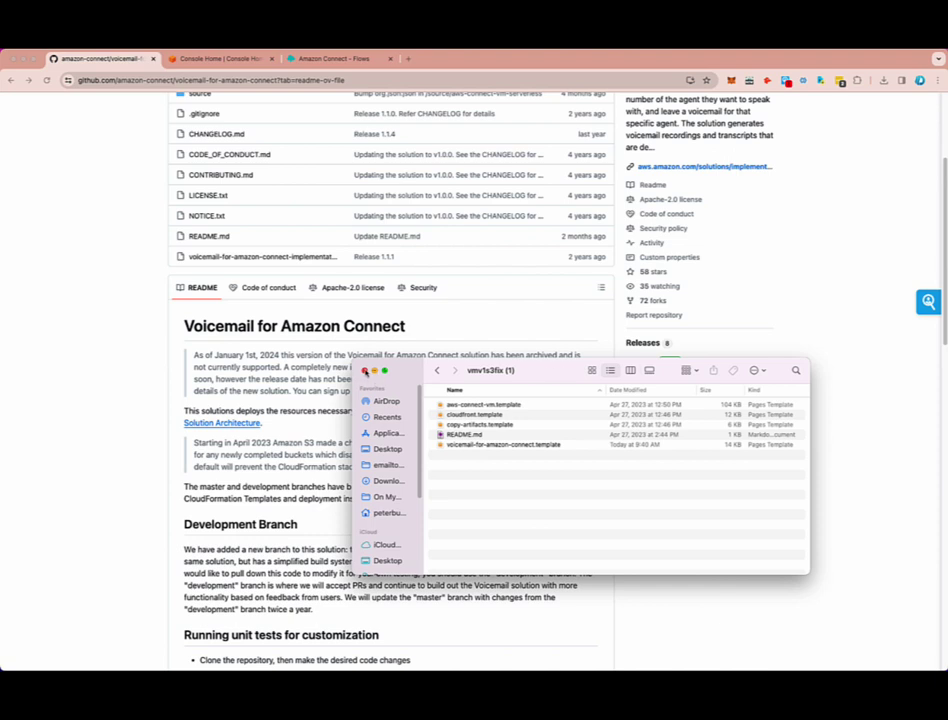
left_click(815, 304)
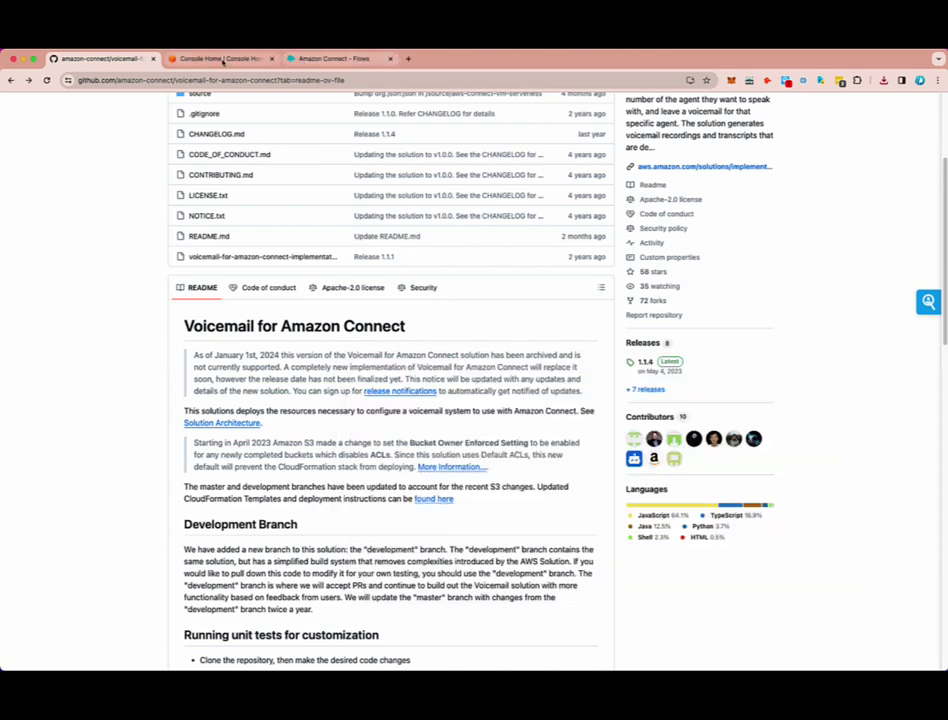
- From Console Home, go to S3 and start a new general purpose bucket in us-east-1
left_click(220, 60)
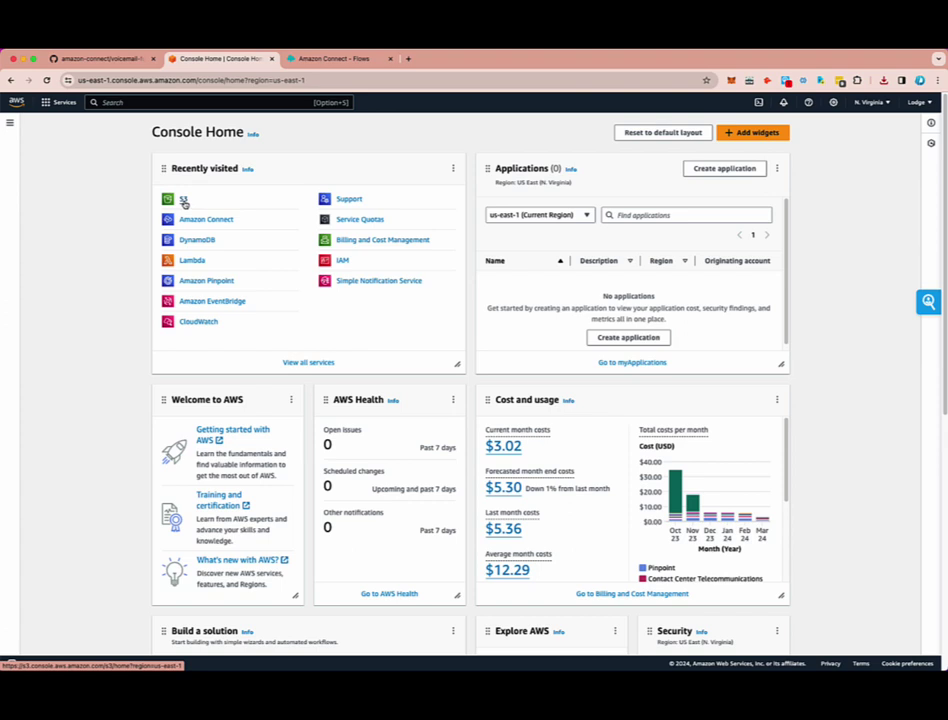
left_click(183, 200)
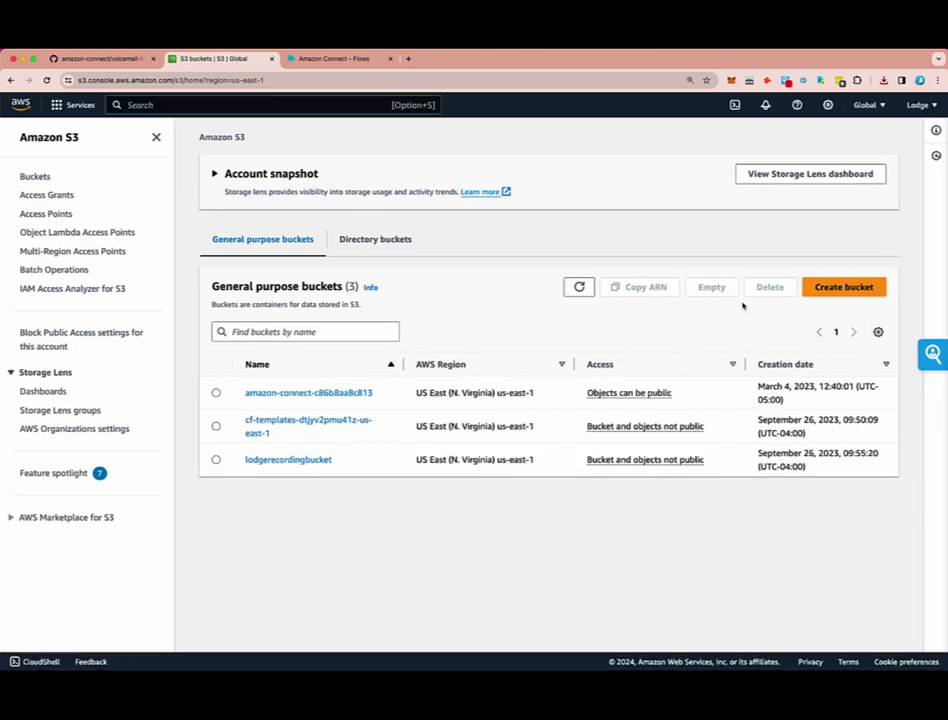
left_click(831, 288)
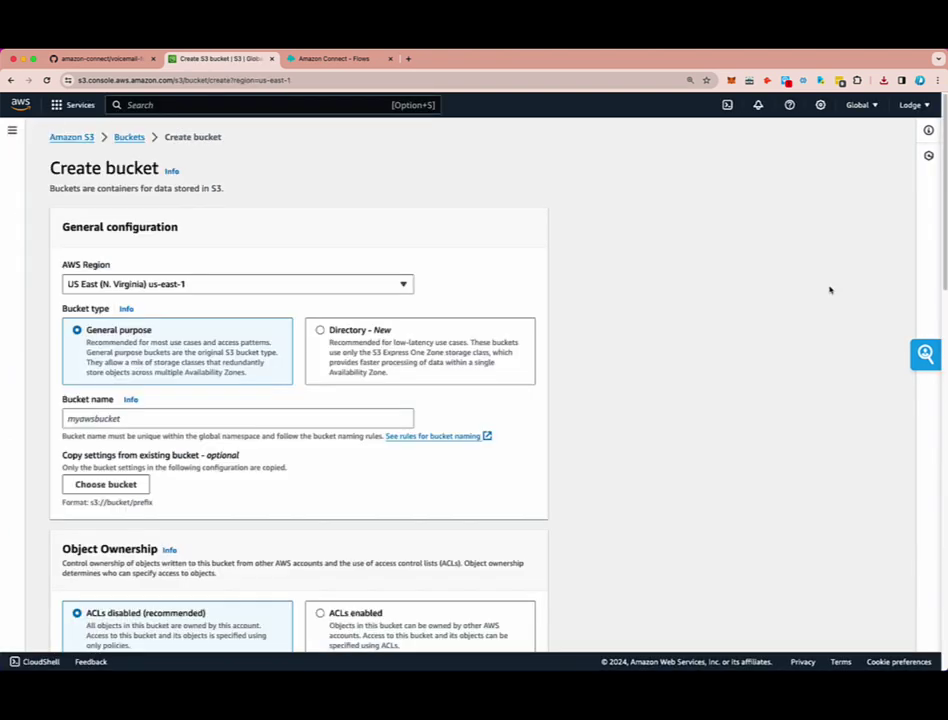
- Create the bucket drvipvoicemail-r1 with the default settings
left_click(104, 418)
type("d")
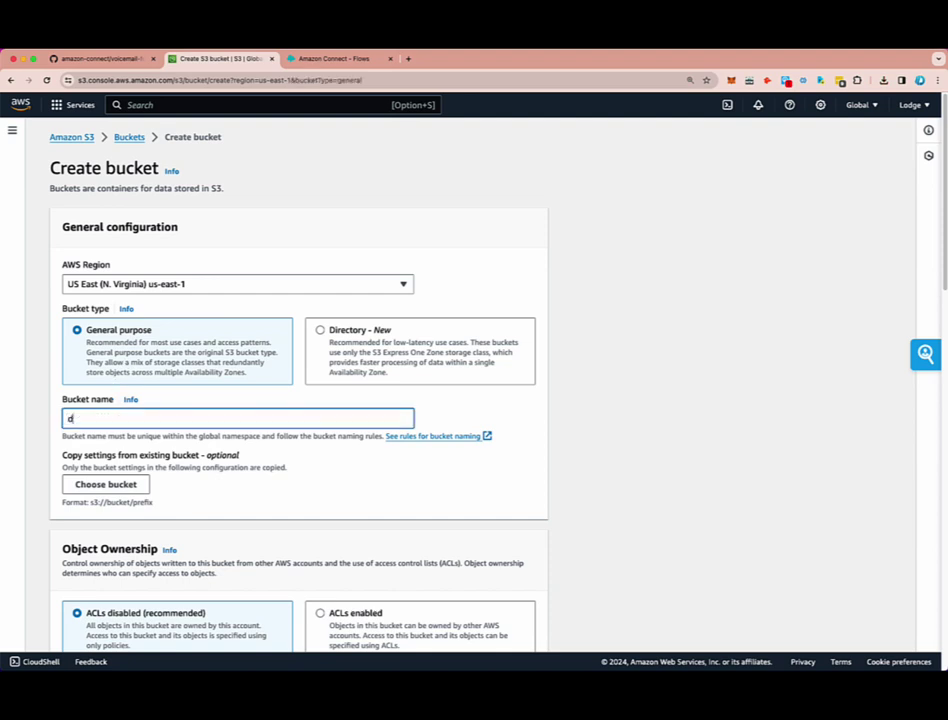
type("rvipvoicemail-r1")
scroll(235, 482, "down", 3)
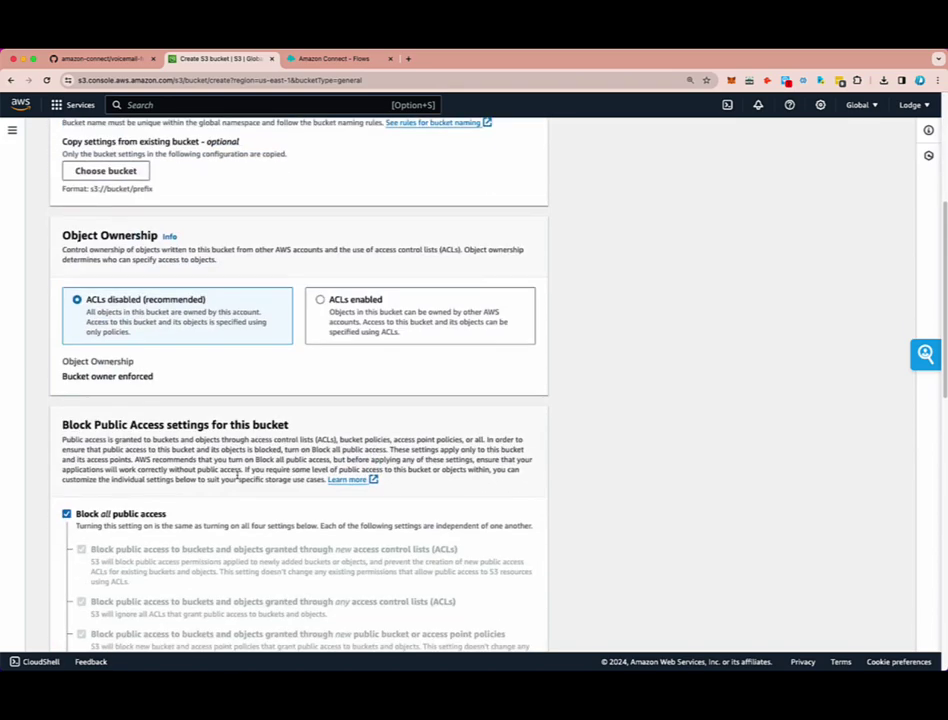
scroll(252, 350, "up", 3)
scroll(303, 531, "down", 3)
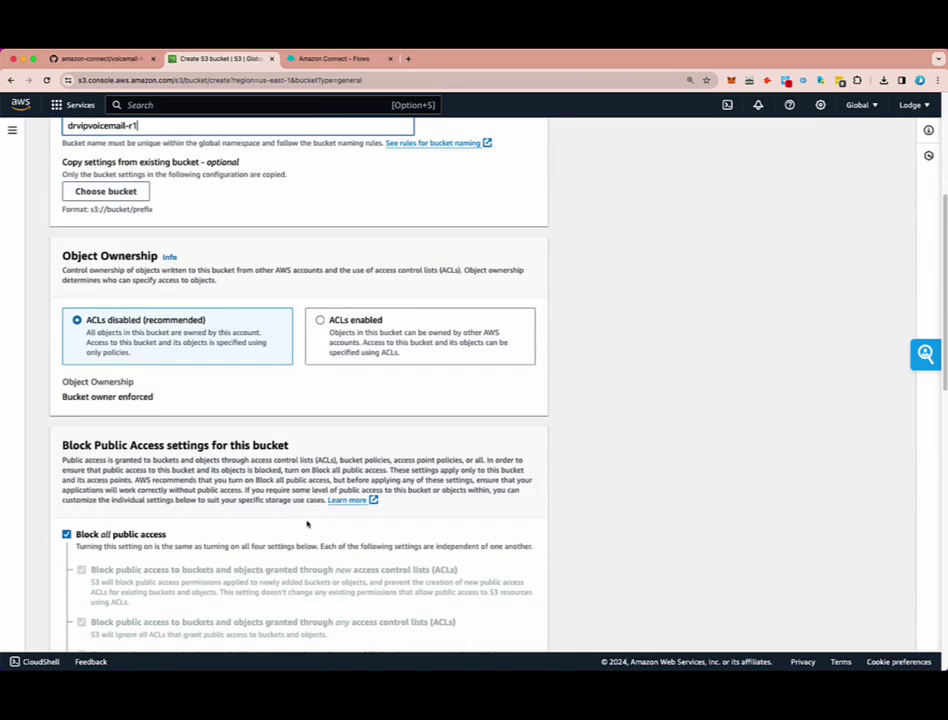
scroll(307, 523, "down", 15)
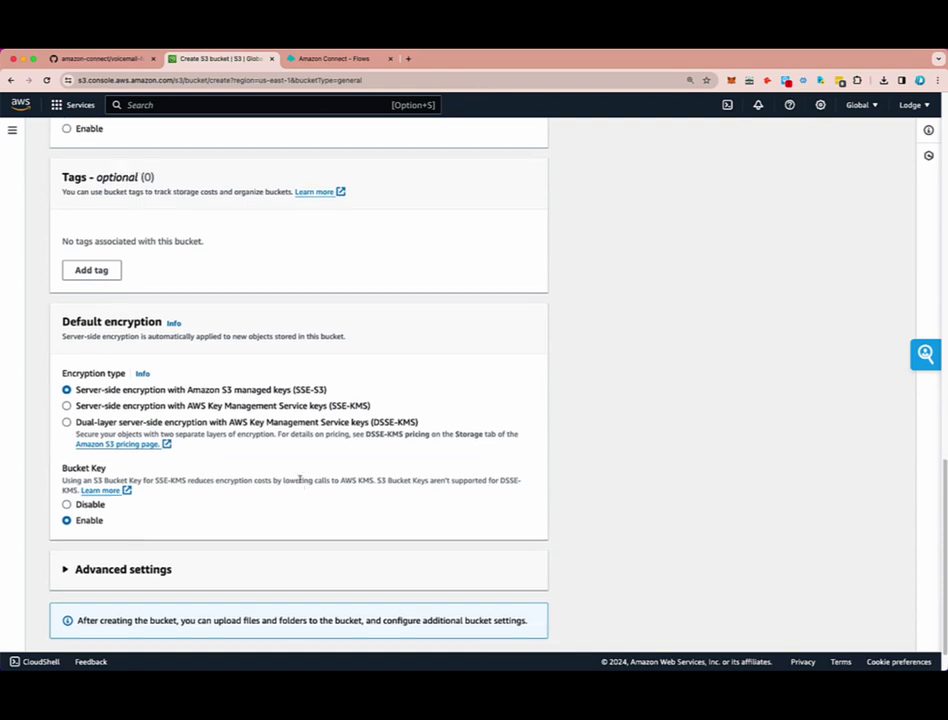
scroll(300, 480, "down", 1)
left_click(494, 631)
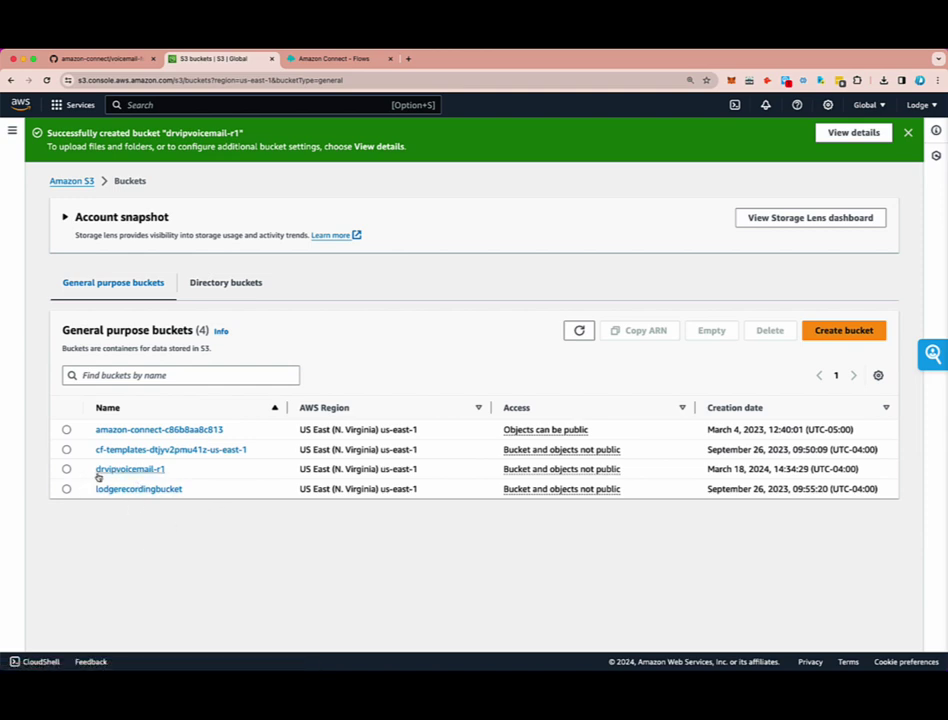
- Copy the name drvipvoicemail-r1 from the bucket list
left_click_drag(97, 468, 163, 468)
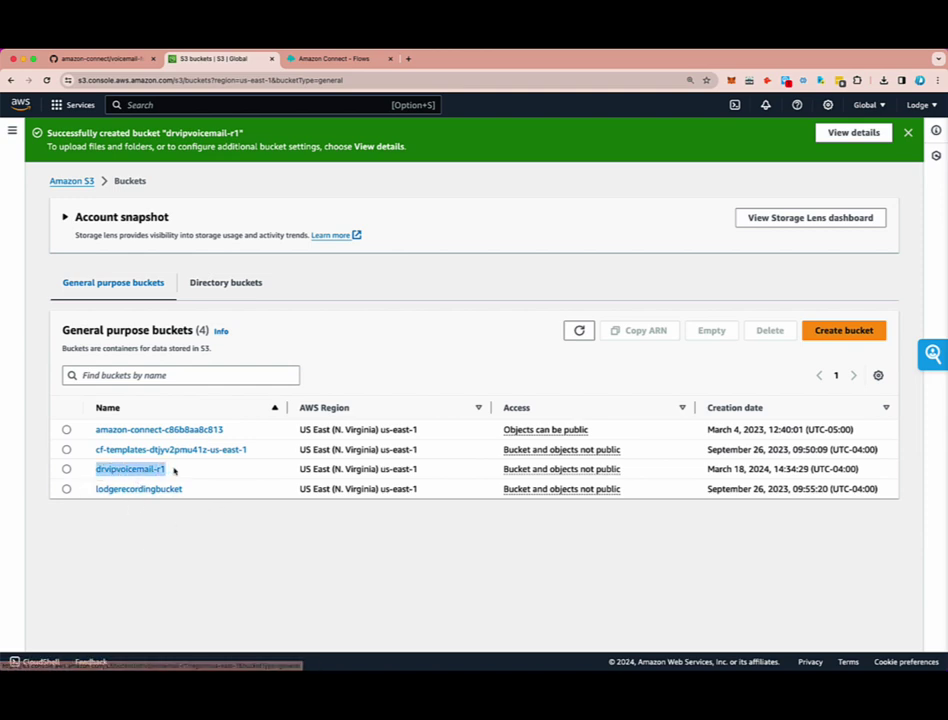
right_click(134, 469)
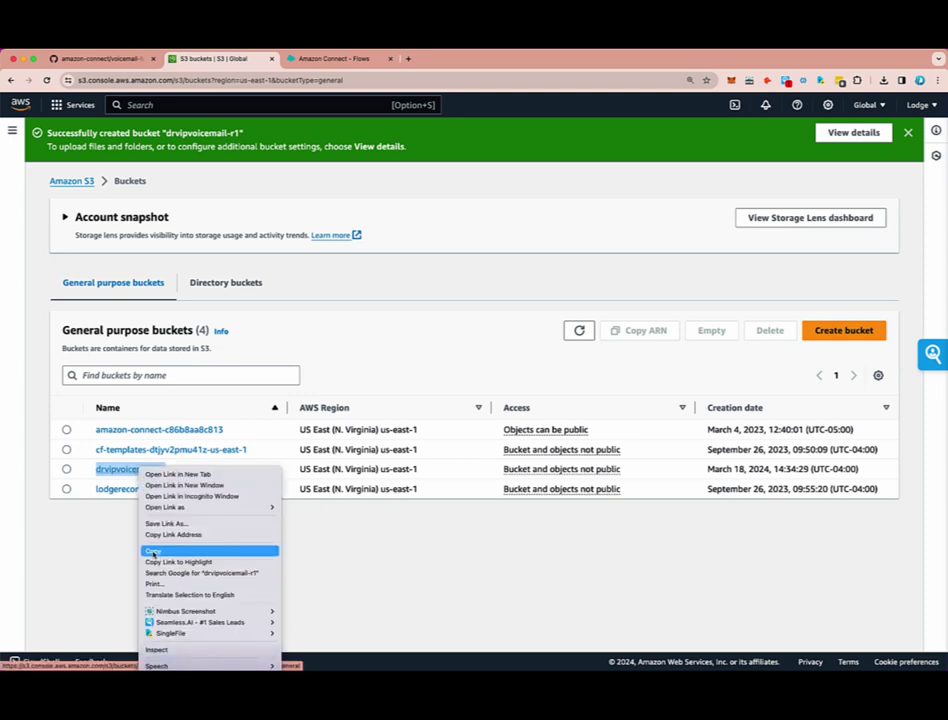
left_click(153, 552)
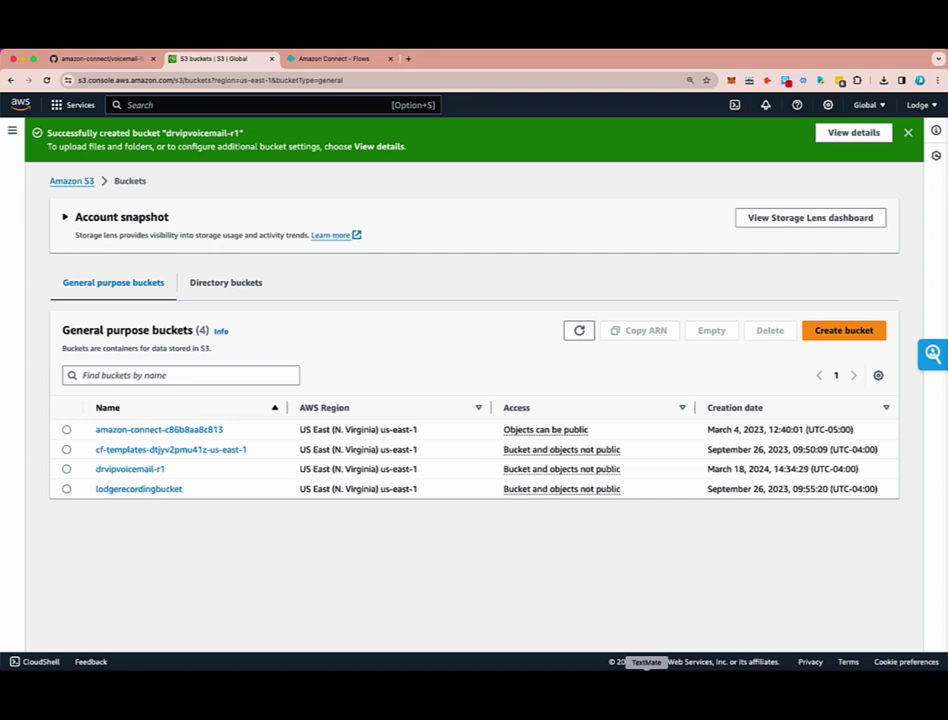
- Open voicemail-for-amazon-connect.template in TextMate
left_click(646, 668)
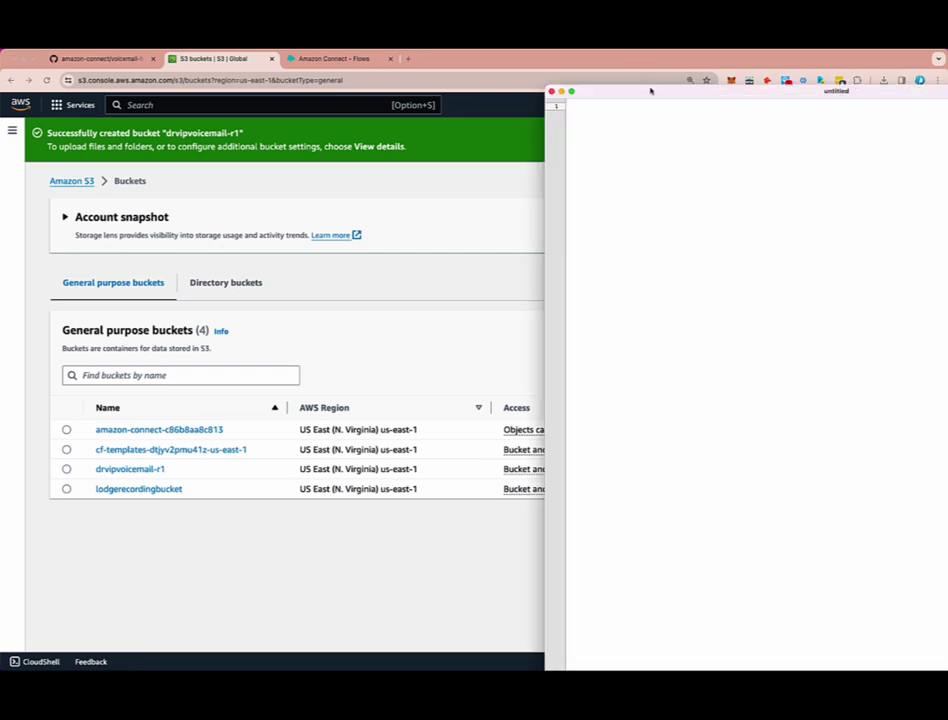
left_click_drag(650, 91, 402, 61)
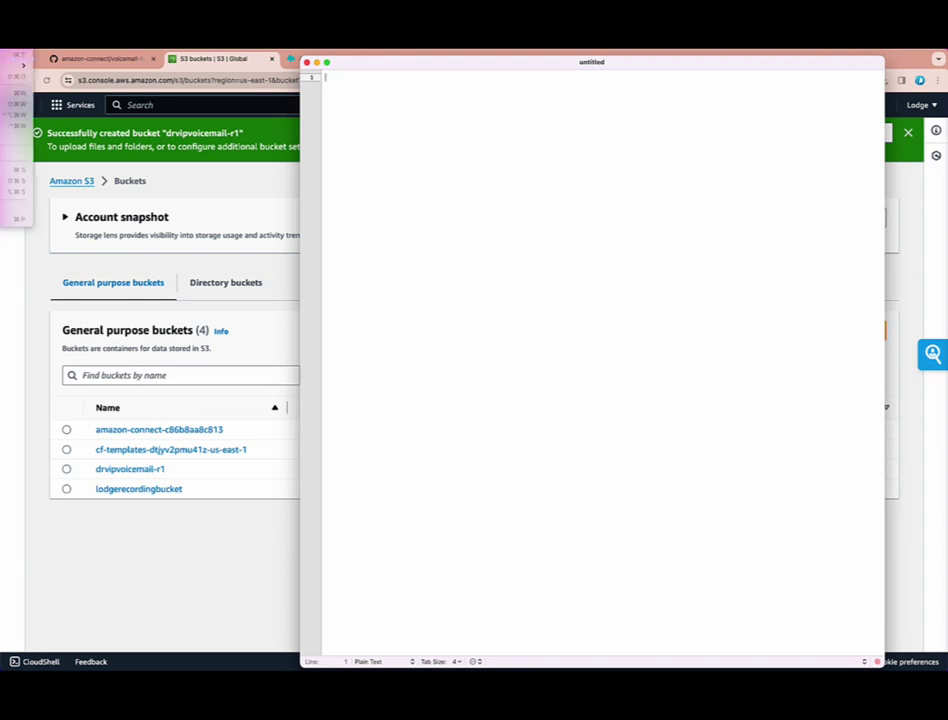
key("super+o")
left_click_drag(421, 70, 411, 100)
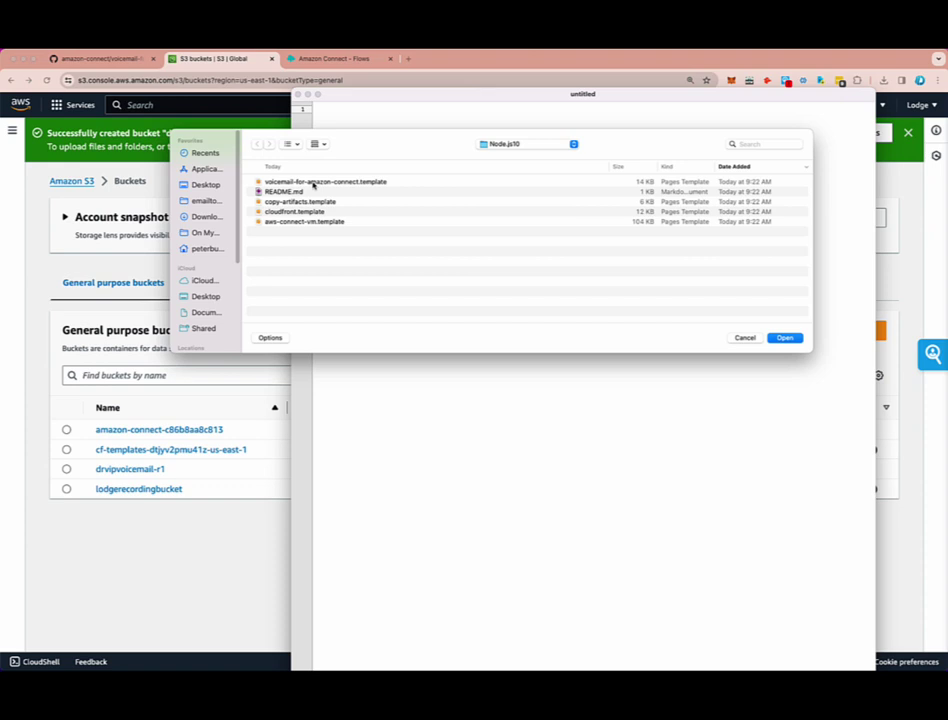
left_click(275, 183)
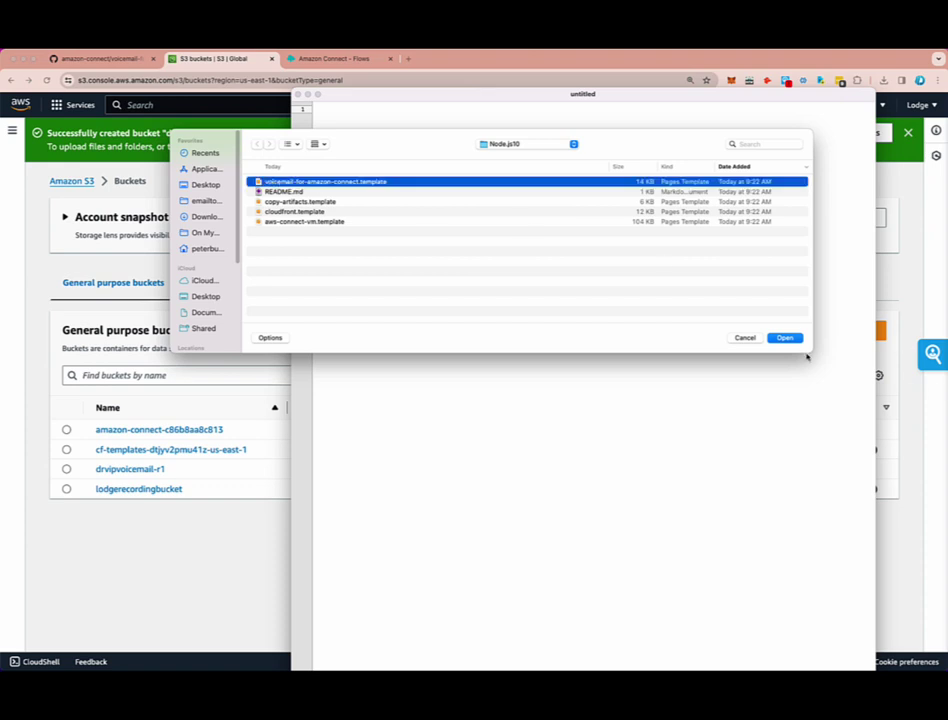
left_click(784, 337)
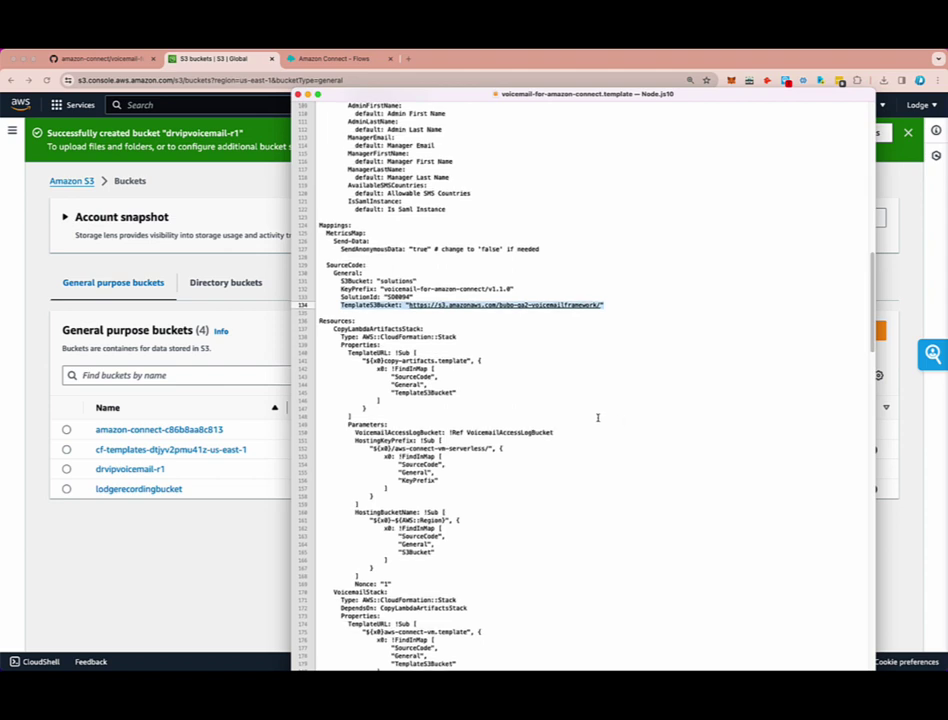
scroll(310, 298, "up", 5)
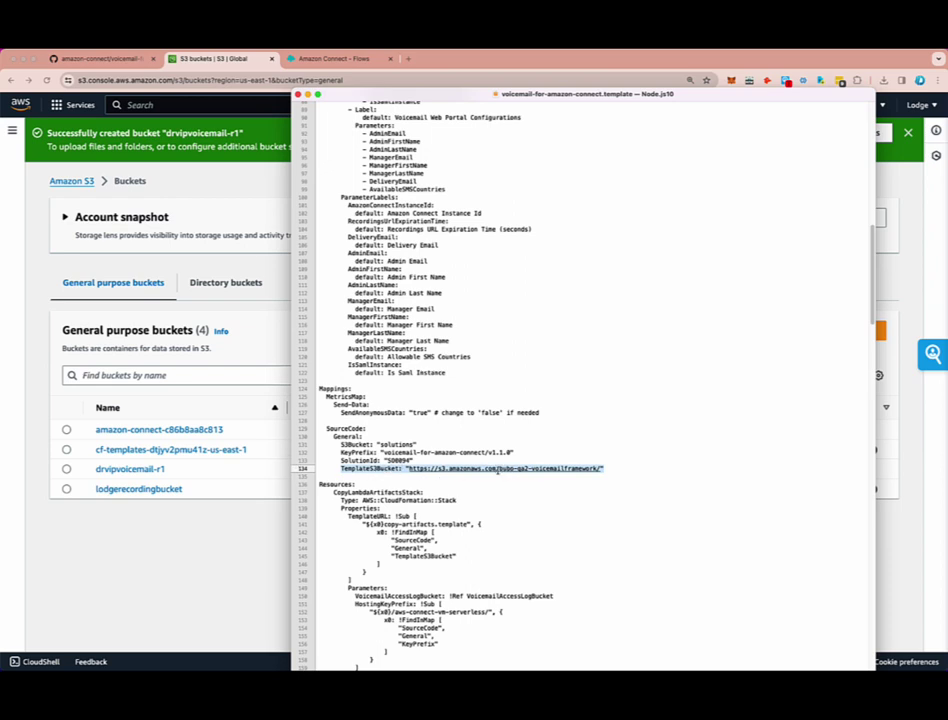
left_click(563, 508)
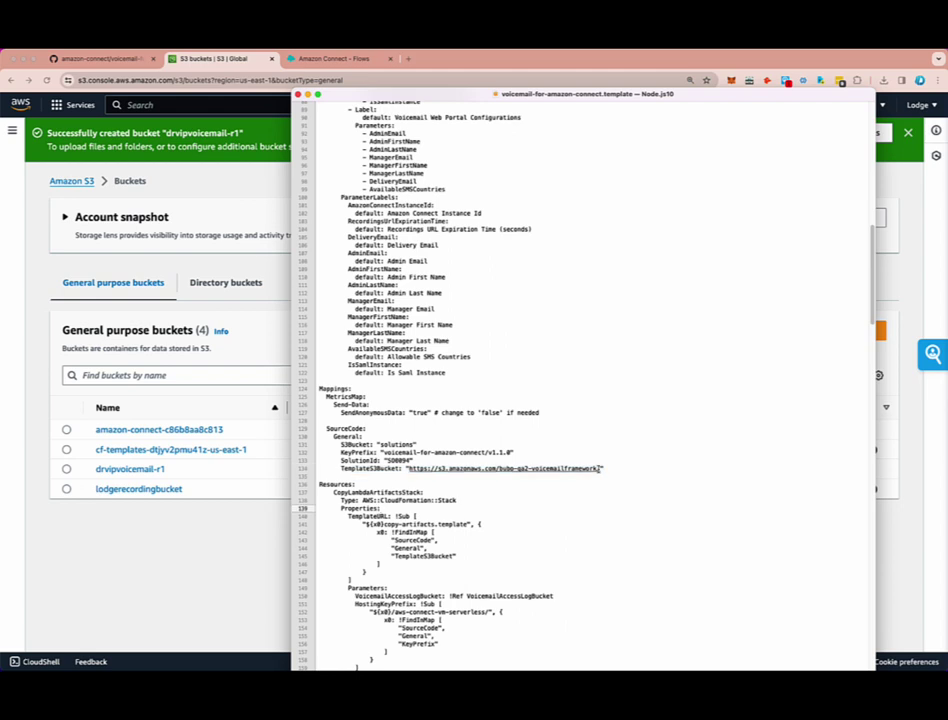
left_click_drag(598, 468, 563, 470)
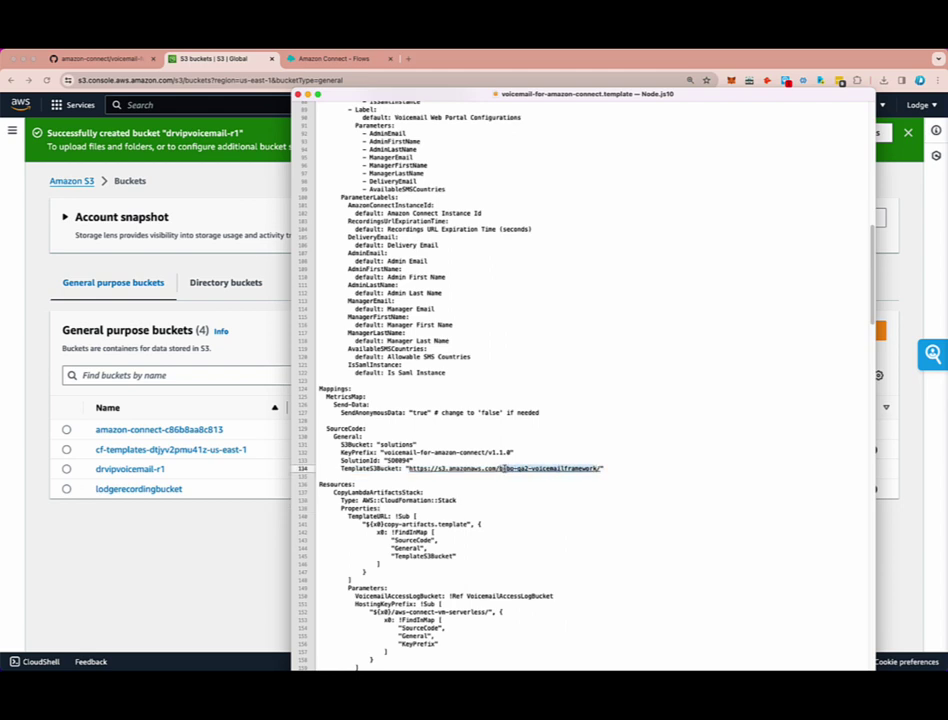
right_click(510, 466)
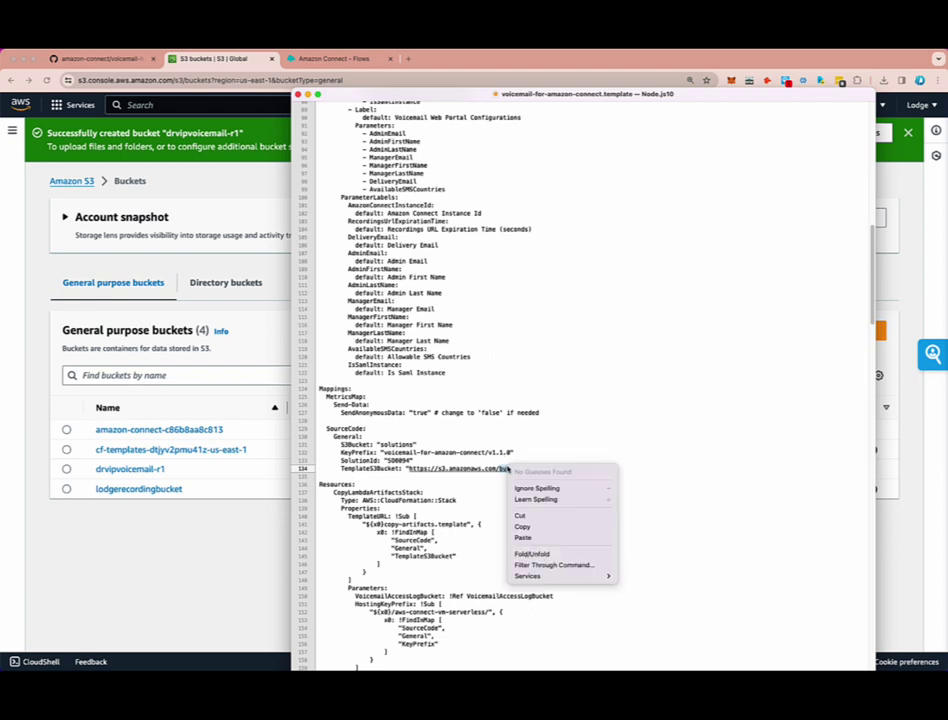
left_click(545, 537)
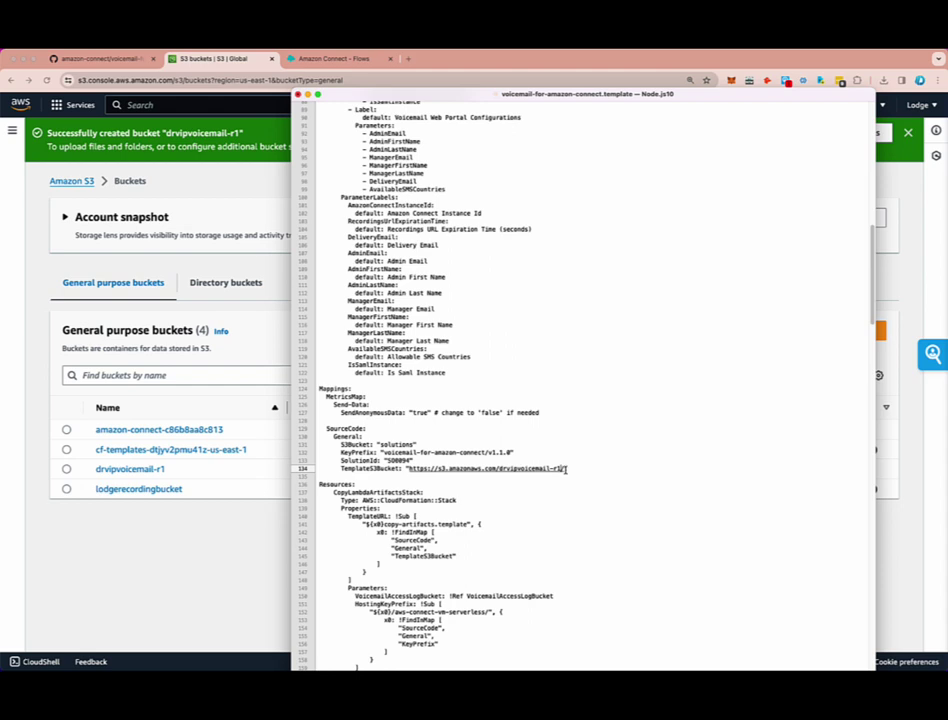
key("BackSpace")
left_click(562, 492)
left_click(2, 46)
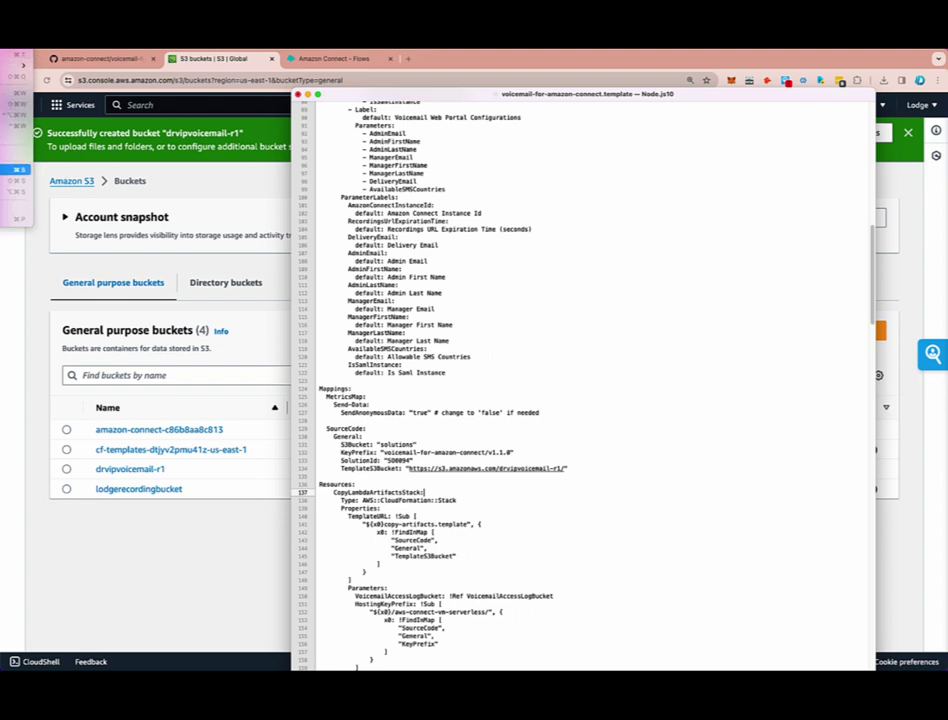
left_click(12, 170)
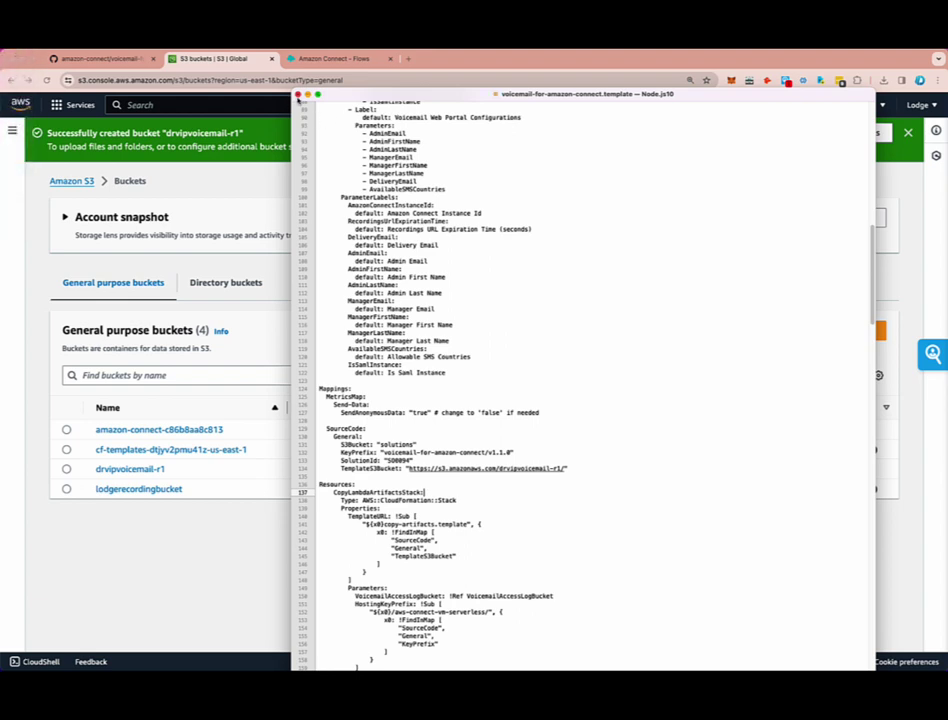
left_click(297, 95)
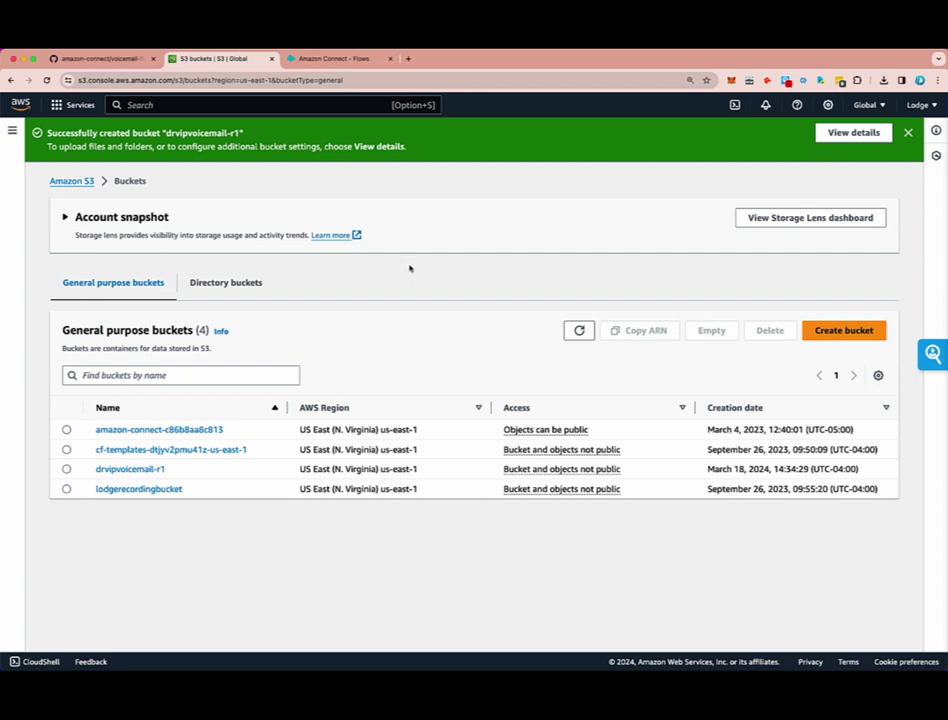
- In drvipvoicemail-r1, add the four .template files from Desktop/voiceMail/vmv1s3fix (1) for upload
left_click(129, 470)
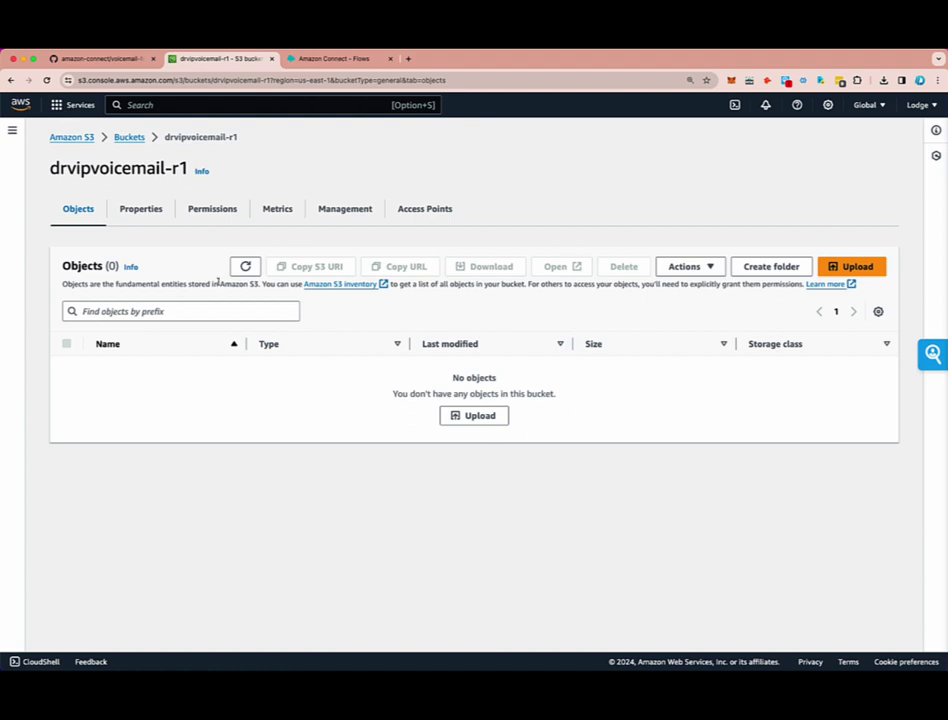
left_click(473, 416)
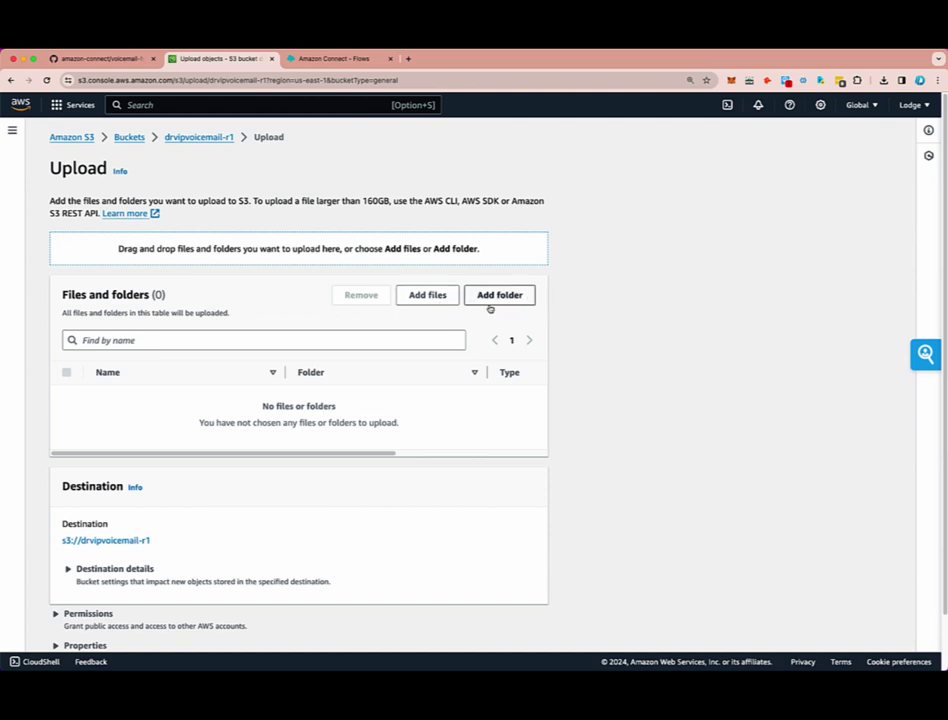
left_click(428, 295)
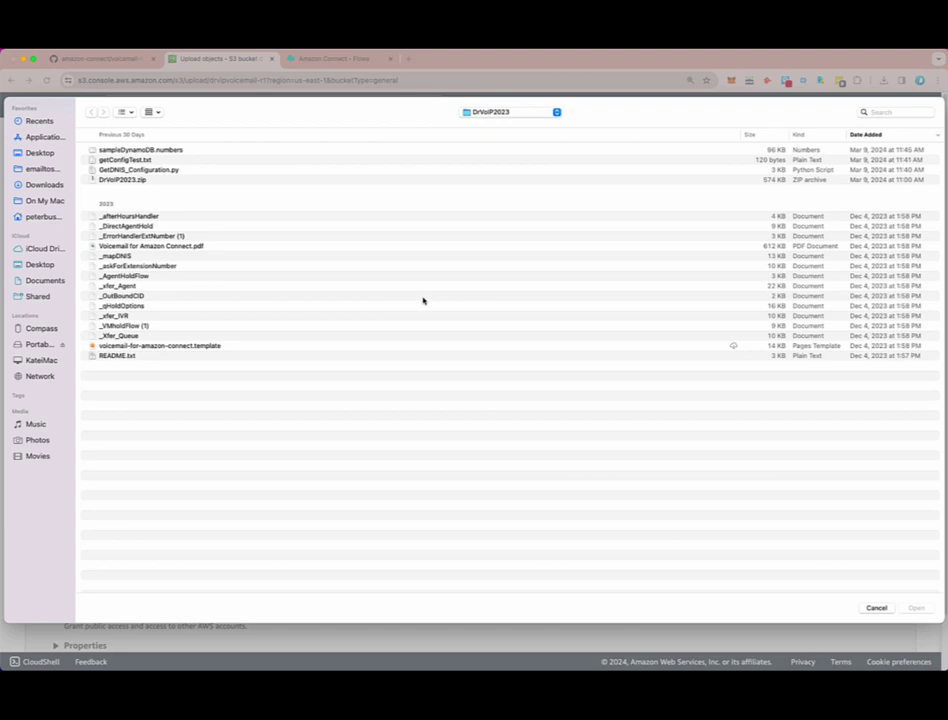
left_click(39, 153)
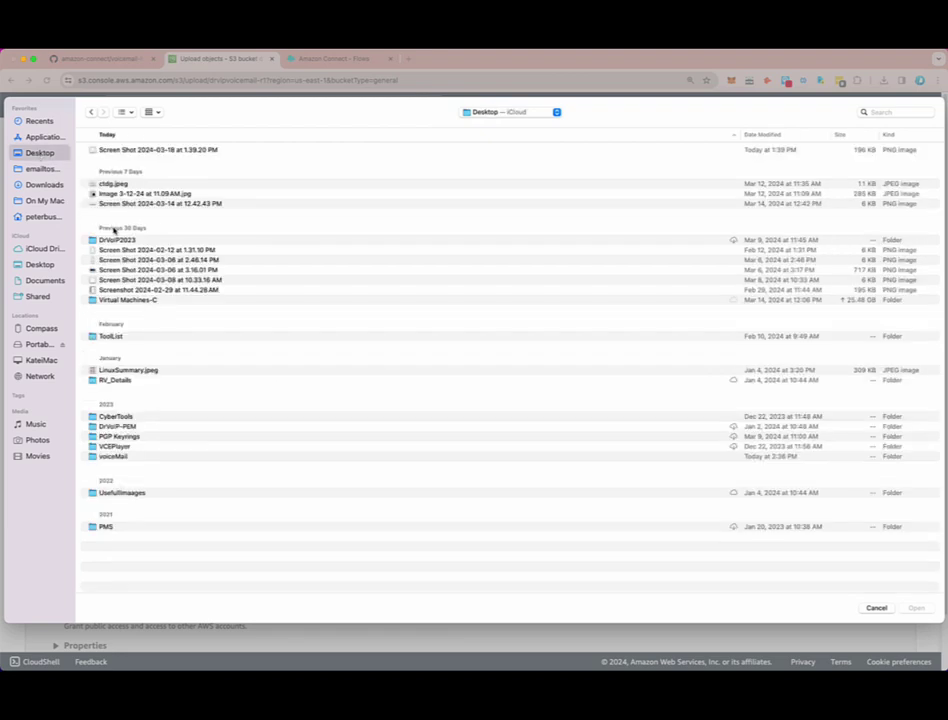
double_click(118, 456)
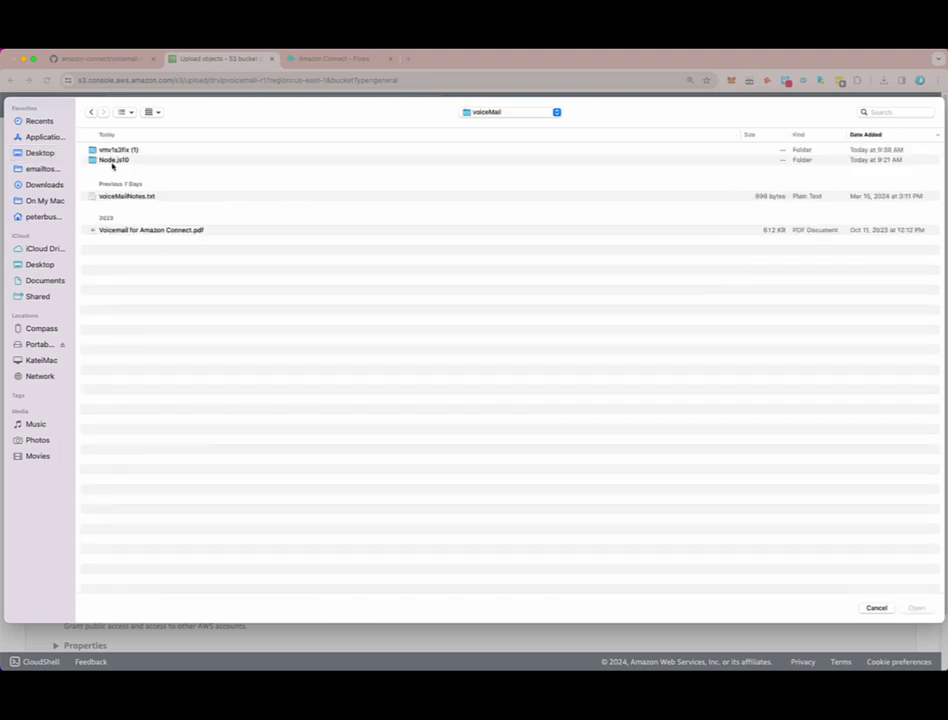
double_click(101, 151)
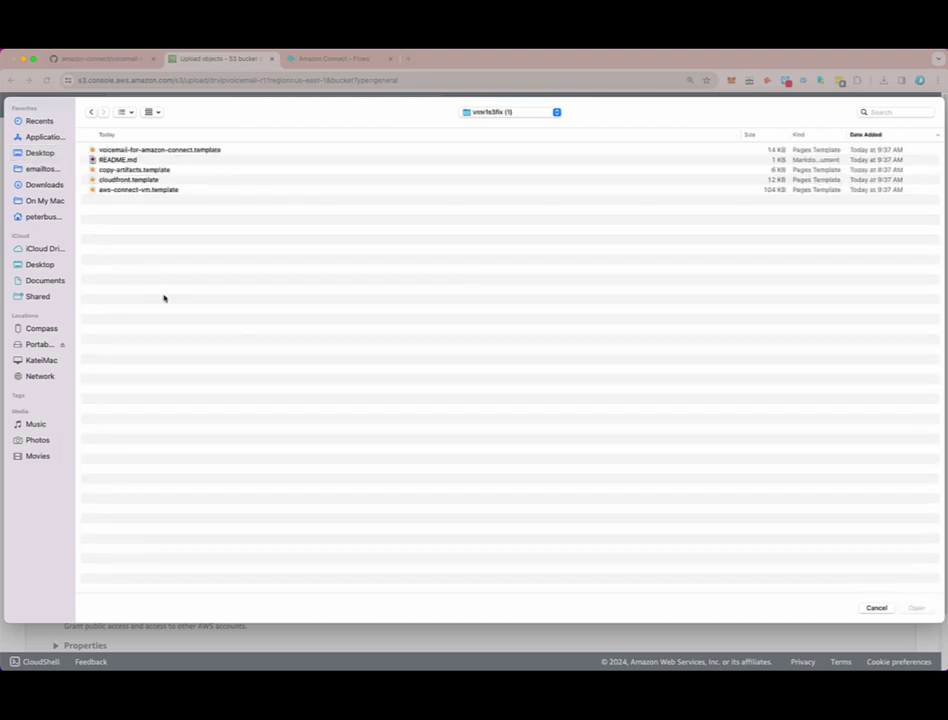
left_click(140, 192)
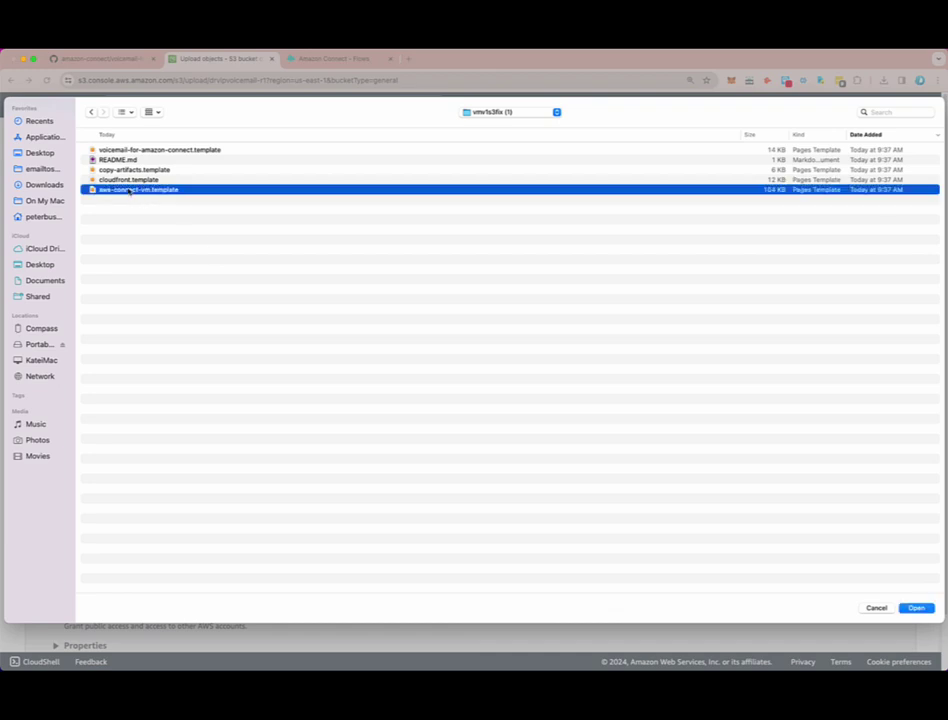
left_click(132, 180, "super")
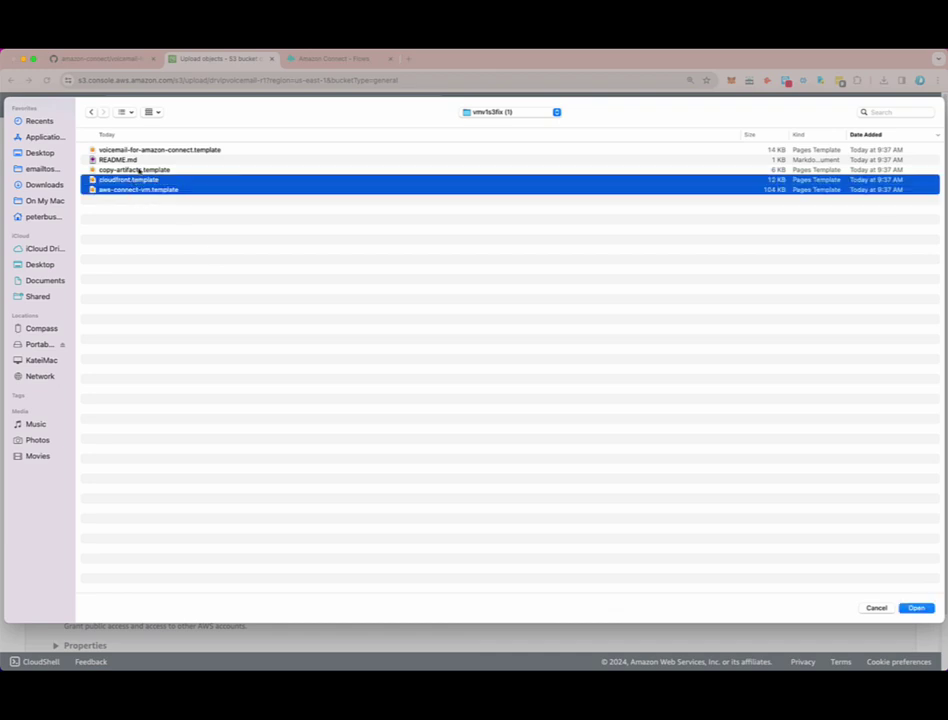
left_click(132, 170, "super")
left_click(170, 151, "super")
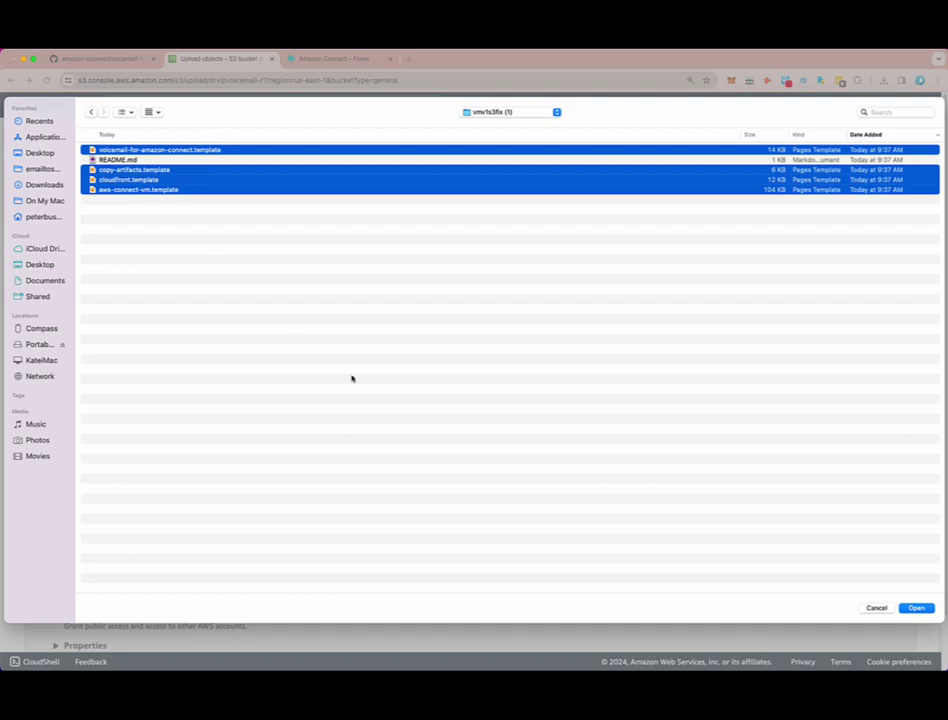
left_click(929, 612)
left_click(917, 609)
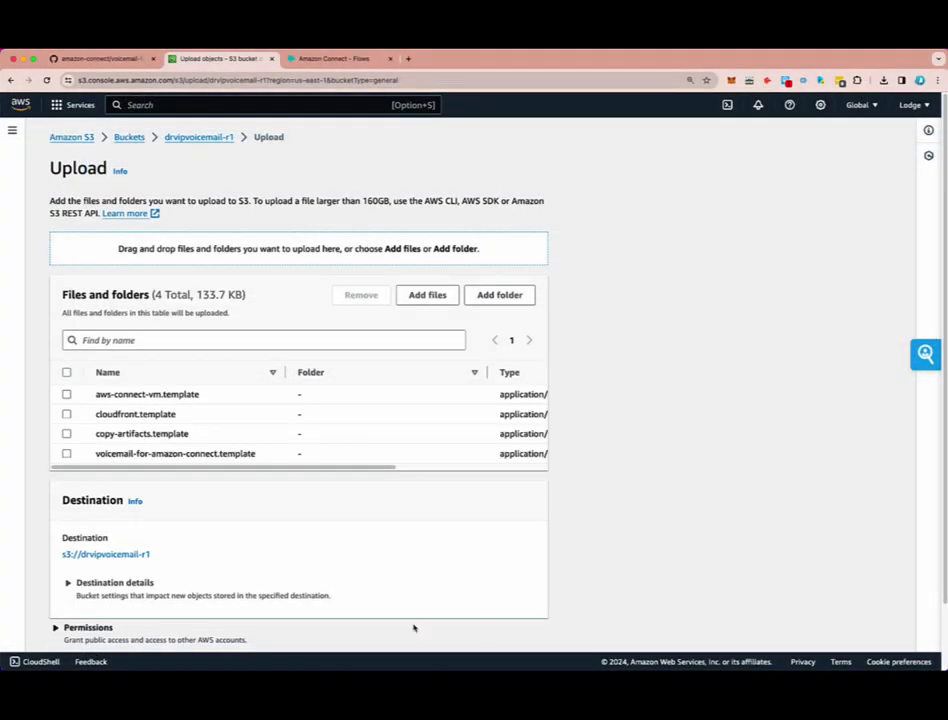
- Upload the four templates (133.7 KB total) and confirm they succeeded
scroll(391, 546, "down", 2)
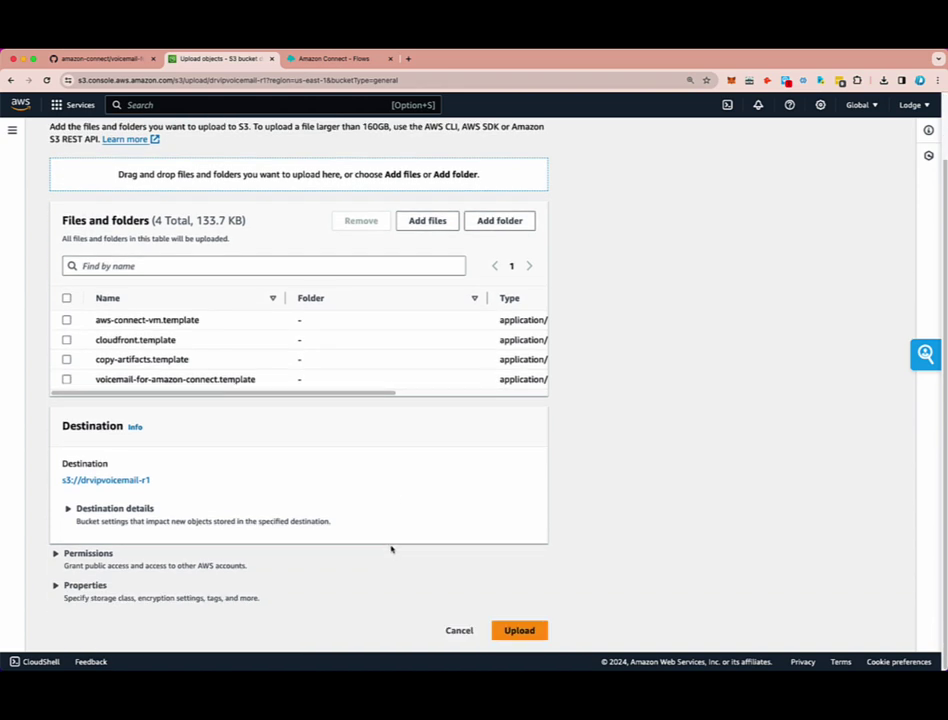
left_click(519, 631)
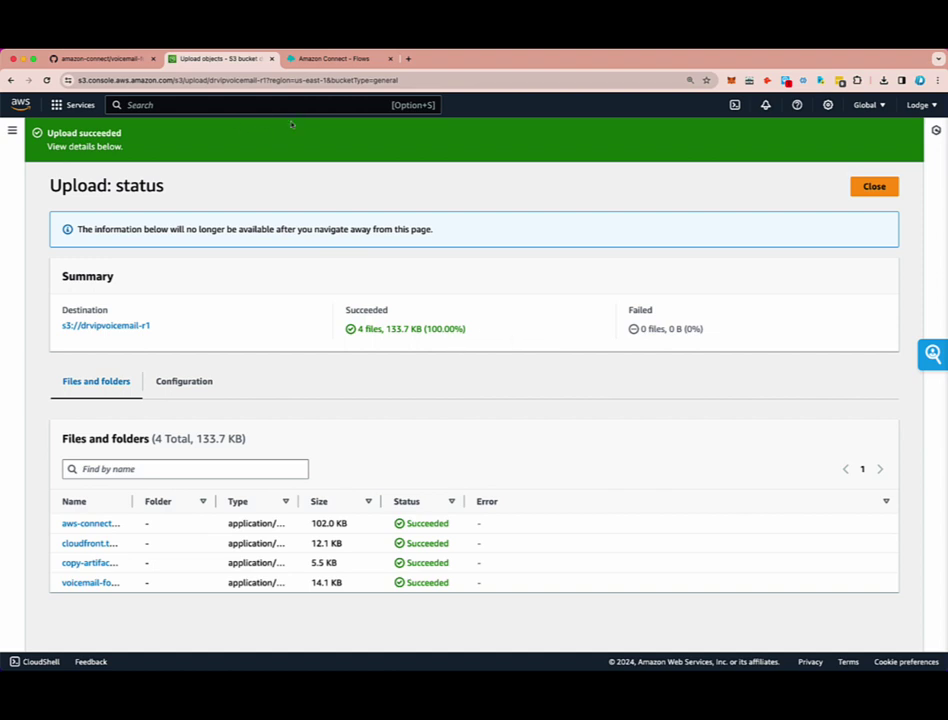
left_click(327, 59)
left_click(244, 60)
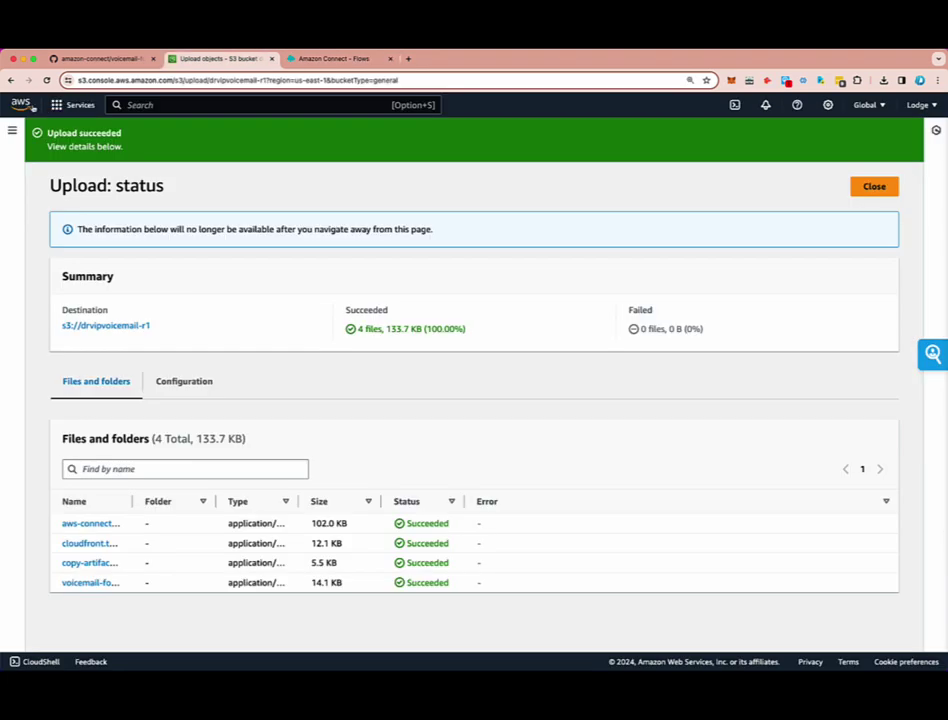
- Search the console for 'cloudformation' and go to the CloudFormation Stacks page
left_click(90, 105)
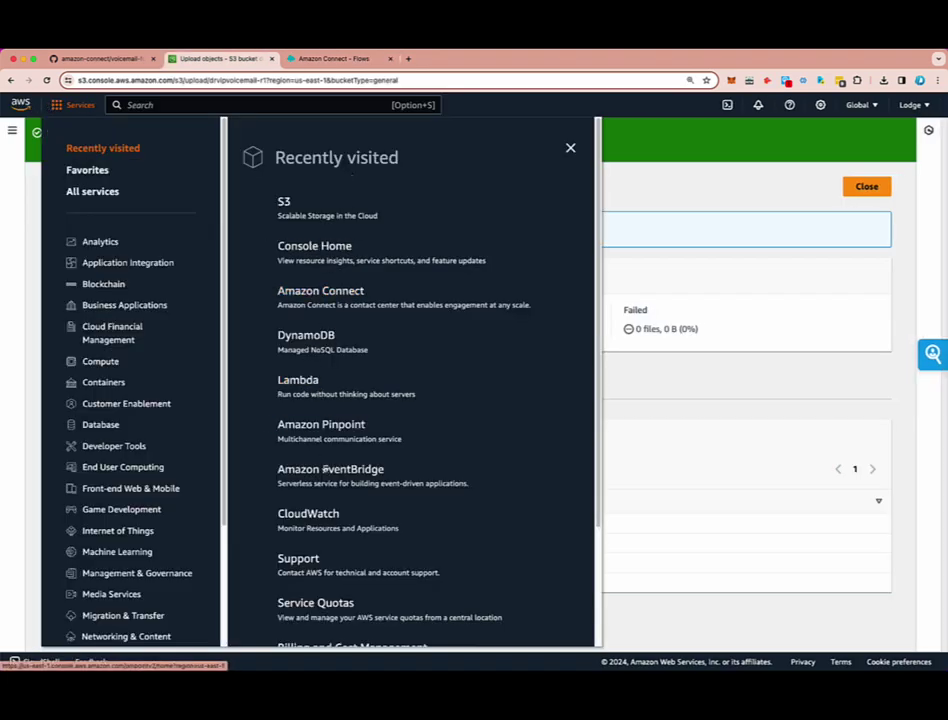
left_click(207, 110)
type("clou")
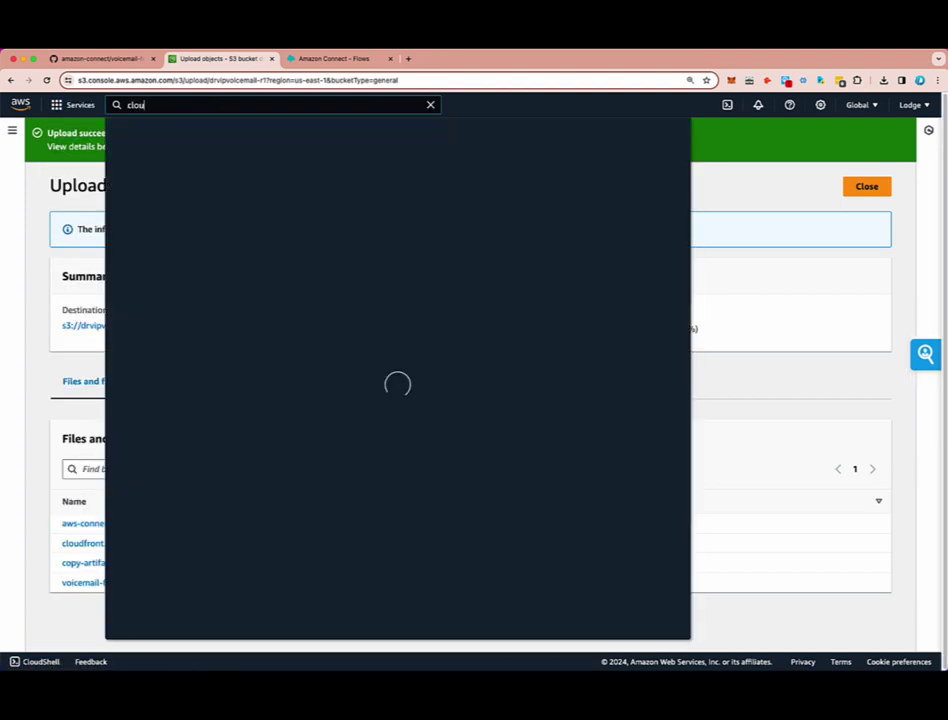
type("dformation")
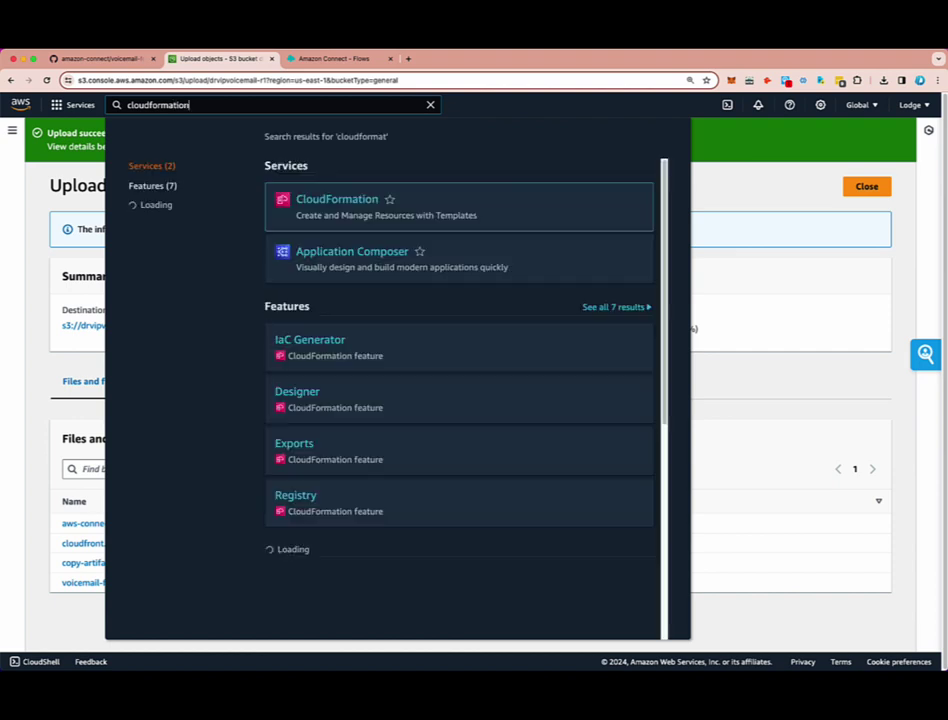
left_click(335, 203)
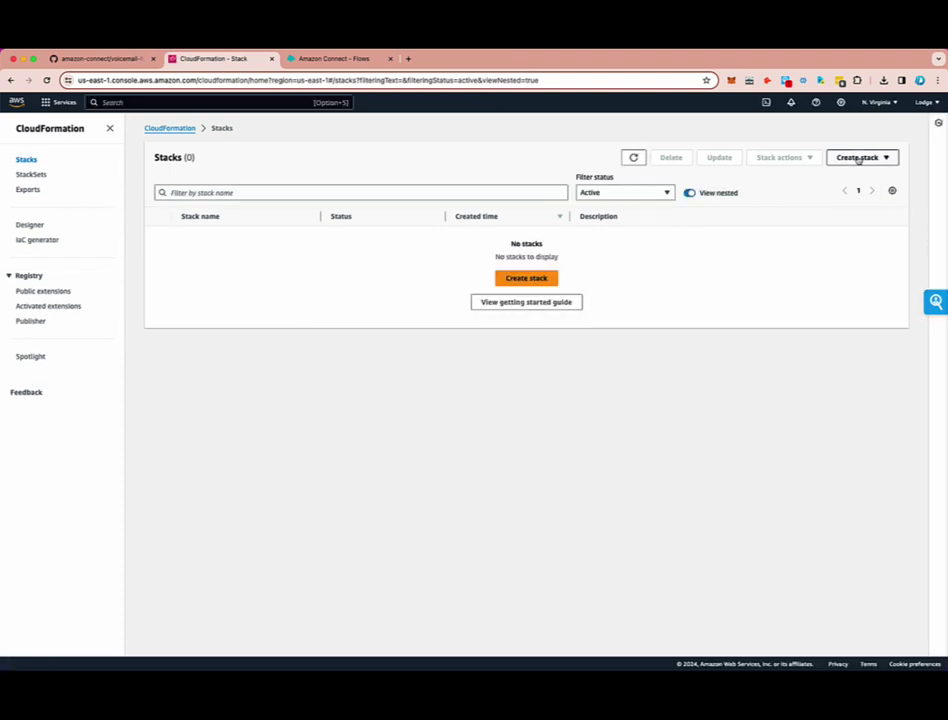
- Create a stack with new resources from the uploaded voicemail-for-amazon-connect.template and continue
left_click(857, 158)
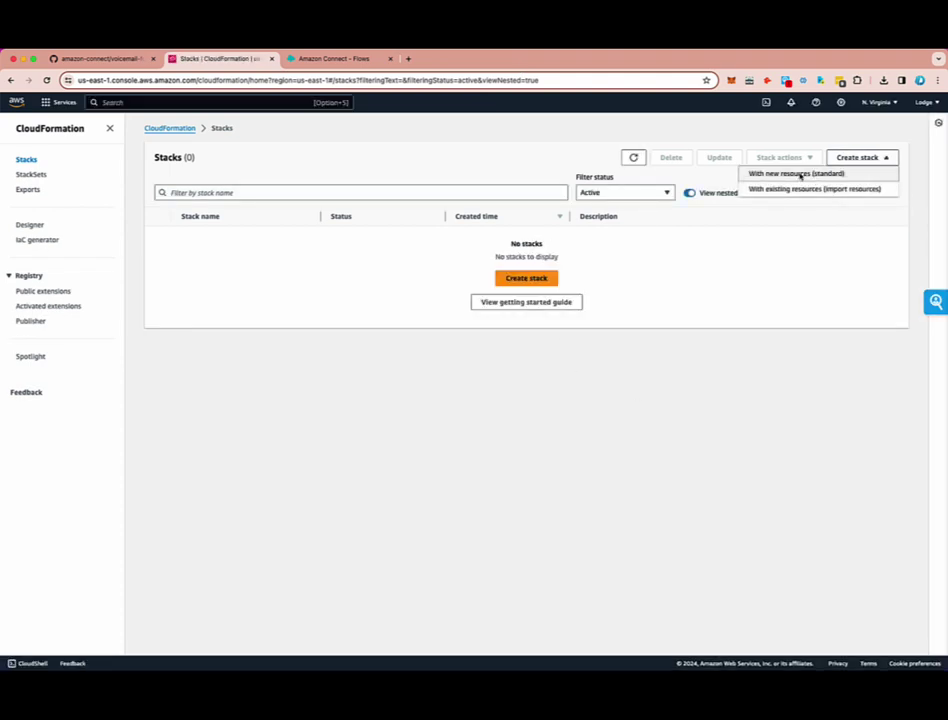
left_click(800, 176)
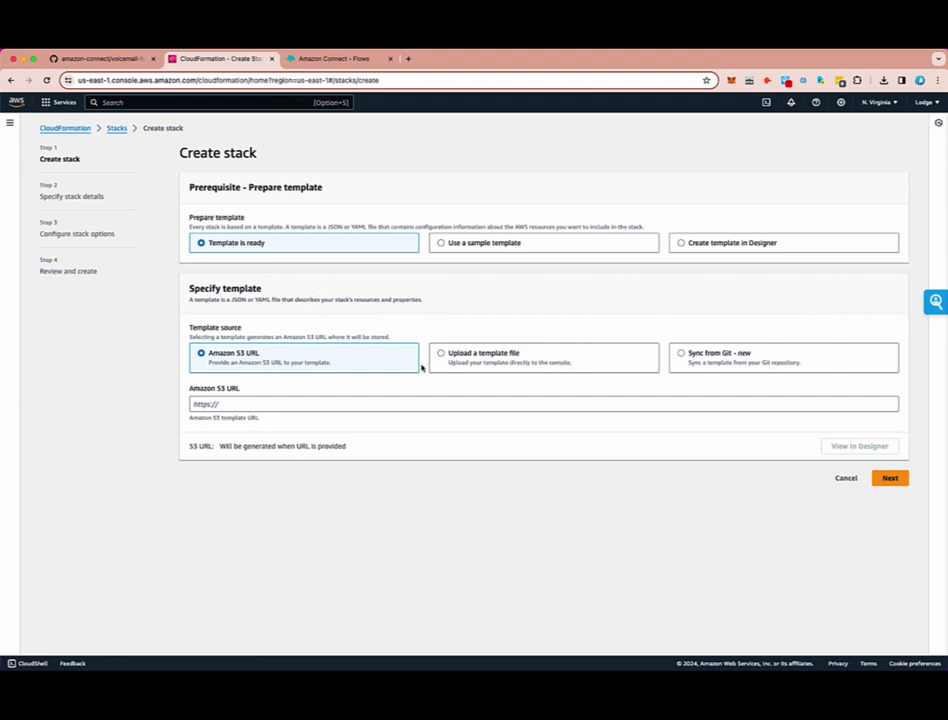
left_click(476, 364)
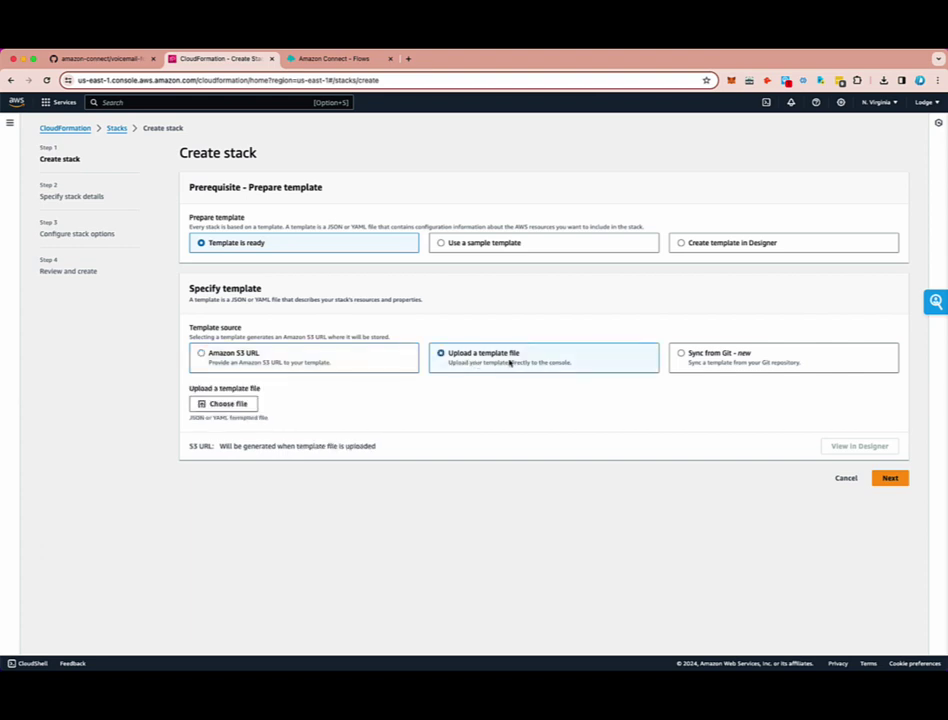
left_click(226, 404)
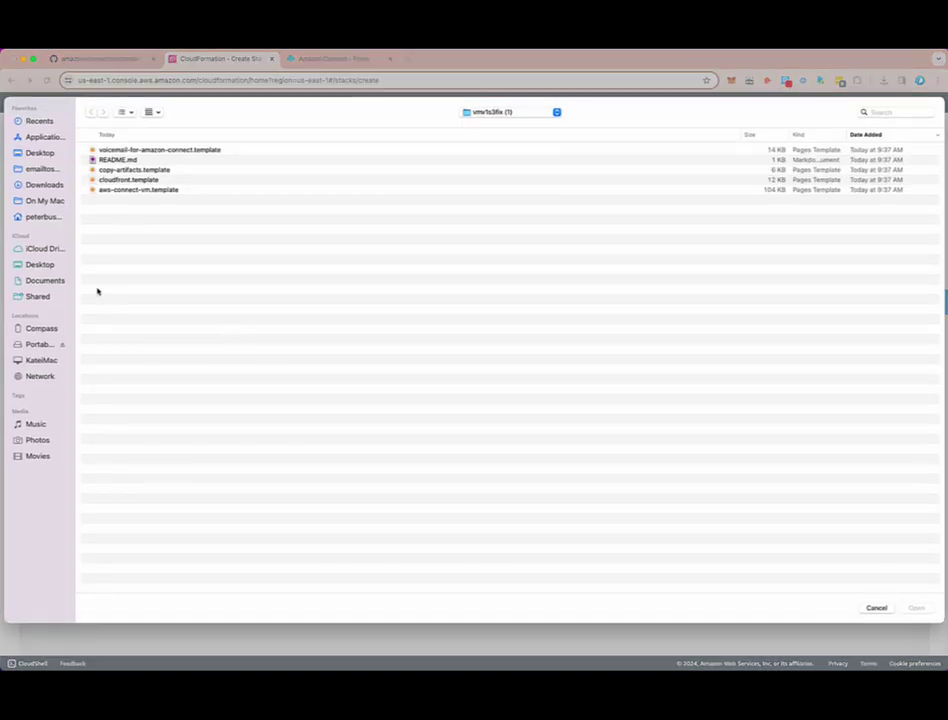
left_click(168, 150)
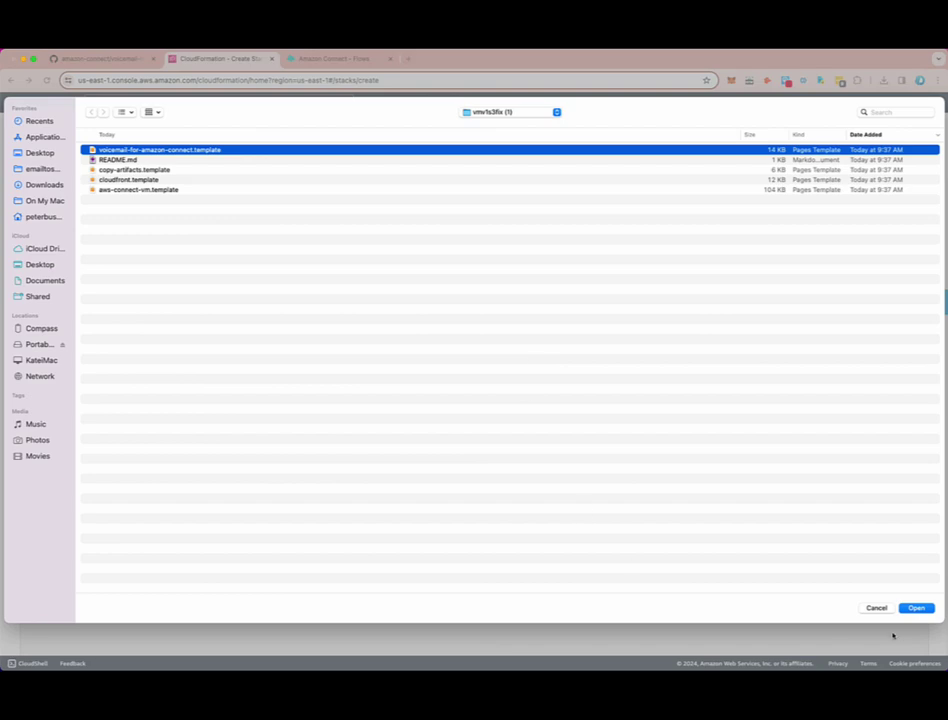
left_click(918, 607)
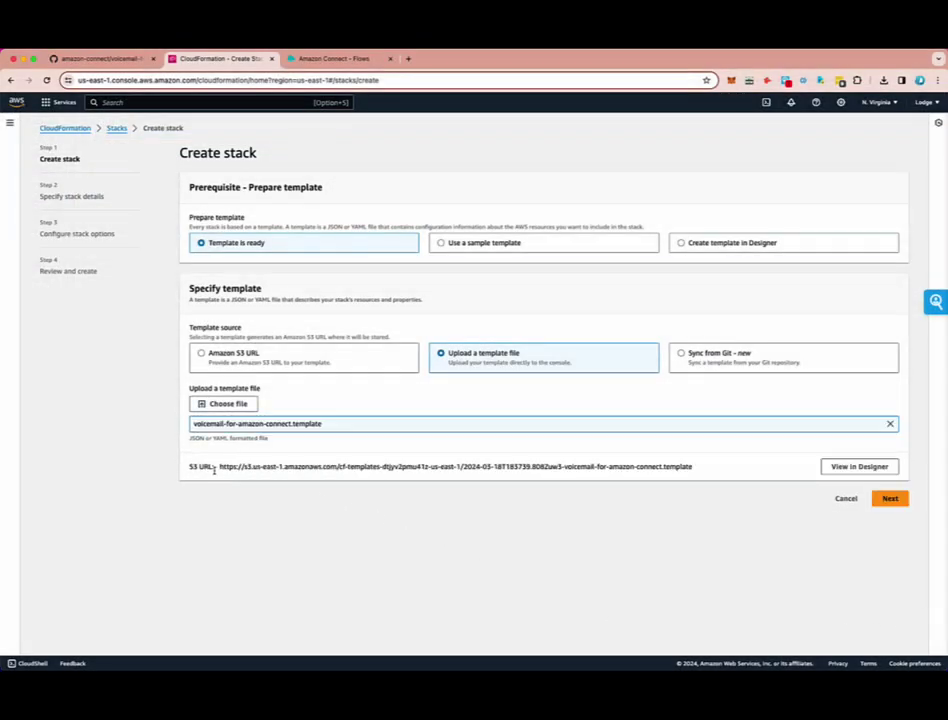
left_click_drag(190, 466, 383, 482)
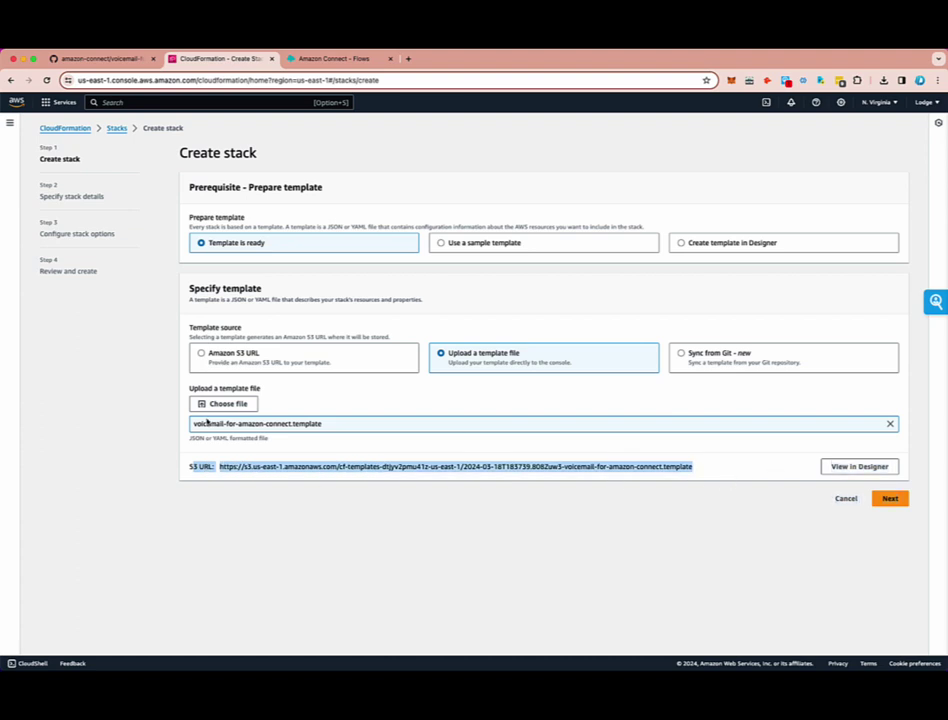
left_click(890, 498)
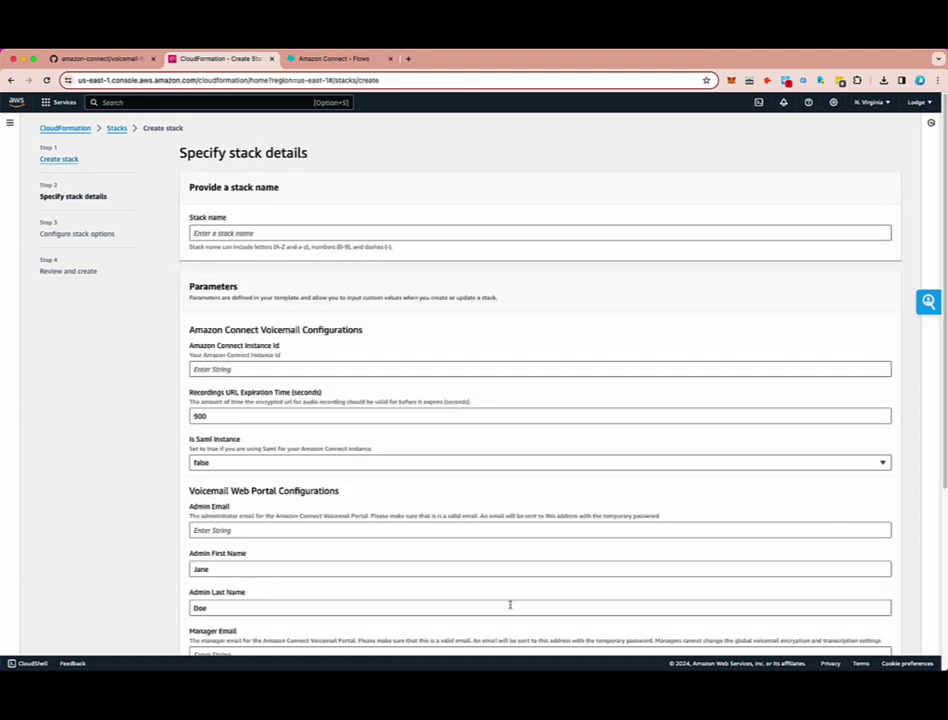
- Enter drvoipVoiceMailFramework in the Stack name field
left_click(217, 232)
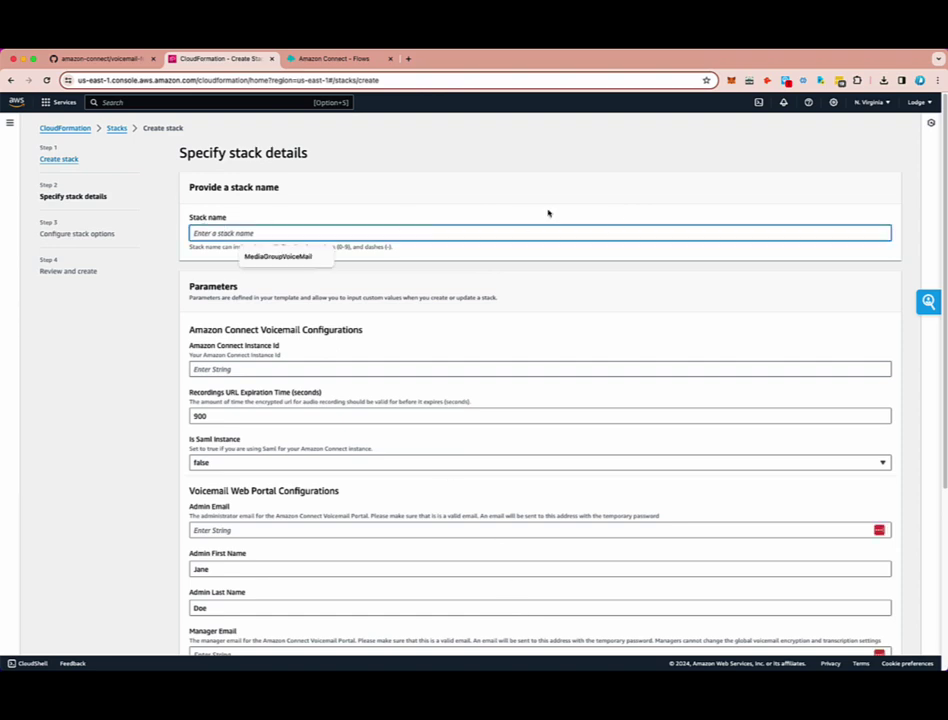
left_click(383, 178)
scroll(368, 619, "down", 5)
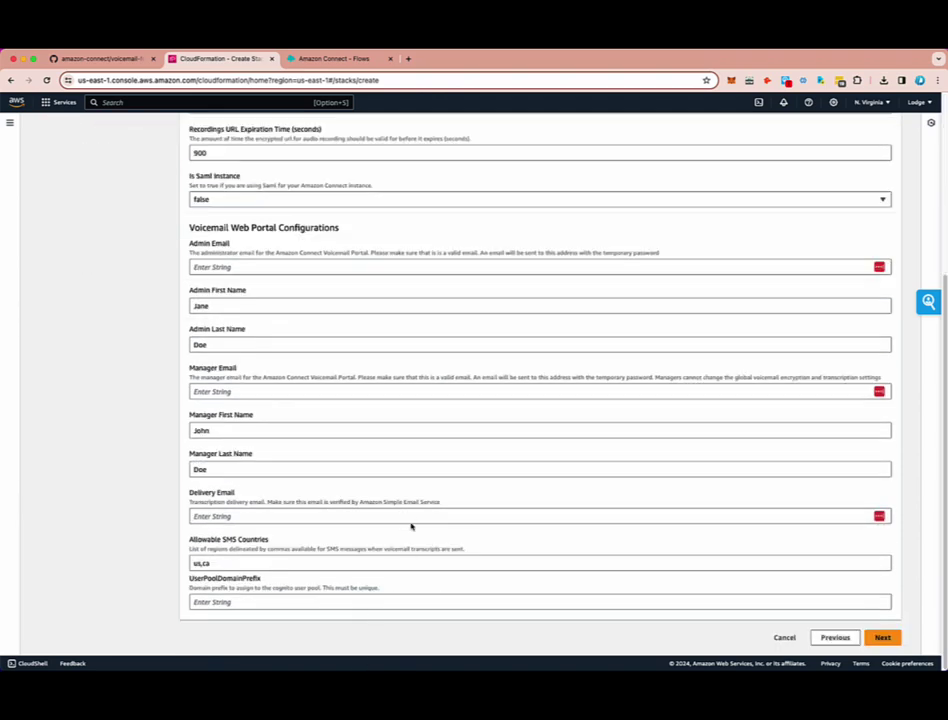
scroll(412, 524, "up", 5)
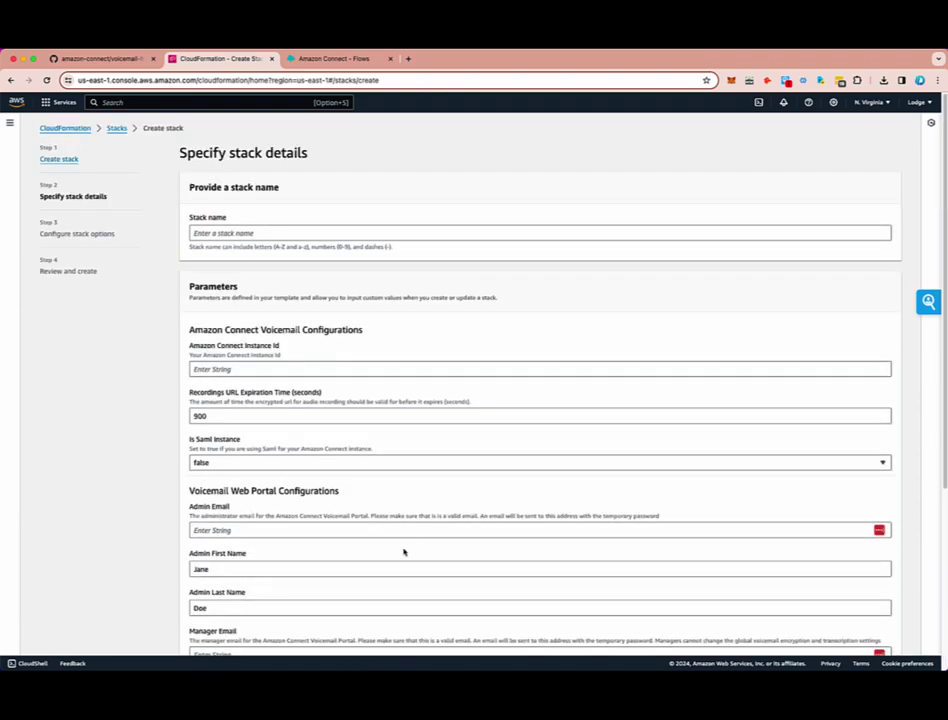
left_click(193, 233)
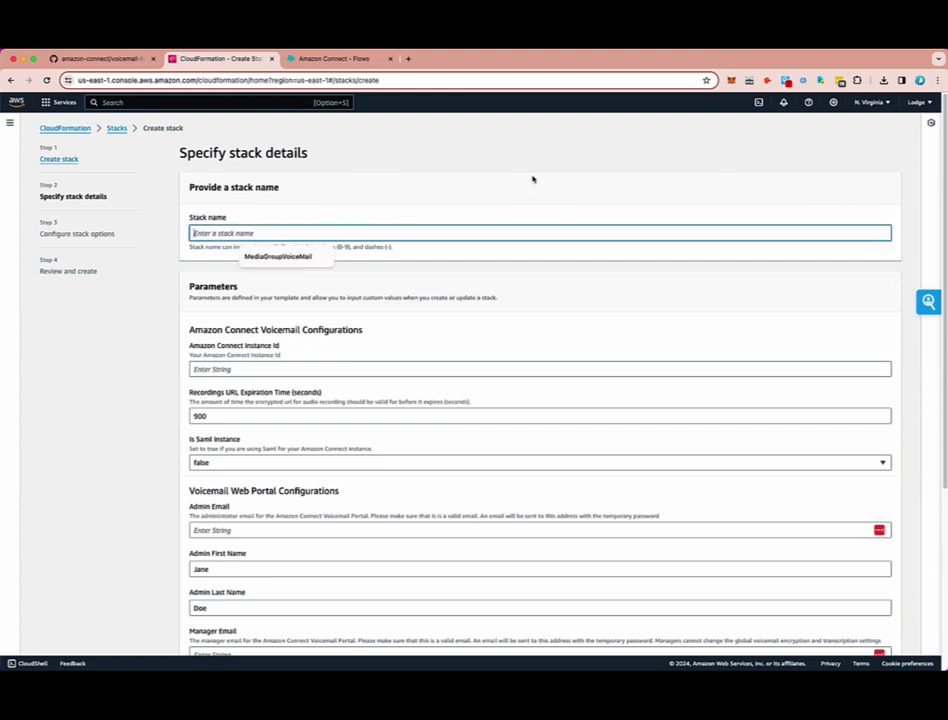
type("di")
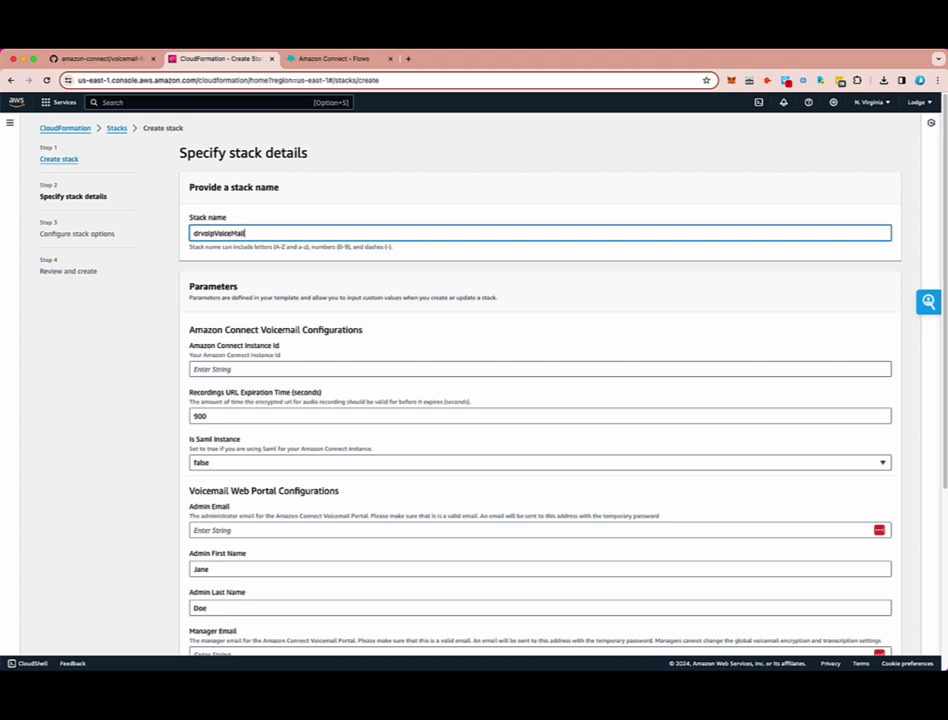
type("amework")
left_click(248, 369)
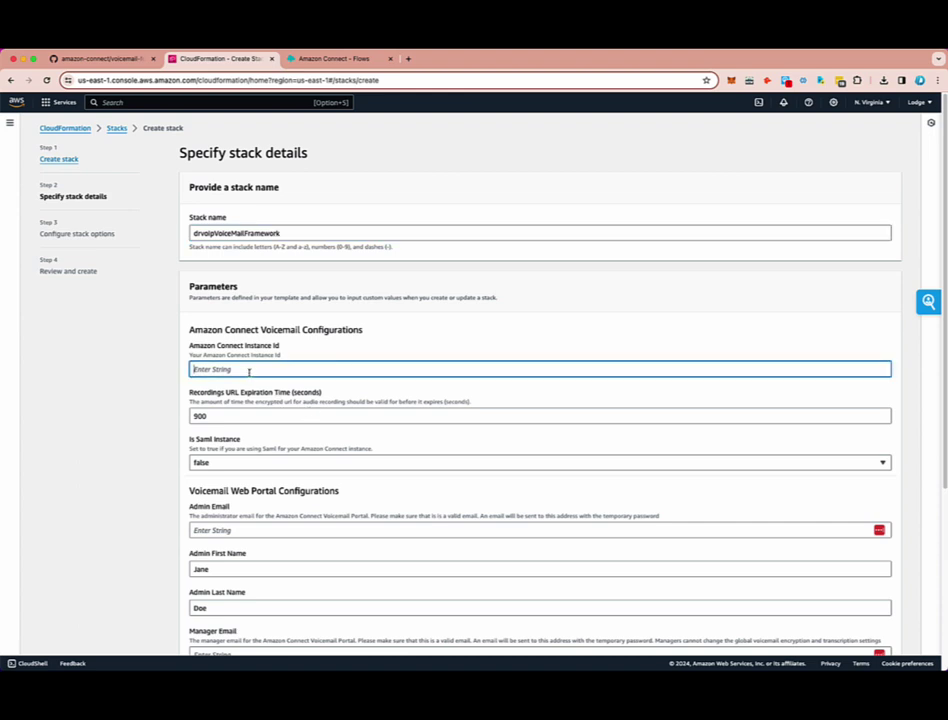
left_click(330, 60)
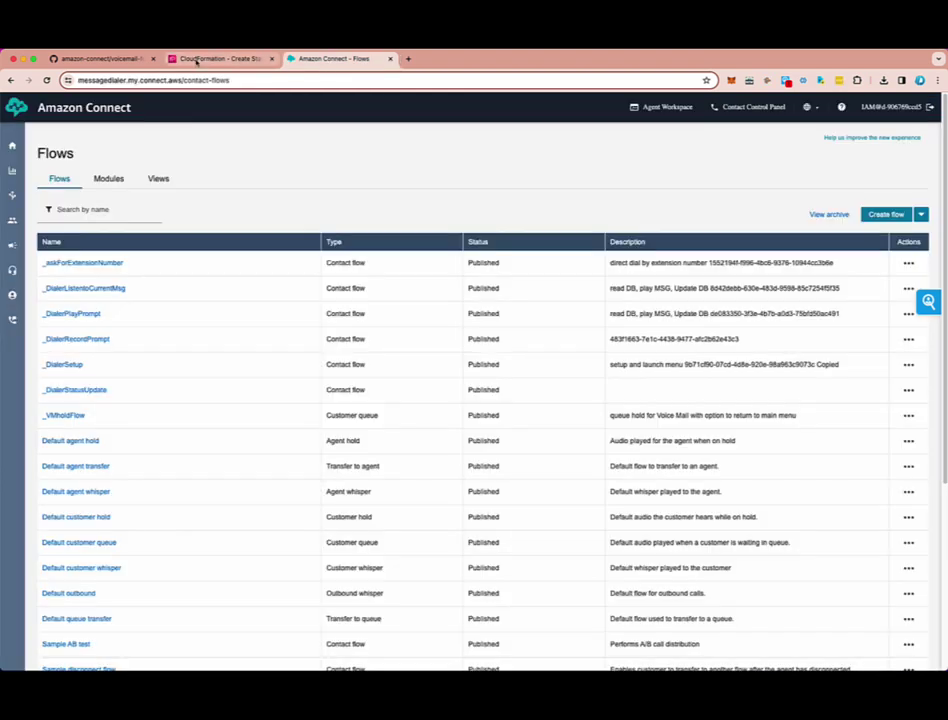
- Open Amazon Connect in a new tab and view the messagedialer instance's account overview
left_click(197, 59)
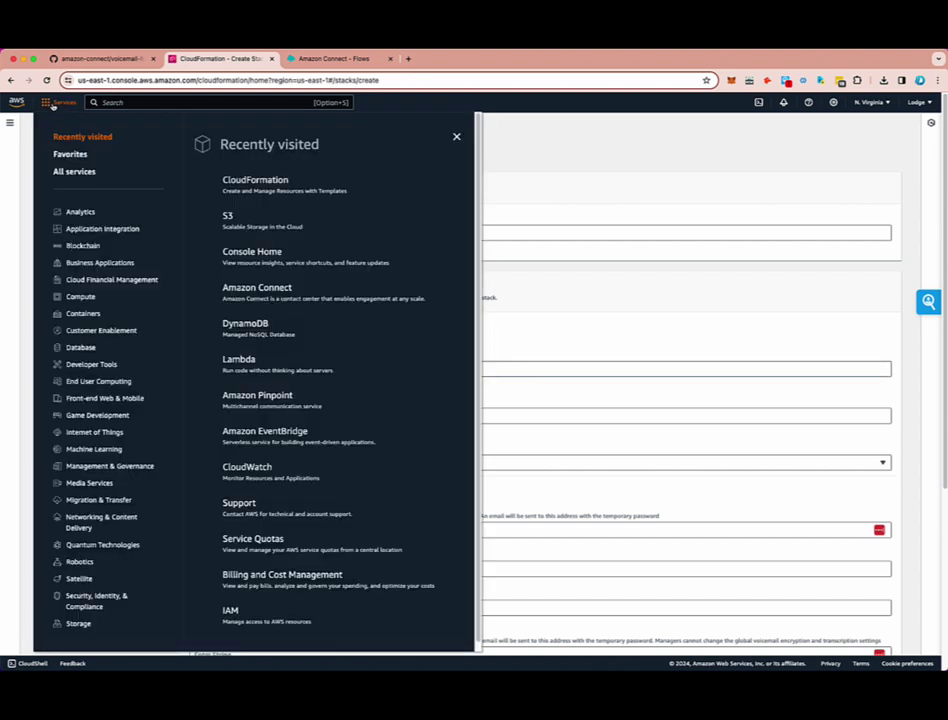
left_click(58, 102)
right_click(272, 290)
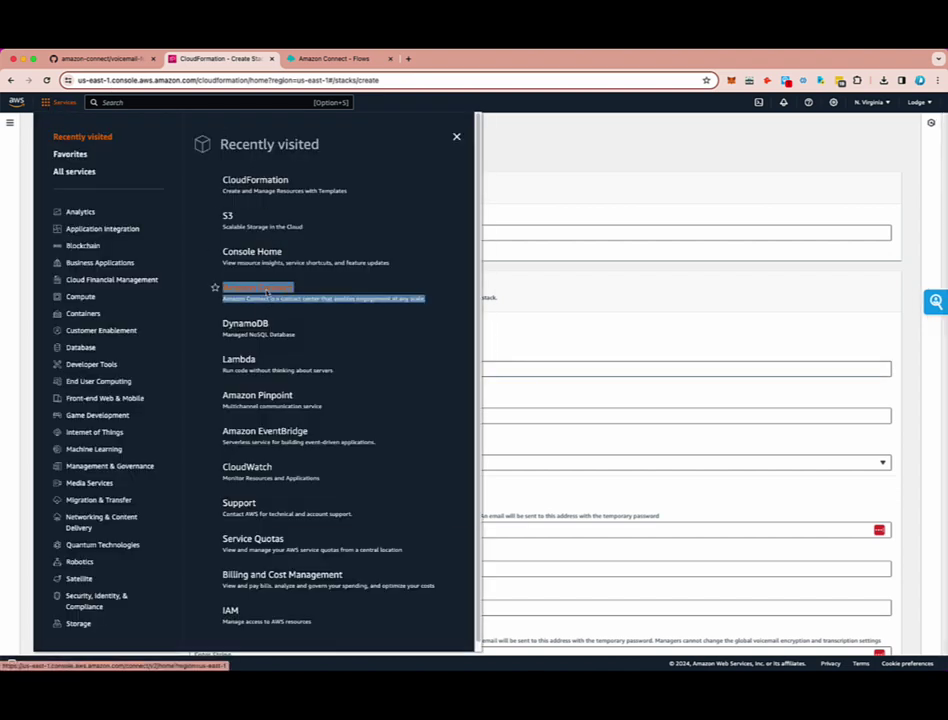
left_click(297, 296)
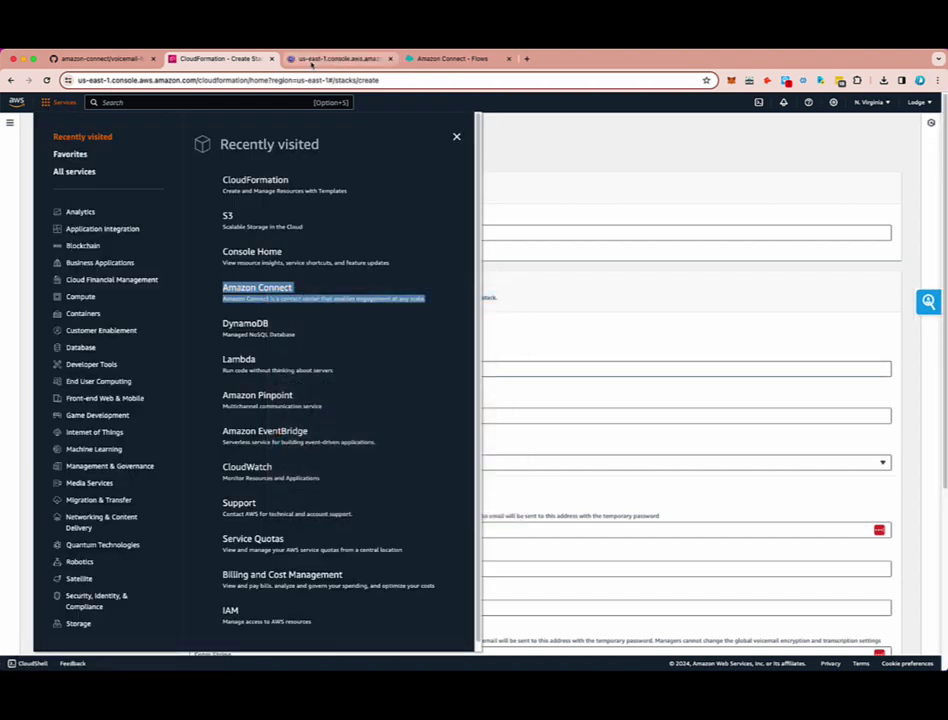
left_click(312, 60)
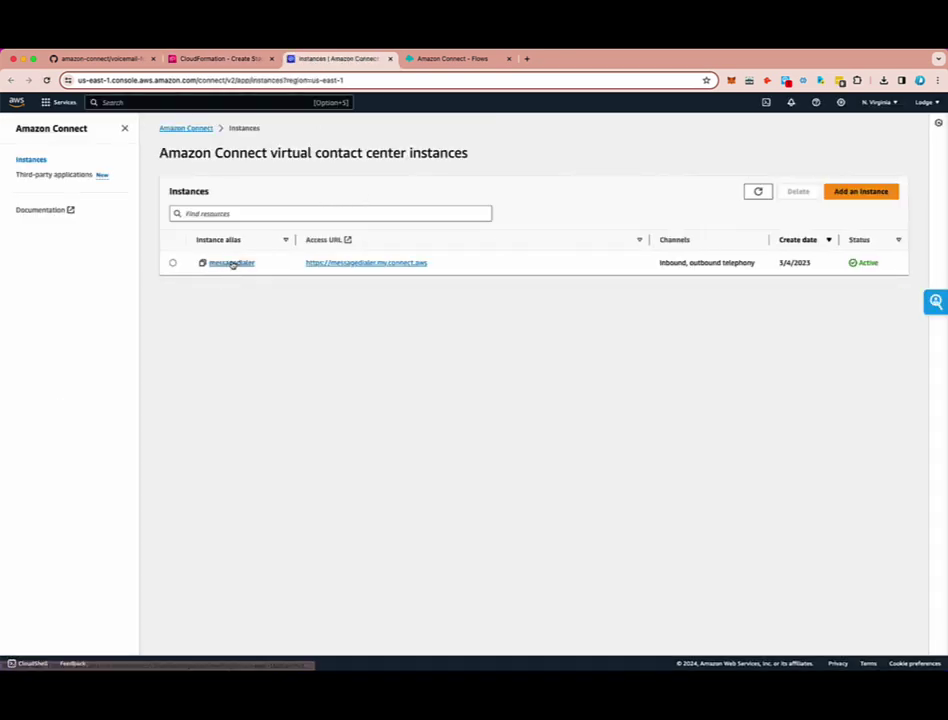
left_click(231, 263)
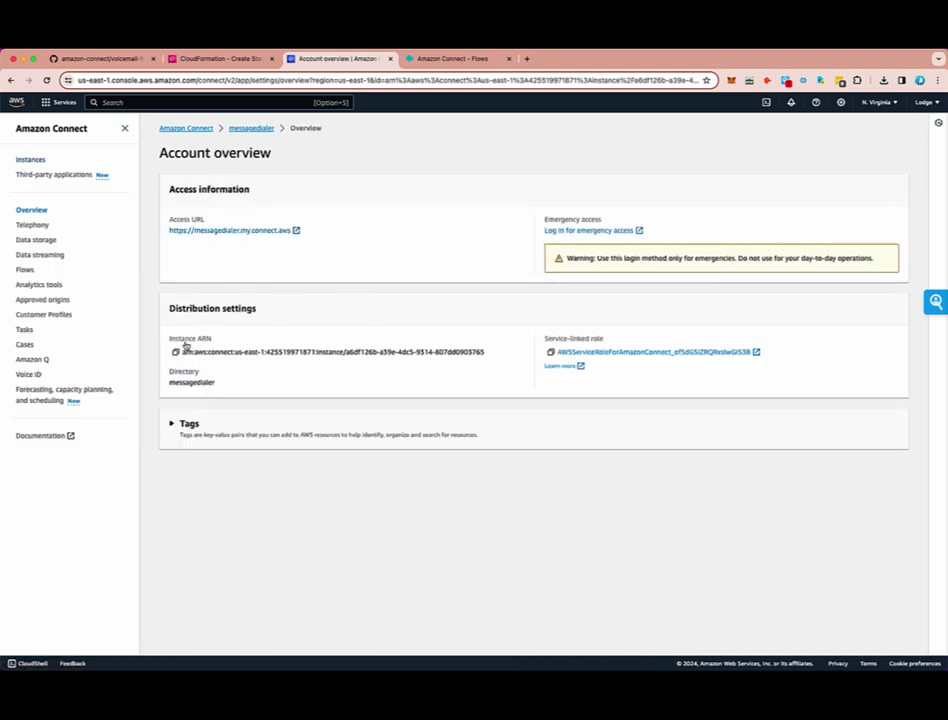
- Copy the instance ID following 'instance/' in the Instance ARN and return to CloudFormation
left_click_drag(168, 340, 230, 342)
left_click(176, 353)
left_click_drag(345, 352, 501, 351)
right_click(447, 352)
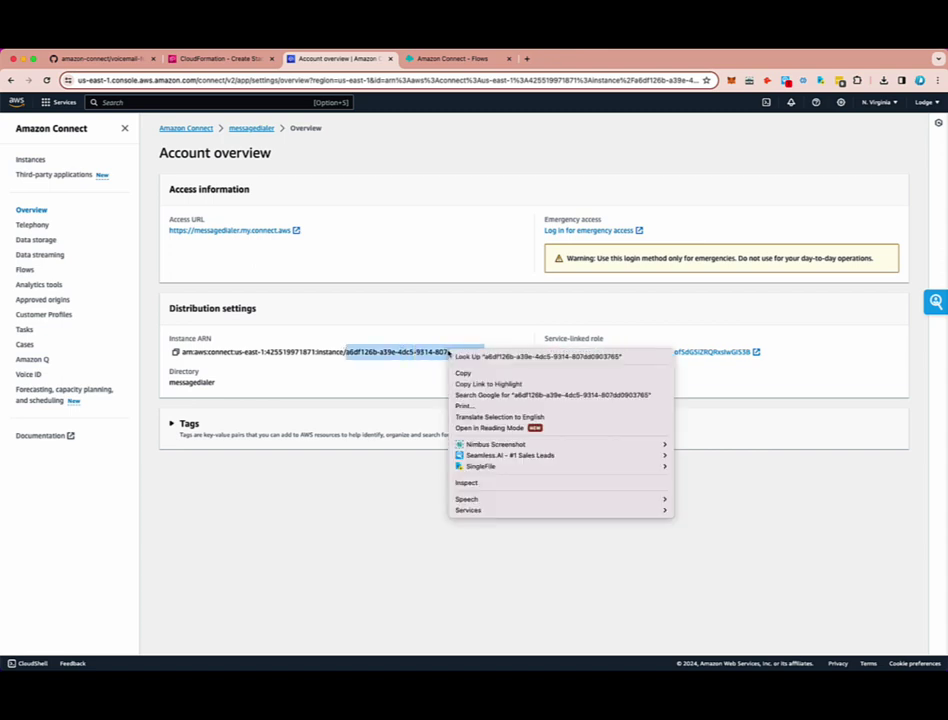
left_click(474, 372)
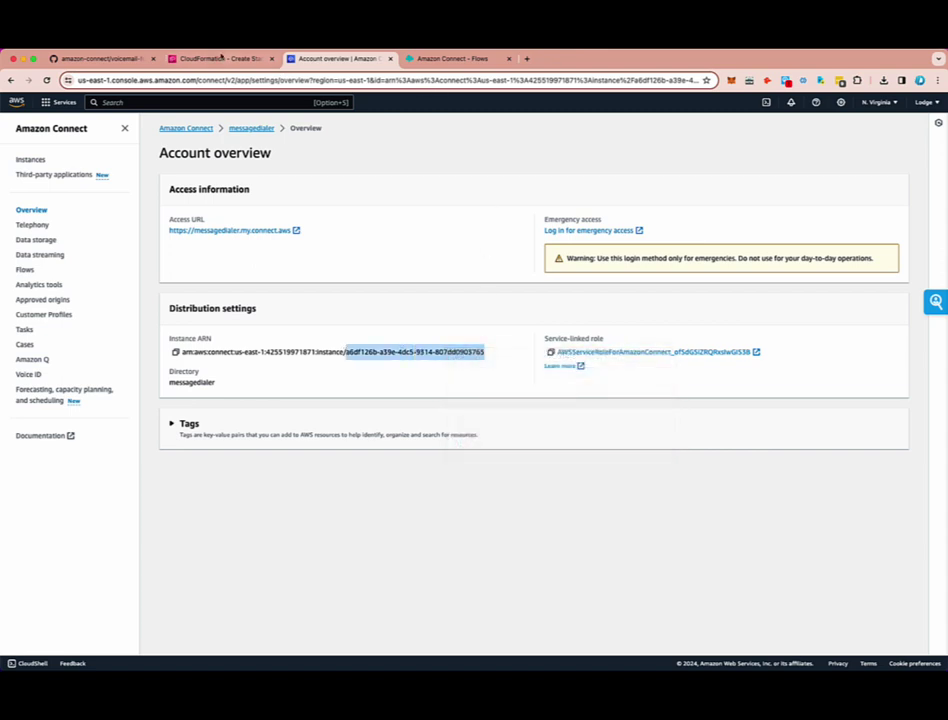
left_click(222, 58)
left_click(541, 166)
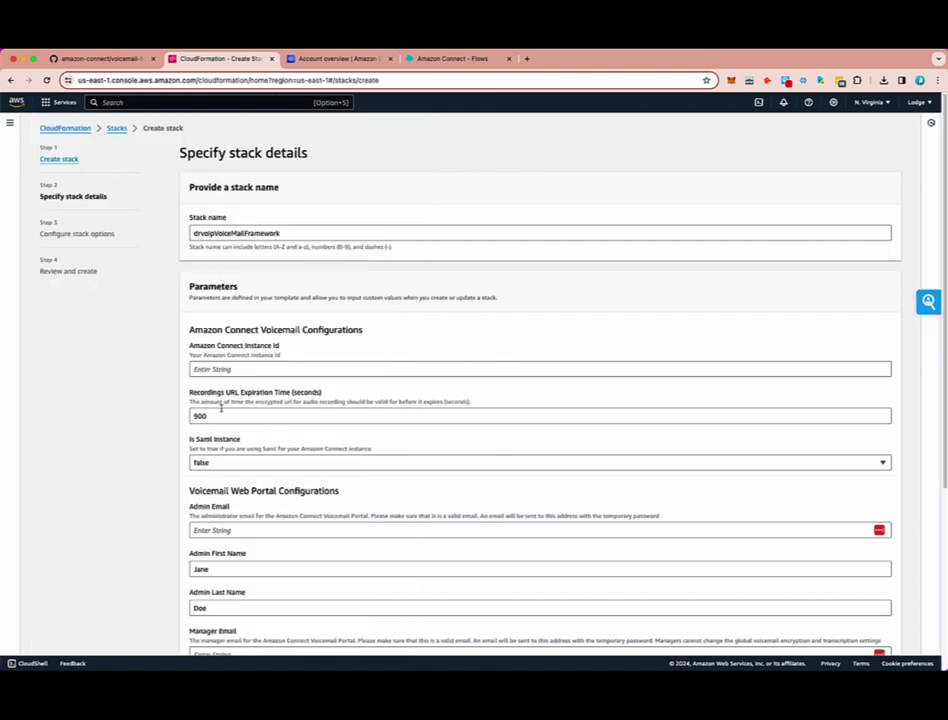
- Paste the copied messagedialer instance ID into the Amazon Connect Instance Id field
left_click(213, 370)
right_click(213, 370)
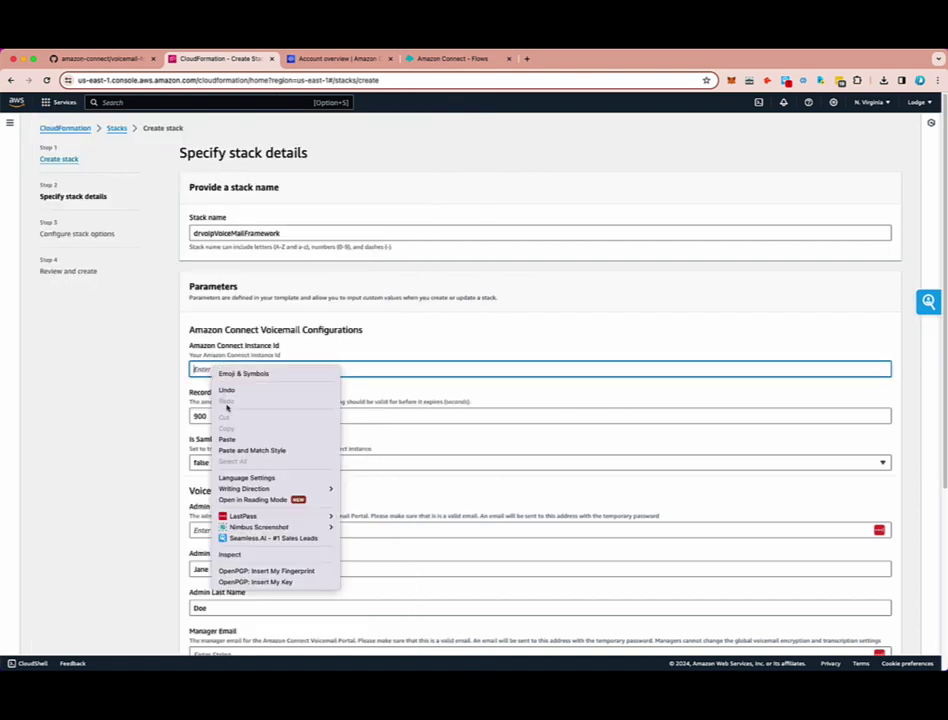
left_click(236, 441)
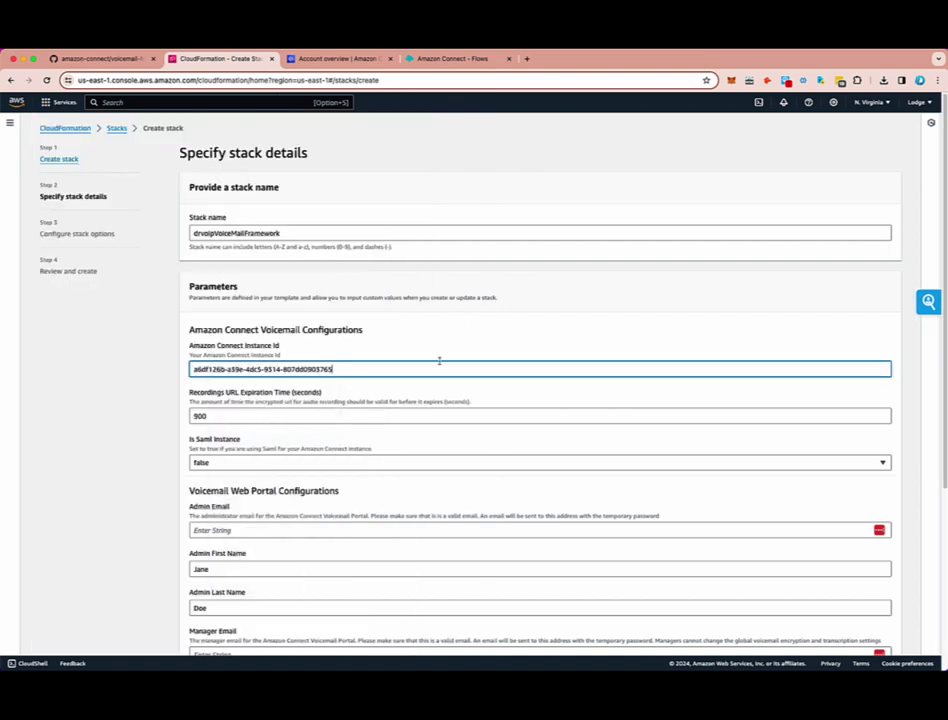
left_click(262, 417)
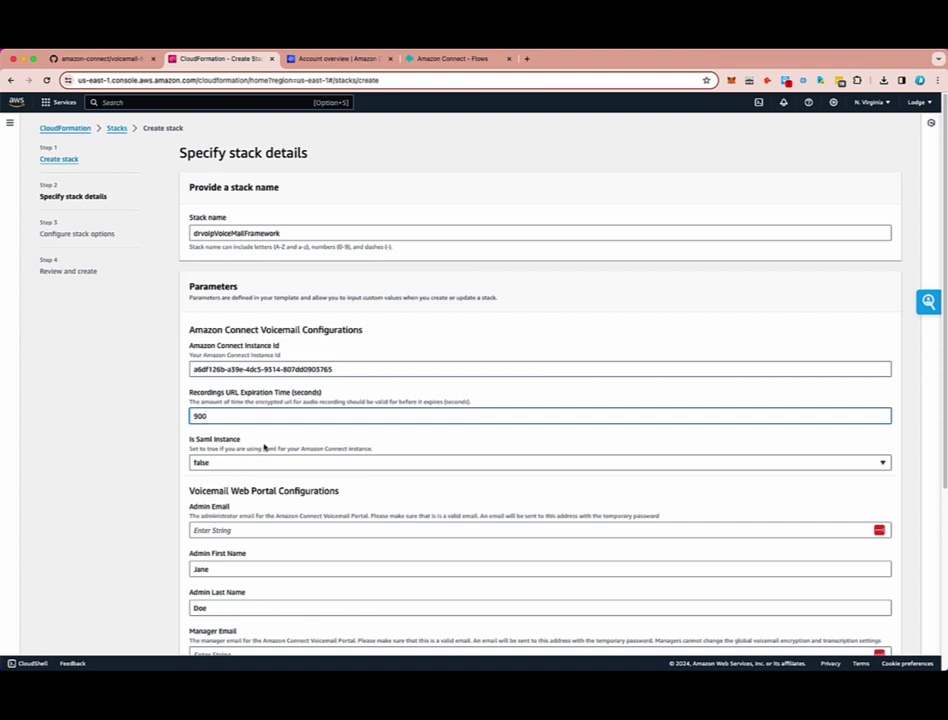
scroll(313, 543, "down", 3)
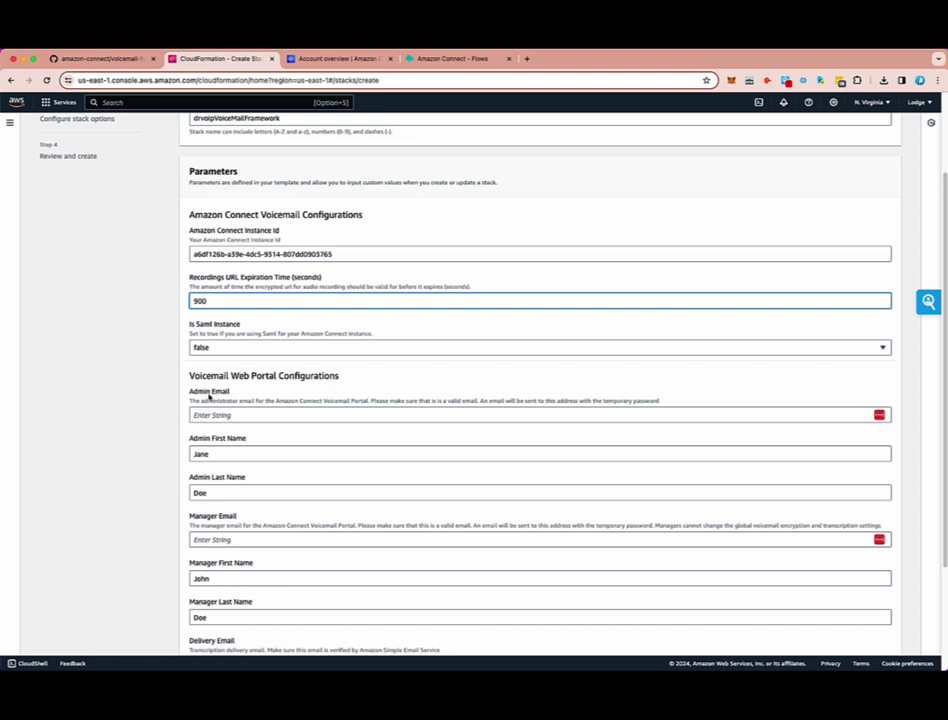
- Autofill the admin e-mail and name, then the manager e-mail and name, from saved addresses
left_click(199, 413)
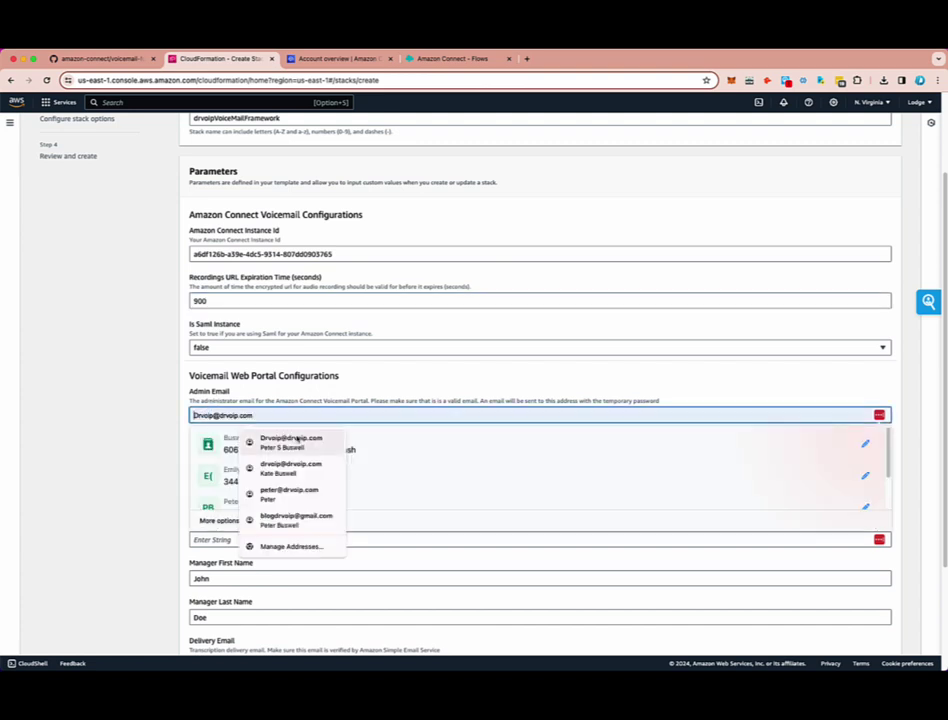
left_click(298, 440)
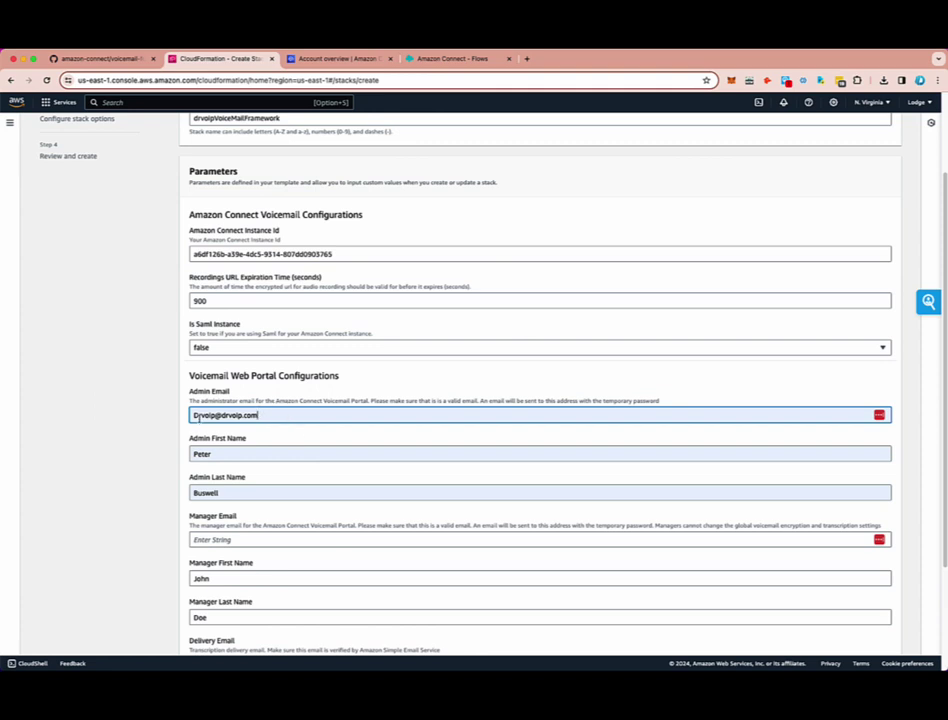
left_click(199, 416)
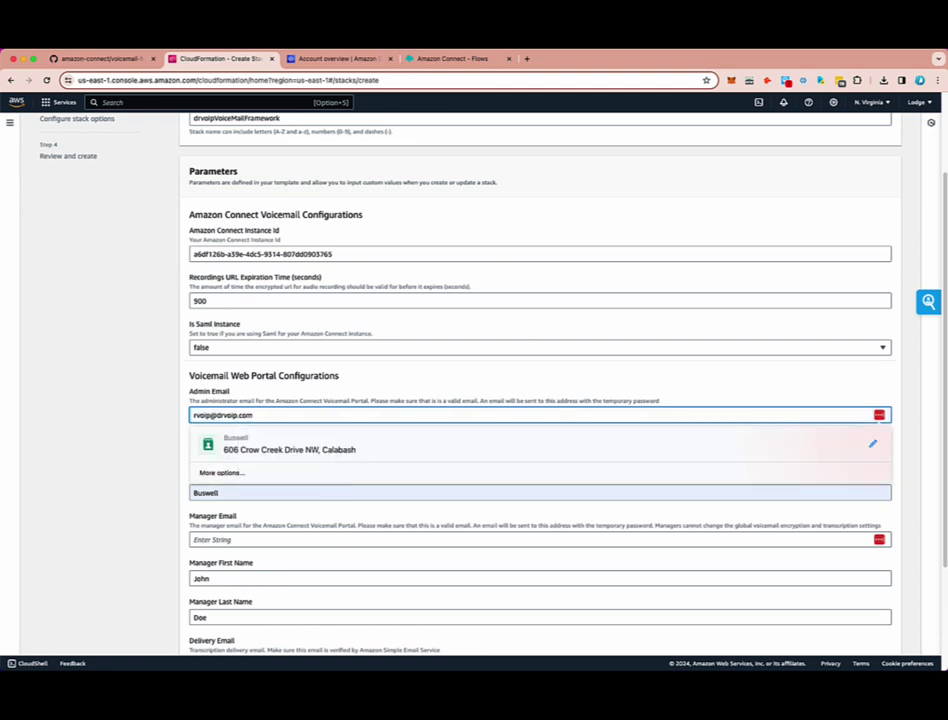
left_click(90, 512)
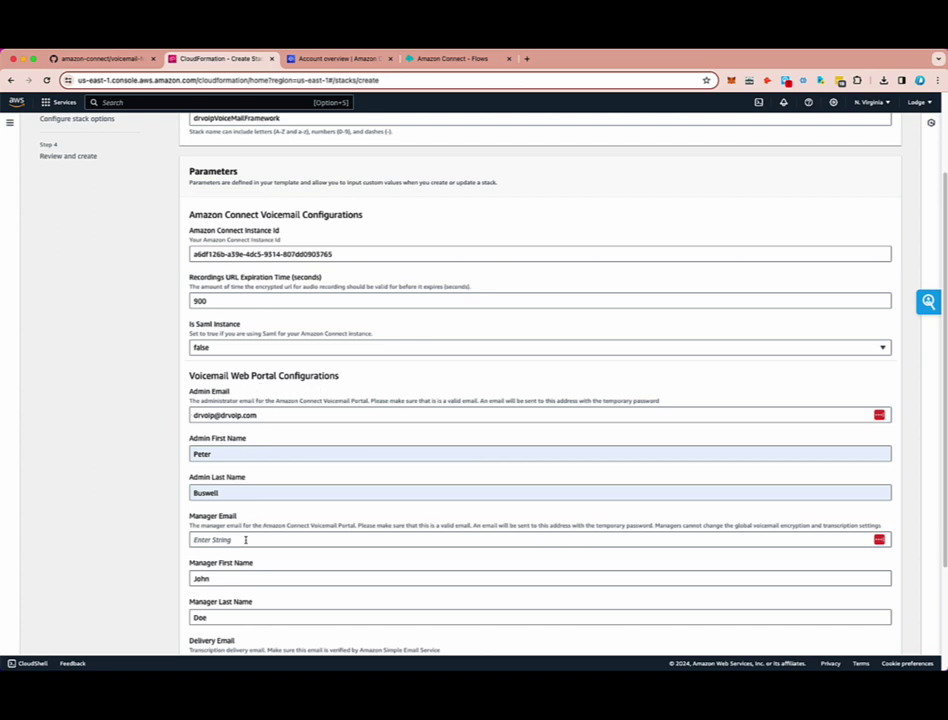
left_click(196, 538)
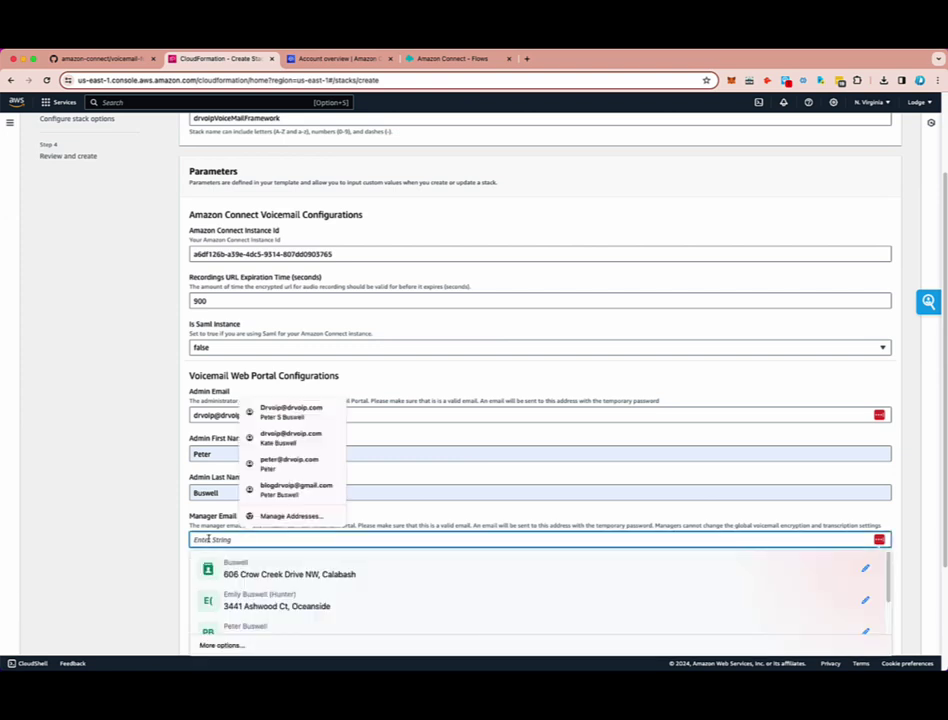
left_click(309, 438)
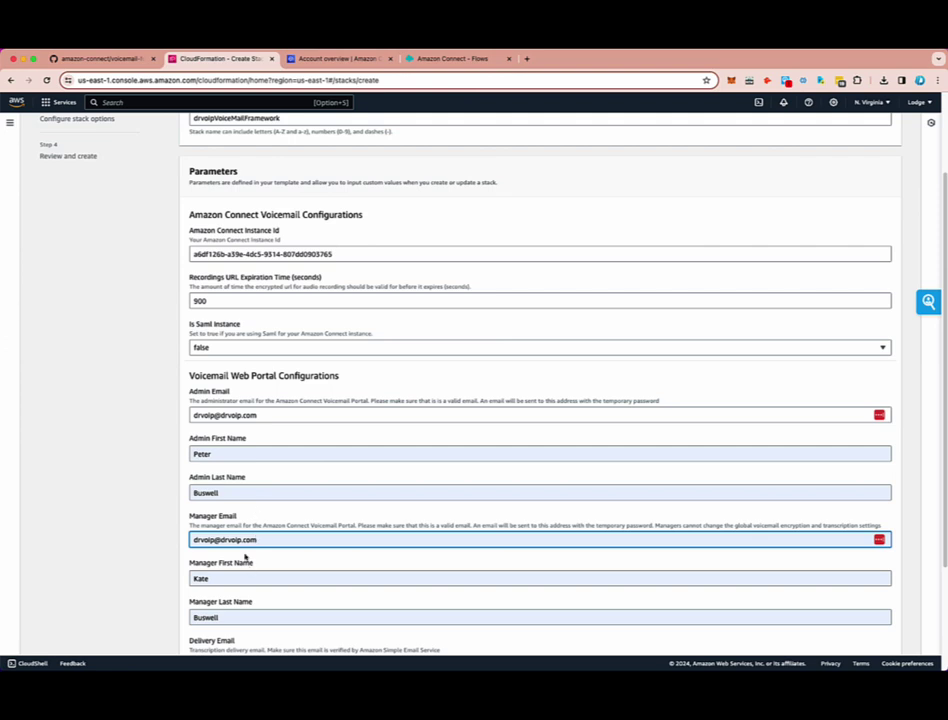
- Set the transcription delivery e-mail to the lowercase admin address and dismiss the LastPass prompt
scroll(303, 595, "down", 3)
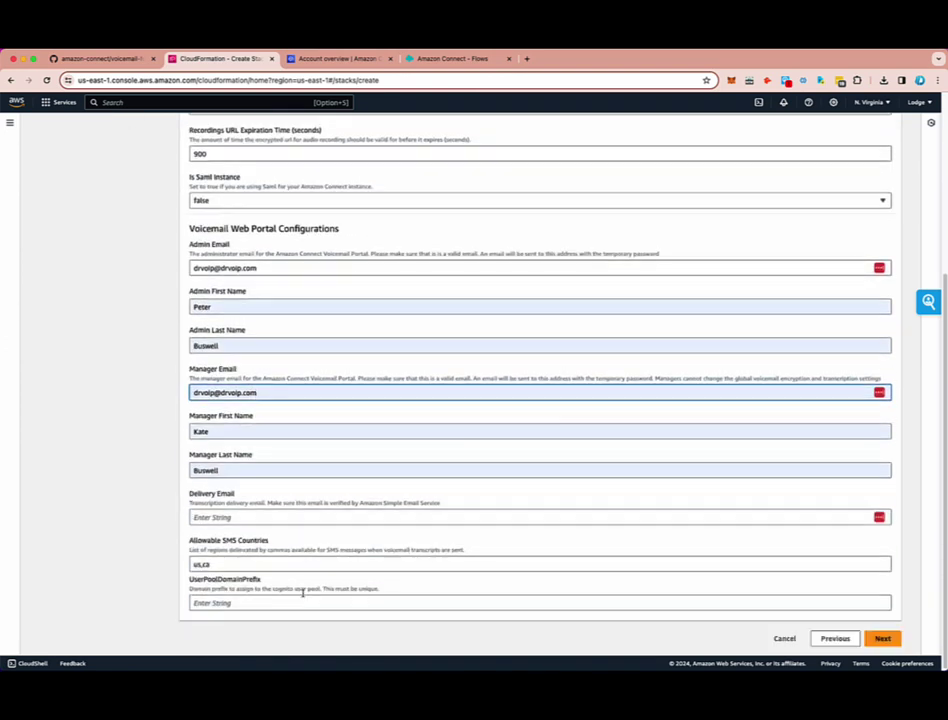
left_click(225, 516)
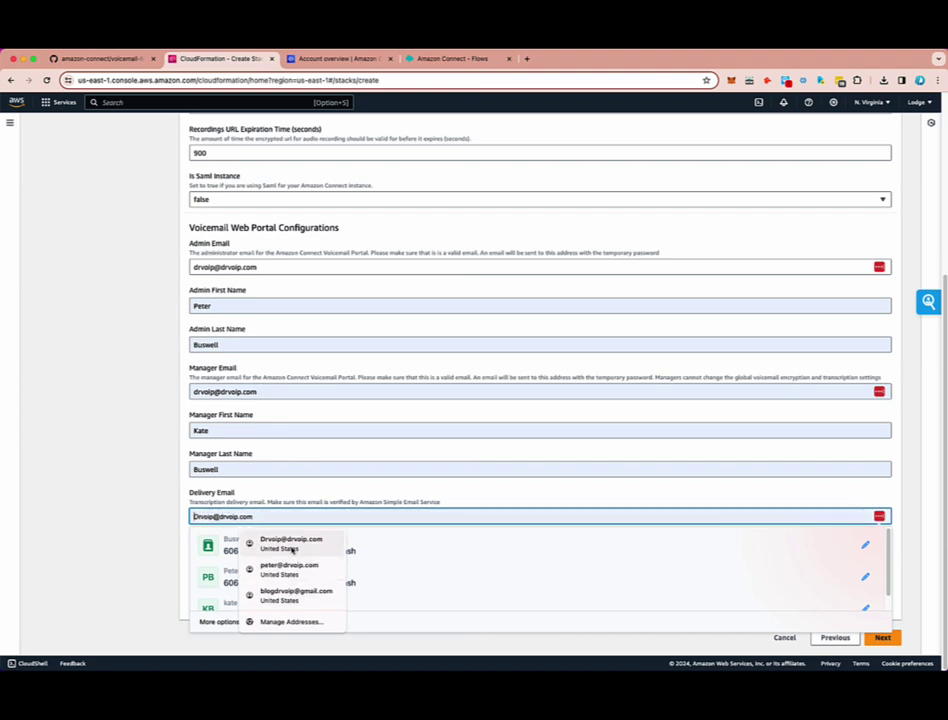
left_click(283, 590)
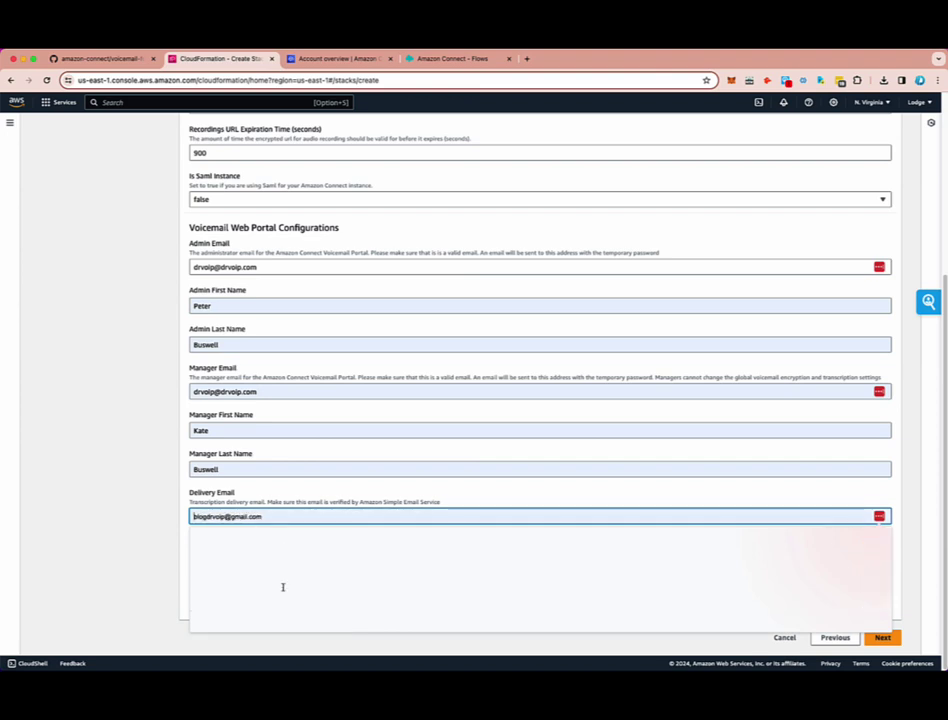
left_click(275, 516)
type("dr")
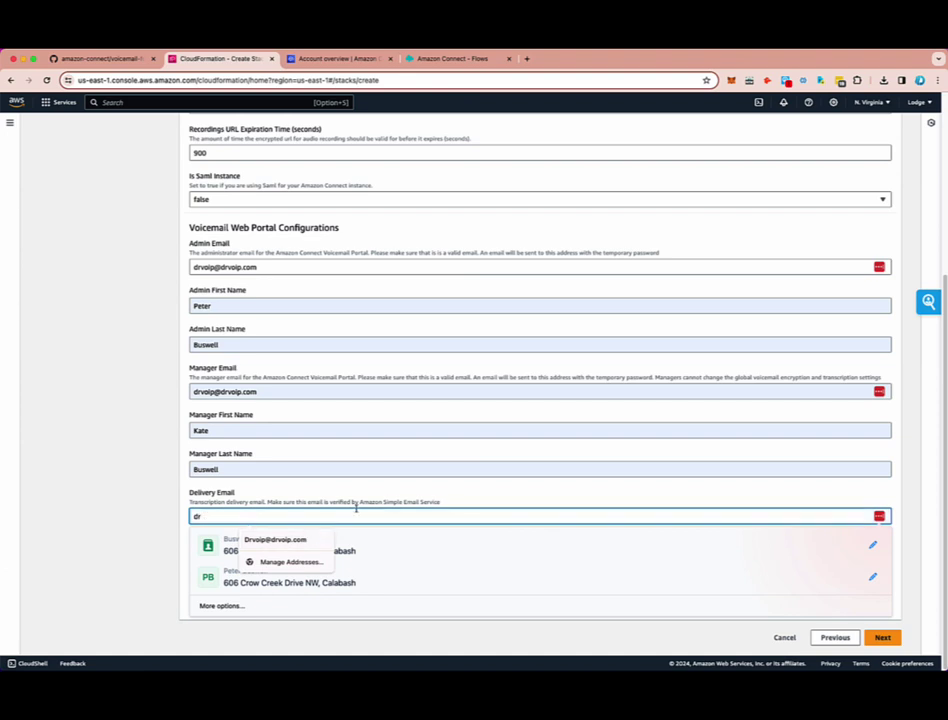
left_click(280, 539)
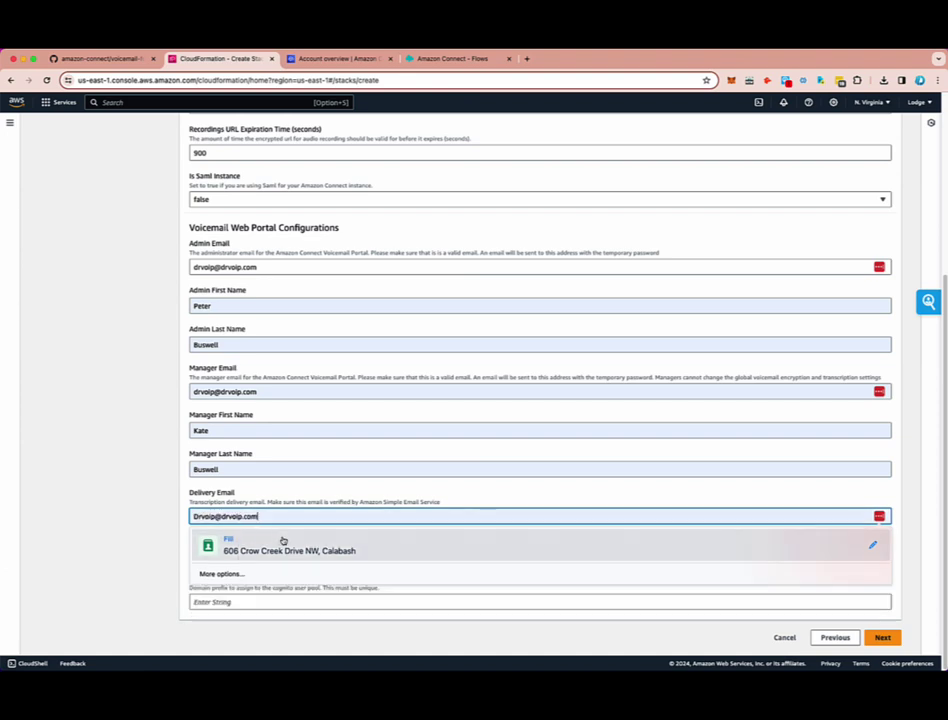
left_click(199, 517)
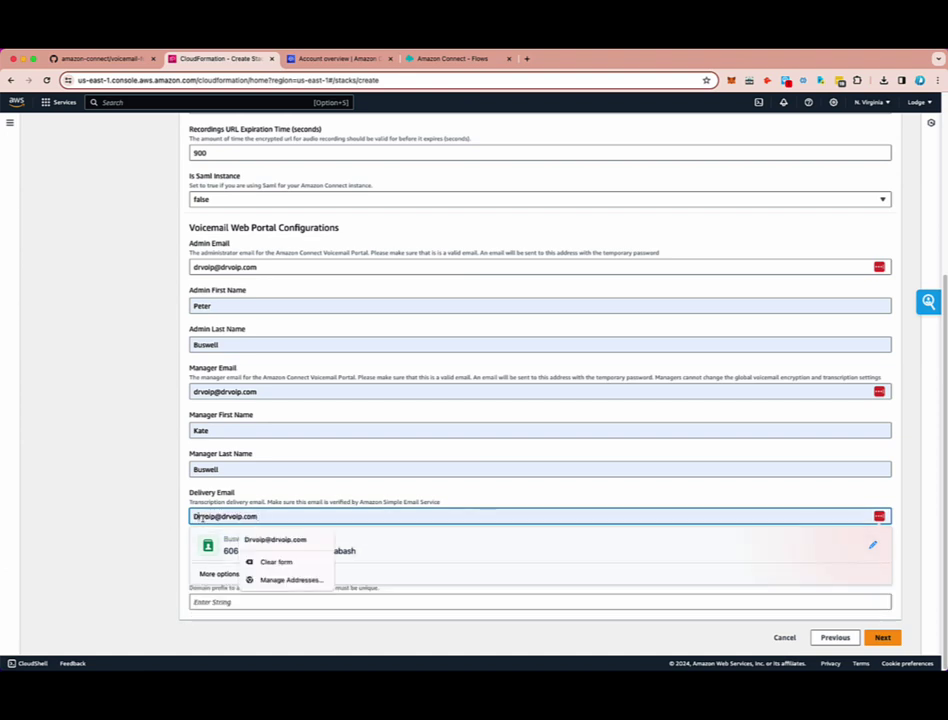
key("BackSpace")
type("d")
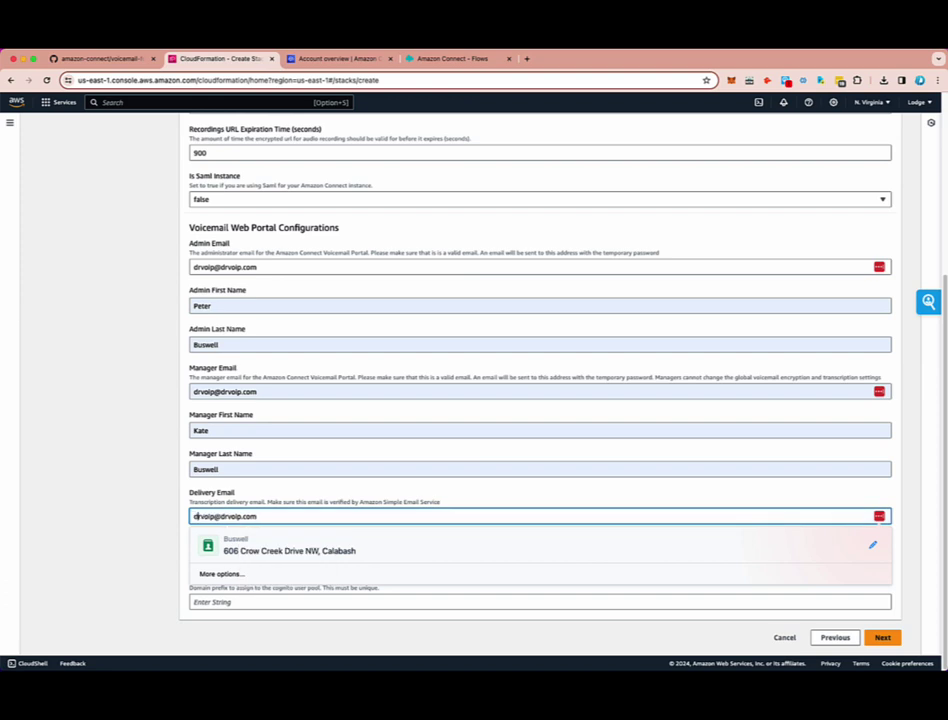
left_click(463, 550)
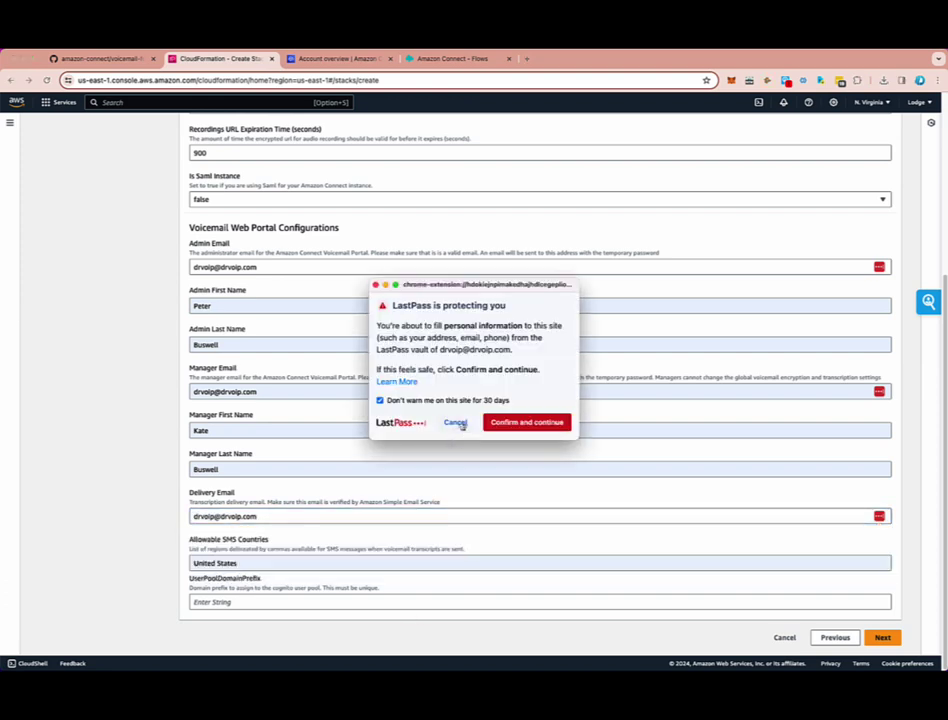
left_click(455, 422)
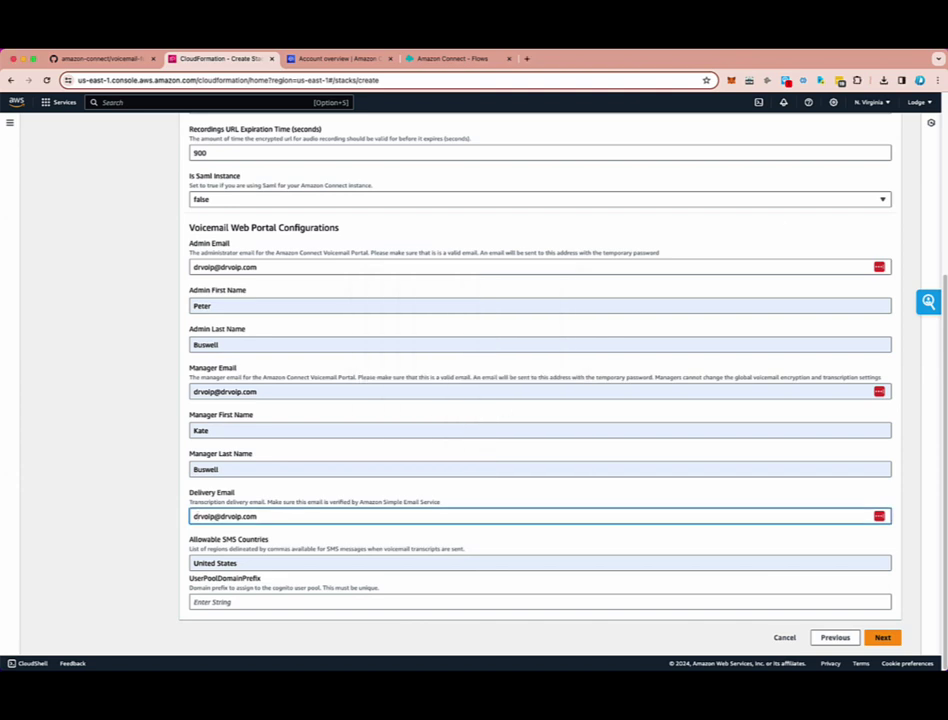
left_click(848, 42)
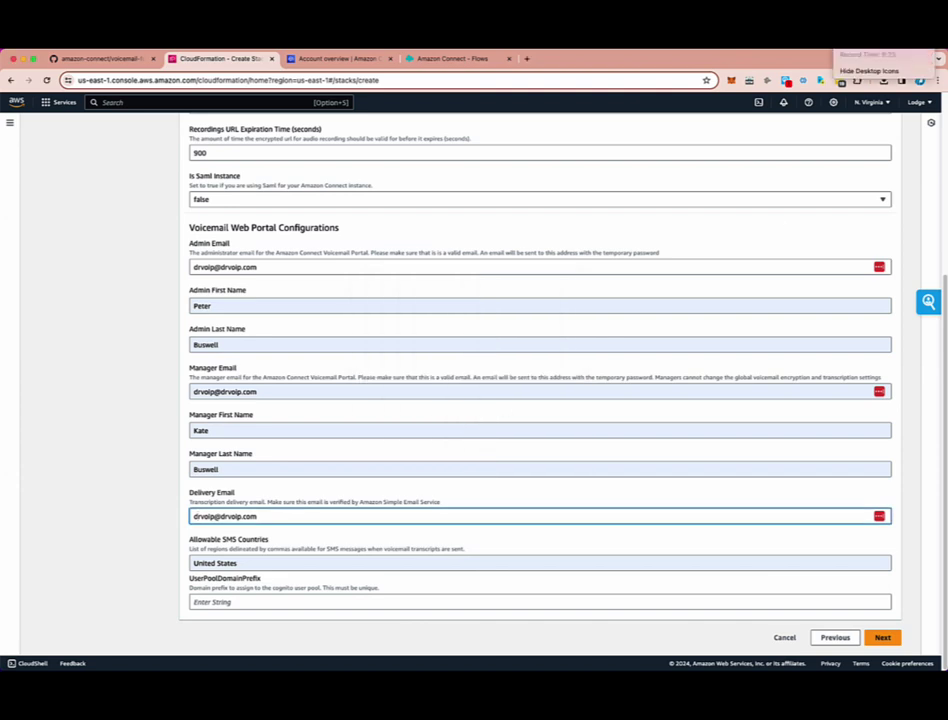
key("Escape")
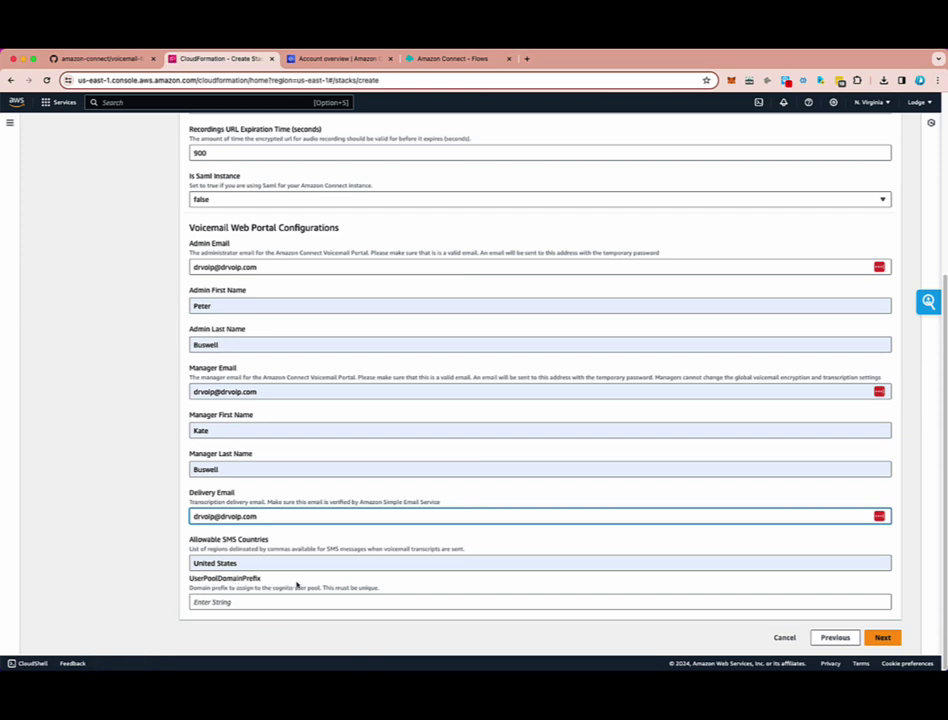
- Copy the first part of the Connect instance id into UserPoolDomainPrefix and proceed to stack options
left_click(216, 602)
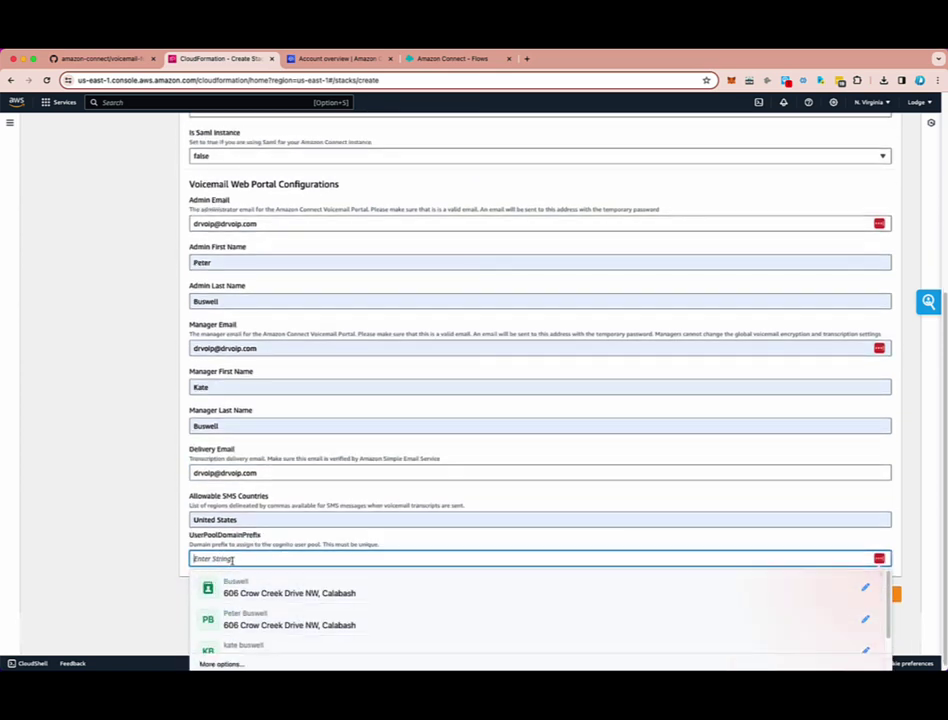
scroll(88, 534, "up", 10)
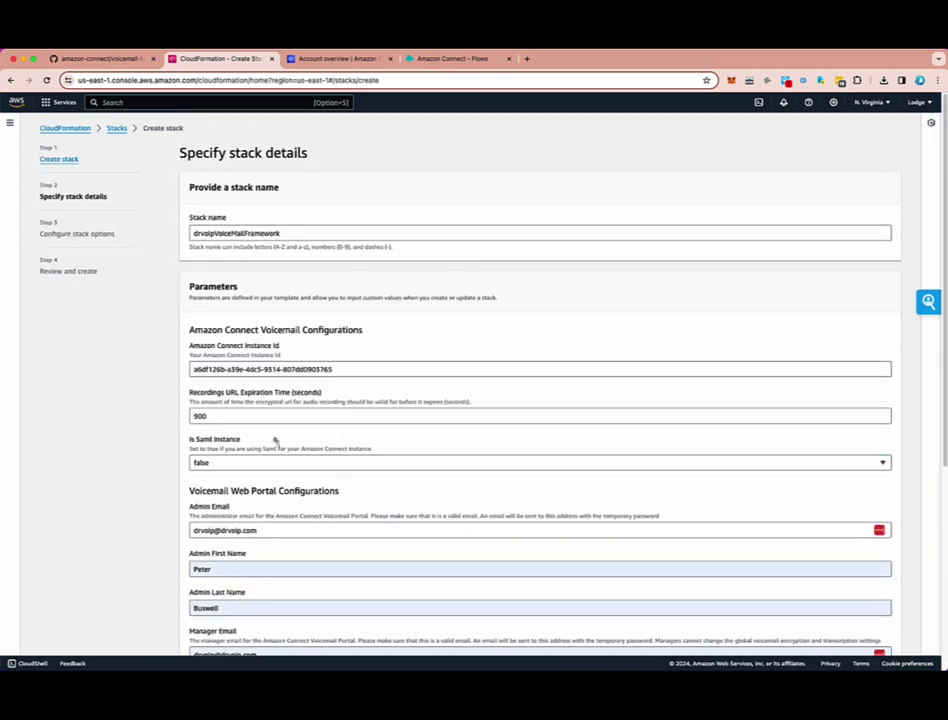
left_click_drag(241, 369, 192, 369)
right_click(206, 367)
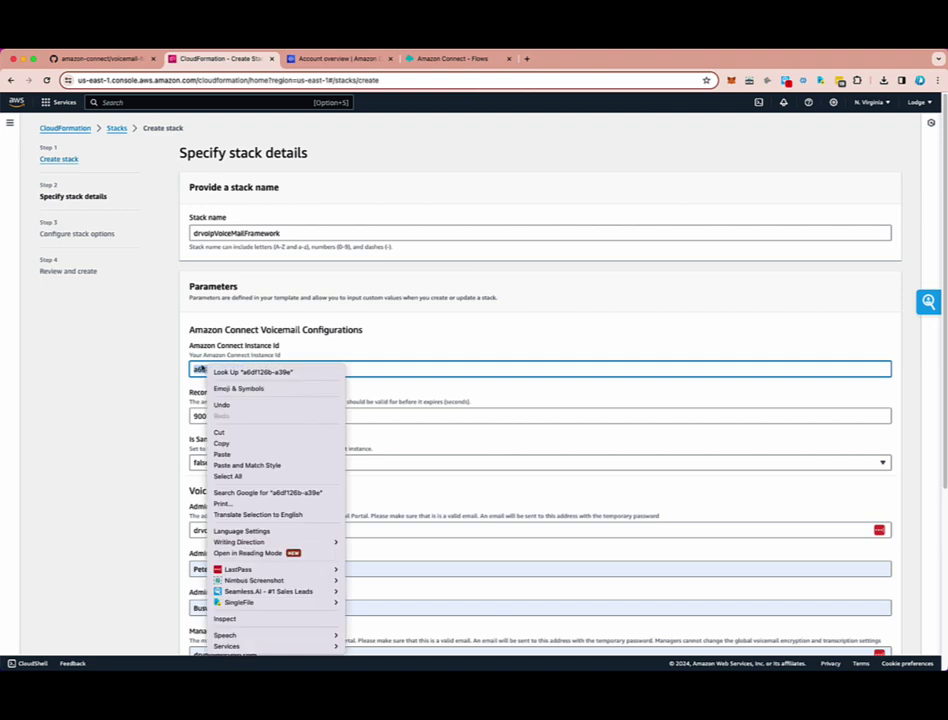
left_click(222, 444)
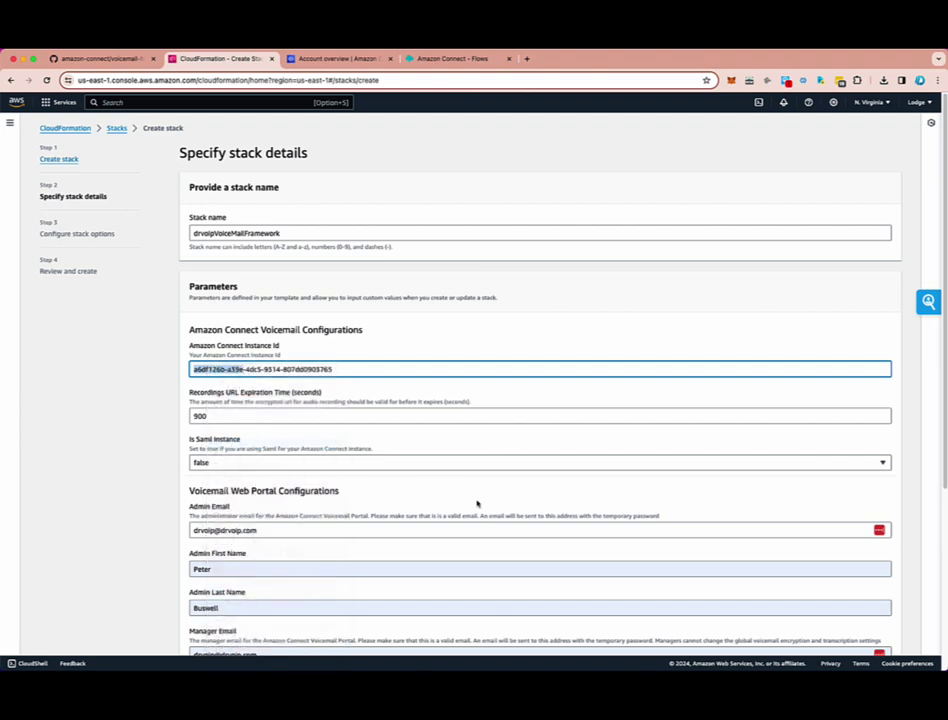
scroll(476, 504, "down", 5)
left_click(195, 601)
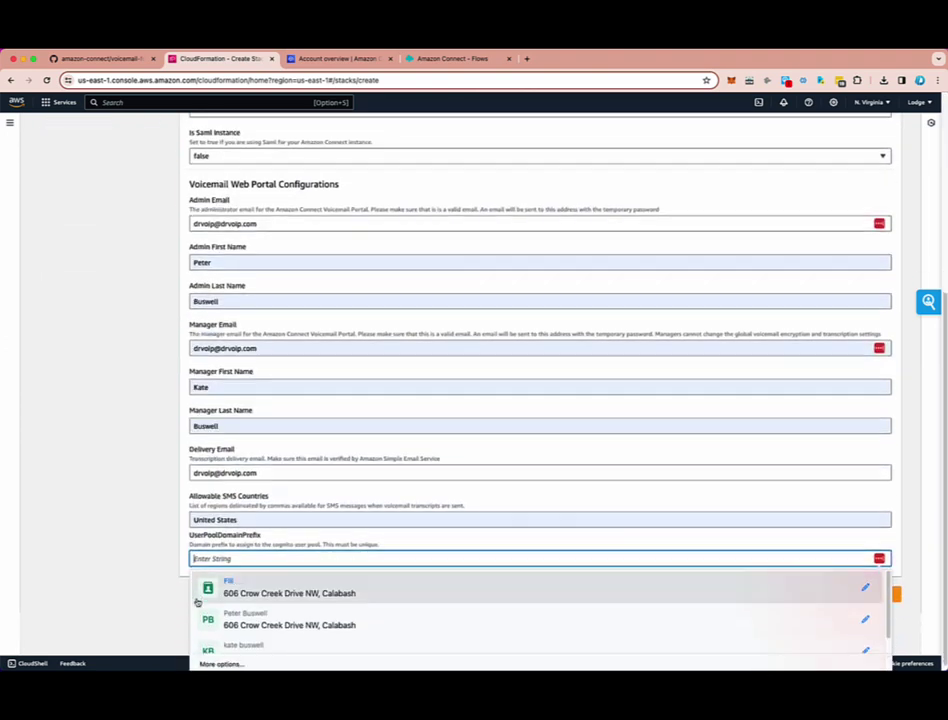
right_click(197, 557)
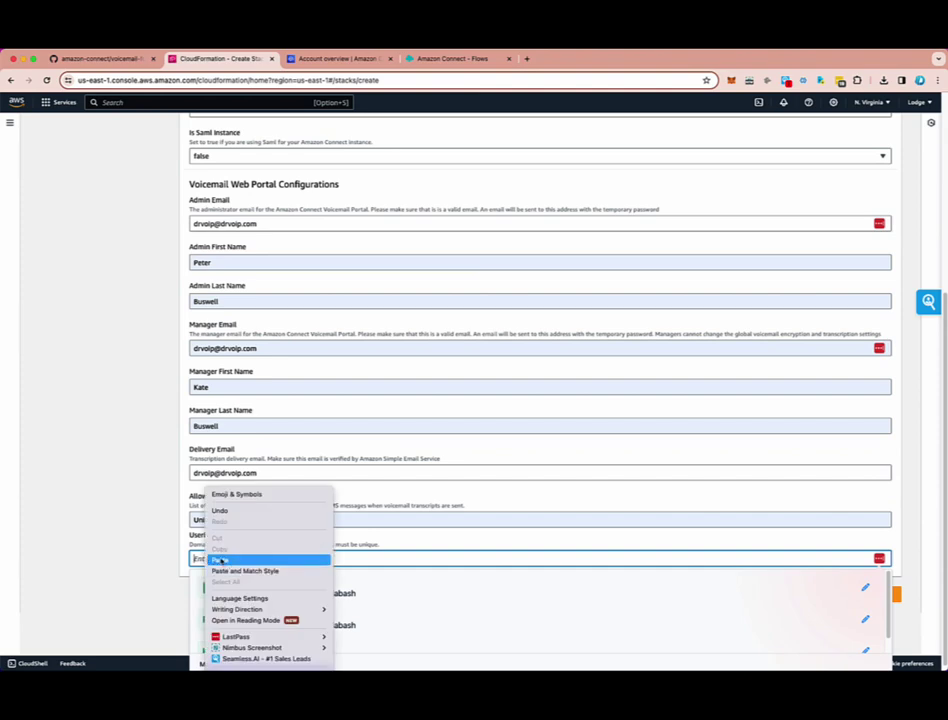
left_click(226, 559)
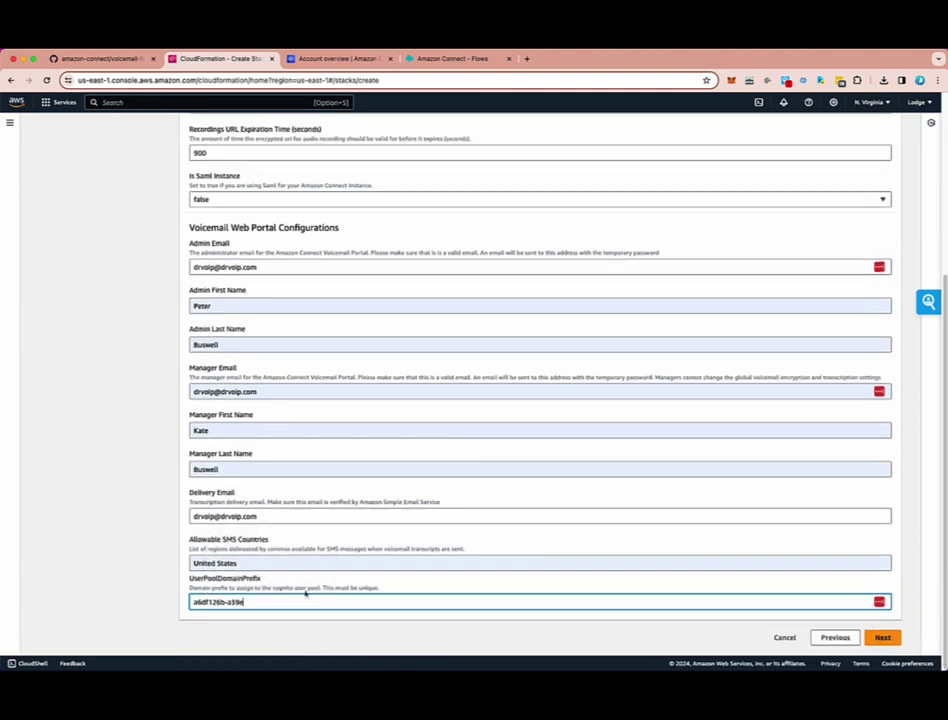
left_click(882, 638)
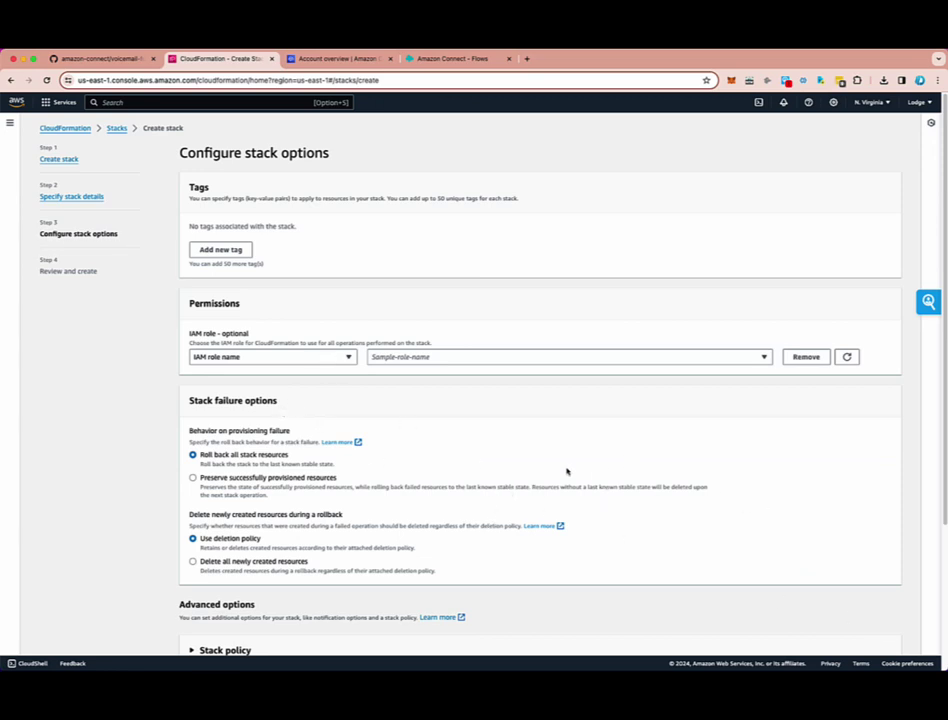
- Advance to Review and create, compare DeliveryEmail with AdminEmail, and scroll down to Capabilities
scroll(567, 471, "down", 5)
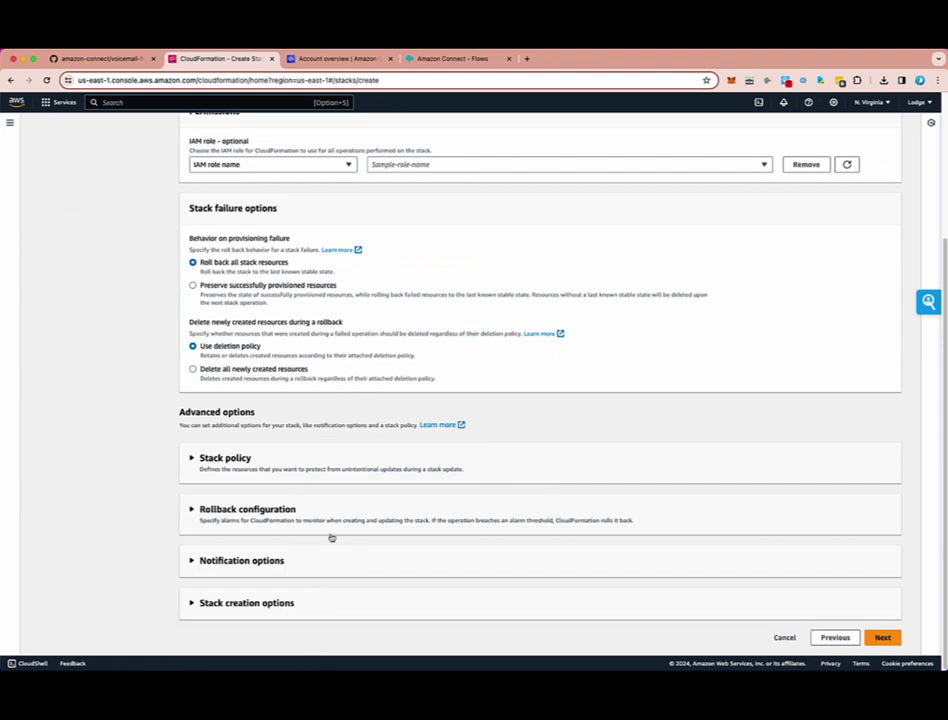
left_click(882, 637)
scroll(295, 568, "down", 5)
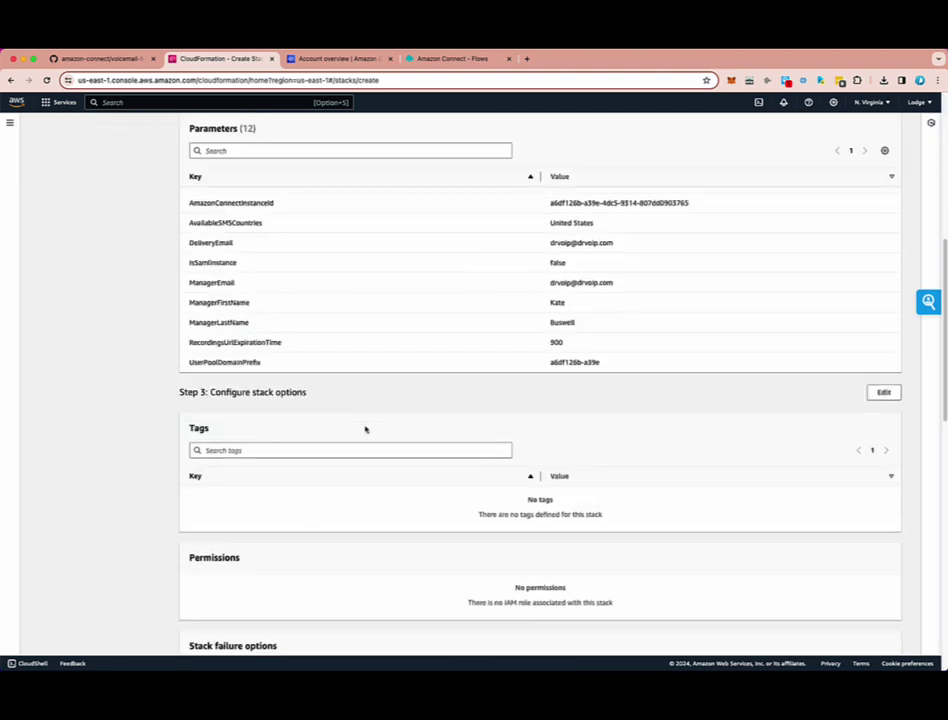
scroll(315, 233, "up", 2)
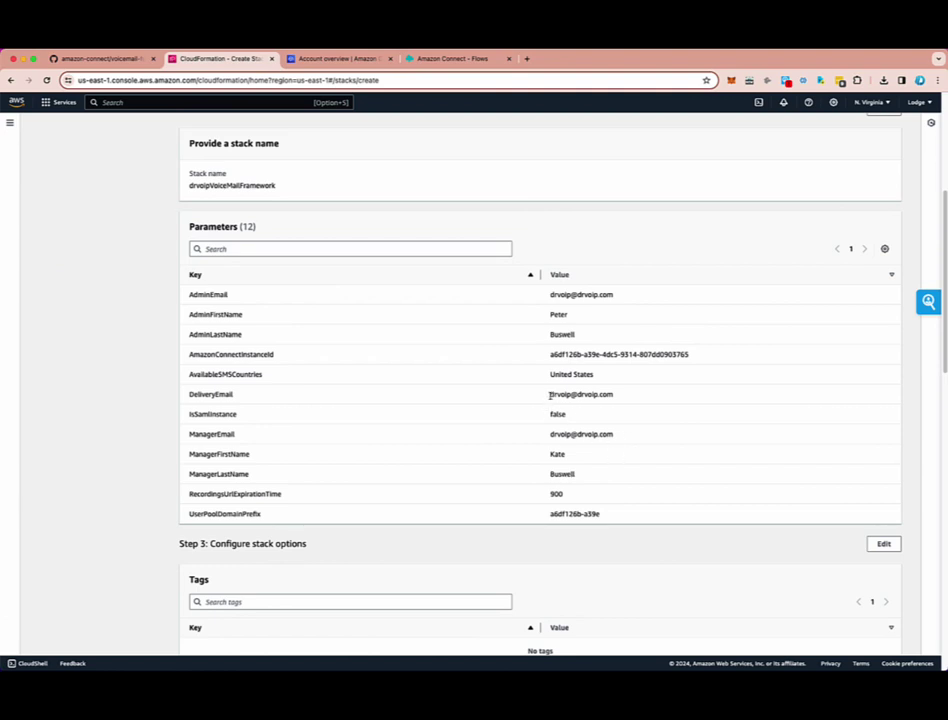
triple_click(614, 393)
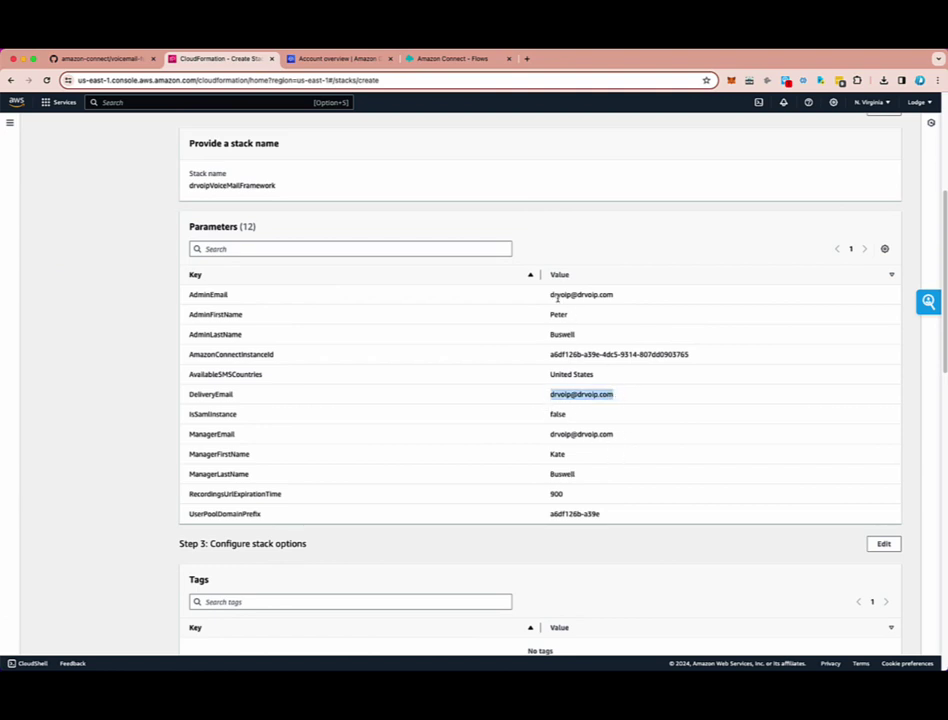
left_click_drag(551, 295, 619, 296)
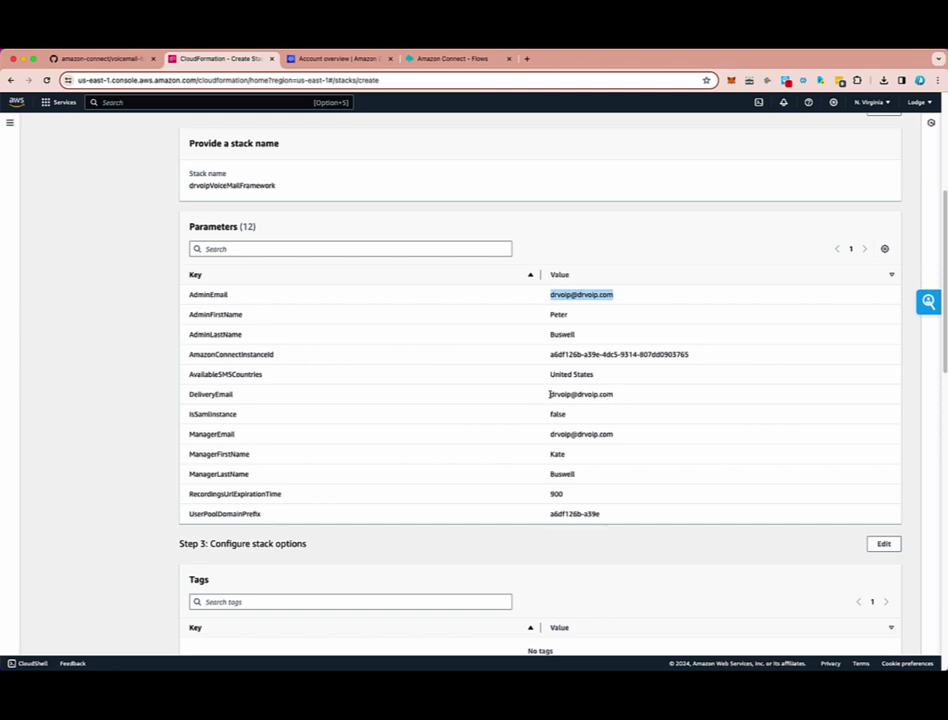
left_click_drag(549, 394, 622, 394)
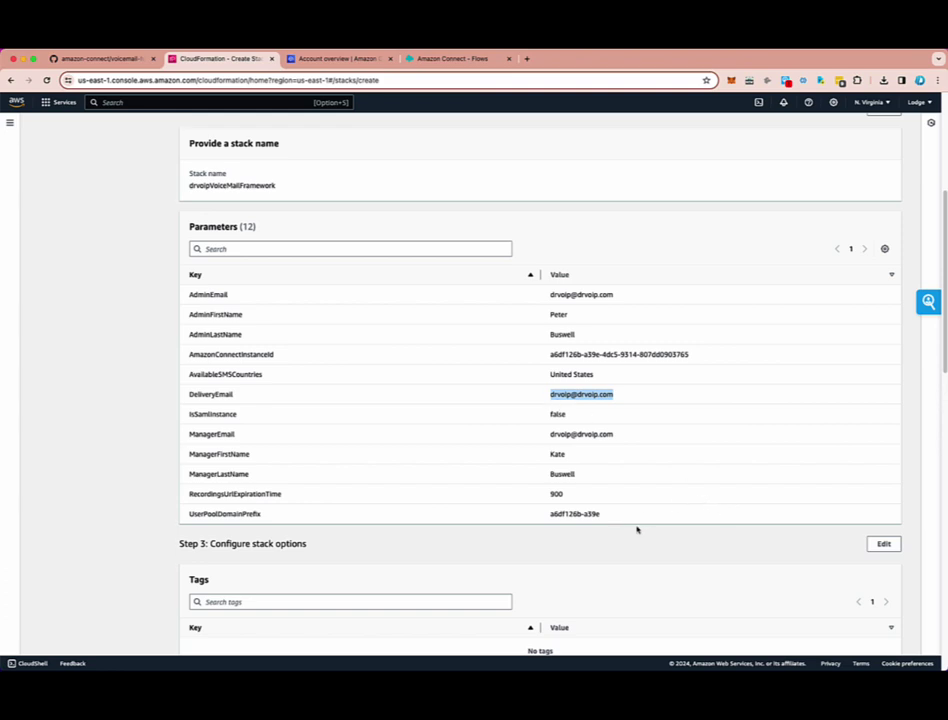
scroll(637, 530, "down", 1)
scroll(600, 522, "down", 5)
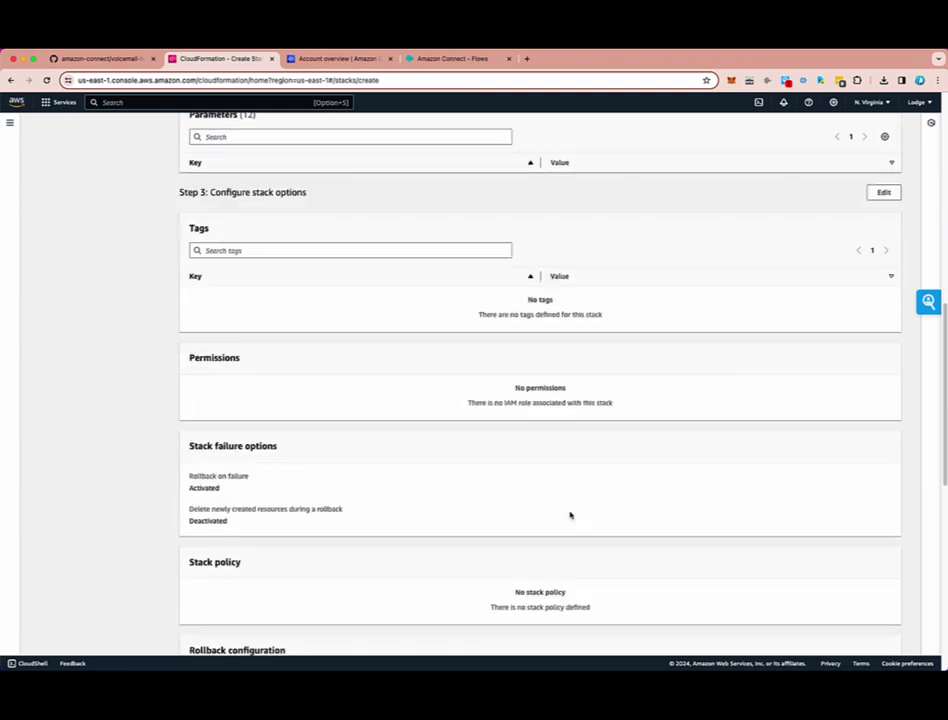
scroll(565, 514, "down", 8)
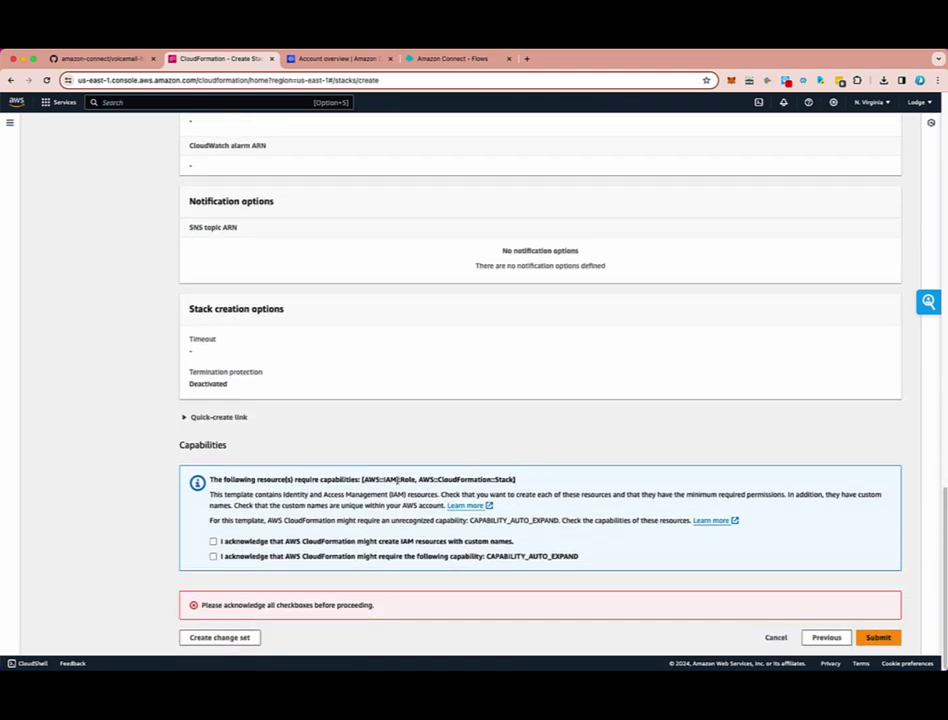
- Acknowledge the IAM and CAPABILITY_AUTO_EXPAND capabilities and submit the drvoipVoiceMailFramework-r1 stack
left_click(213, 542)
left_click(213, 557)
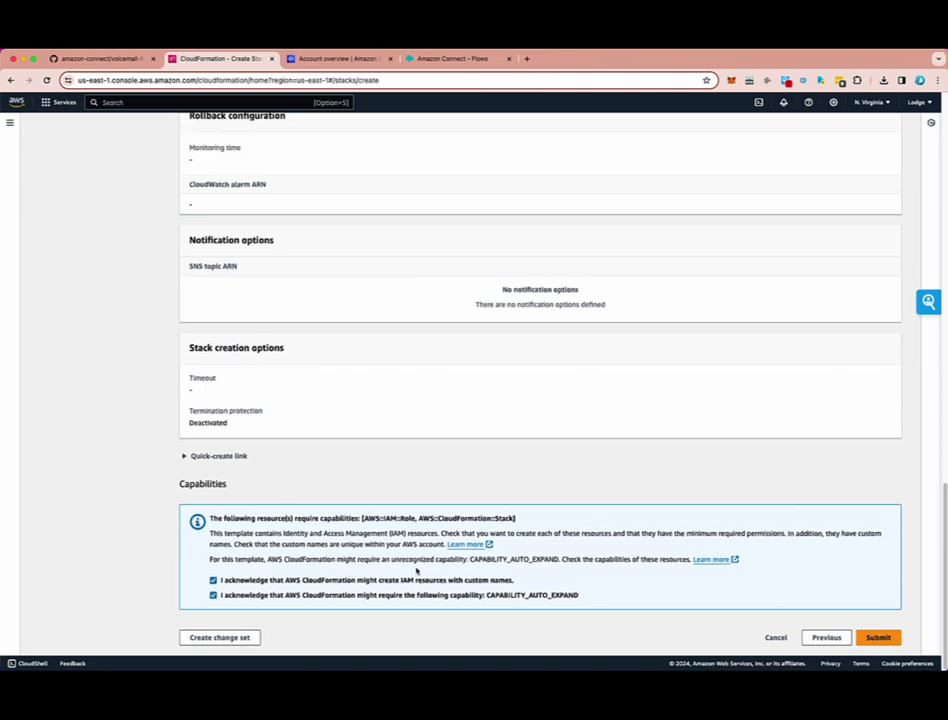
left_click(878, 637)
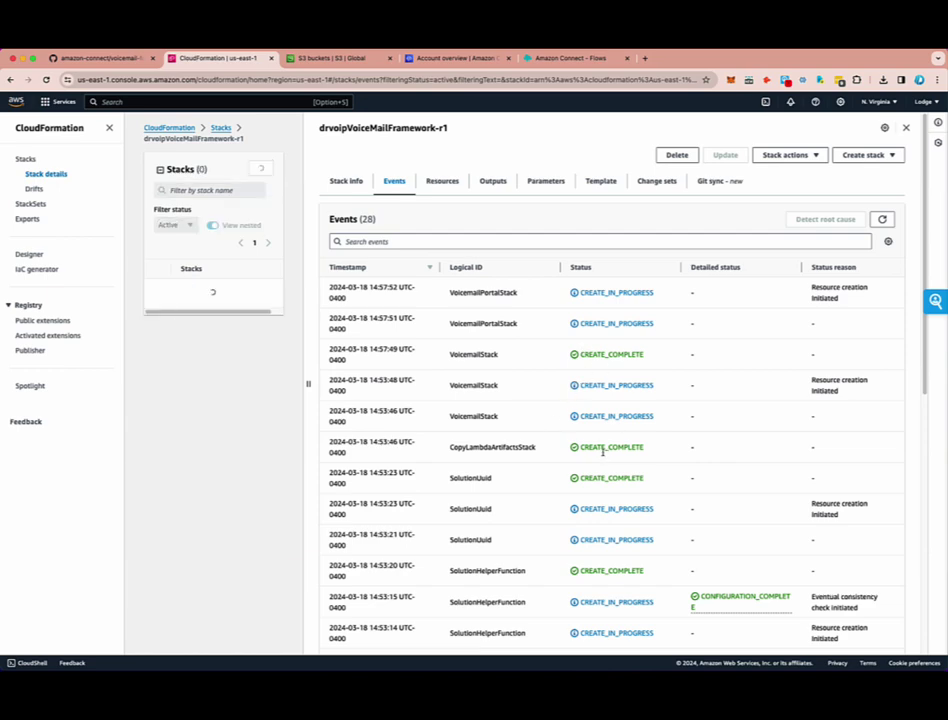
- Review the stack events until all four show CREATE_COMPLETE, then open VoicemailPortalStack
scroll(603, 451, "down", 10)
scroll(601, 453, "up", 10)
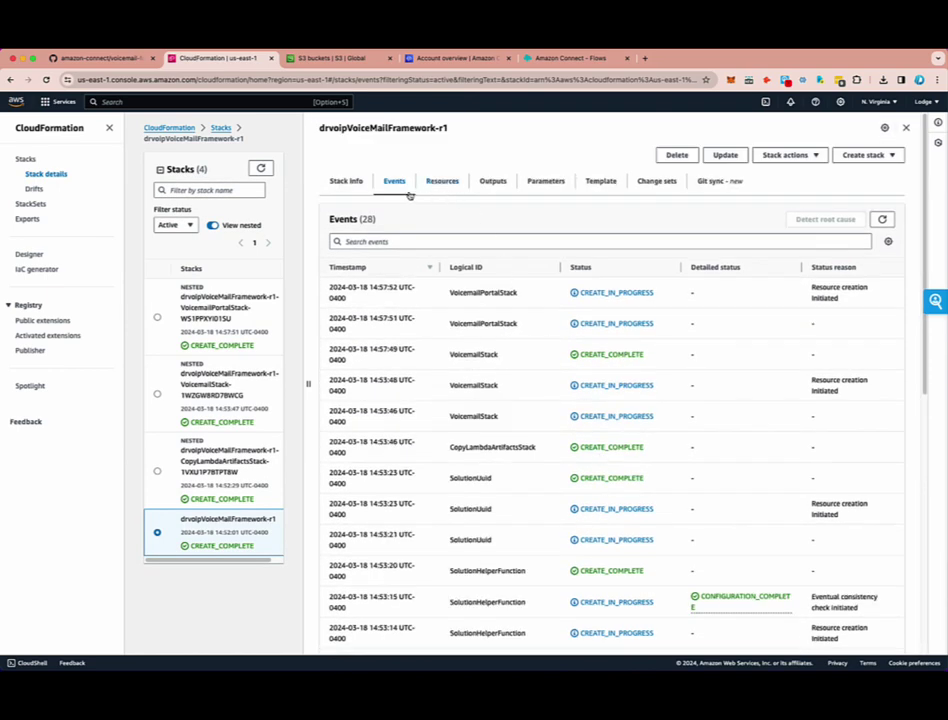
scroll(597, 545, "down", 10)
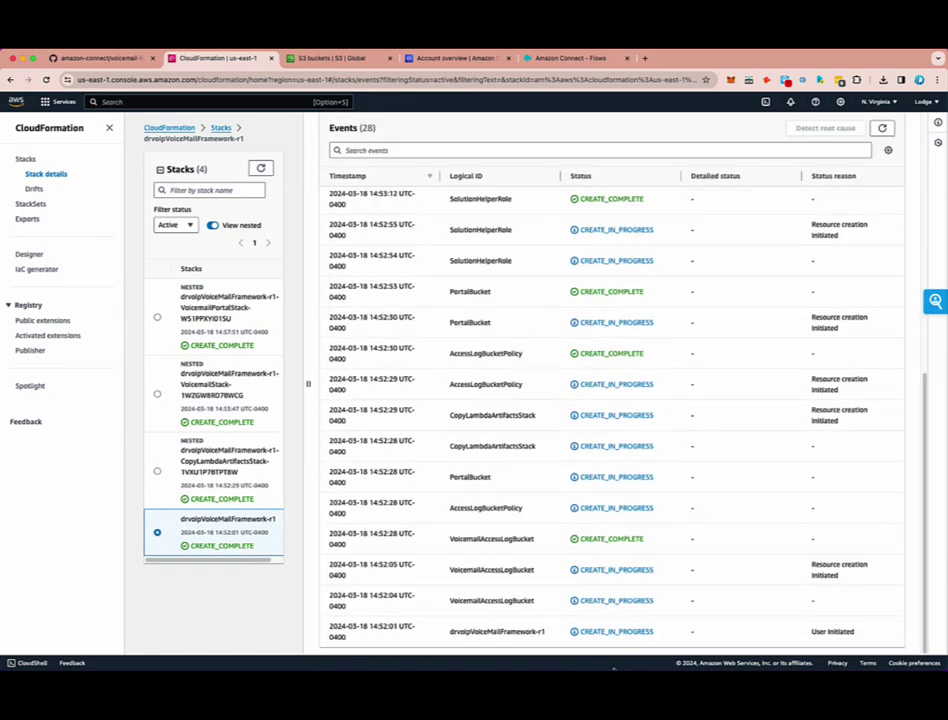
scroll(583, 513, "up", 2)
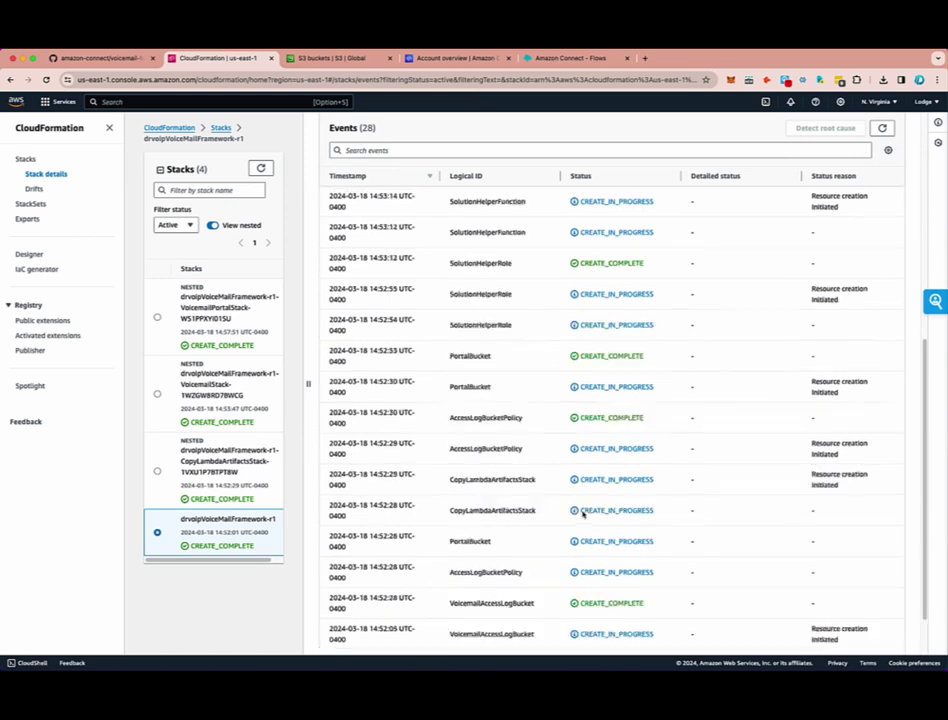
scroll(583, 513, "up", 10)
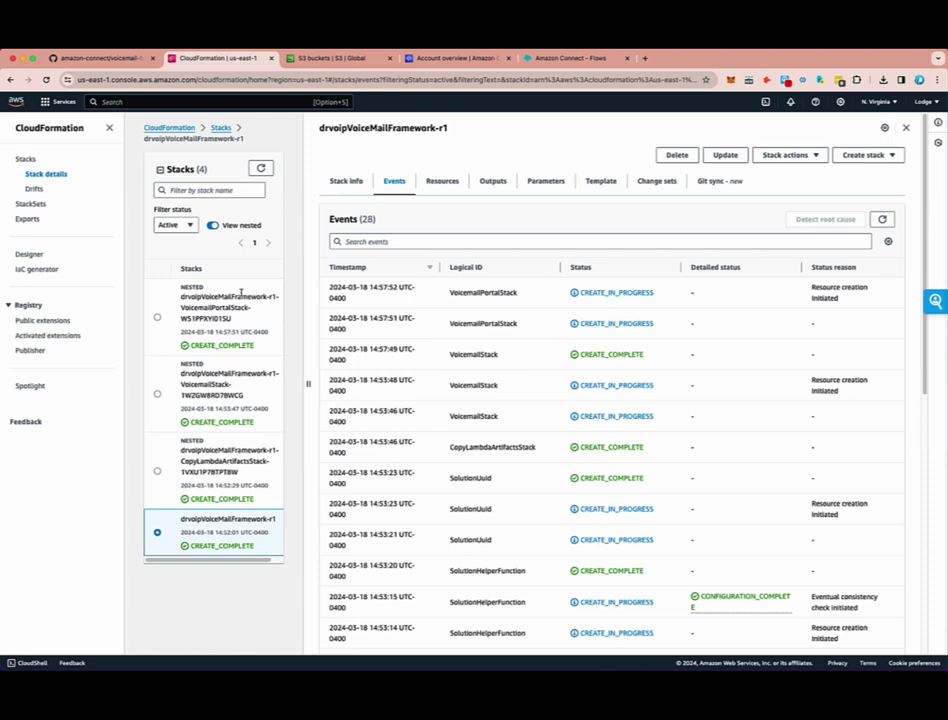
left_click(211, 313)
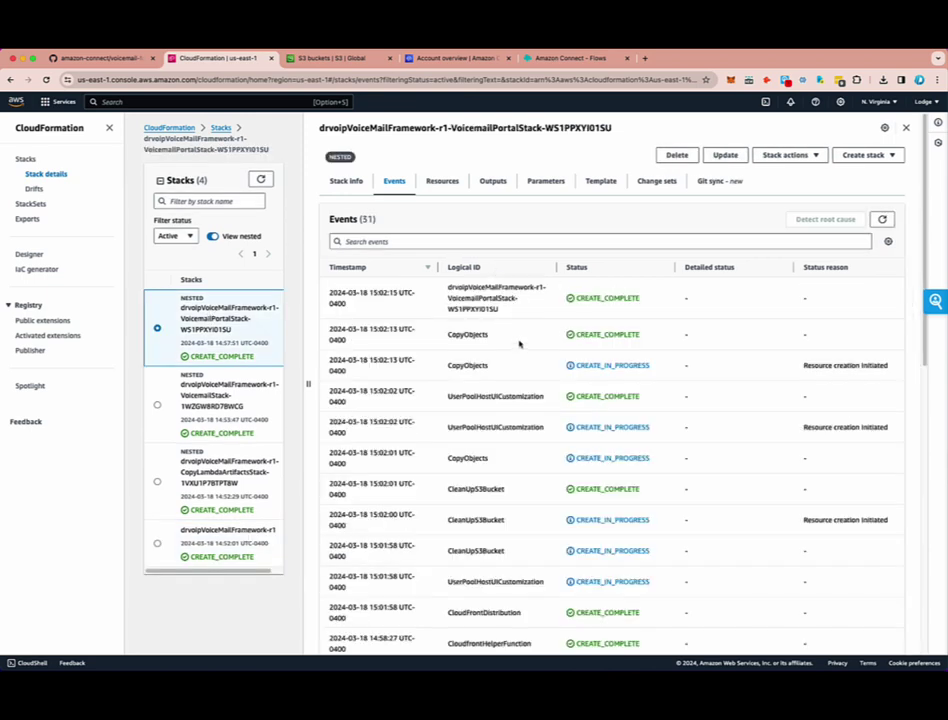
- On VoicemailPortalStack's Outputs, open the DistributionDomainName CloudFront link to the portal
left_click(493, 184)
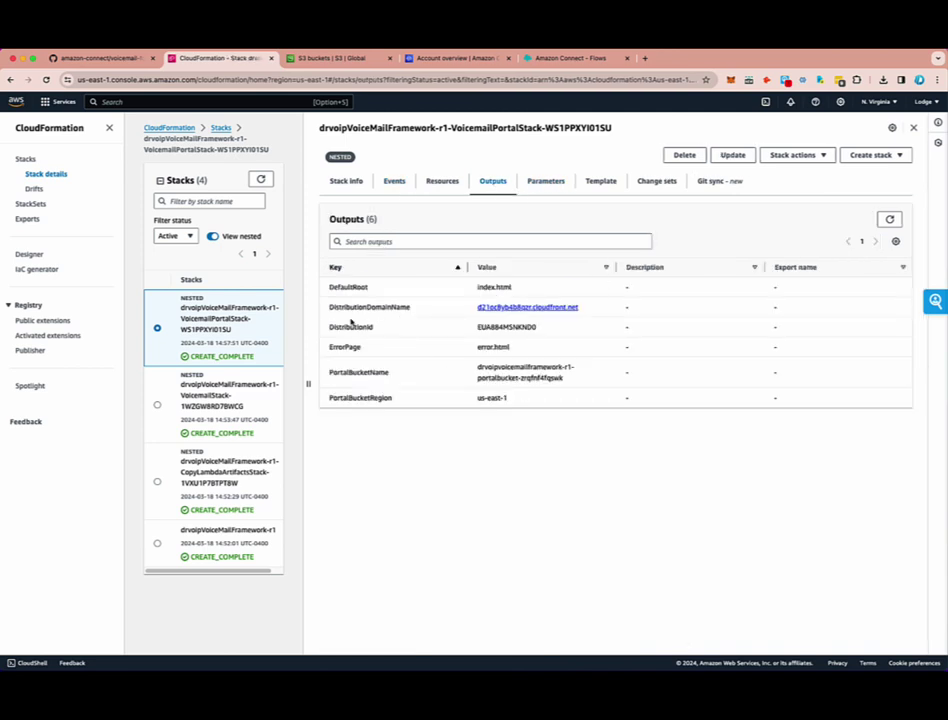
left_click_drag(329, 307, 411, 308)
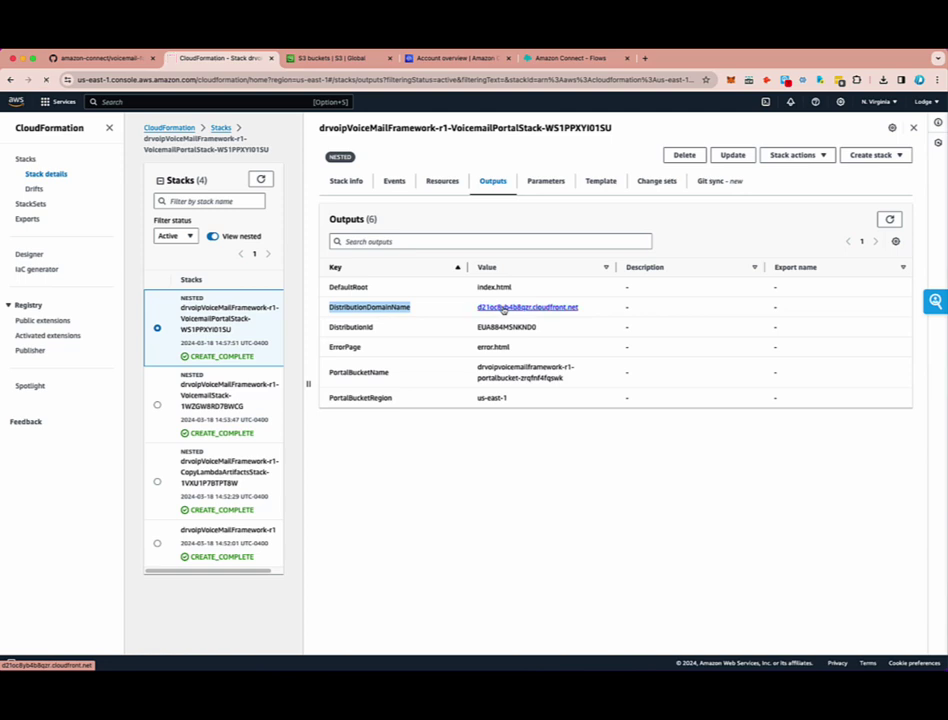
left_click(503, 309)
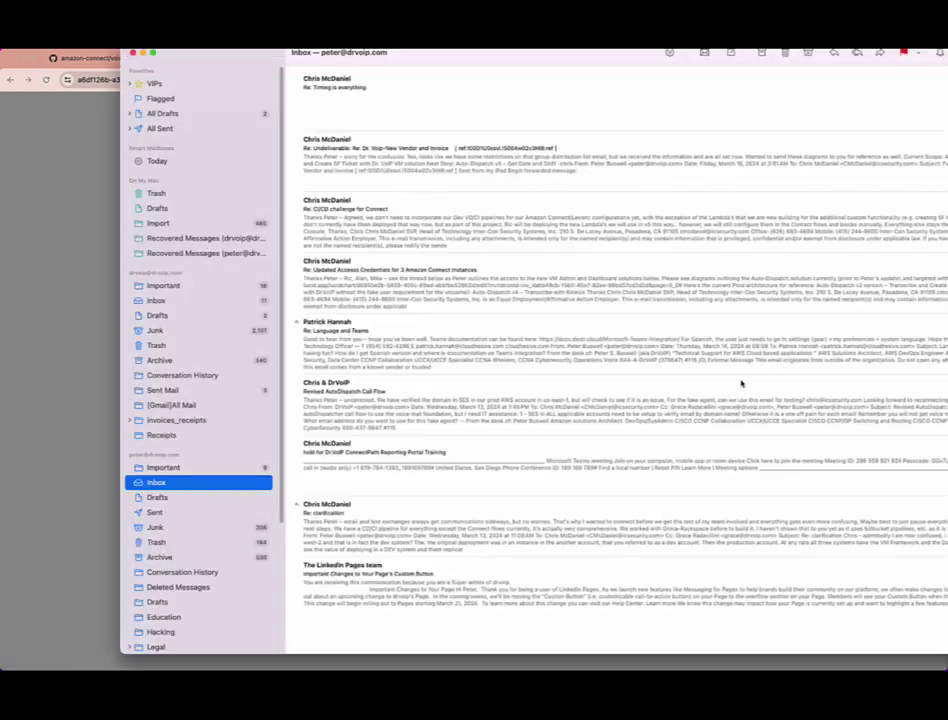
- Switch to Apple Mail to show the e-mail with the portal username and temporary password
left_click(757, 685)
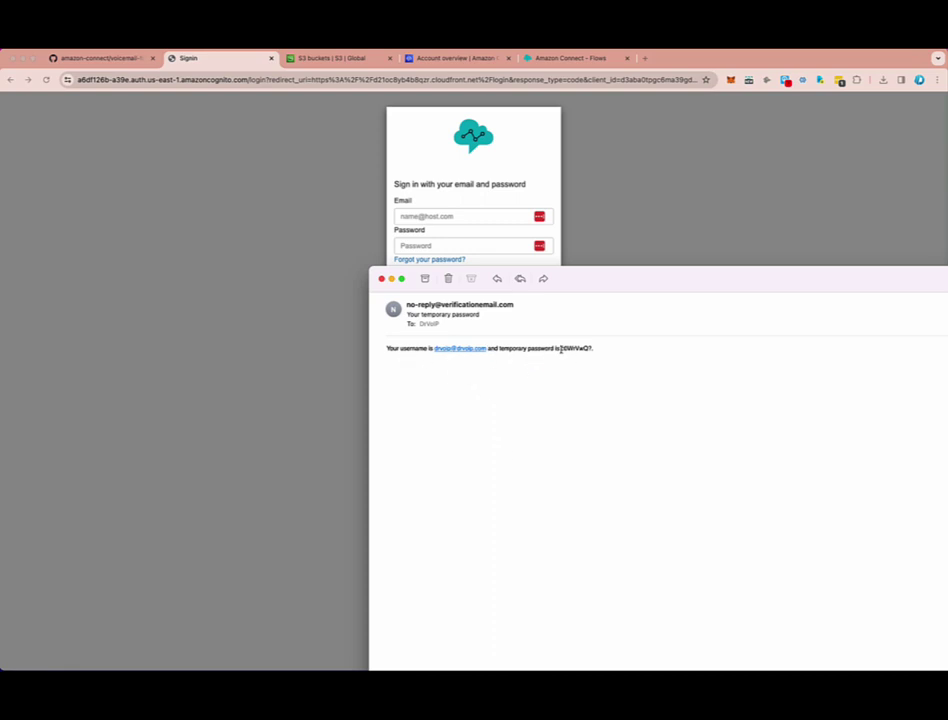
- Copy the temporary password from the message and move the Mail window off the sign-in page
left_click_drag(560, 349, 582, 350)
right_click(575, 351)
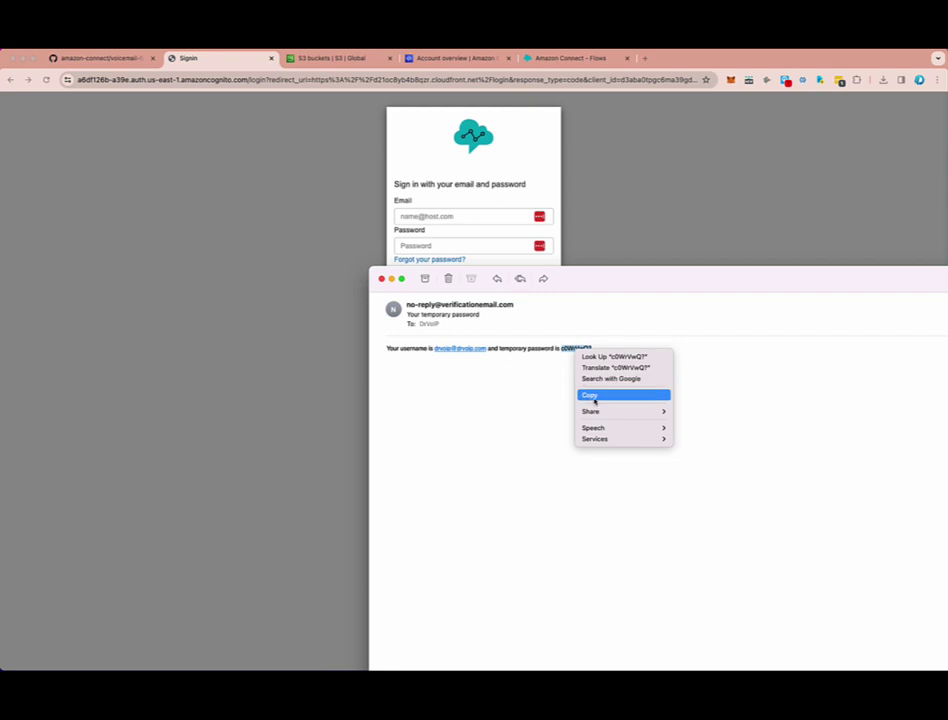
left_click(593, 394)
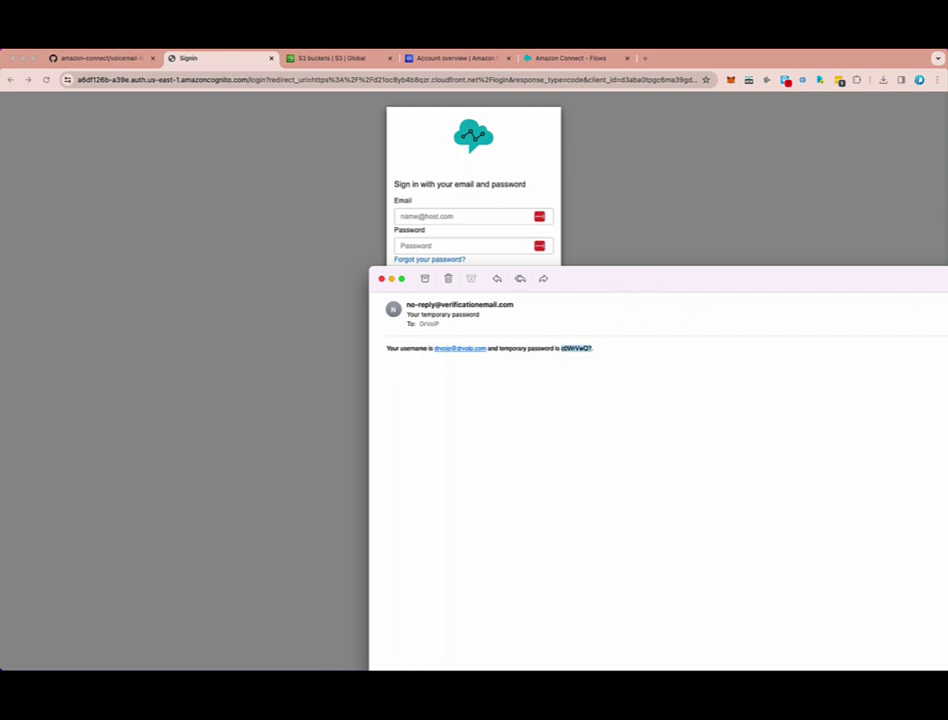
left_click_drag(675, 284, 897, 312)
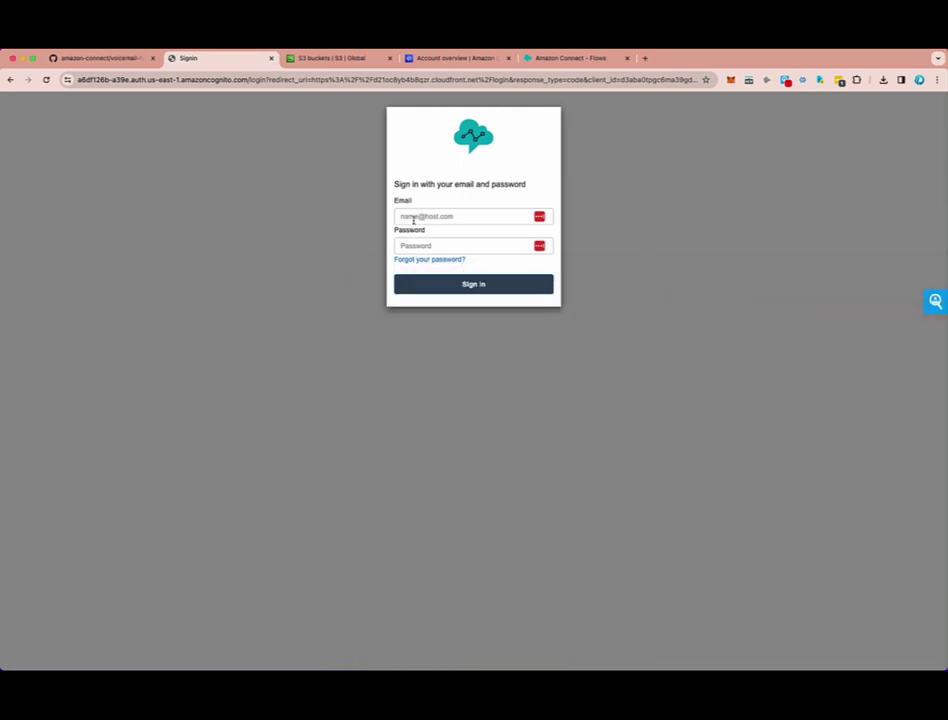
- Sign in to the portal with the saved e-mail and the pasted temporary password
left_click(412, 216)
left_click(466, 242)
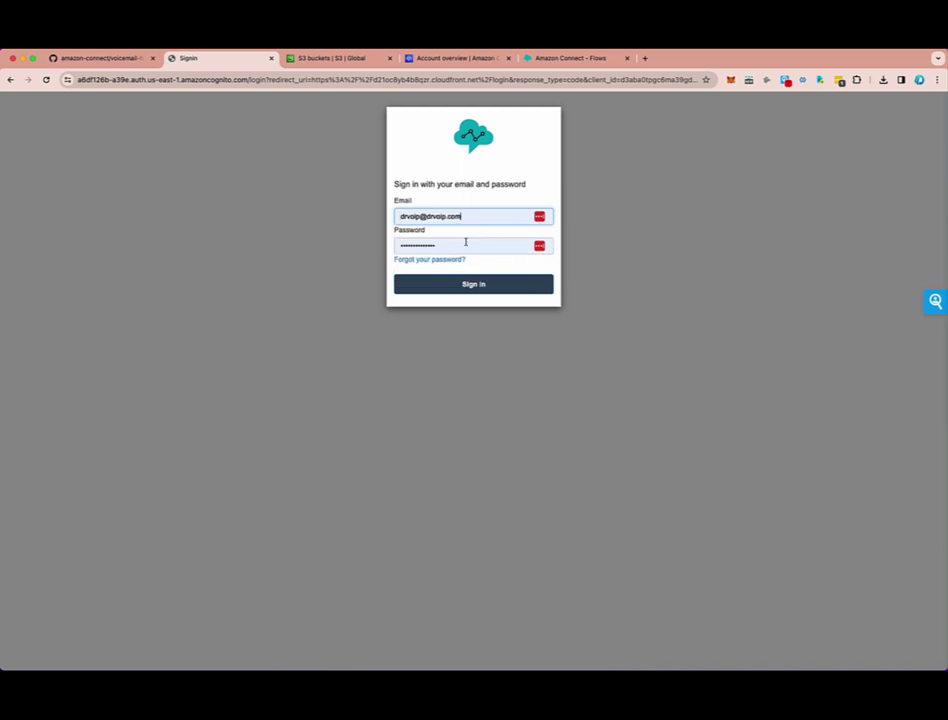
double_click(405, 245)
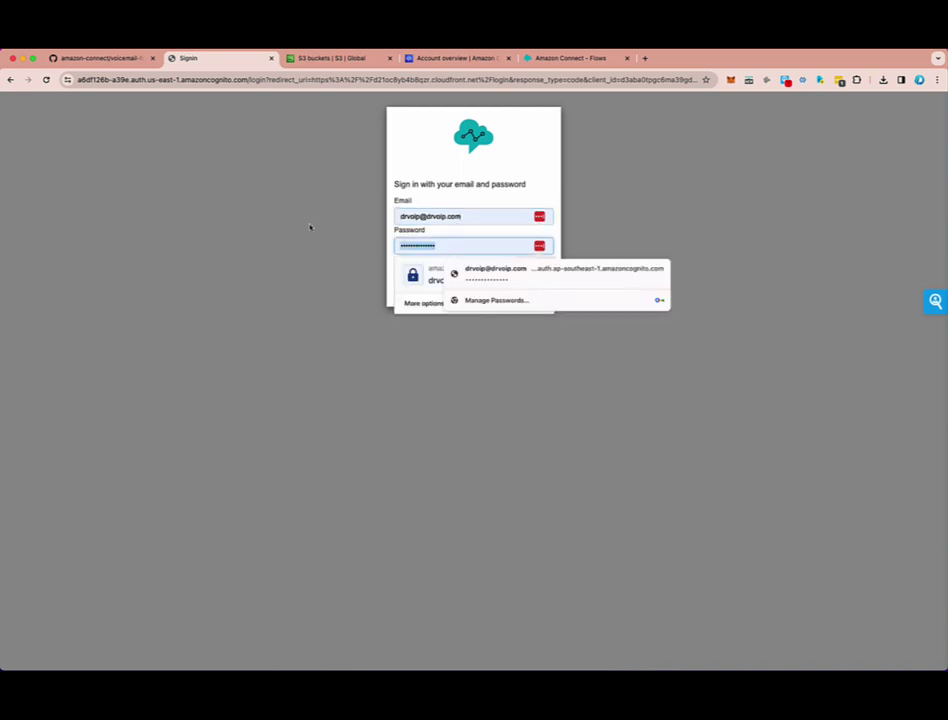
key("super+v")
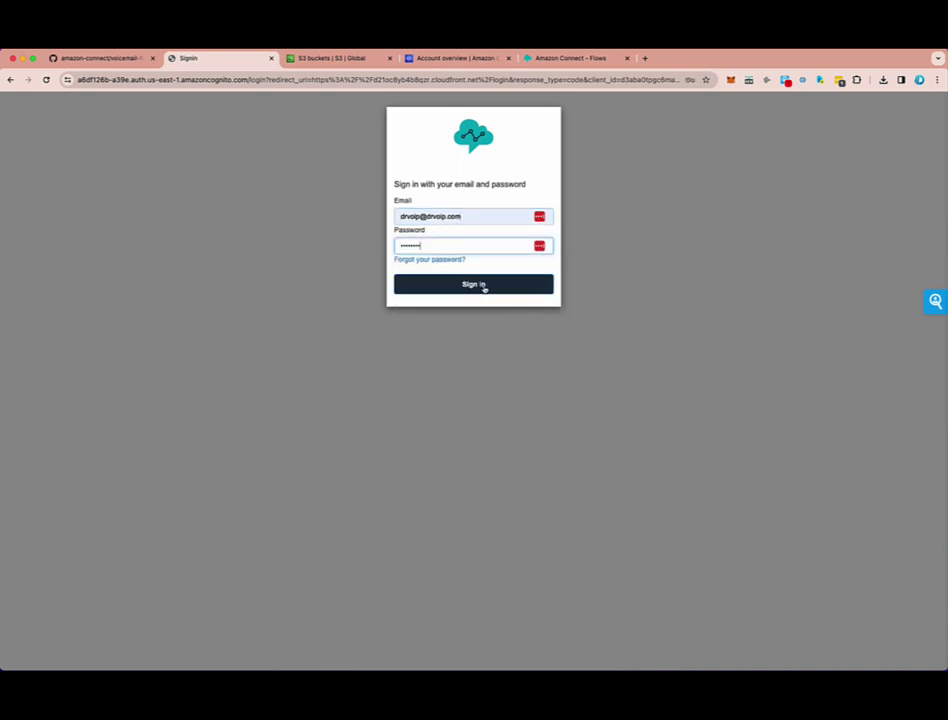
left_click(481, 287)
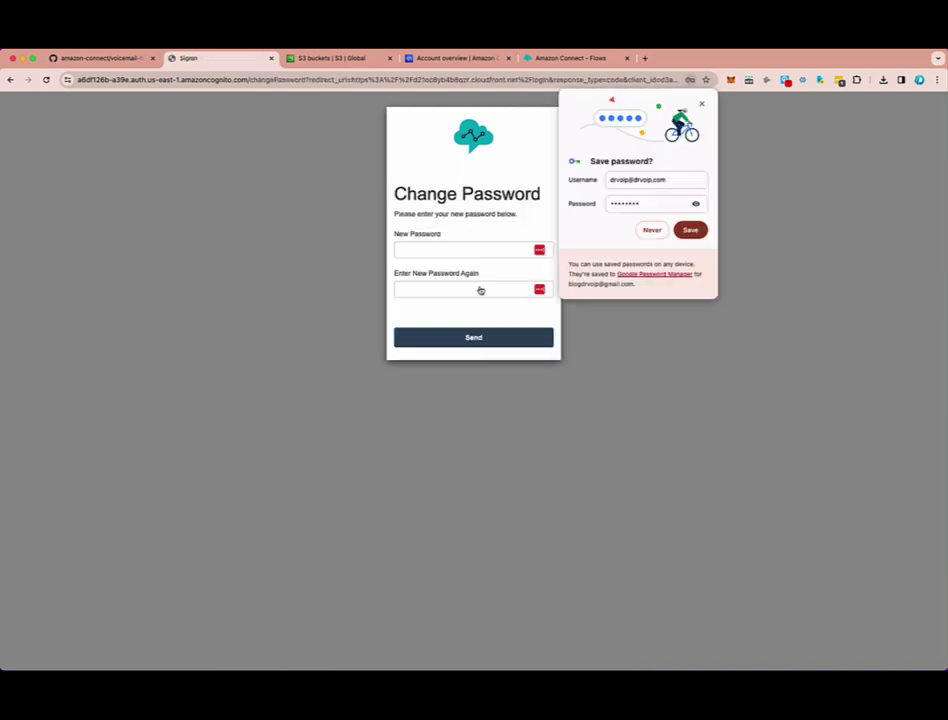
left_click(663, 236)
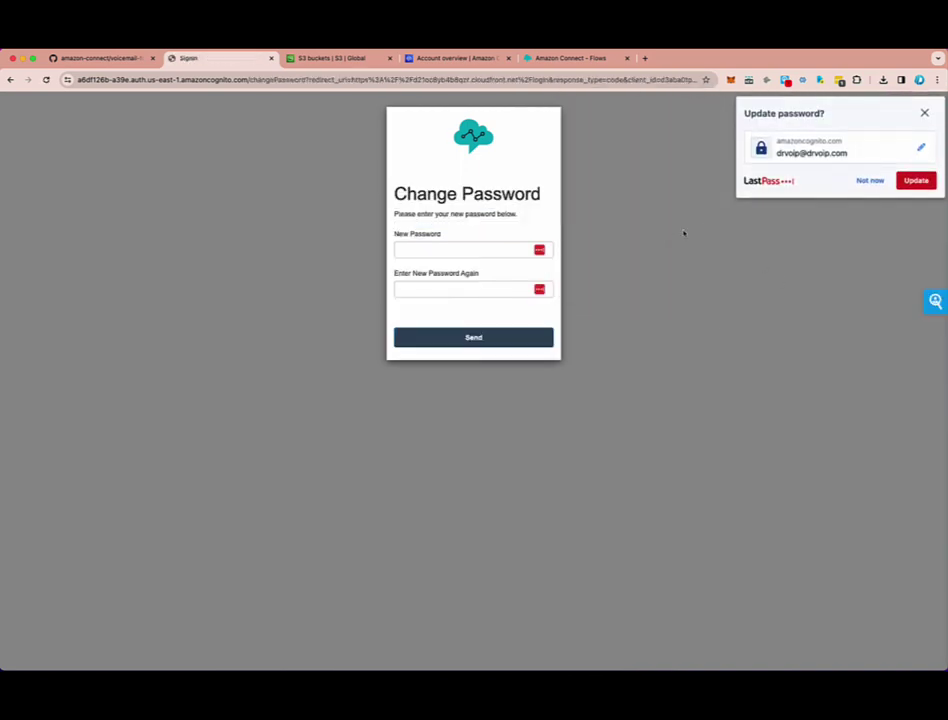
left_click(868, 180)
- Enter and confirm a new password on the Change Password form and send it
left_click(421, 249)
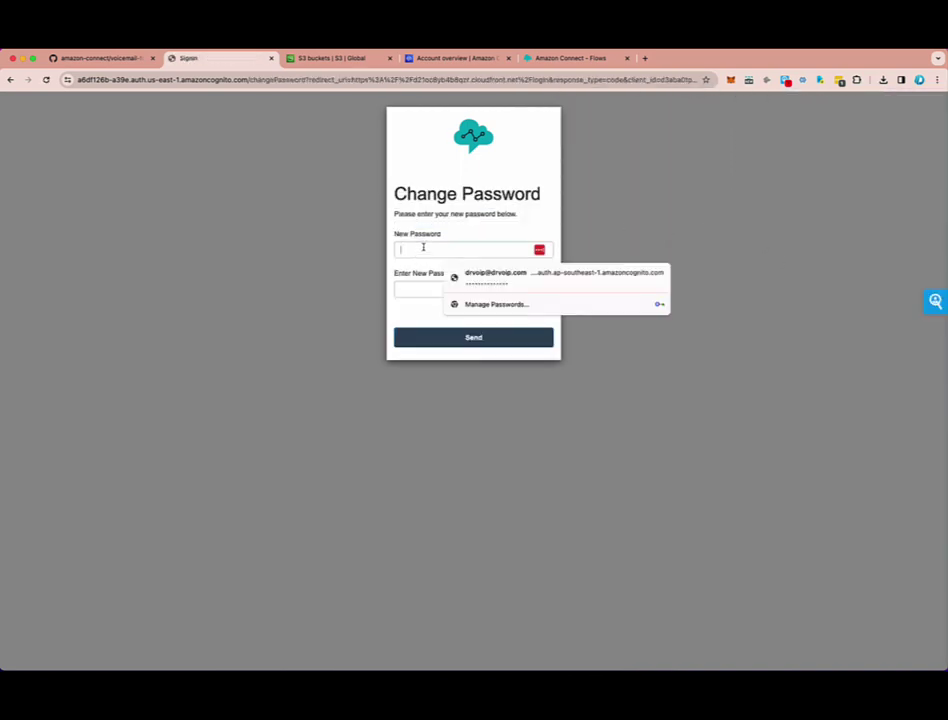
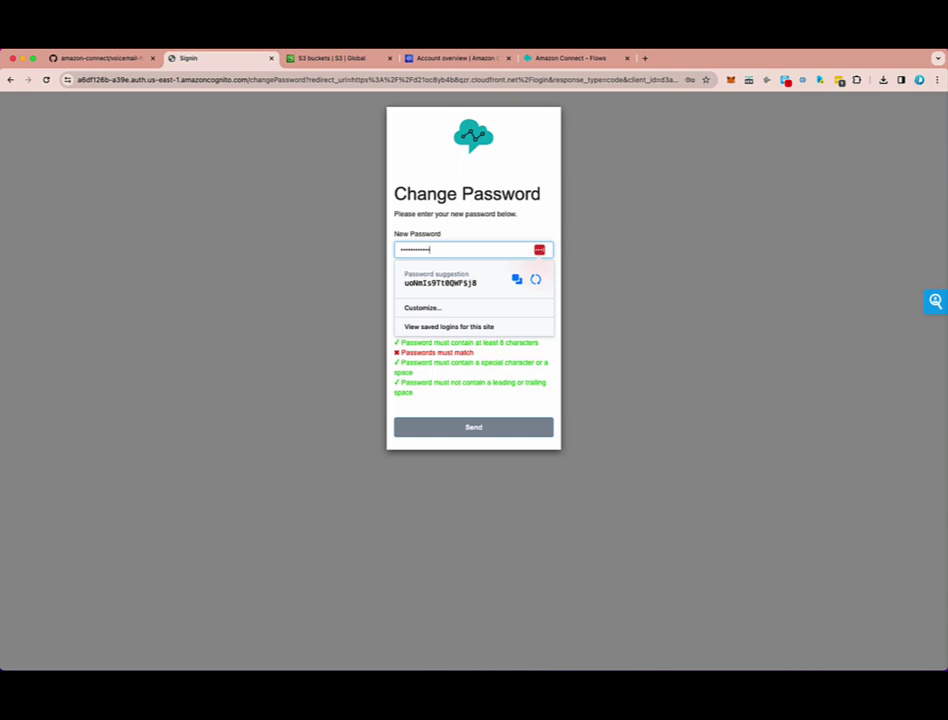
left_click(465, 289)
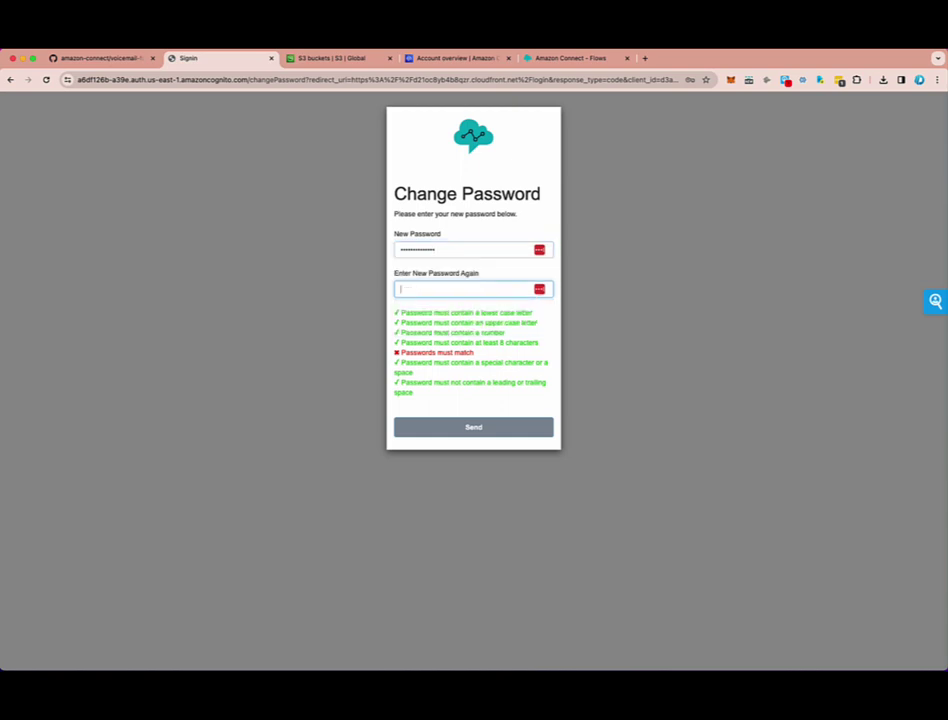
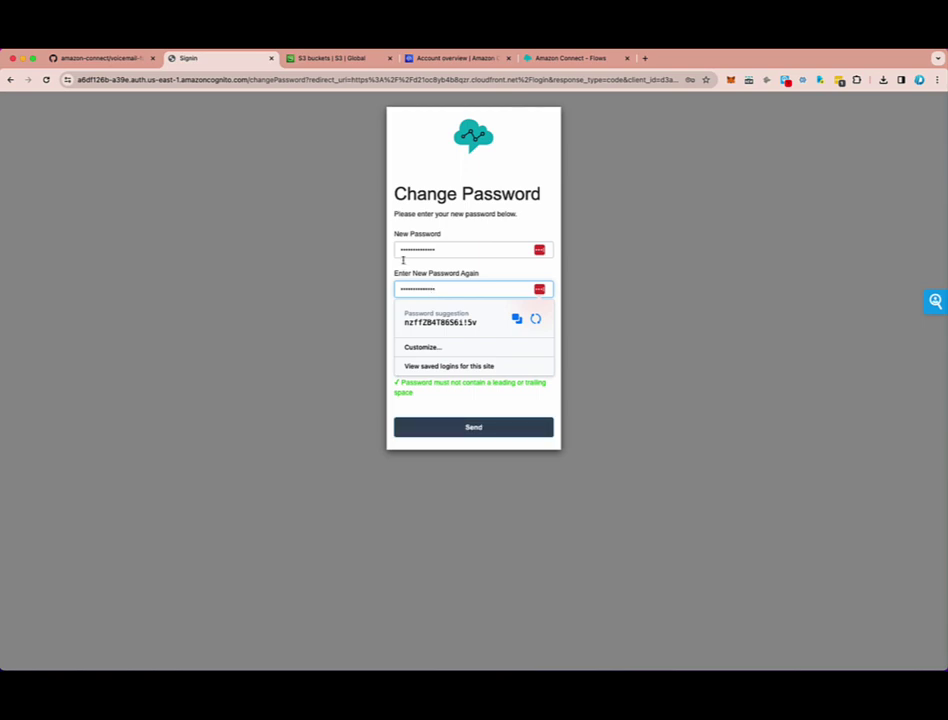
left_click(465, 428)
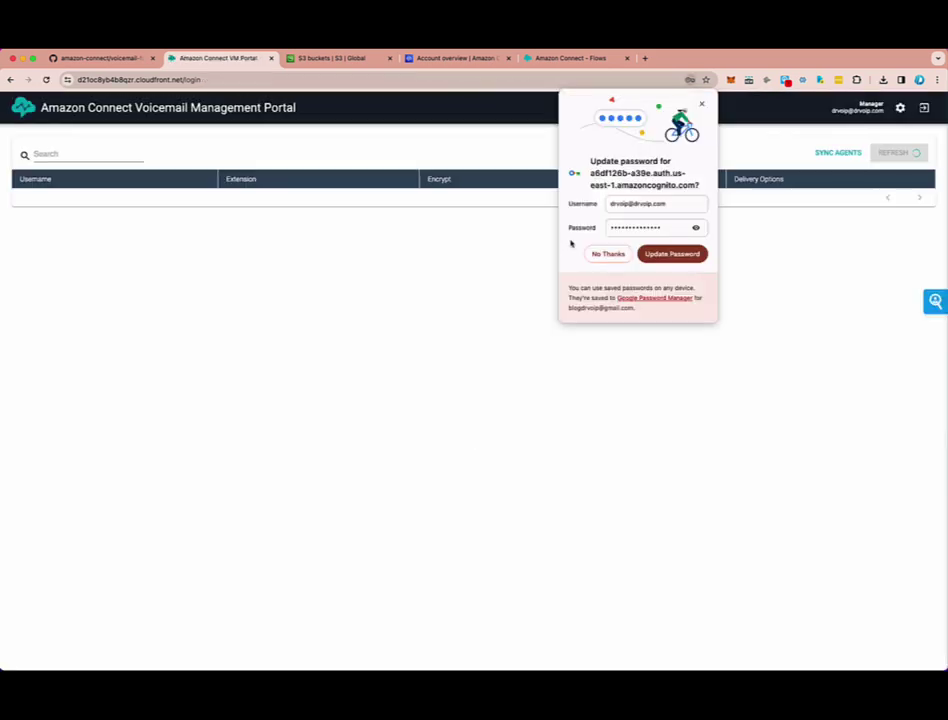
left_click(612, 254)
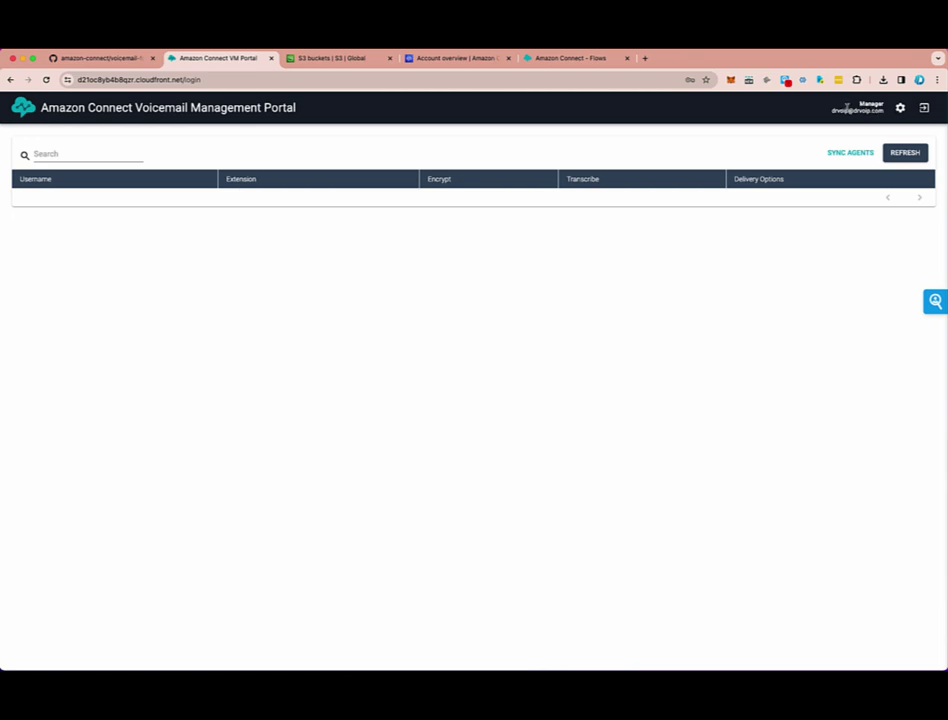
left_click_drag(833, 112, 886, 112)
left_click_drag(860, 104, 880, 100)
- Search for Cognito and open the voicemail user pool's only user
left_click(339, 60)
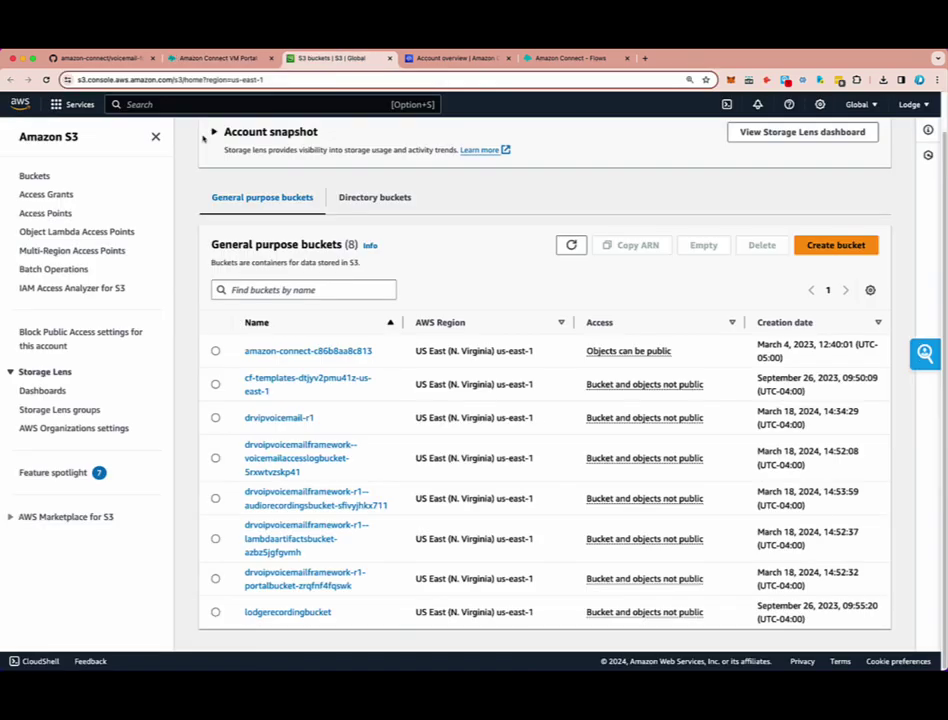
left_click(78, 104)
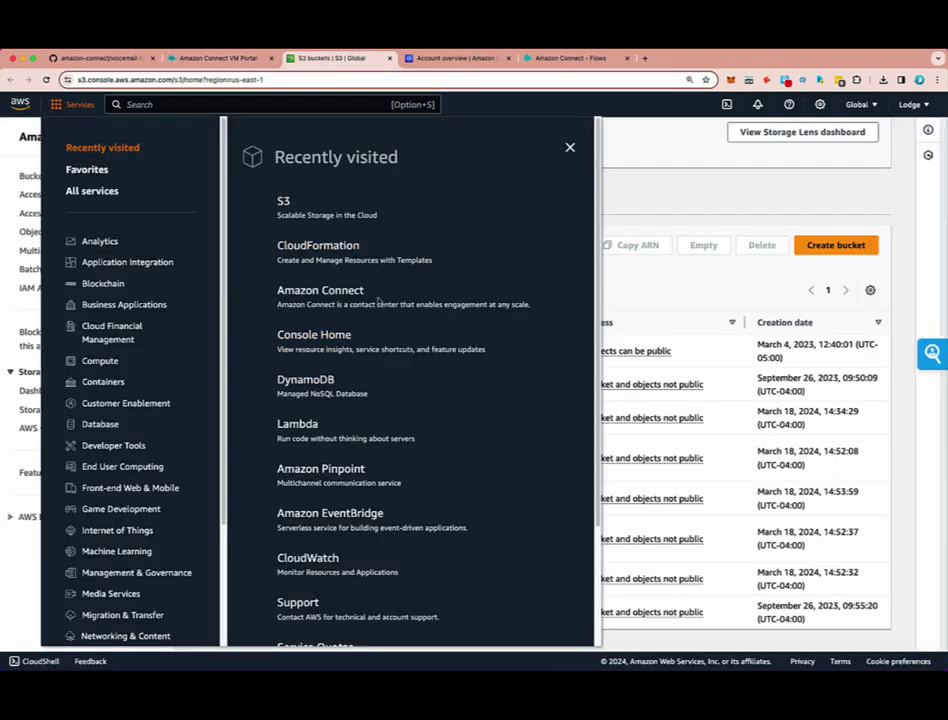
left_click(174, 106)
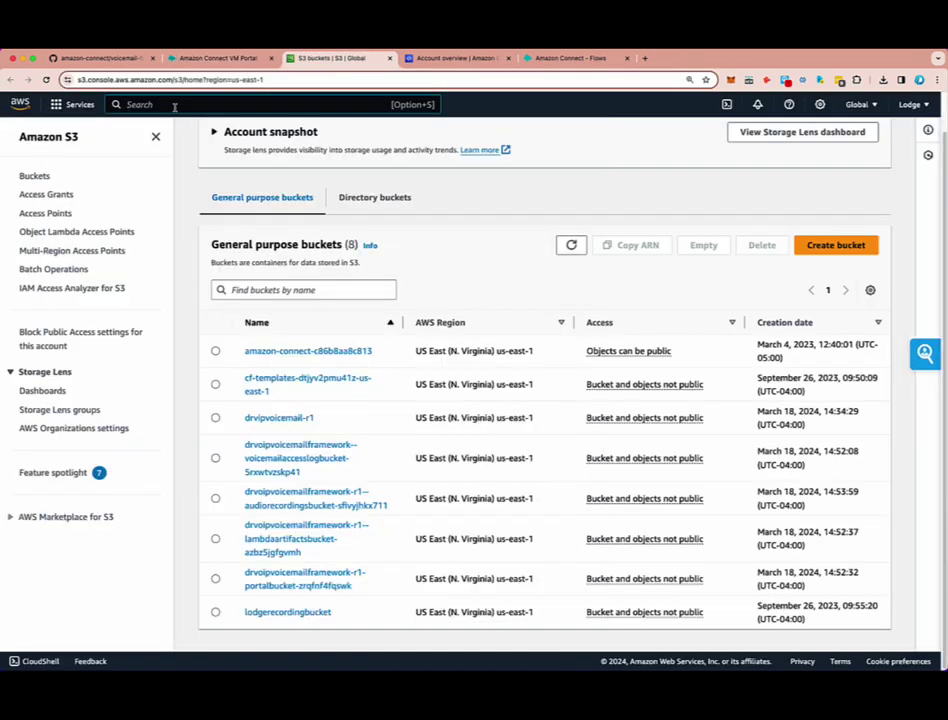
type("cogn")
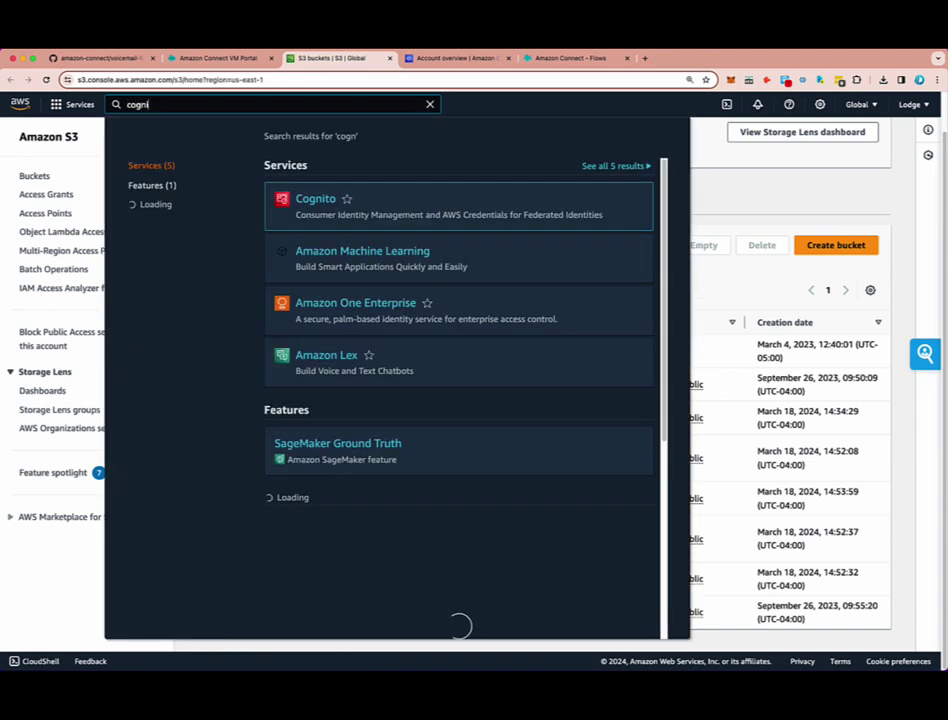
type("ito")
key("Return")
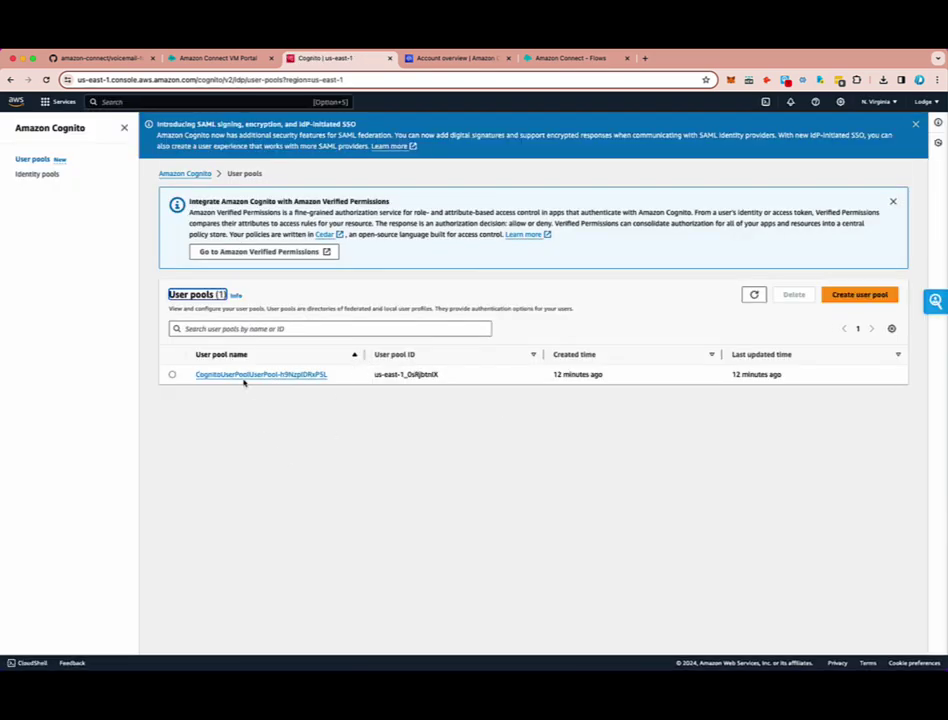
left_click(250, 375)
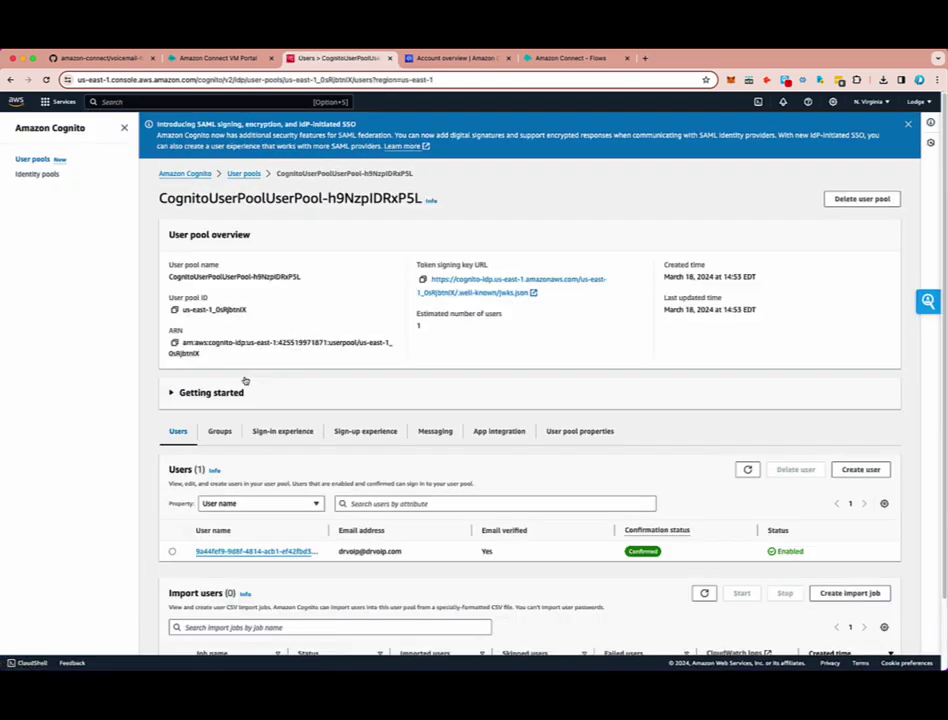
scroll(358, 460, "down", 2)
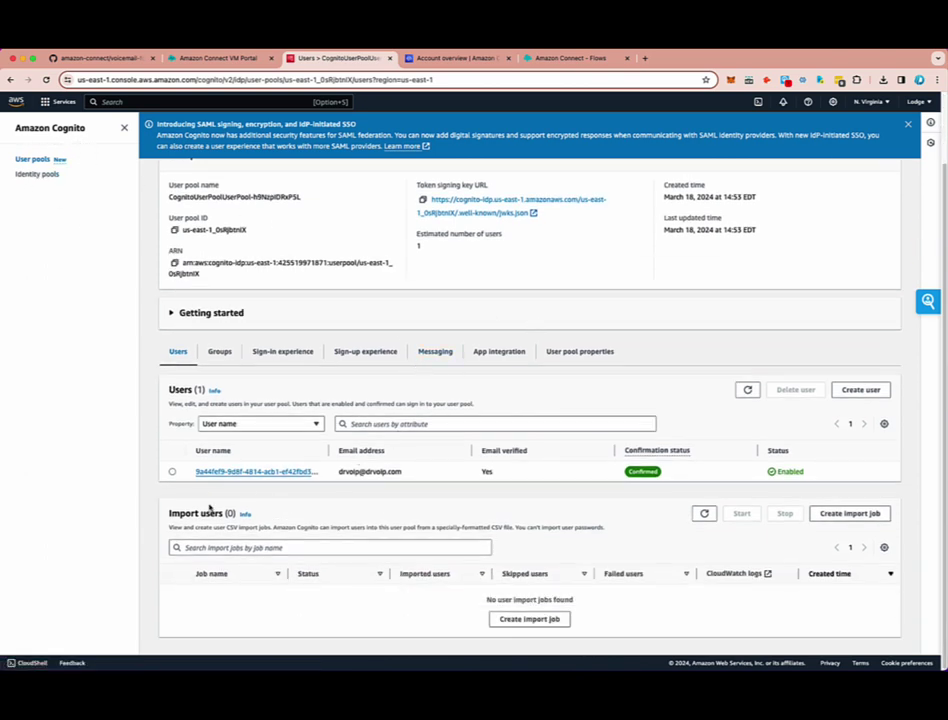
left_click_drag(338, 472, 421, 474)
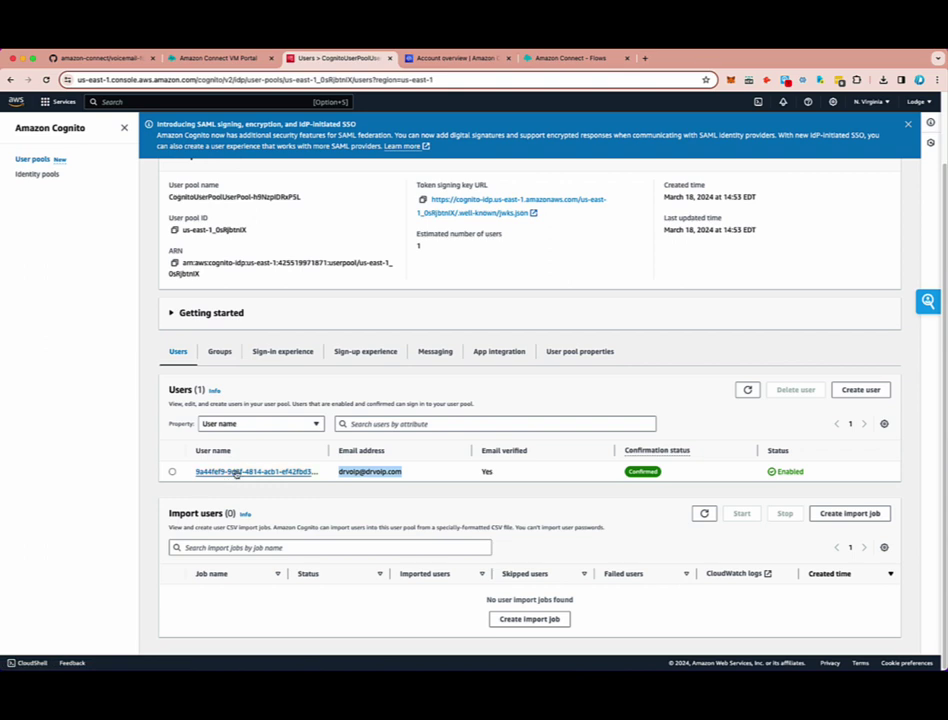
left_click(176, 471)
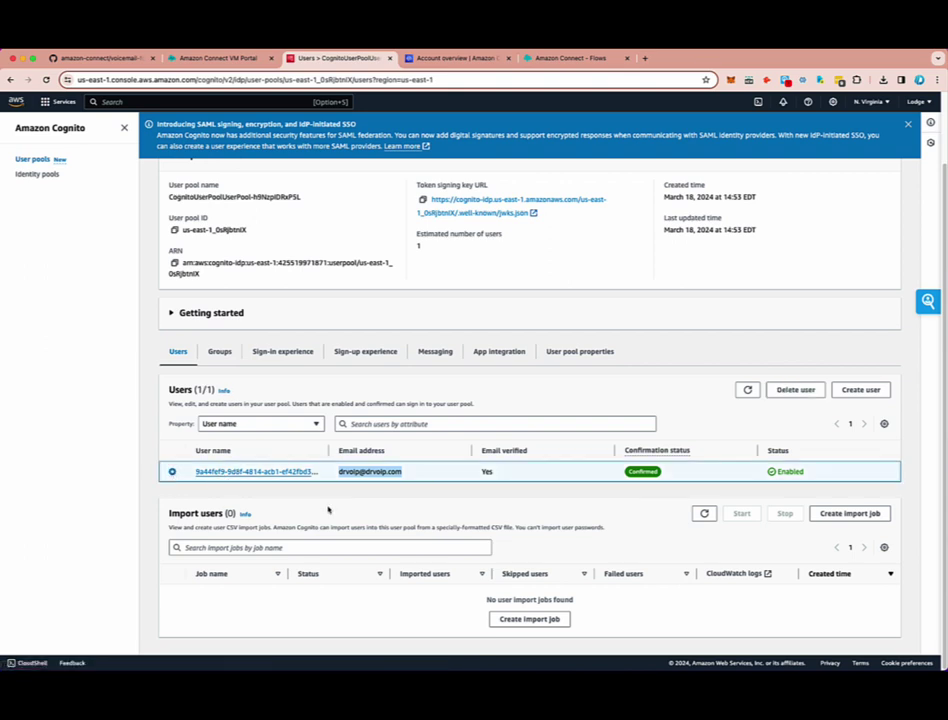
left_click(250, 472)
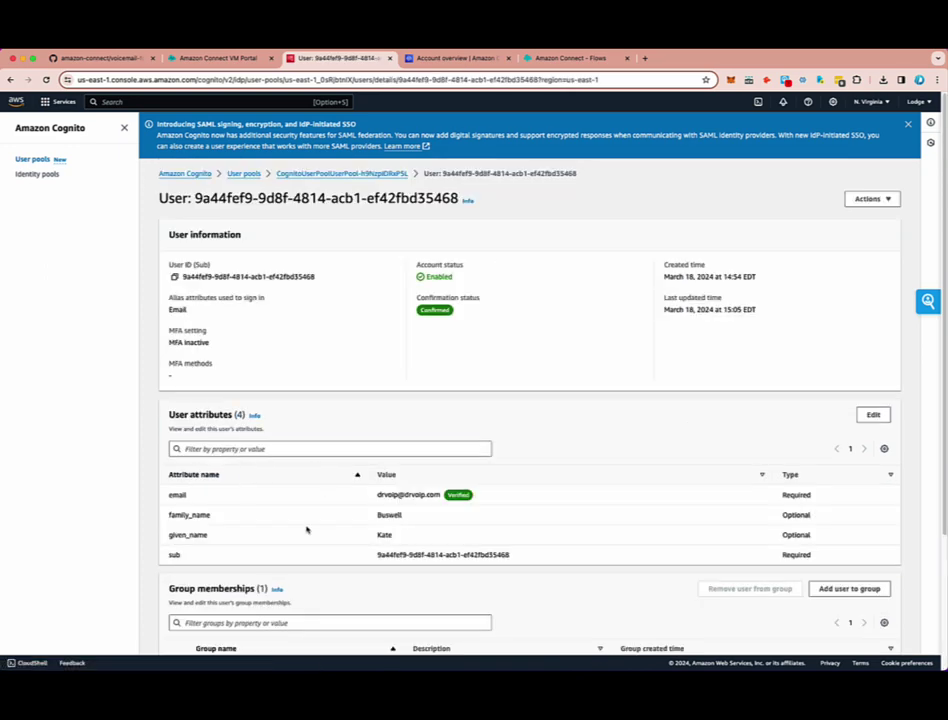
- Add the user to the Admin group alongside Manager
scroll(307, 530, "down", 3)
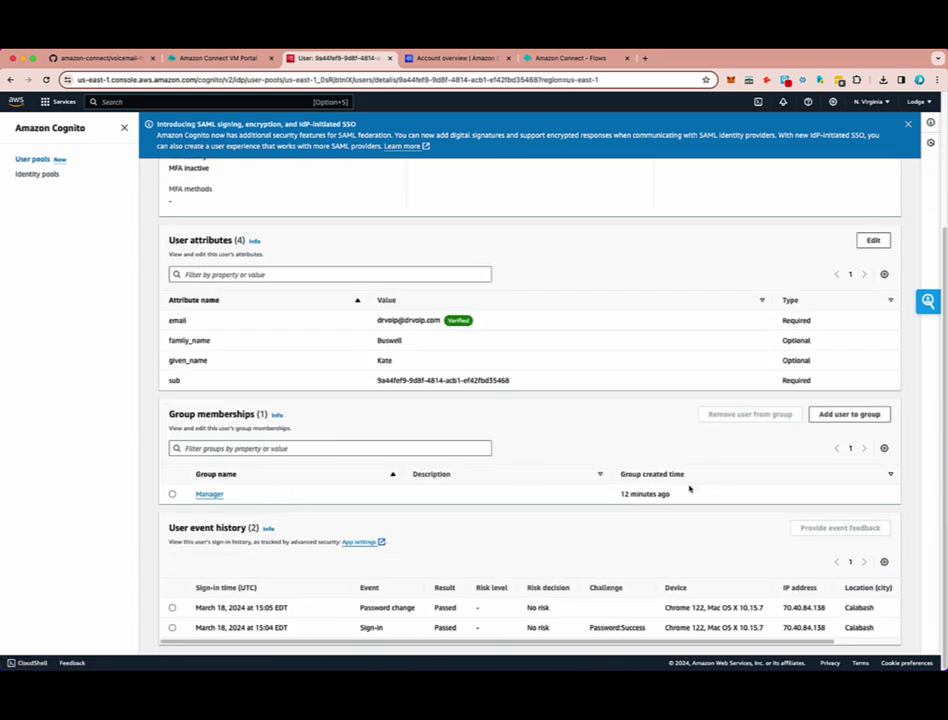
left_click(847, 418)
left_click(172, 314)
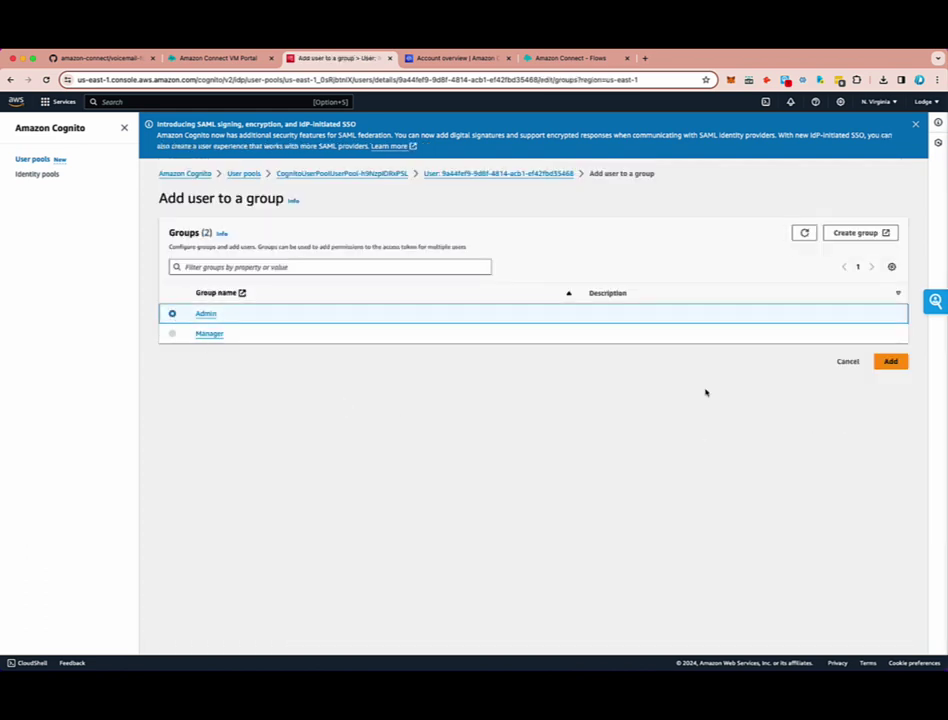
left_click(891, 361)
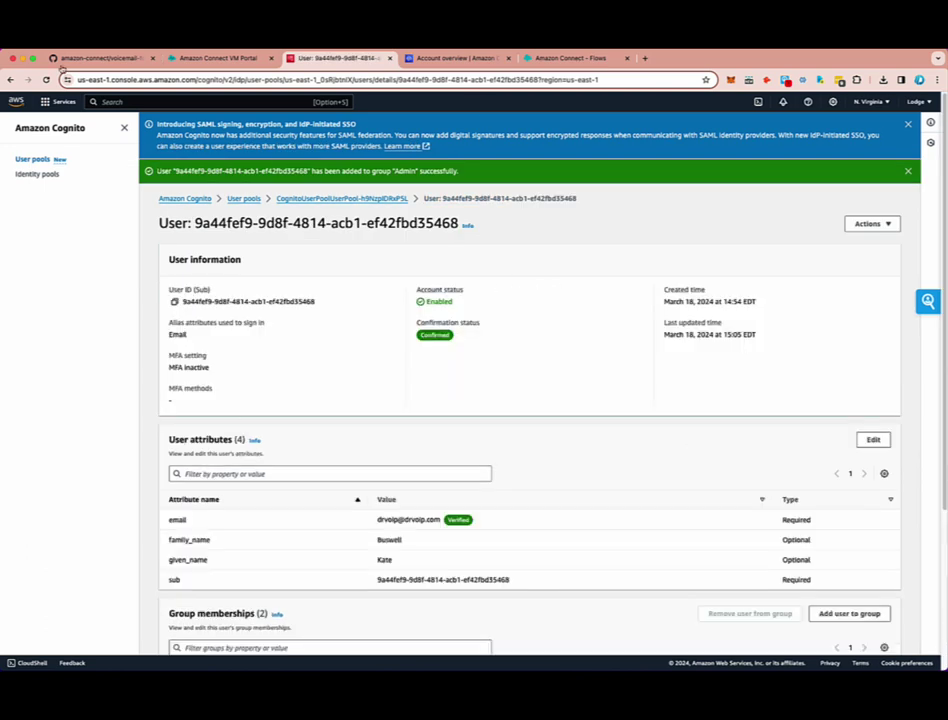
left_click(48, 103)
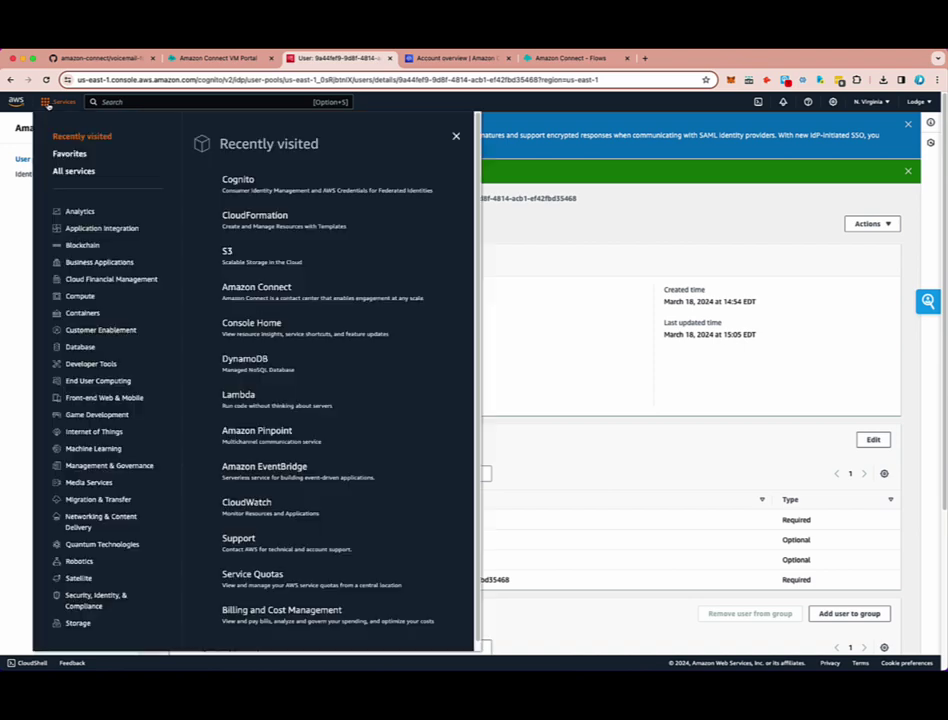
- Open the Amazon SES console and go to its list of identities
left_click(147, 103)
type("session Manager")
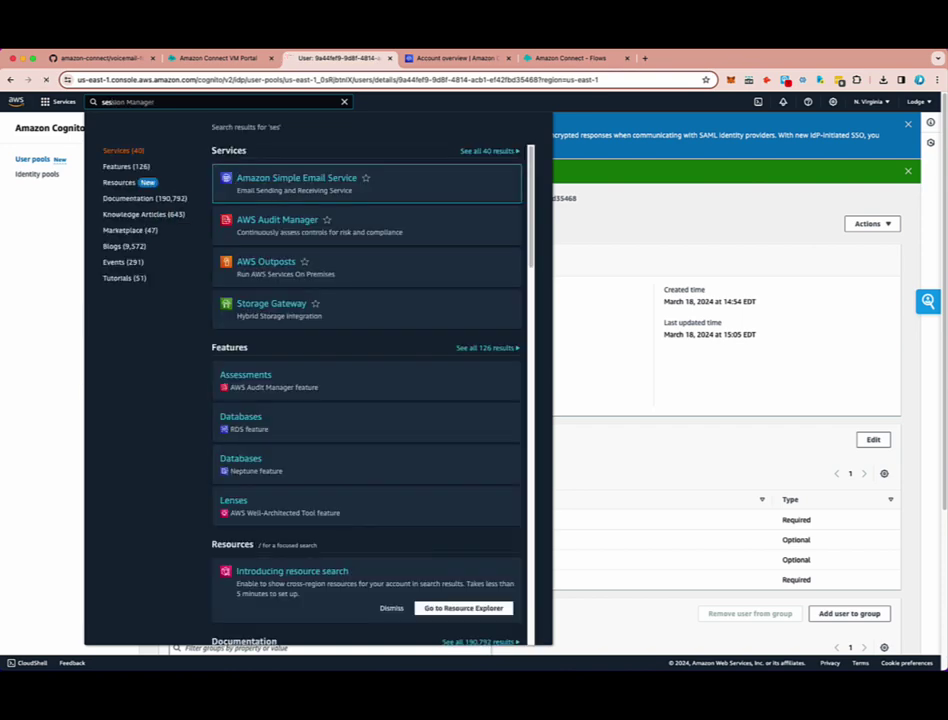
key("Return")
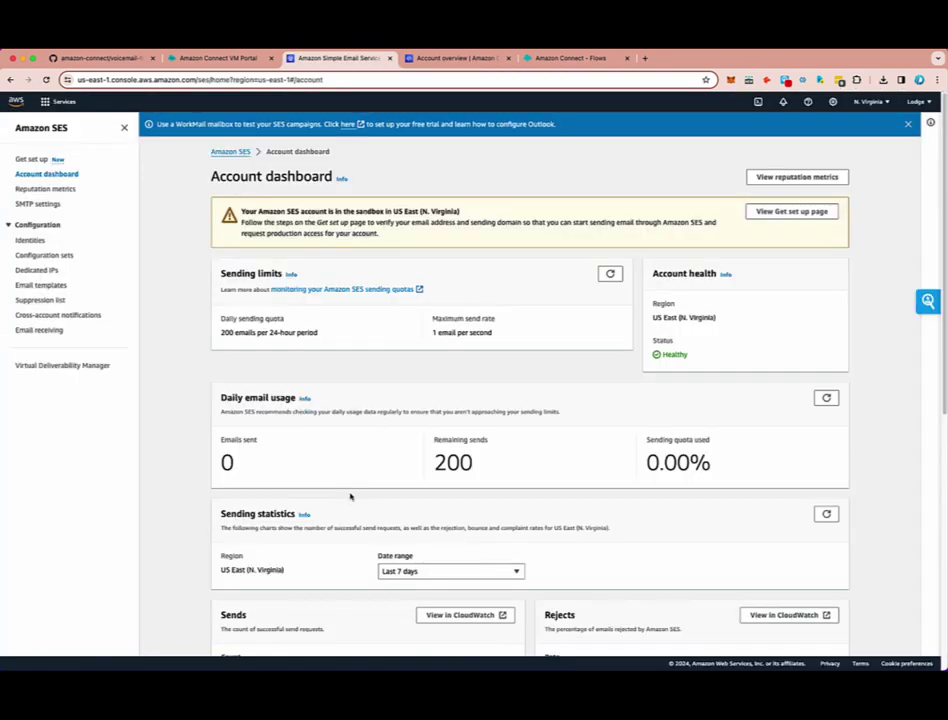
left_click(31, 241)
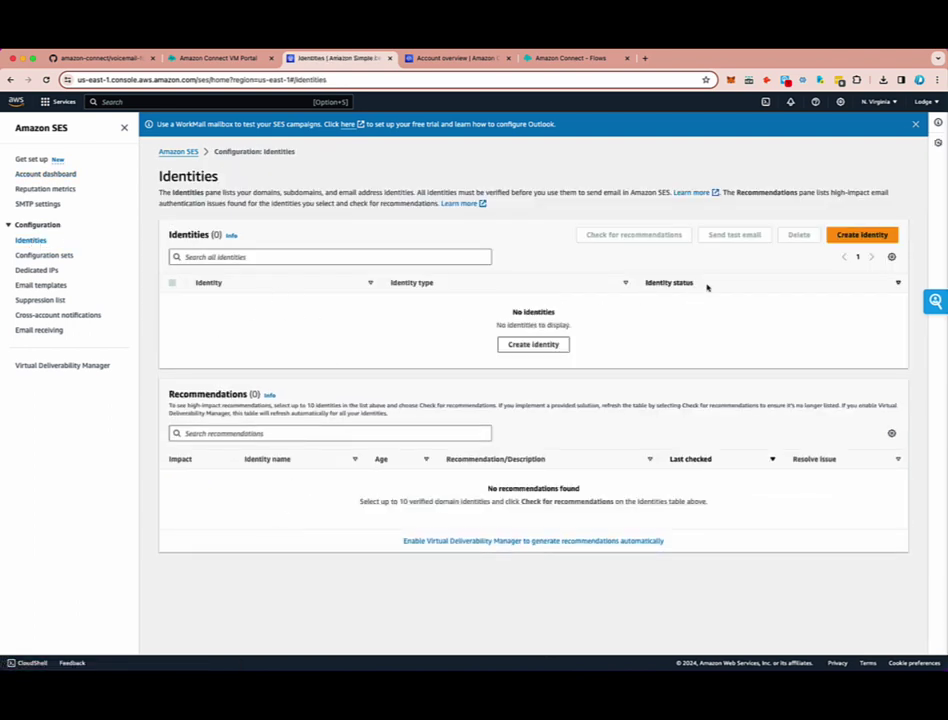
- Create an SES email address identity for the portal user's email address
left_click(864, 236)
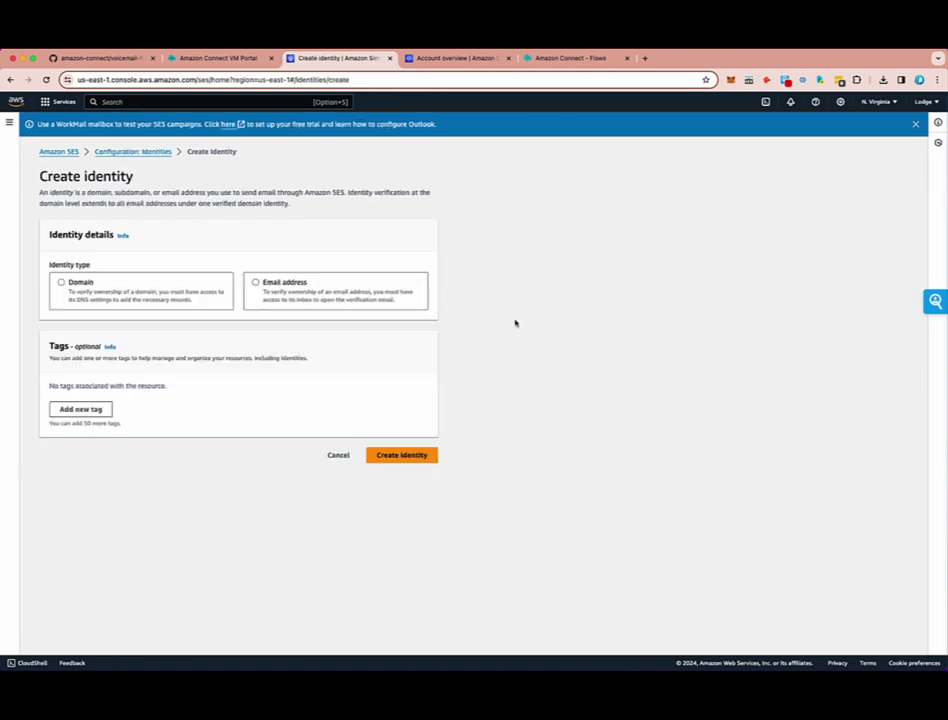
left_click(281, 294)
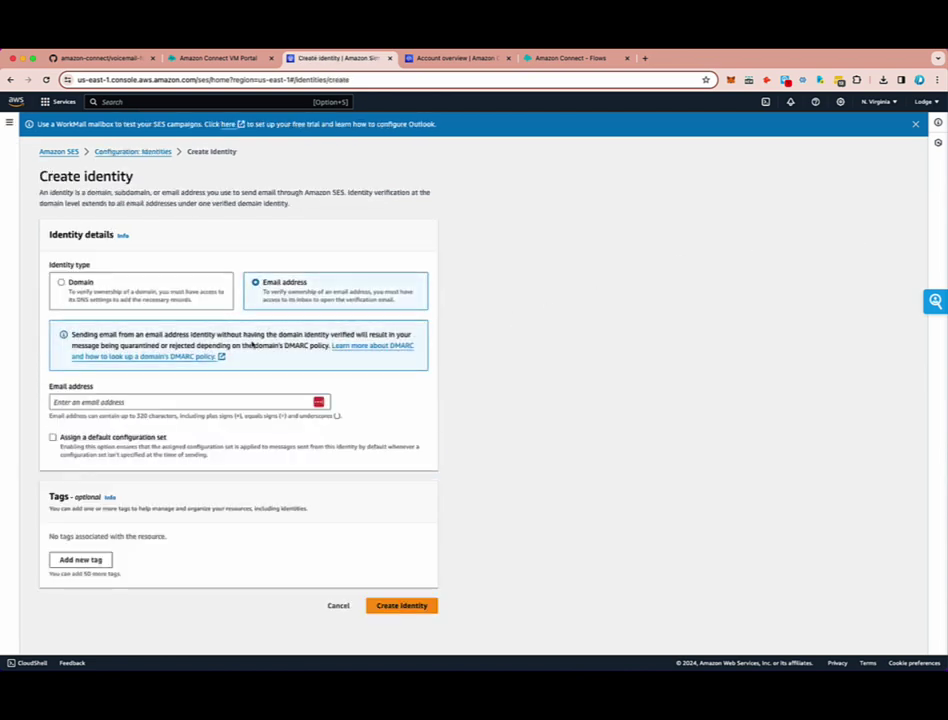
left_click(110, 401)
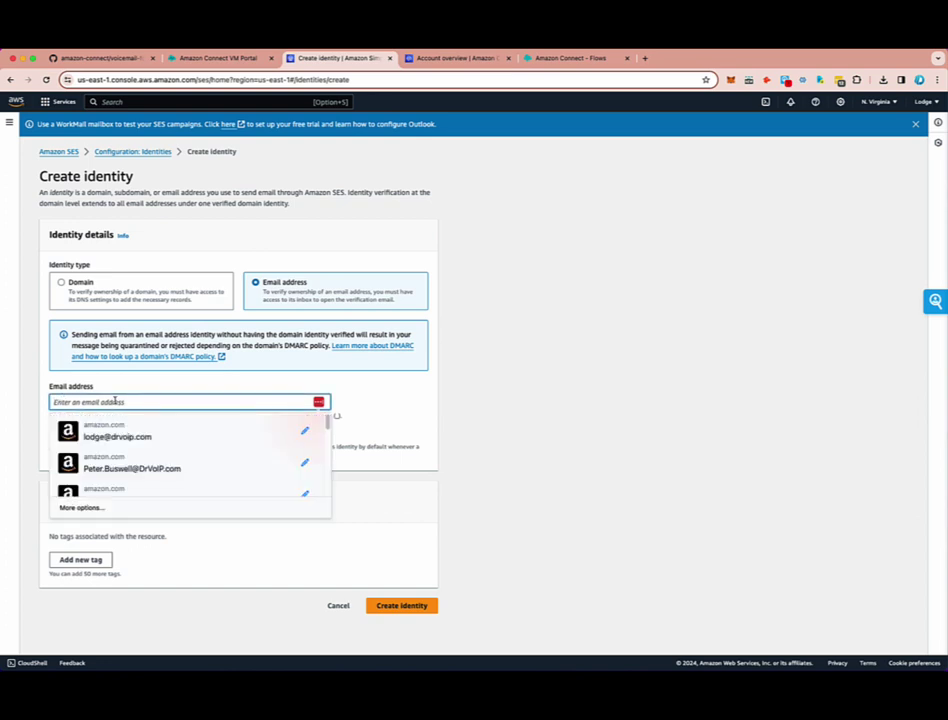
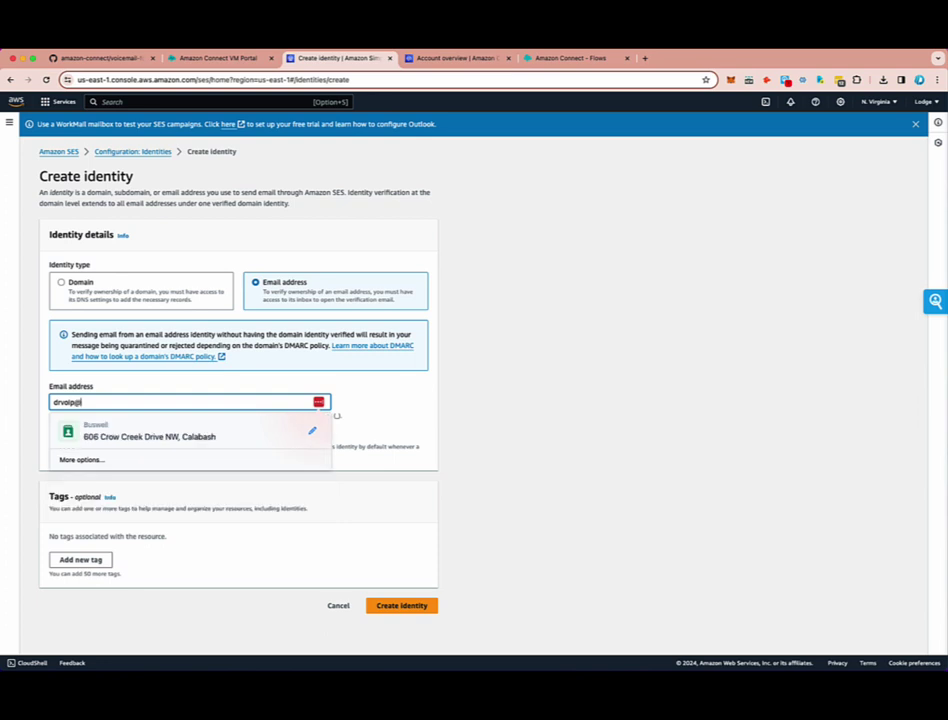
key("Tab")
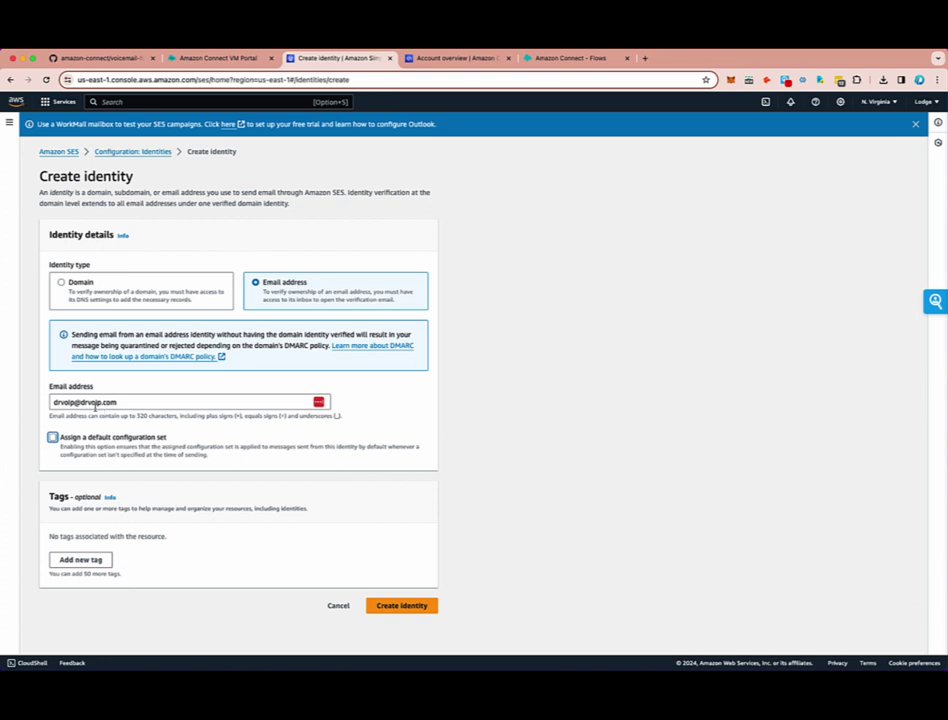
left_click(404, 606)
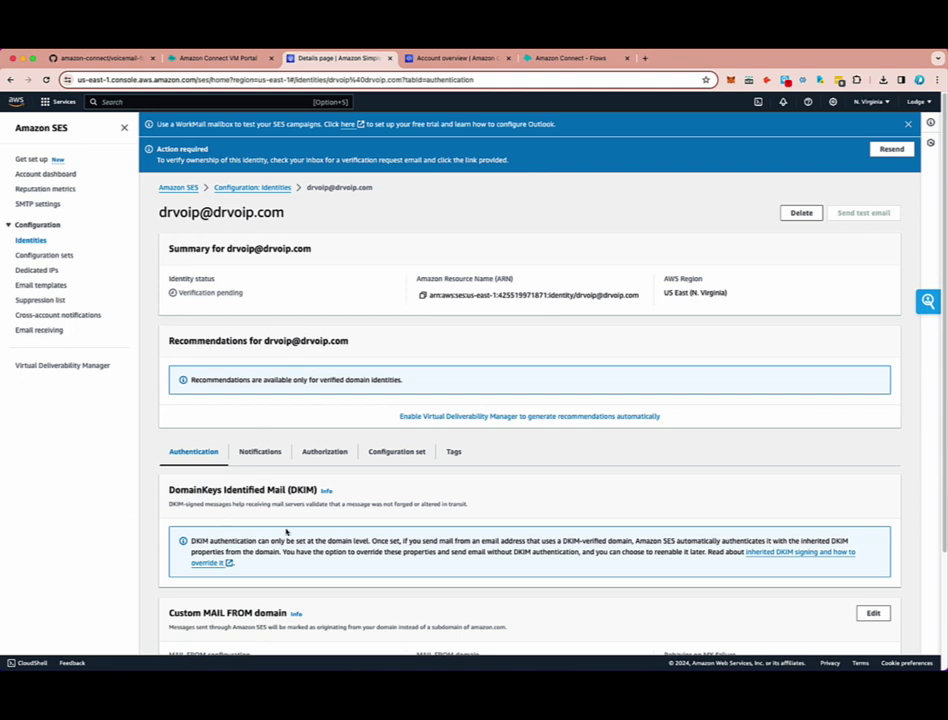
- Start a new domain identity in SES, then return to the voicemail portal tab
left_click(30, 240)
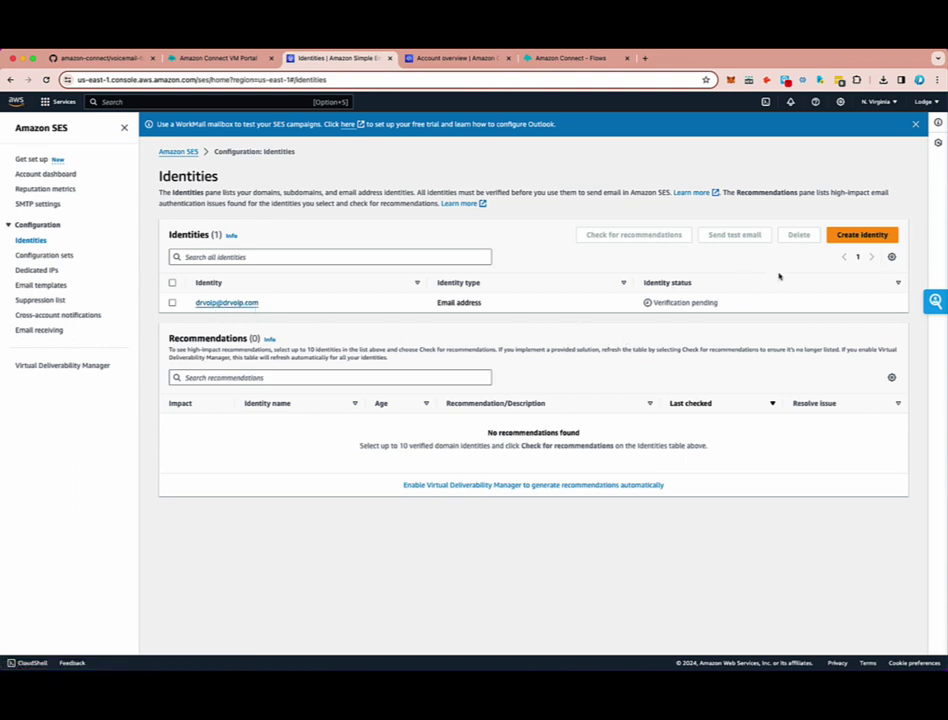
left_click(857, 236)
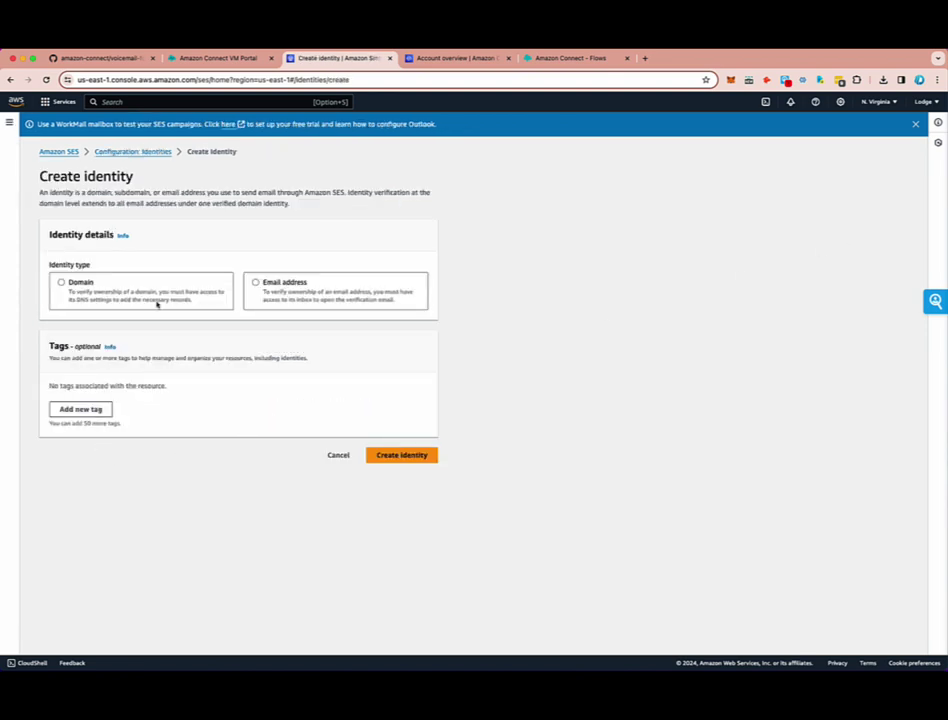
left_click(104, 299)
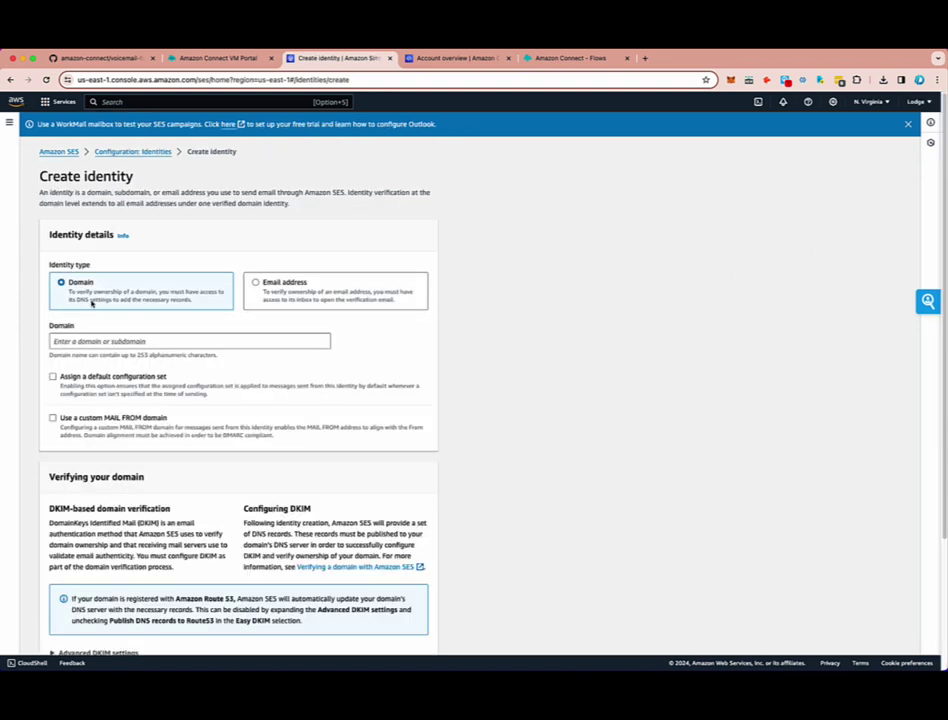
left_click(80, 341)
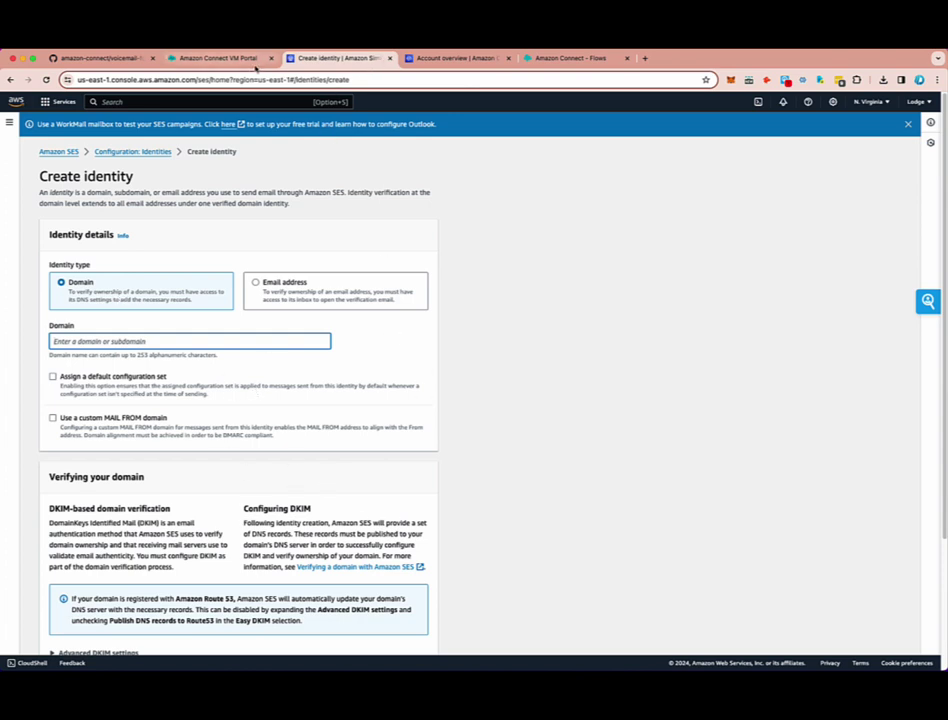
key("ctrl+shift+Tab")
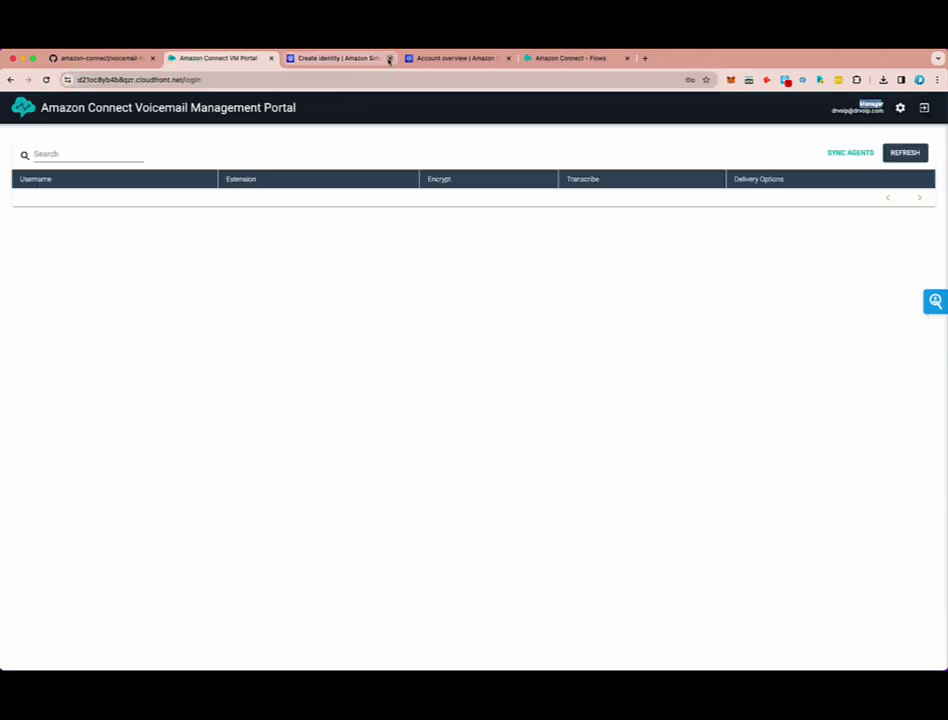
- Close the unfinished SES identity page and sign out of the voicemail portal
left_click(389, 59)
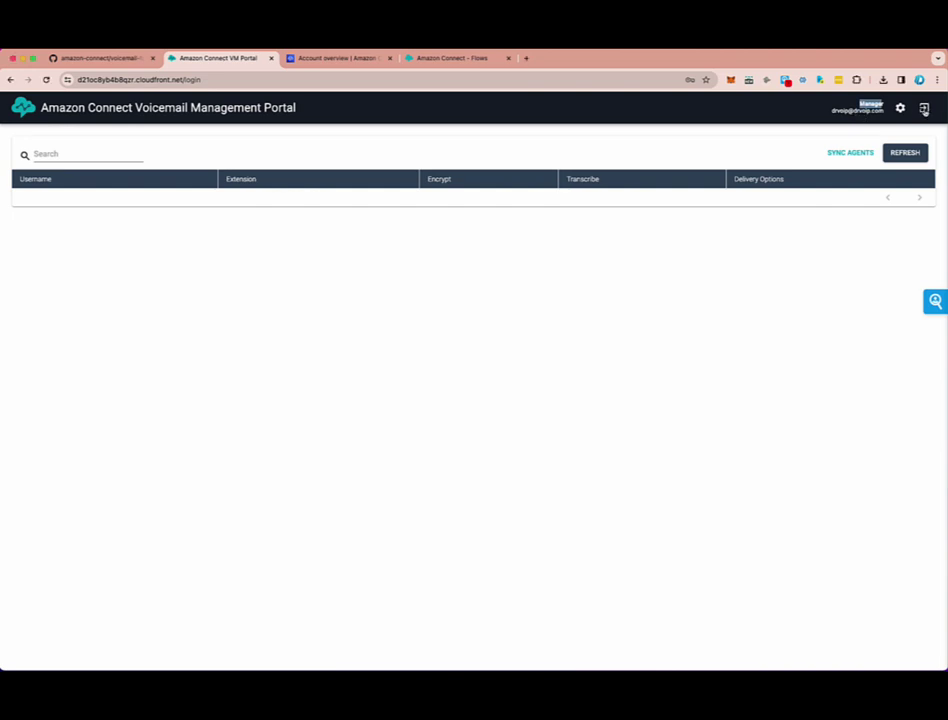
left_click(925, 109)
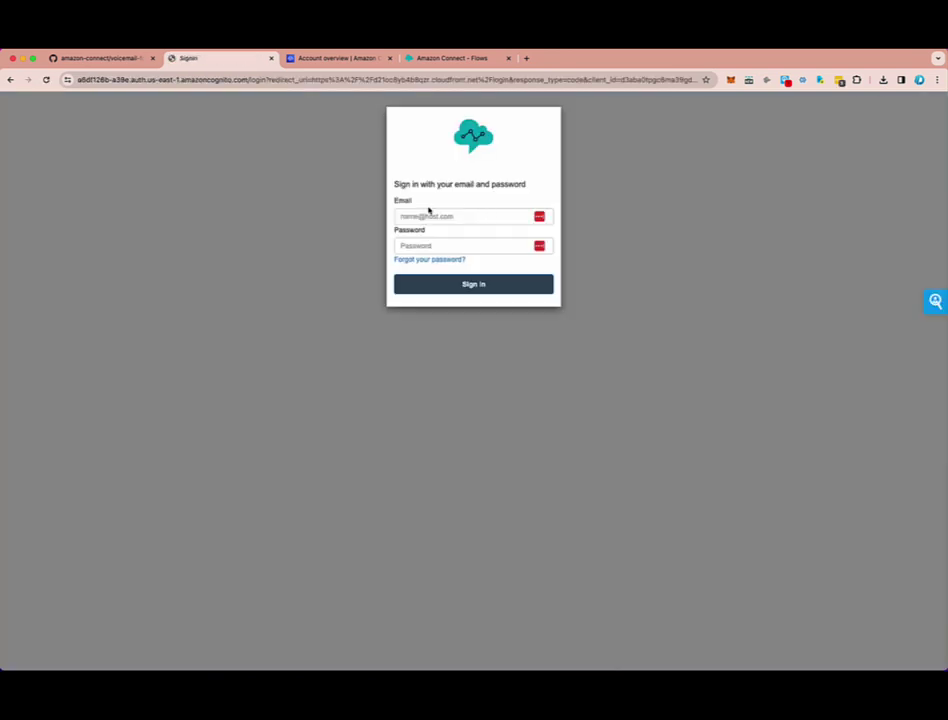
- Autofill the saved Administrator login and dismiss the password manager's update prompt
left_click(424, 216)
left_click(487, 239)
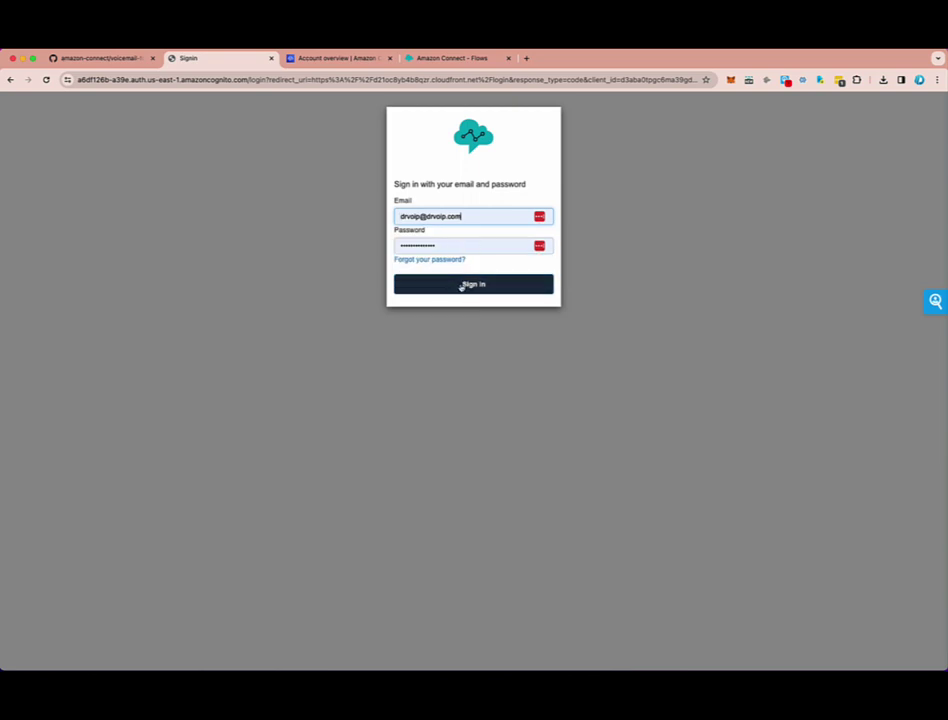
left_click(462, 285)
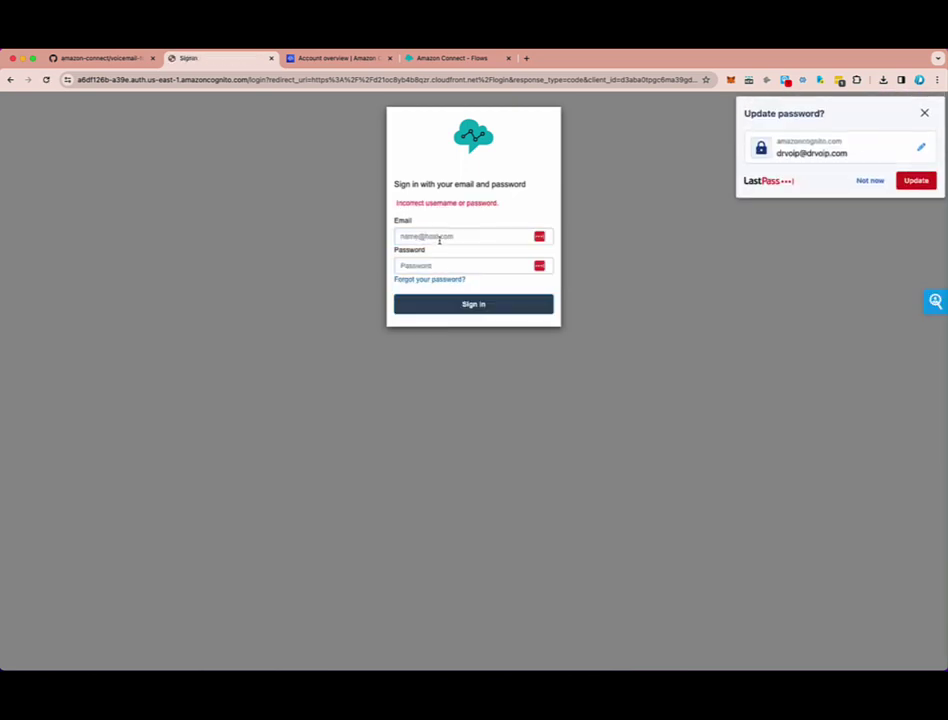
left_click(439, 237)
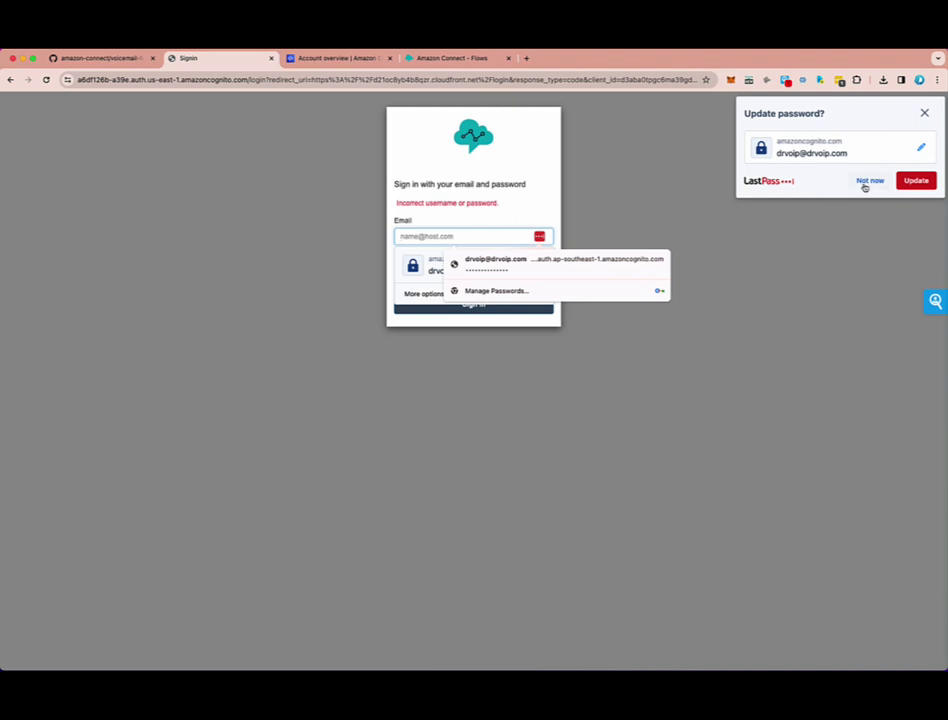
left_click(866, 182)
left_click(421, 236)
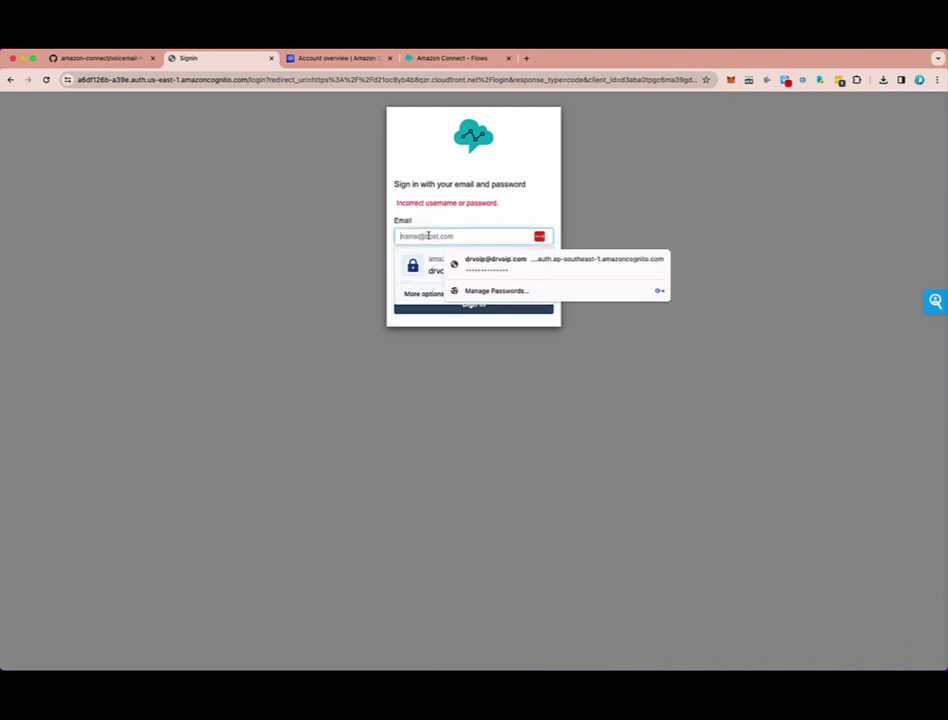
left_click(504, 268)
- Re-enter the password, sign in, and open Global Configurations at the delivery email field
left_click(456, 268)
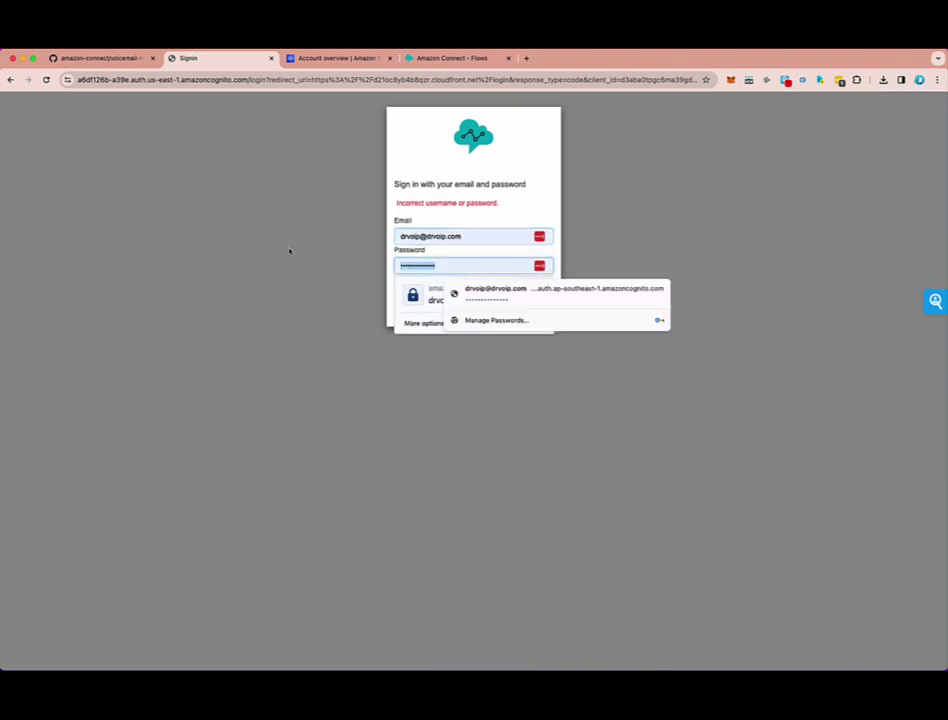
key("ctrl+a")
type("a")
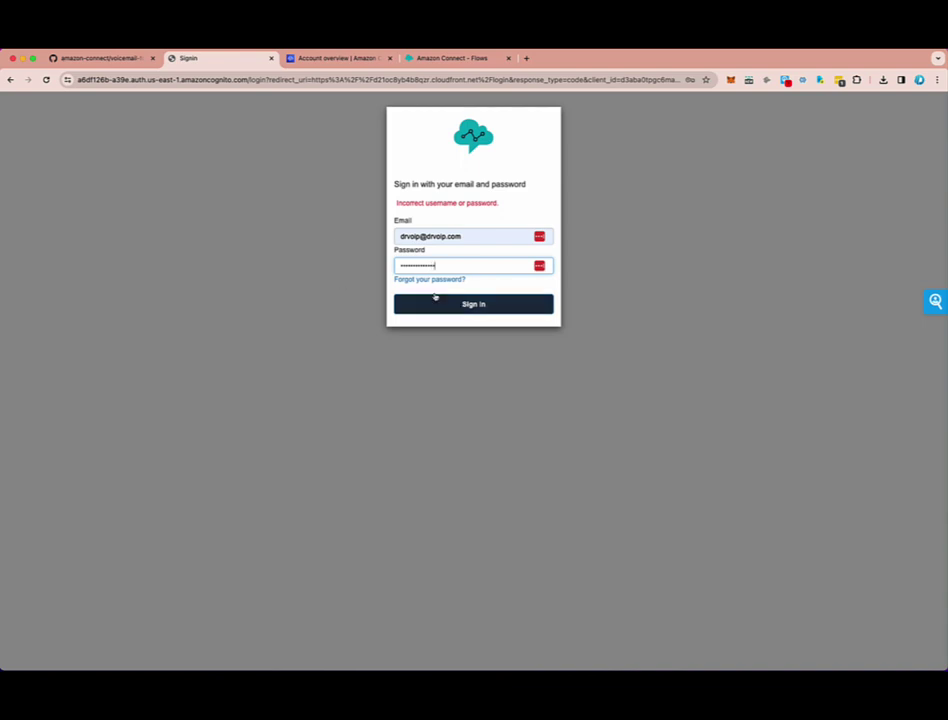
left_click(470, 311)
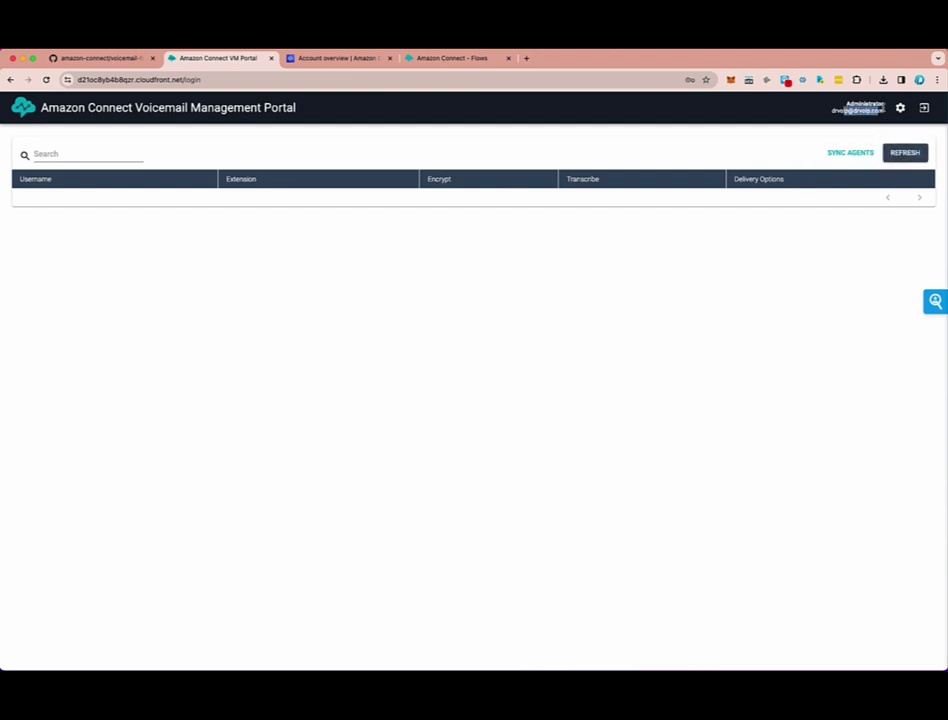
left_click(901, 108)
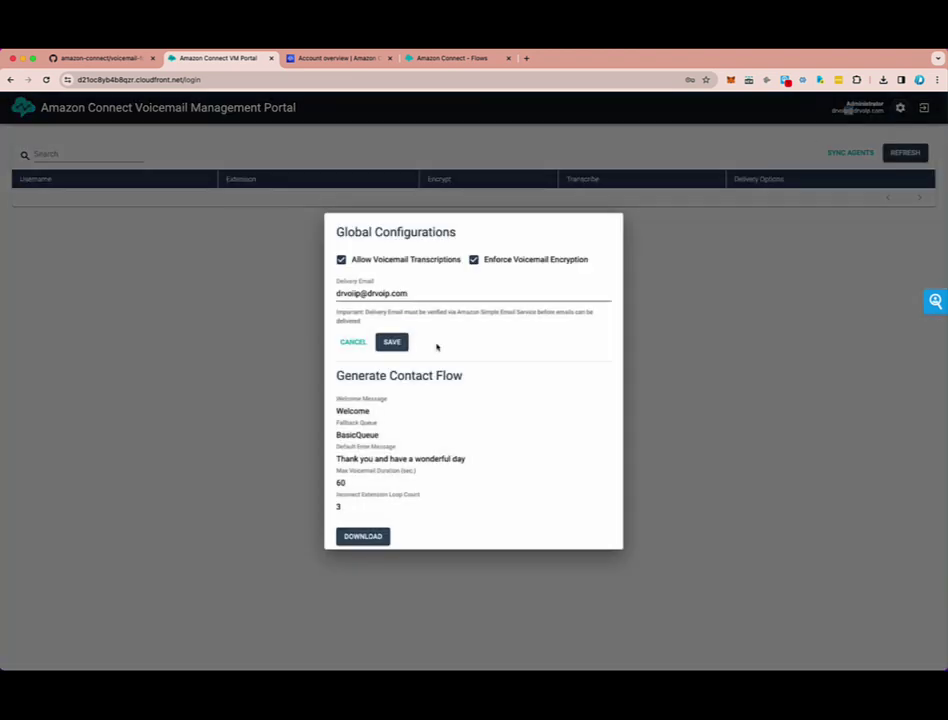
left_click(364, 294)
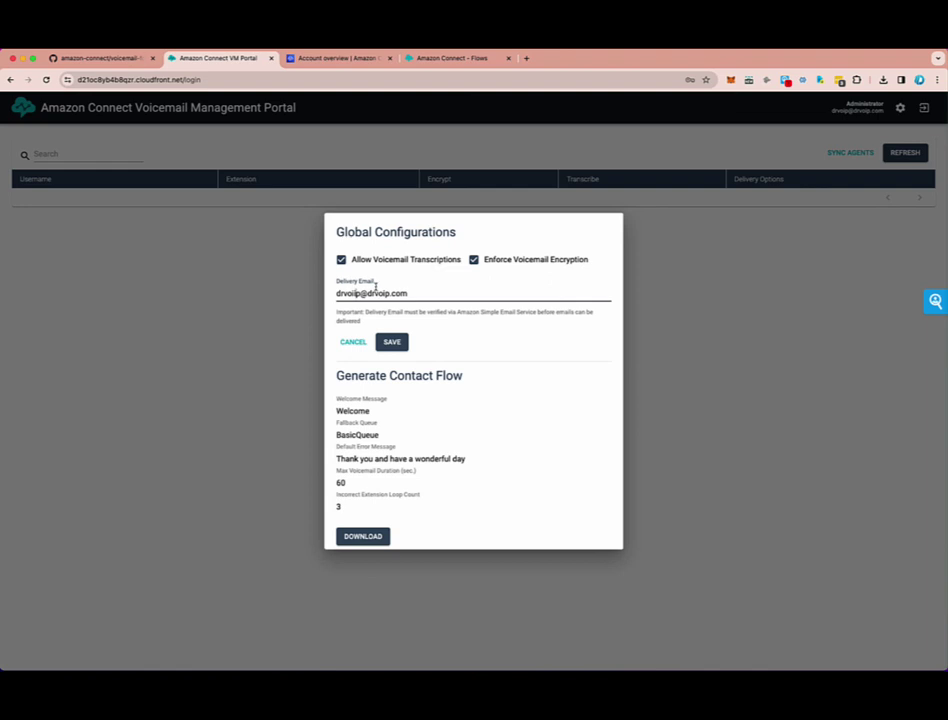
- Delete the stray extra 'i' from the global Delivery Email address
key("BackSpace")
left_click_drag(406, 293, 324, 294)
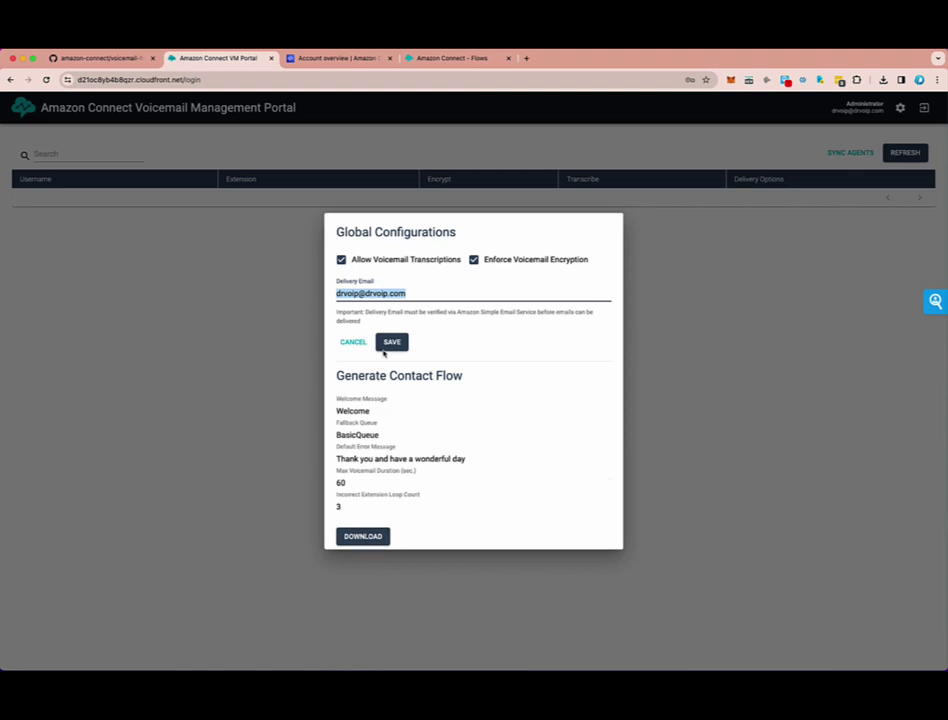
left_click(466, 377)
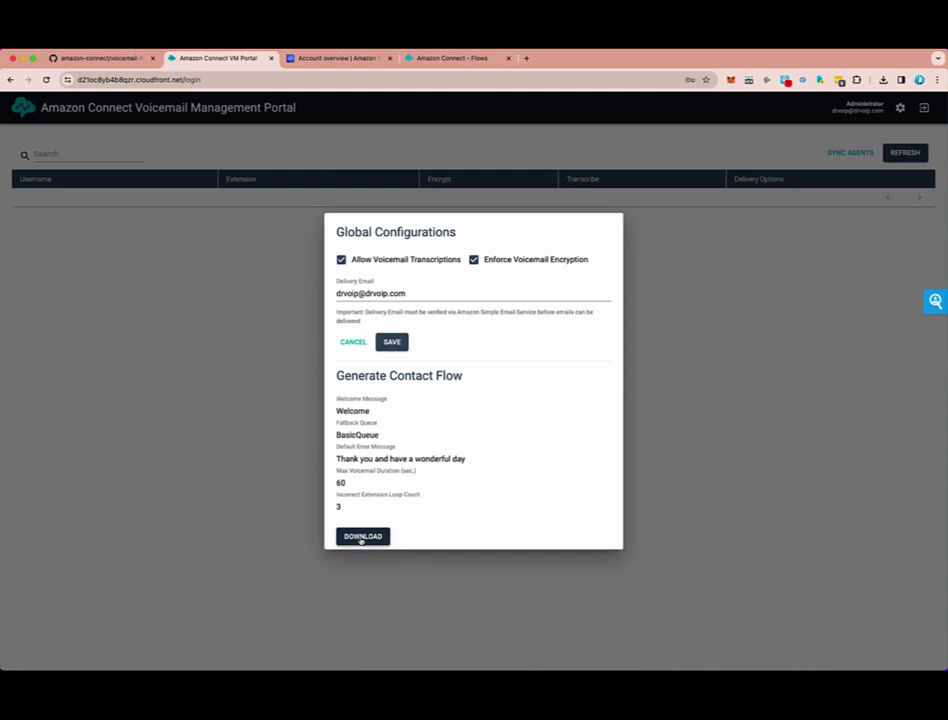
- Download the generated voicemail contact flow, allowing multiple downloads, and uncheck Enforce Voicemail Encryption
left_click(359, 540)
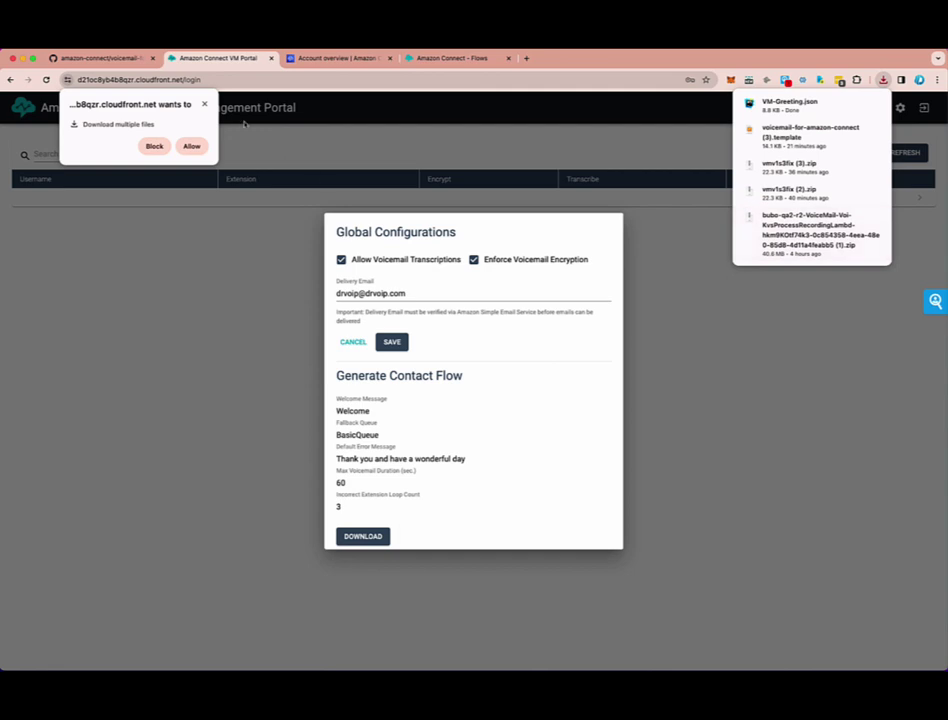
left_click(191, 146)
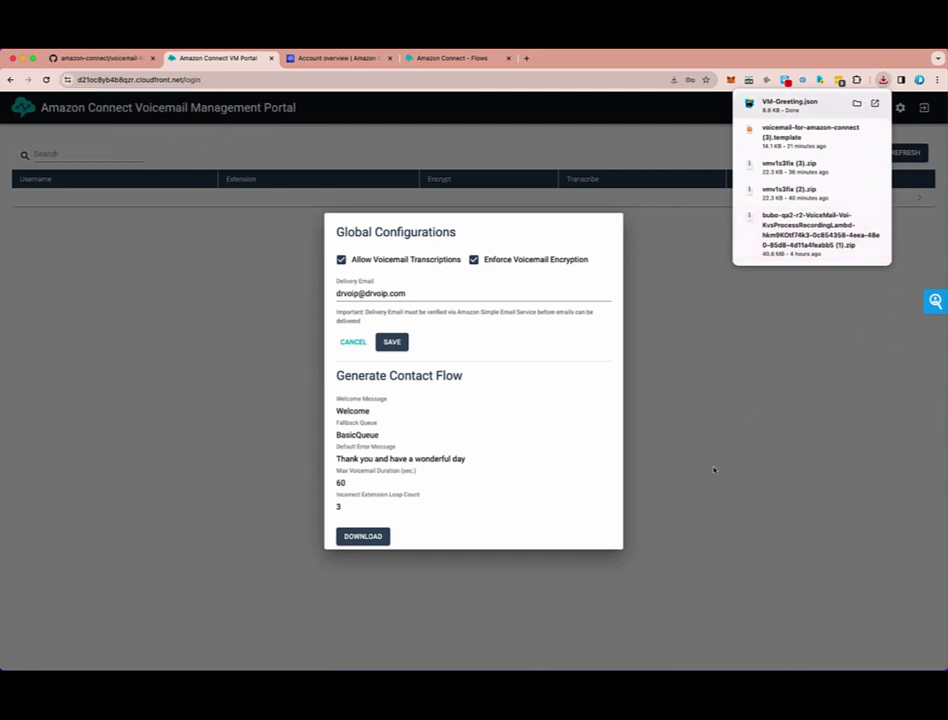
left_click(476, 260)
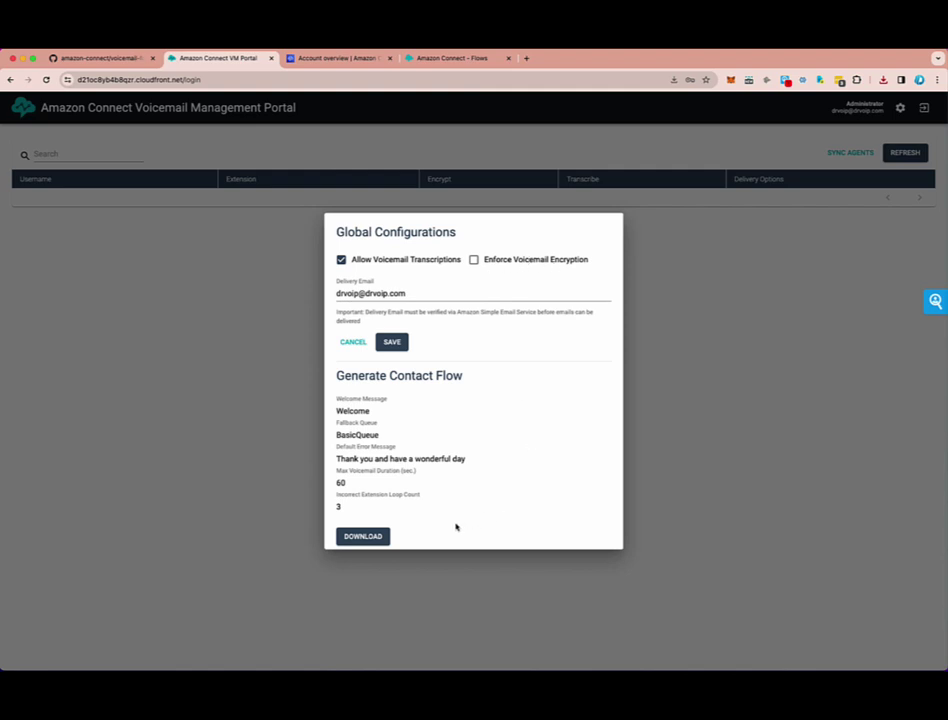
- Save Global Configurations and sync all Amazon Connect users into the portal as agents
left_click(392, 343)
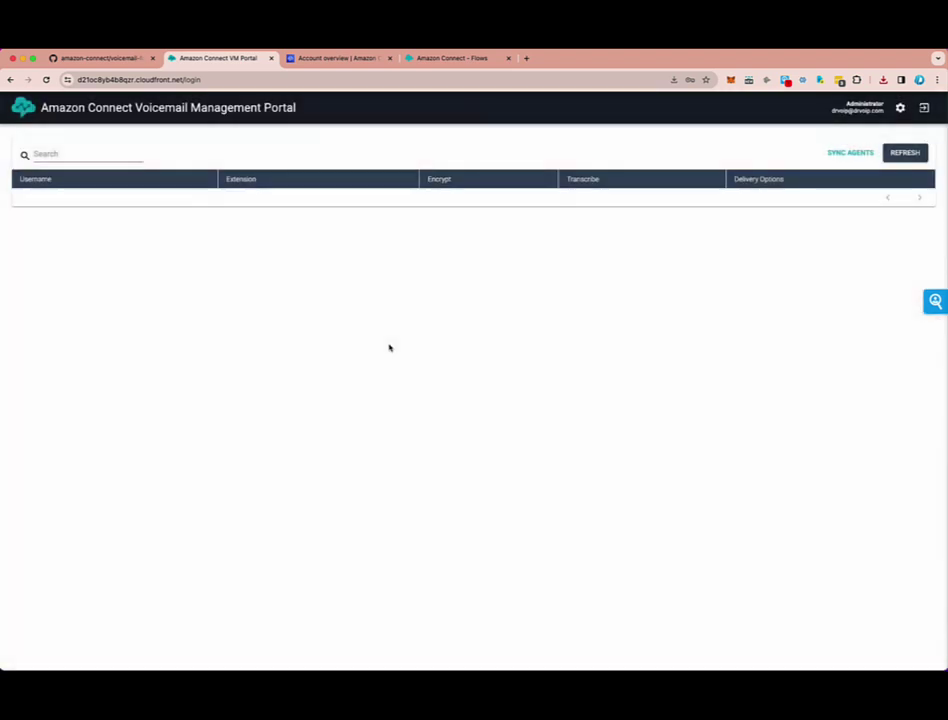
left_click(850, 154)
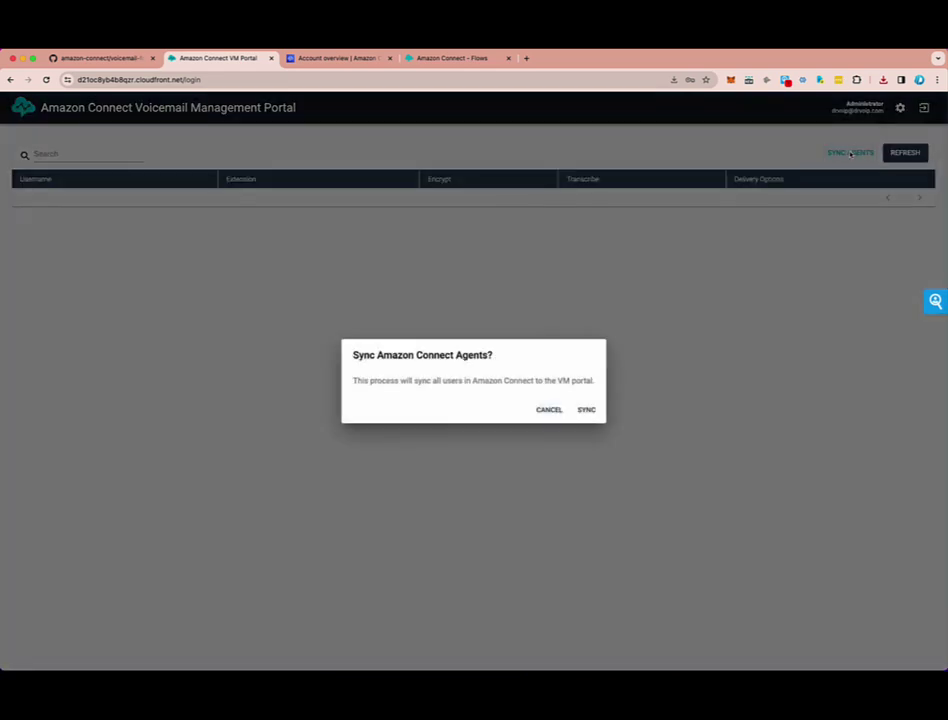
left_click(590, 412)
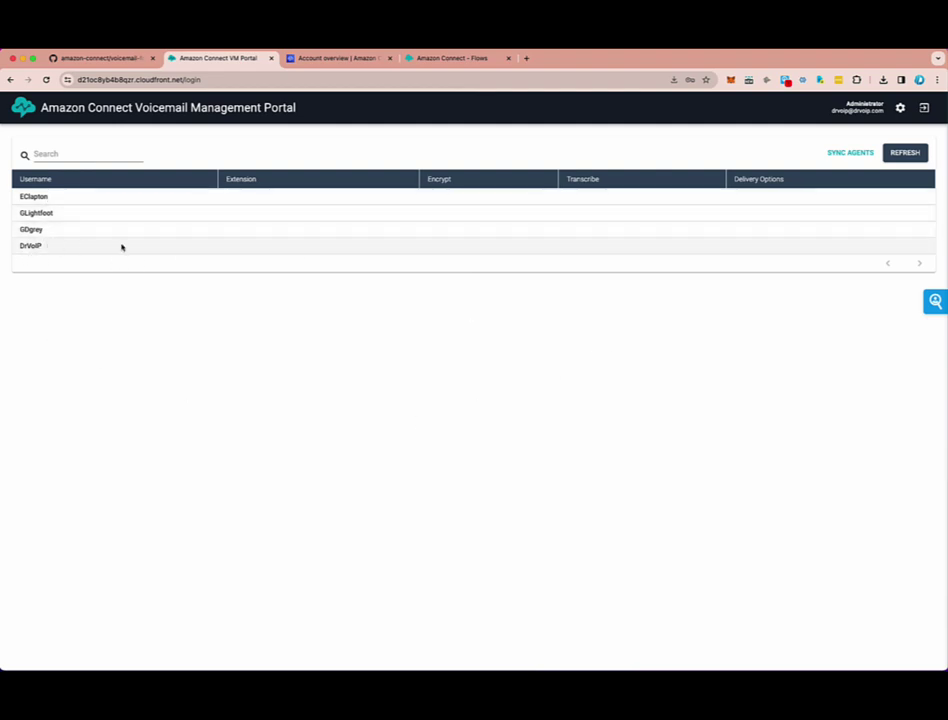
- Give the last agent extension 115, transcription, and email plus SMS delivery to their phone number
left_click(224, 252)
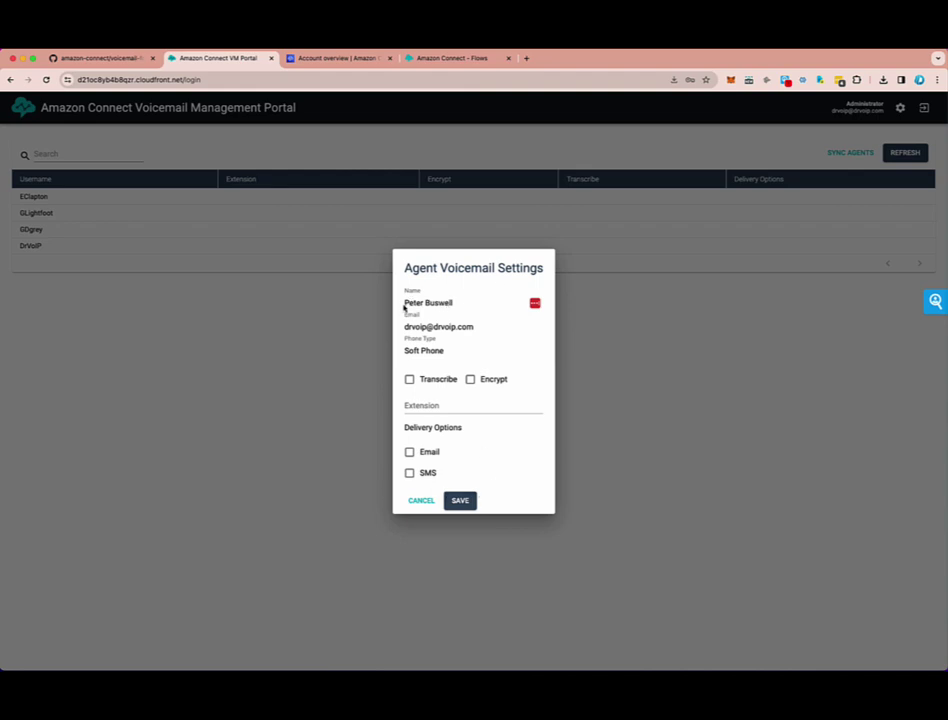
left_click_drag(404, 305, 457, 302)
left_click(409, 379)
left_click(421, 405)
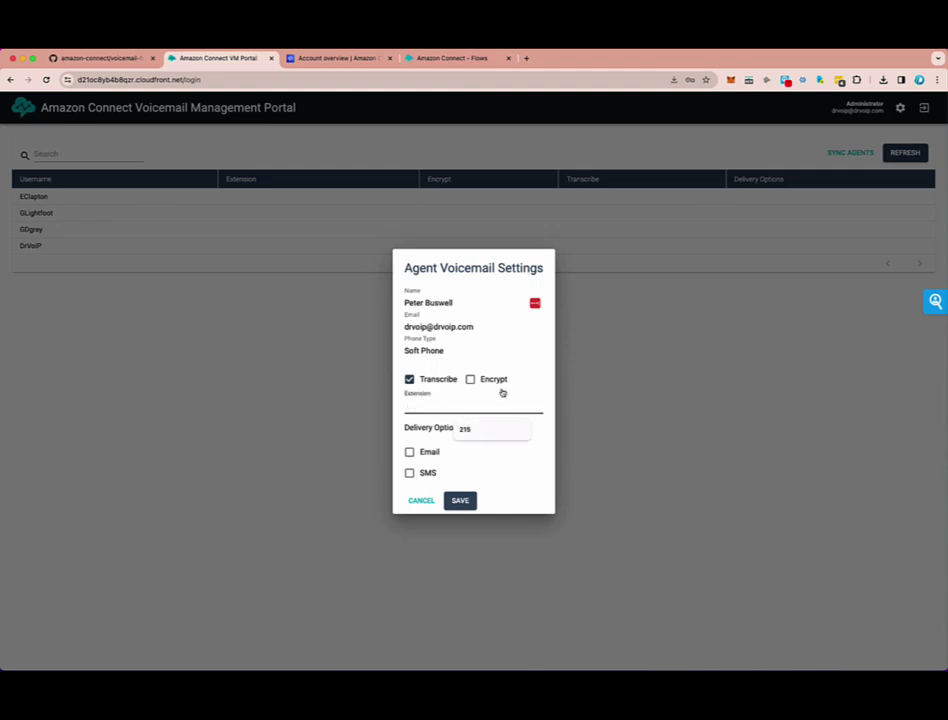
type("115")
key("Tab")
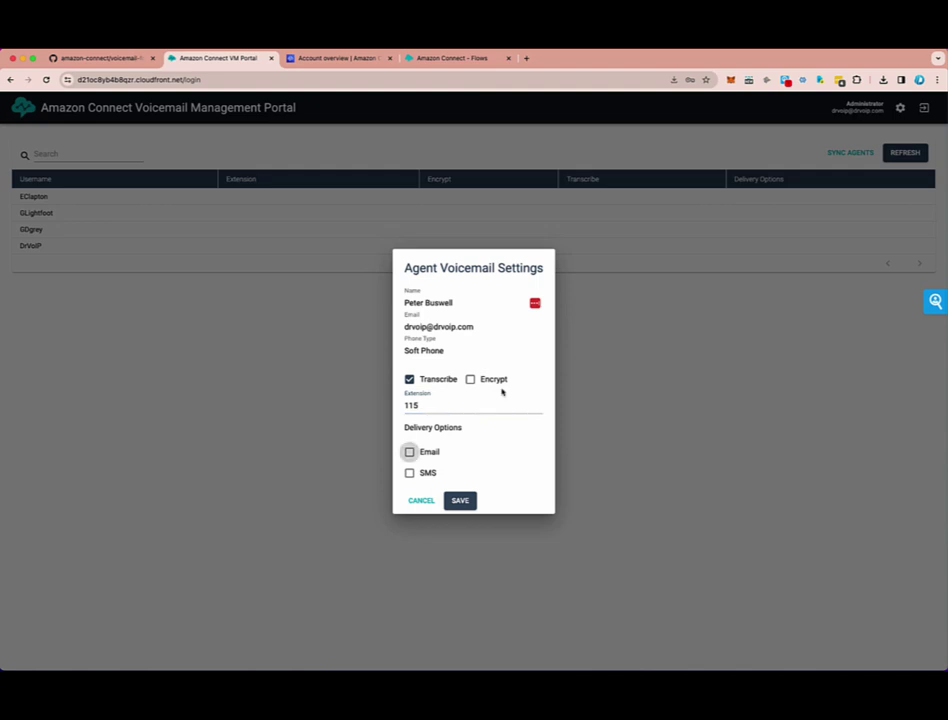
left_click(409, 452)
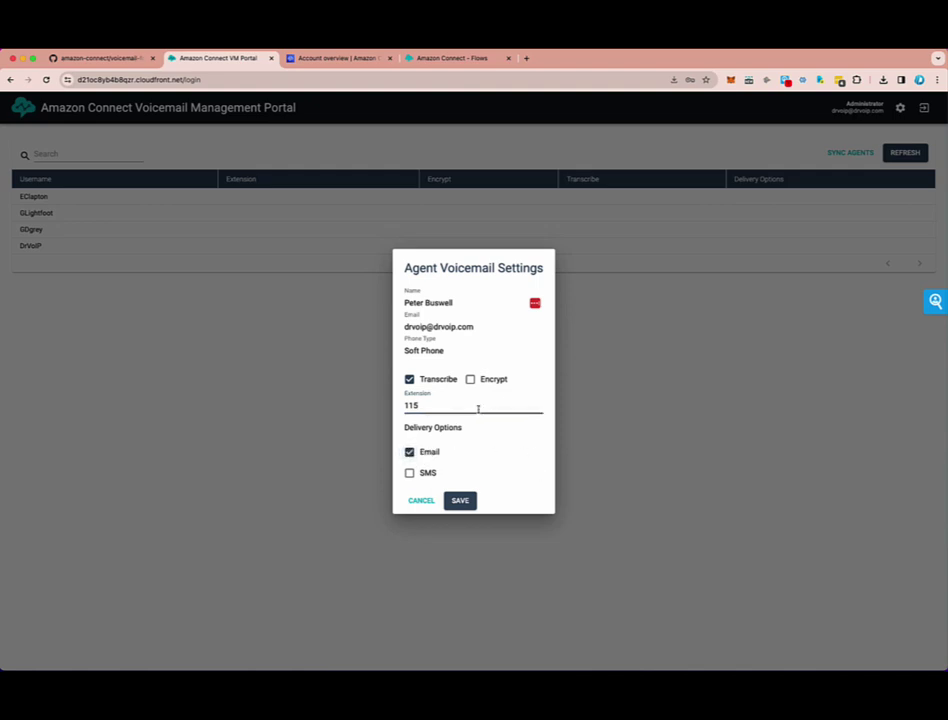
left_click(409, 473)
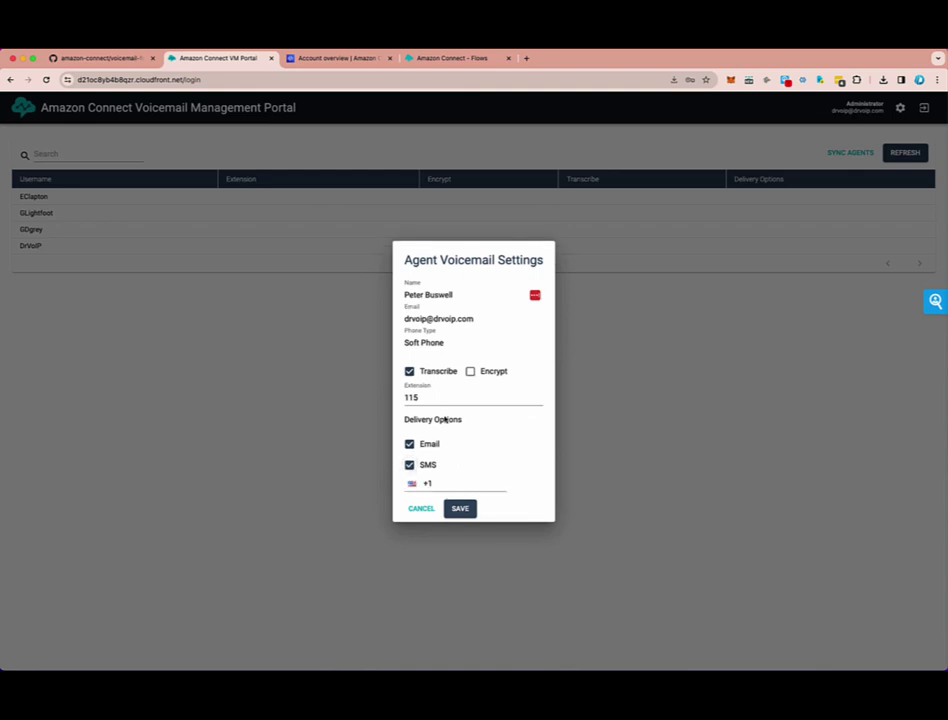
left_click(464, 481)
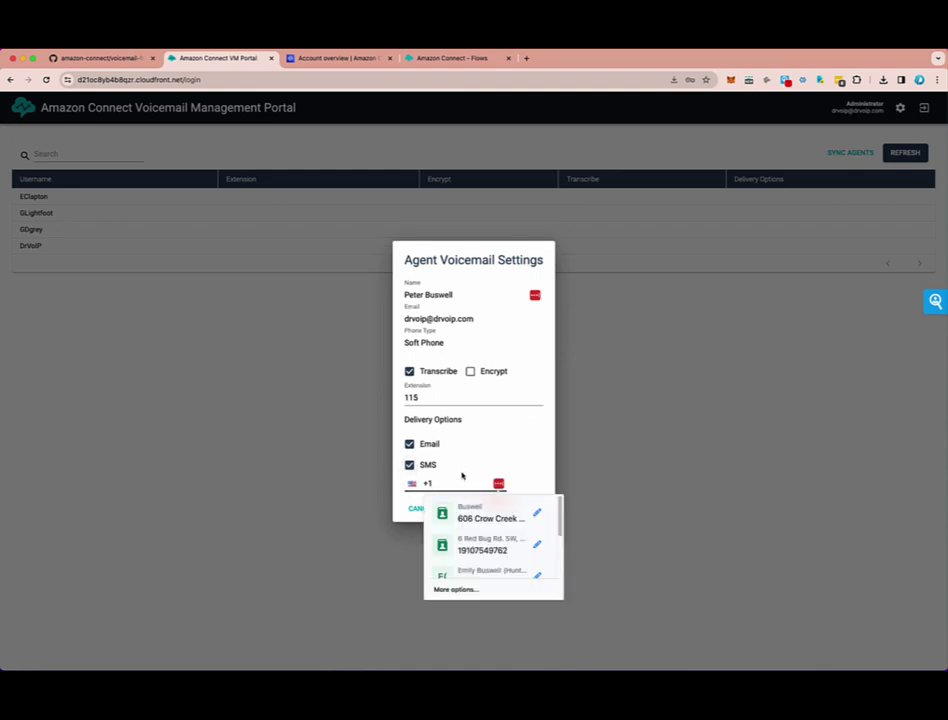
key("Escape")
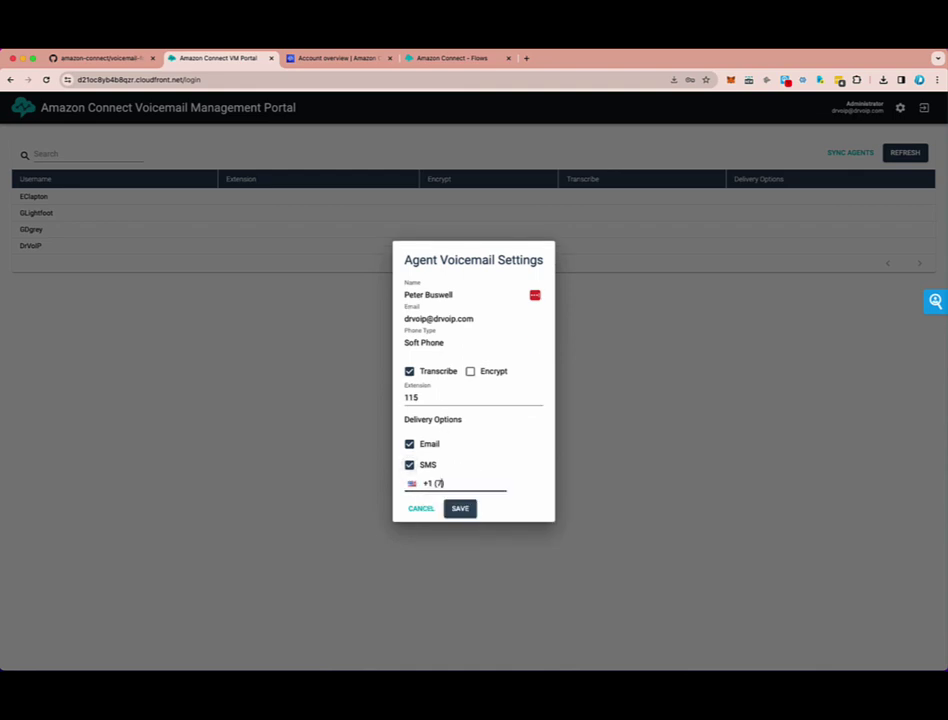
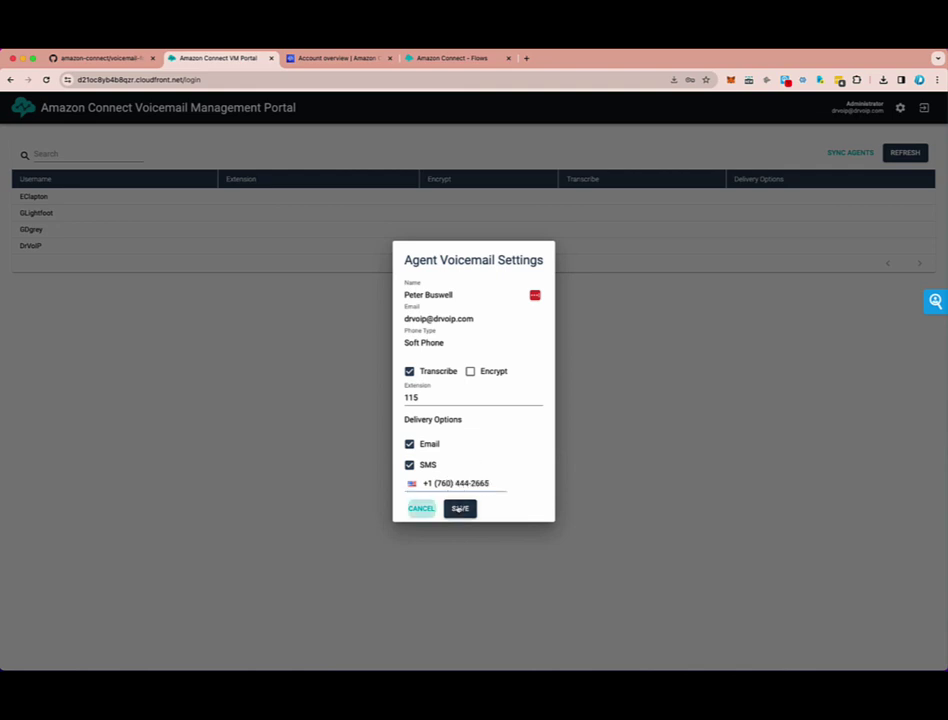
left_click(461, 509)
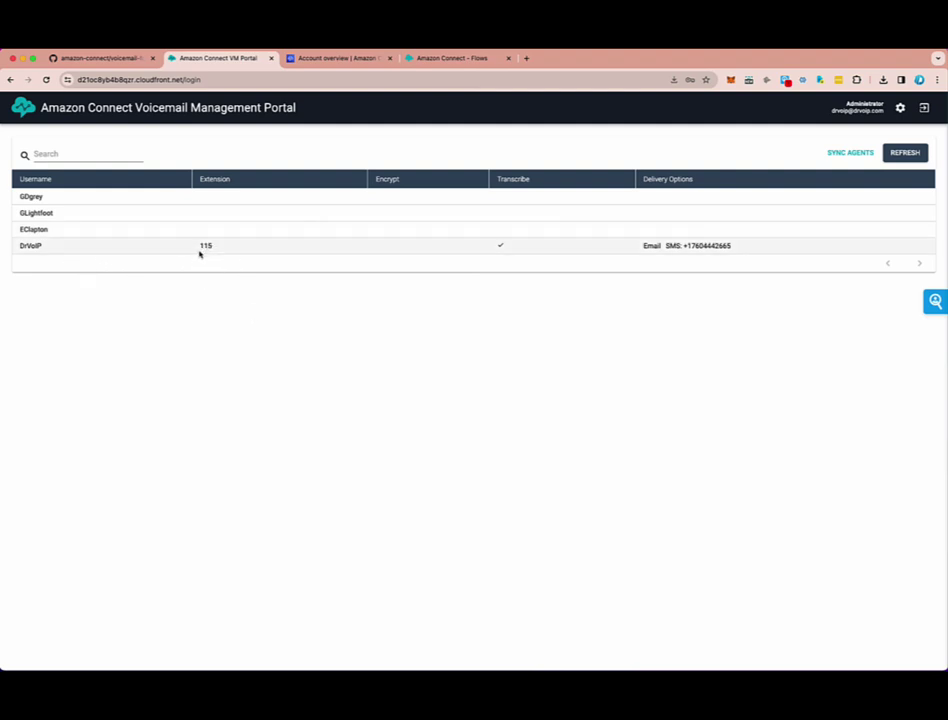
- Give the next agent extension 100 with transcription and email delivery turned on
left_click_drag(197, 248, 217, 245)
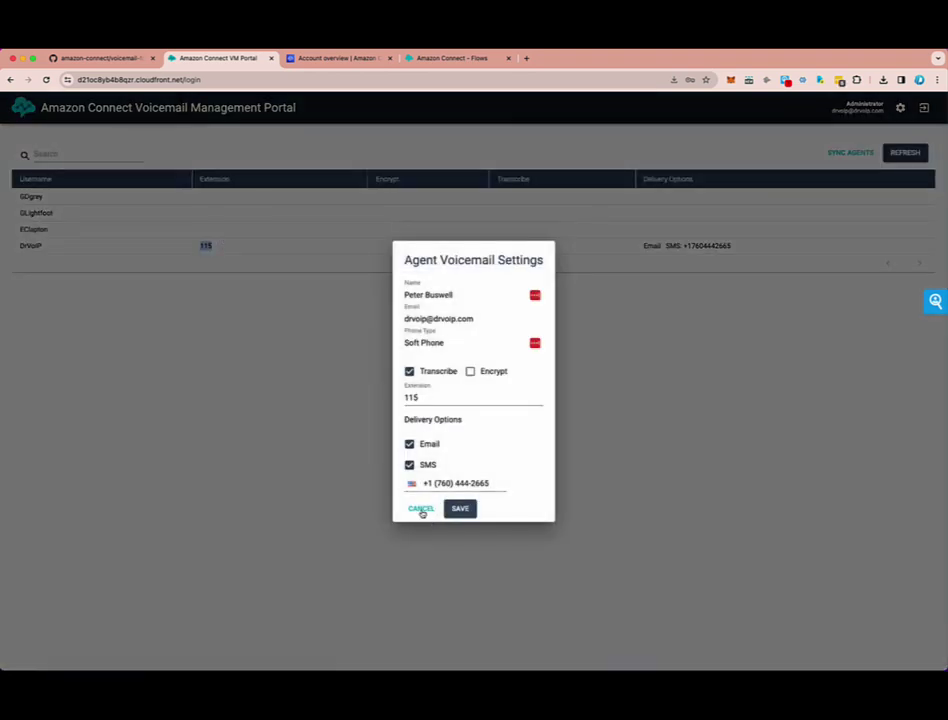
left_click(421, 508)
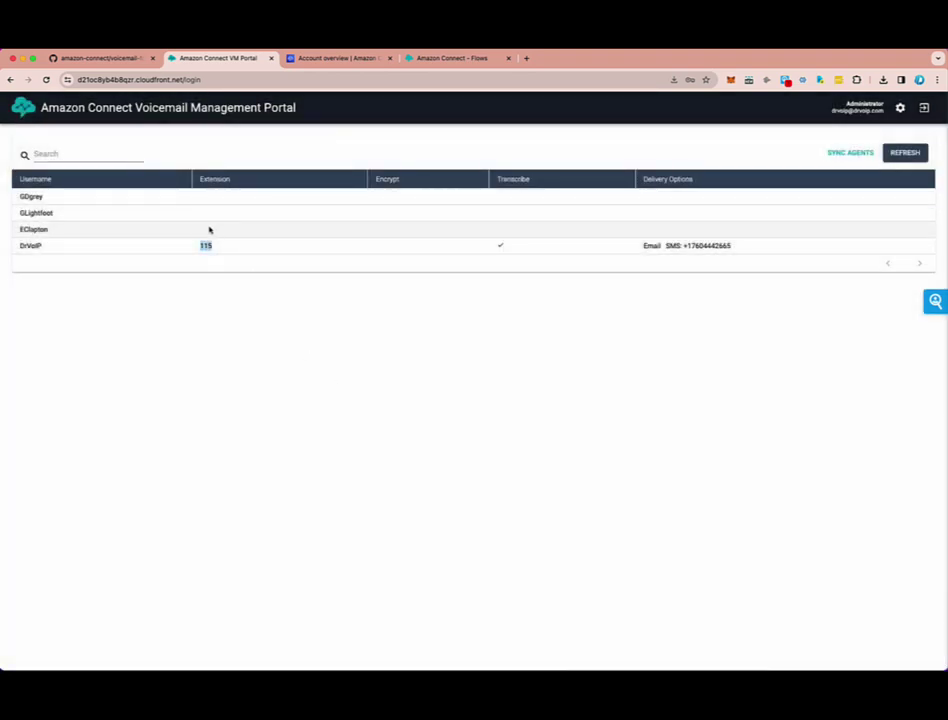
left_click(209, 229)
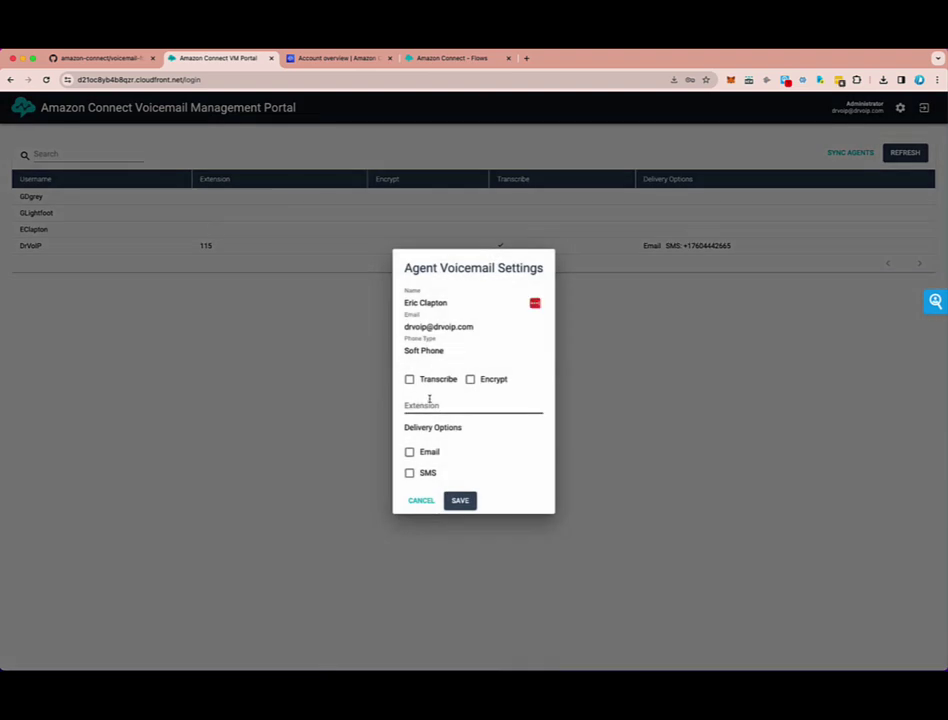
left_click(410, 382)
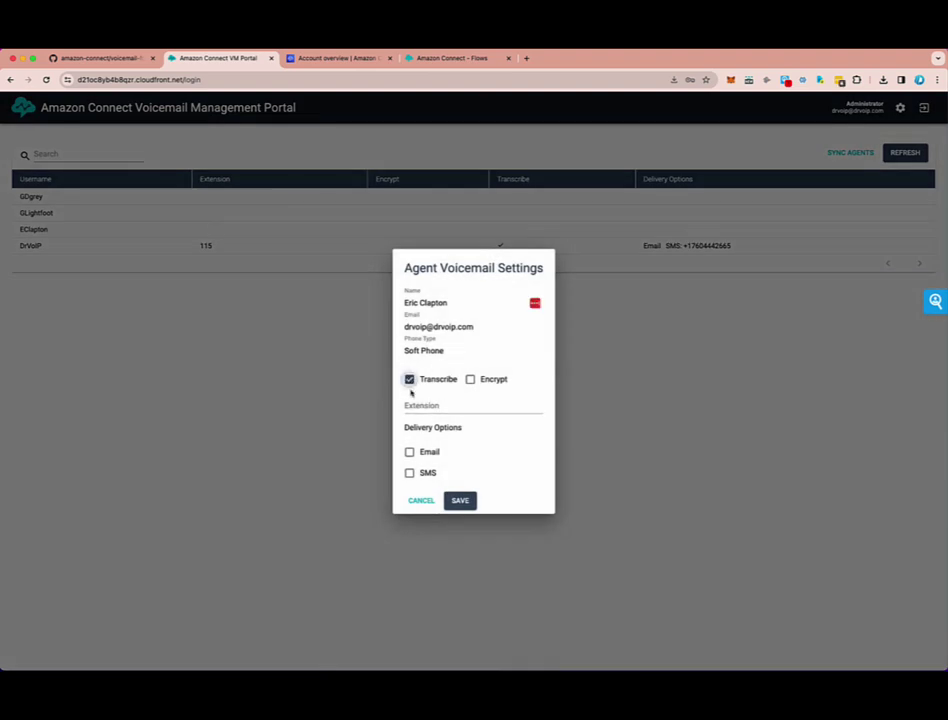
left_click(409, 402)
type("1")
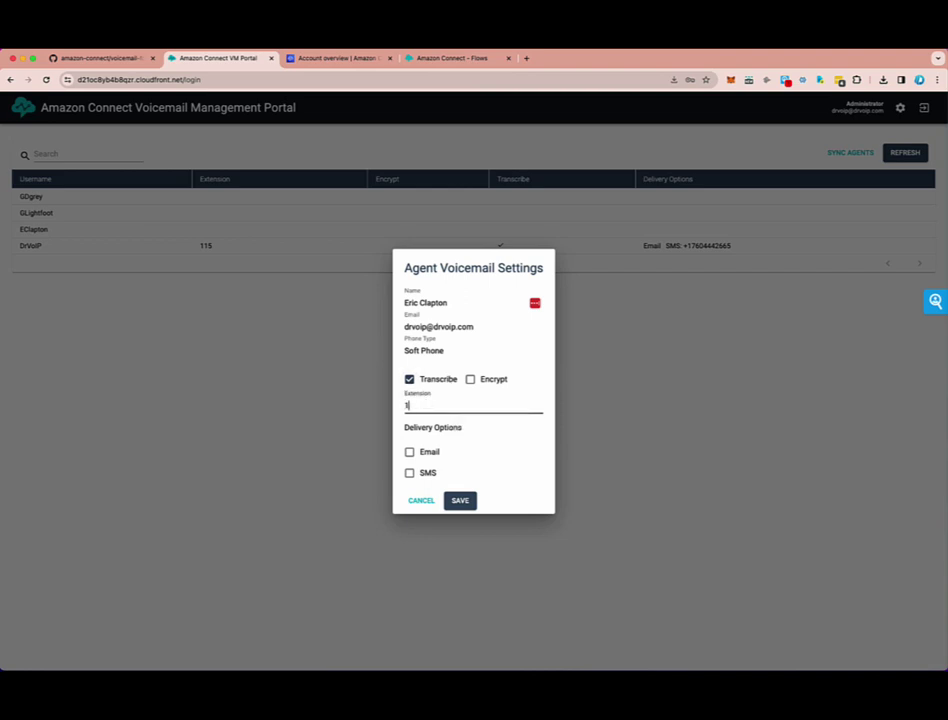
type("00")
left_click(409, 452)
left_click(467, 501)
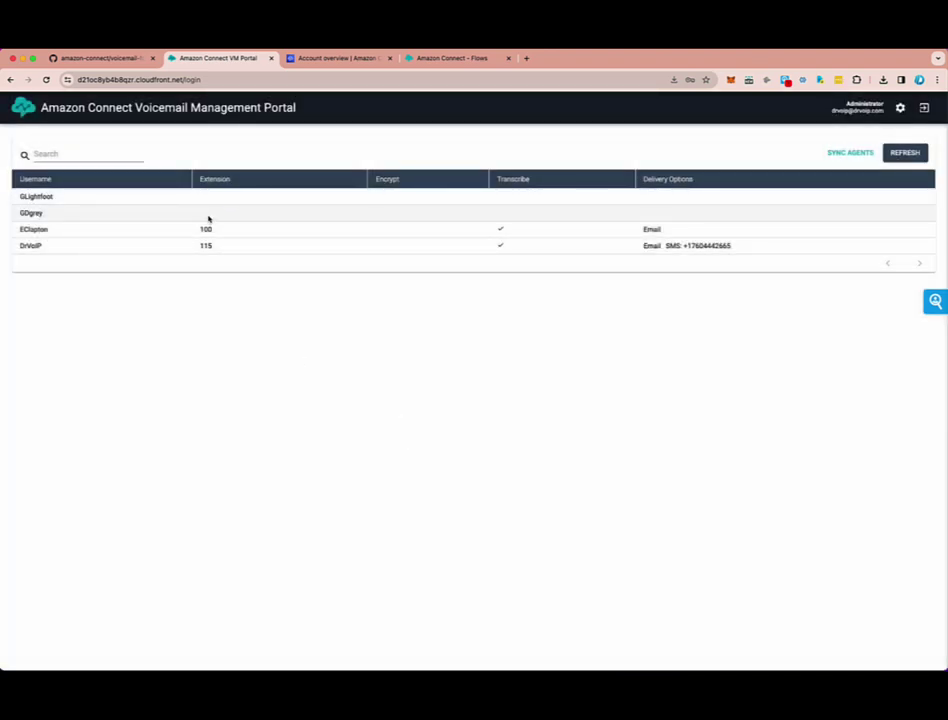
- Give another agent extension 102 with transcription and email delivery turned on
left_click(203, 217)
left_click(409, 379)
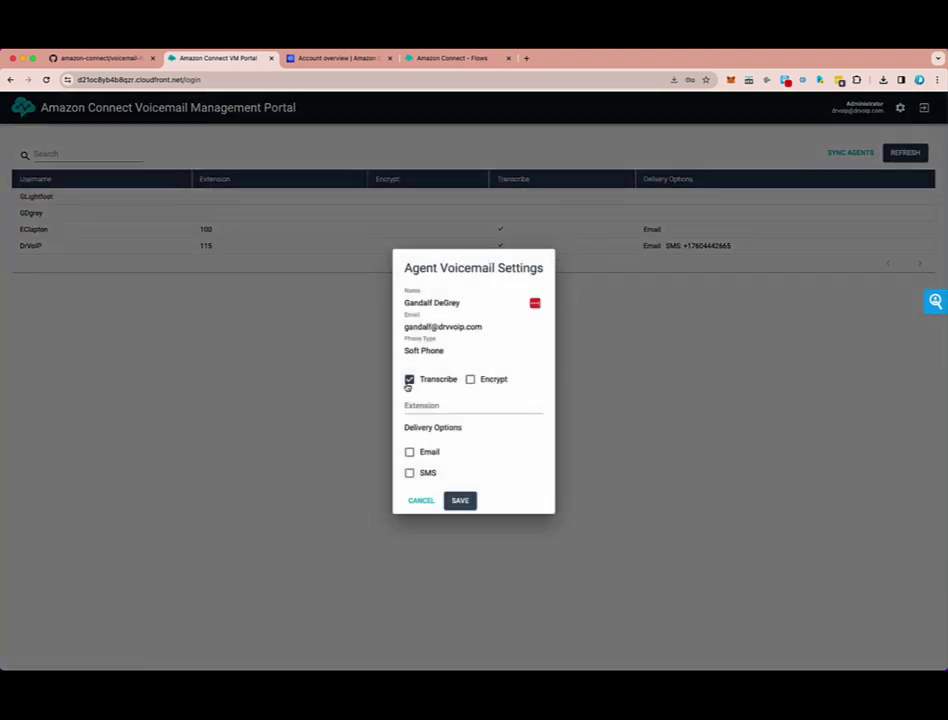
left_click(433, 410)
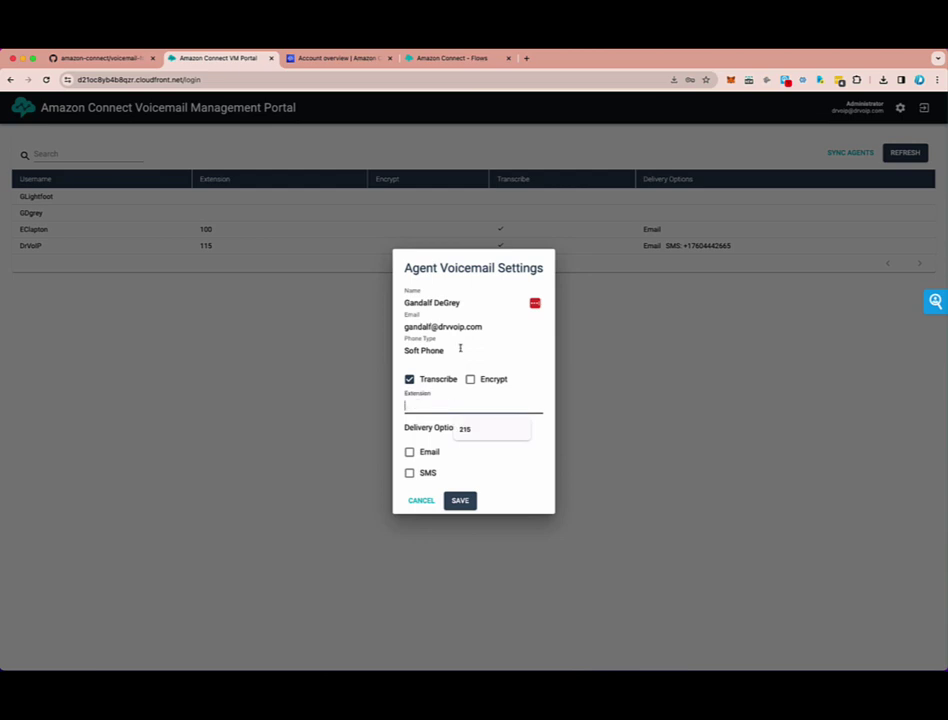
type("102")
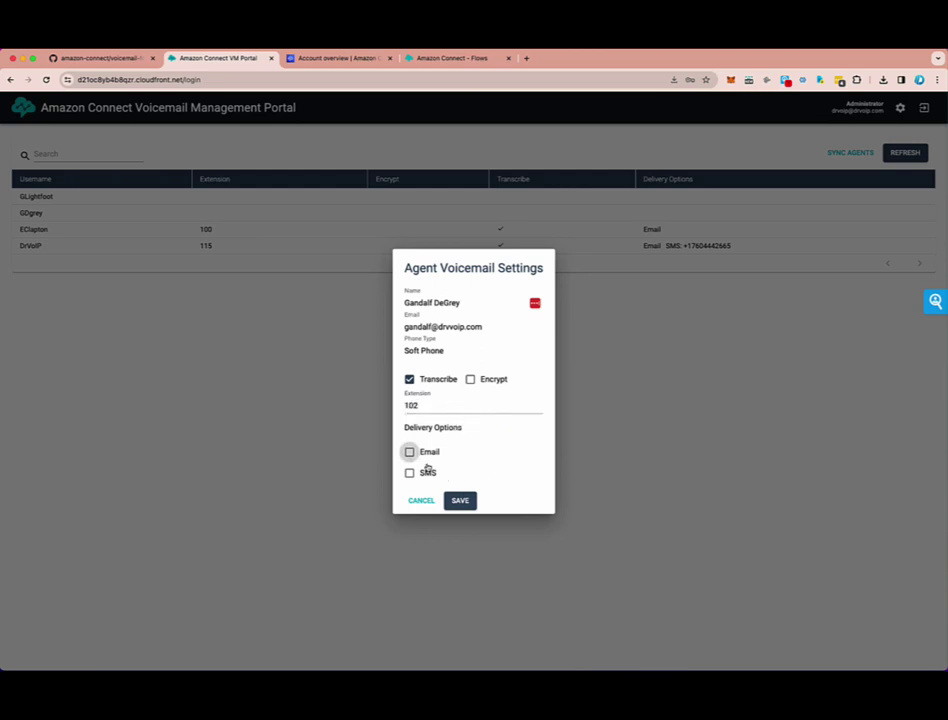
left_click(409, 452)
left_click(455, 503)
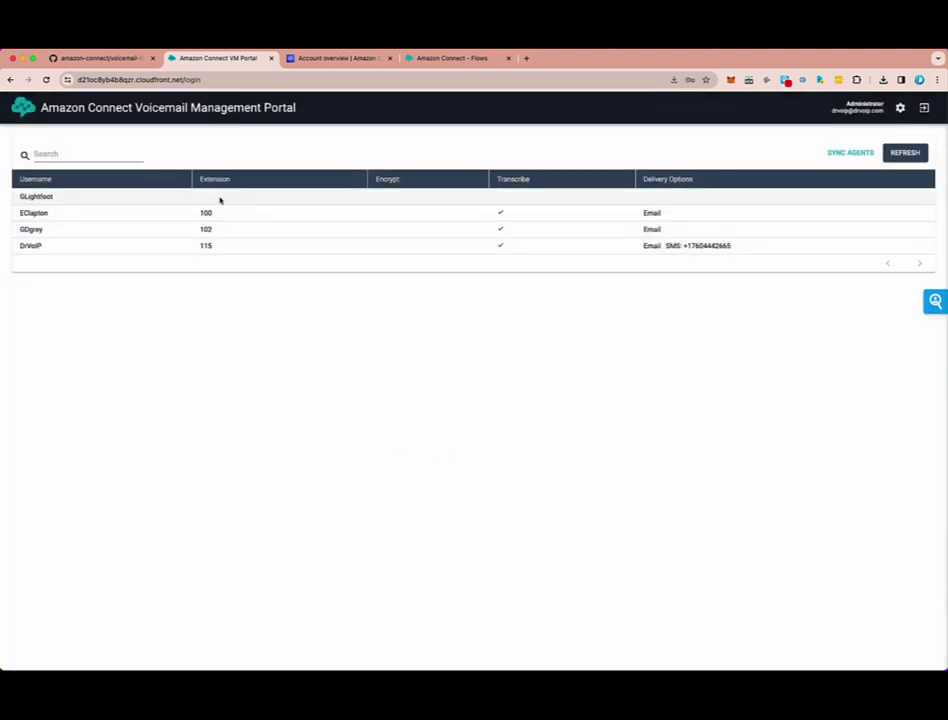
- Give the last unconfigured agent extension 103 with transcription and email delivery
left_click(204, 203)
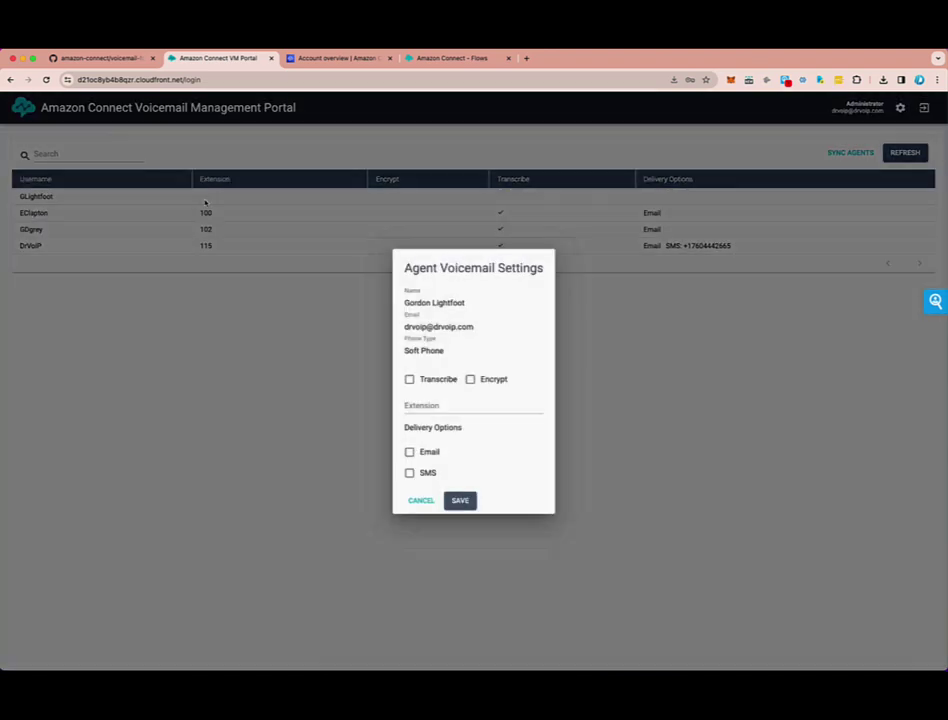
left_click(409, 380)
left_click(410, 404)
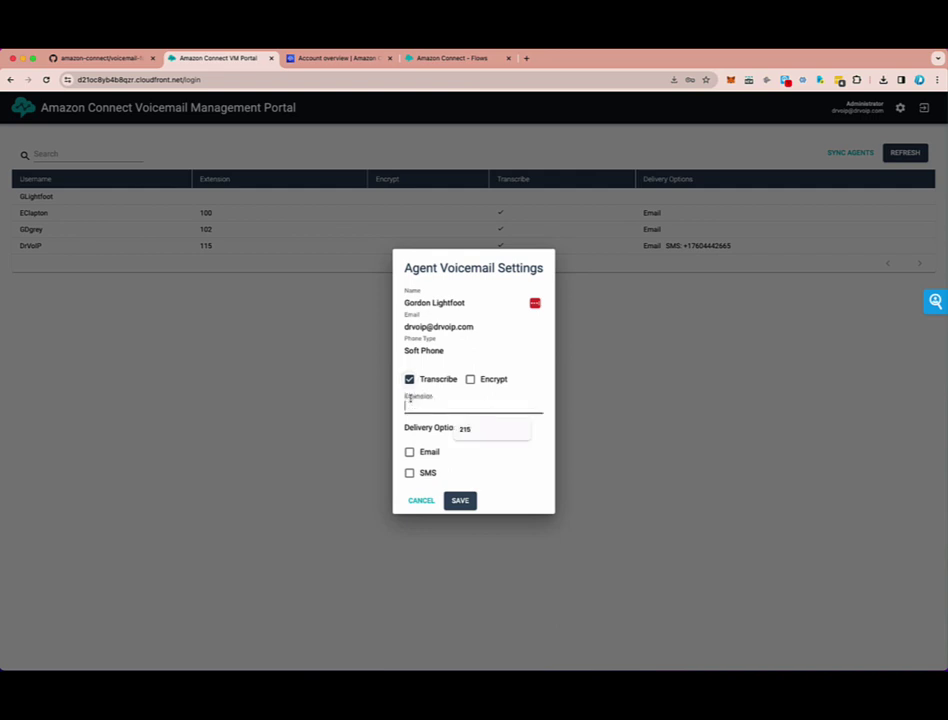
type("10")
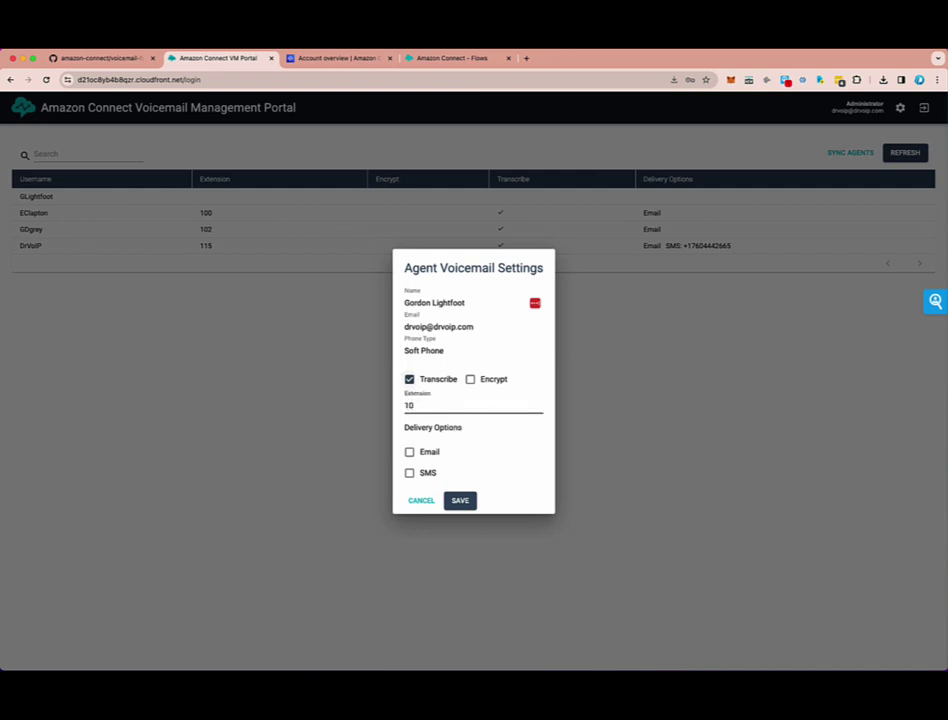
type("3")
left_click(409, 452)
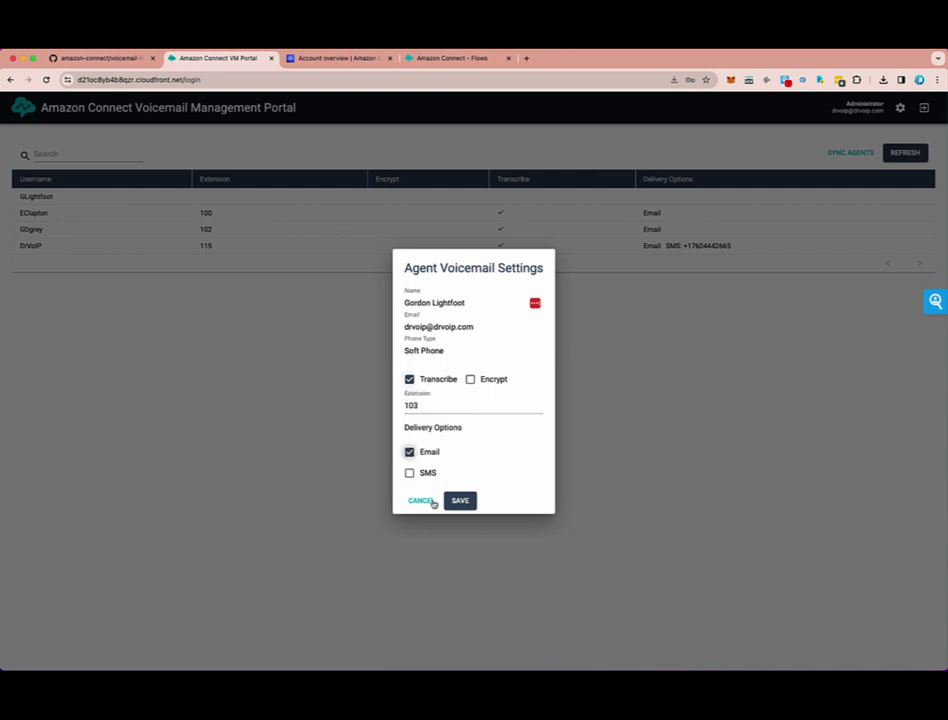
left_click(460, 501)
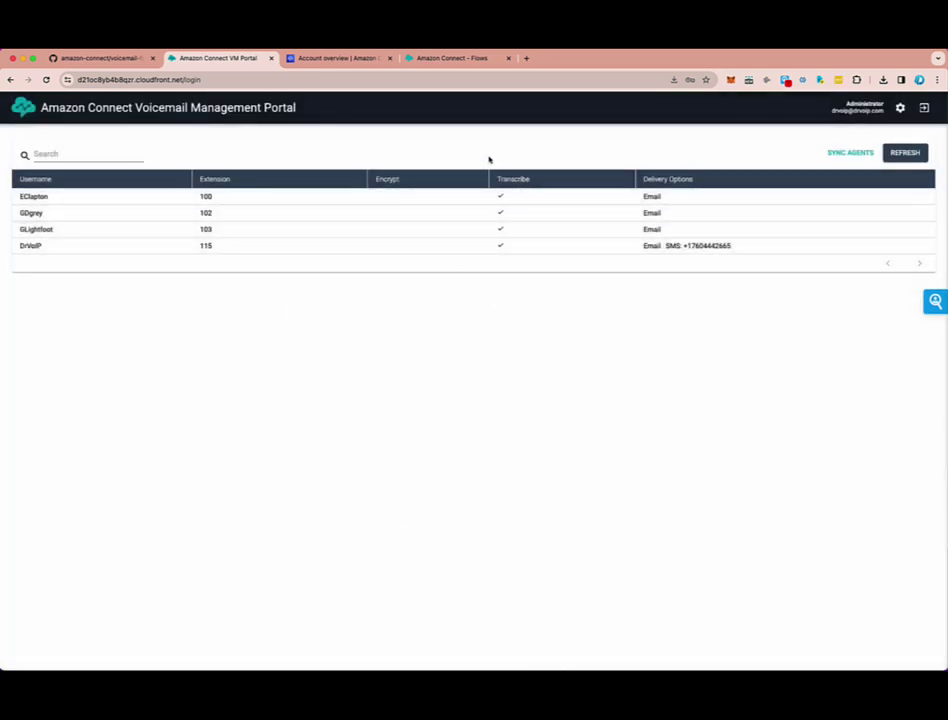
- Go from the Connect account overview to the instances list and open messagedialer
left_click(328, 62)
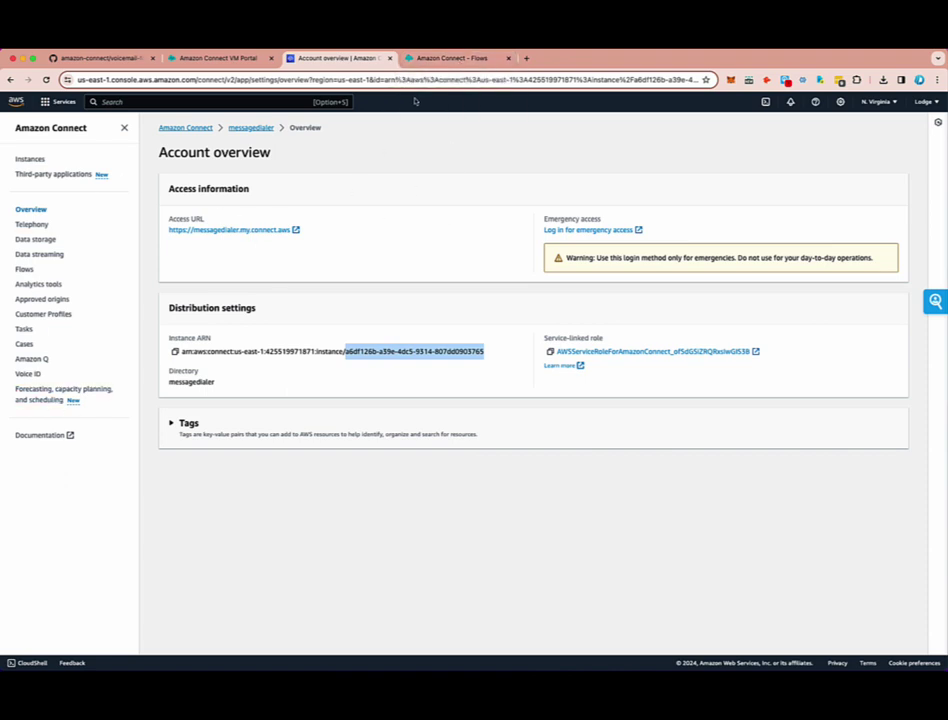
left_click(458, 58)
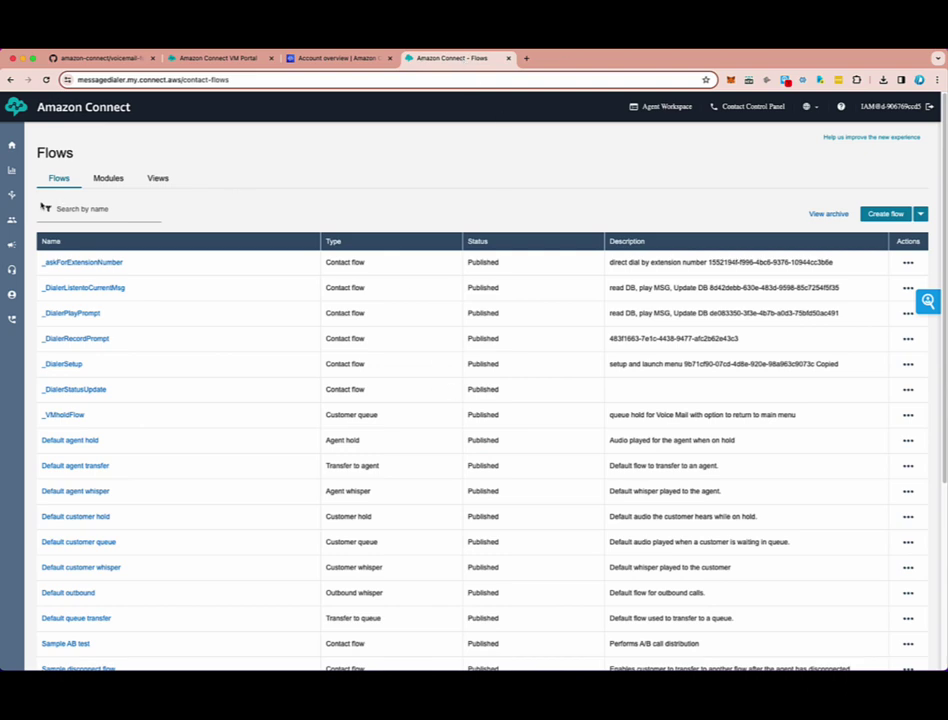
left_click(336, 58)
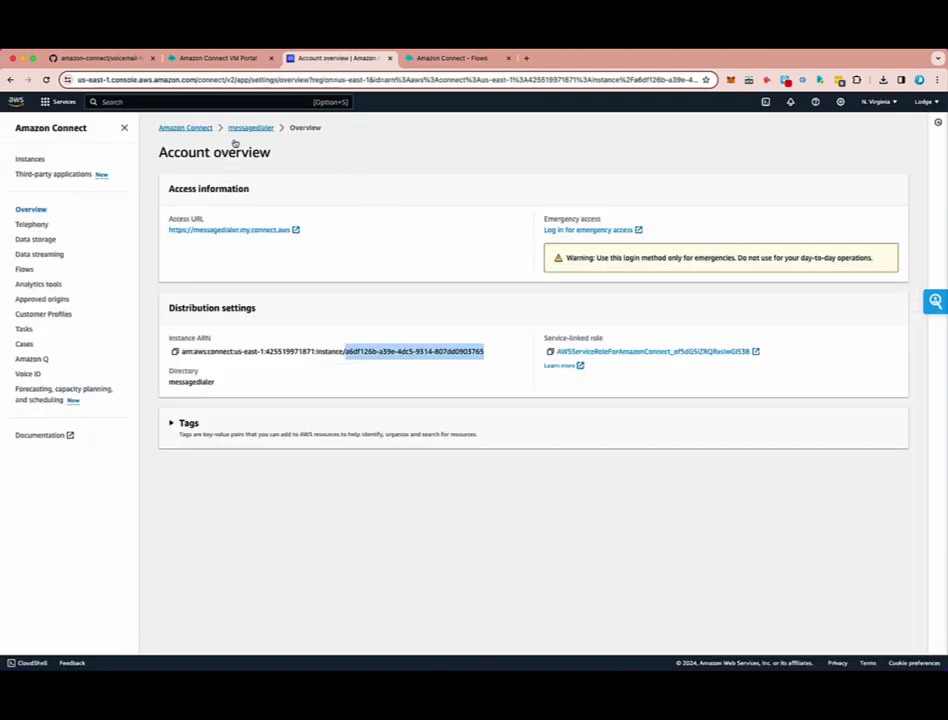
left_click(187, 128)
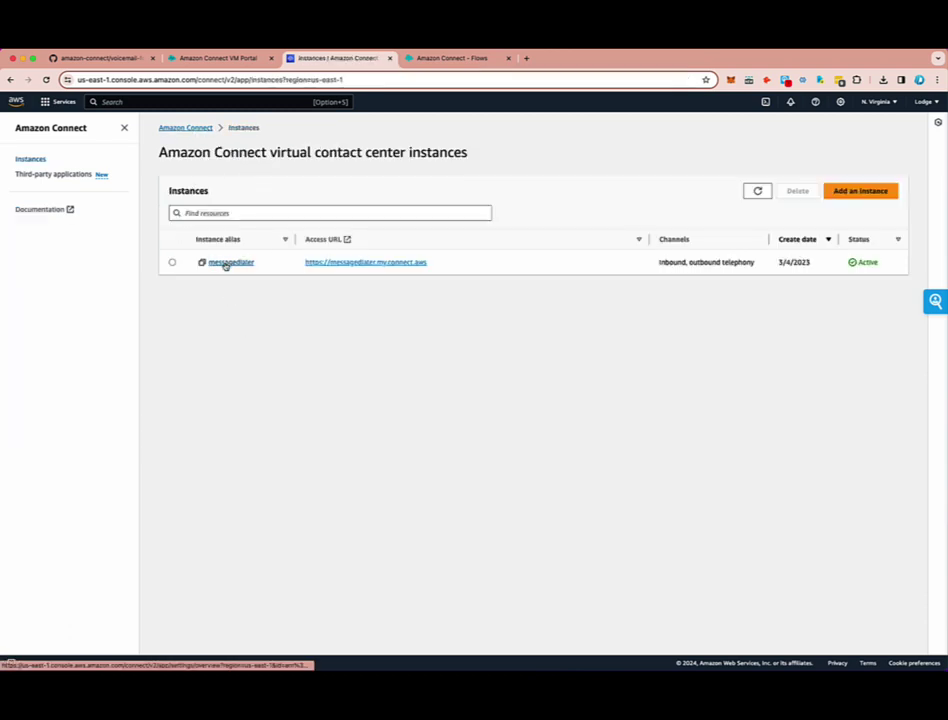
left_click(228, 263)
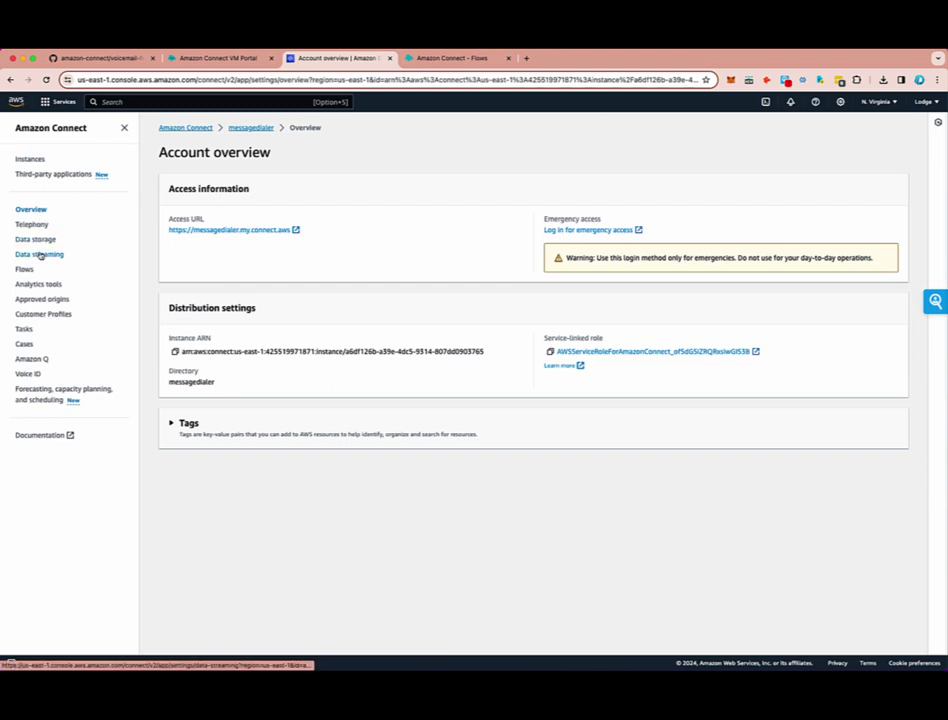
- Enable data streaming for messagedialer, sending contact trace records to the VoicemailStack Kinesis DataStream
left_click(40, 255)
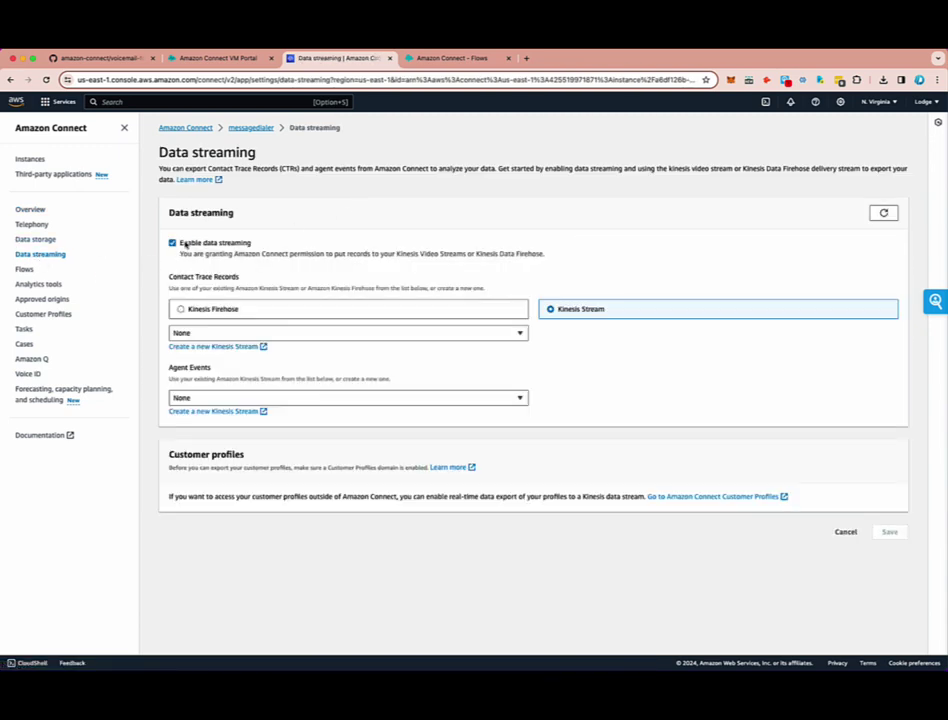
left_click_drag(185, 244, 269, 243)
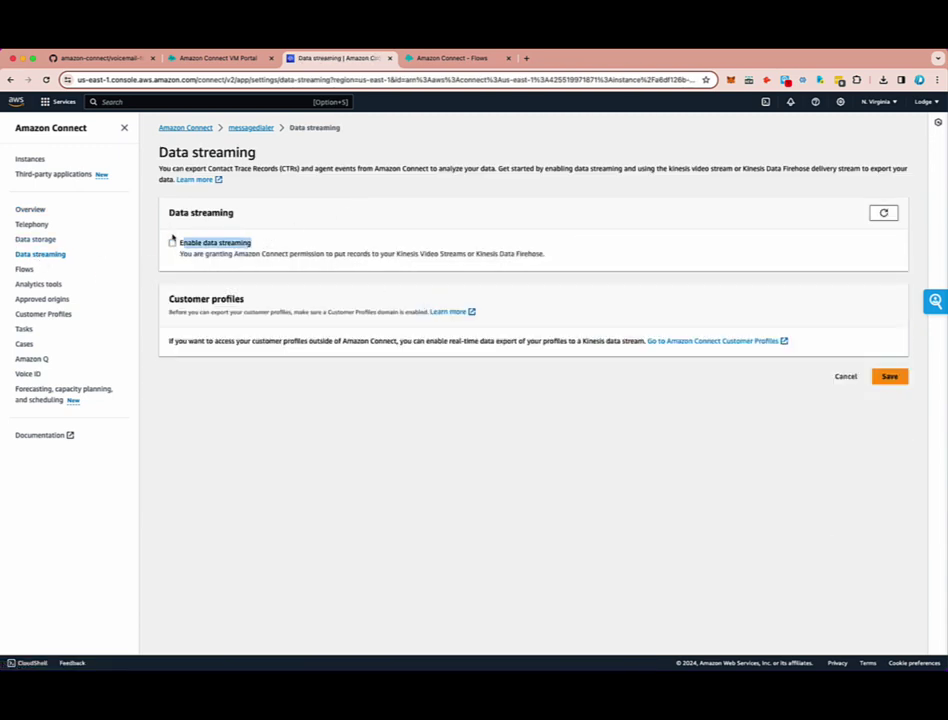
left_click(172, 242)
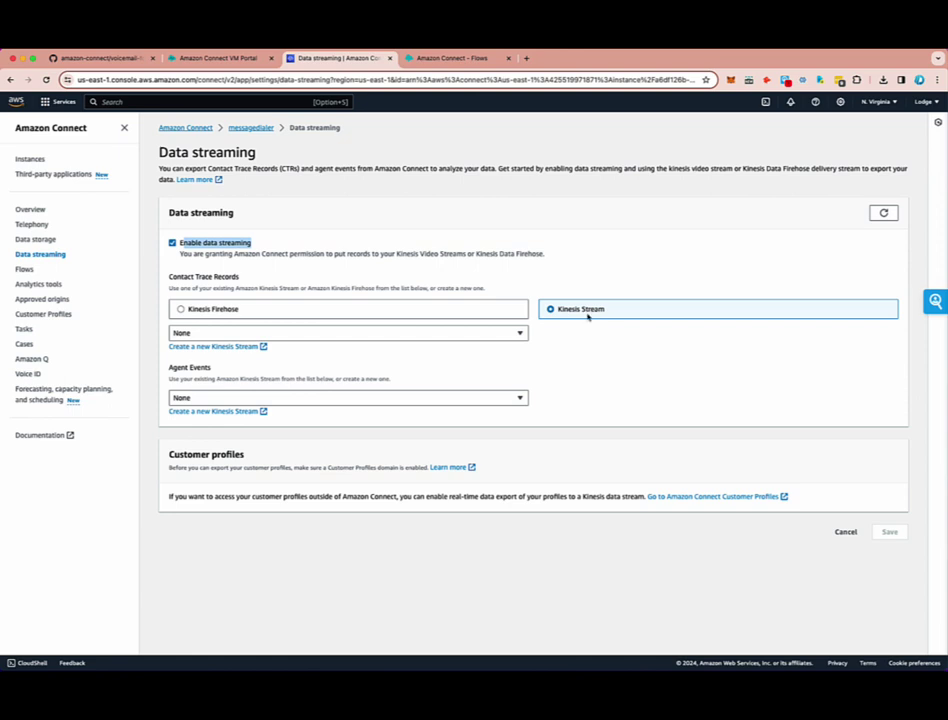
left_click(351, 336)
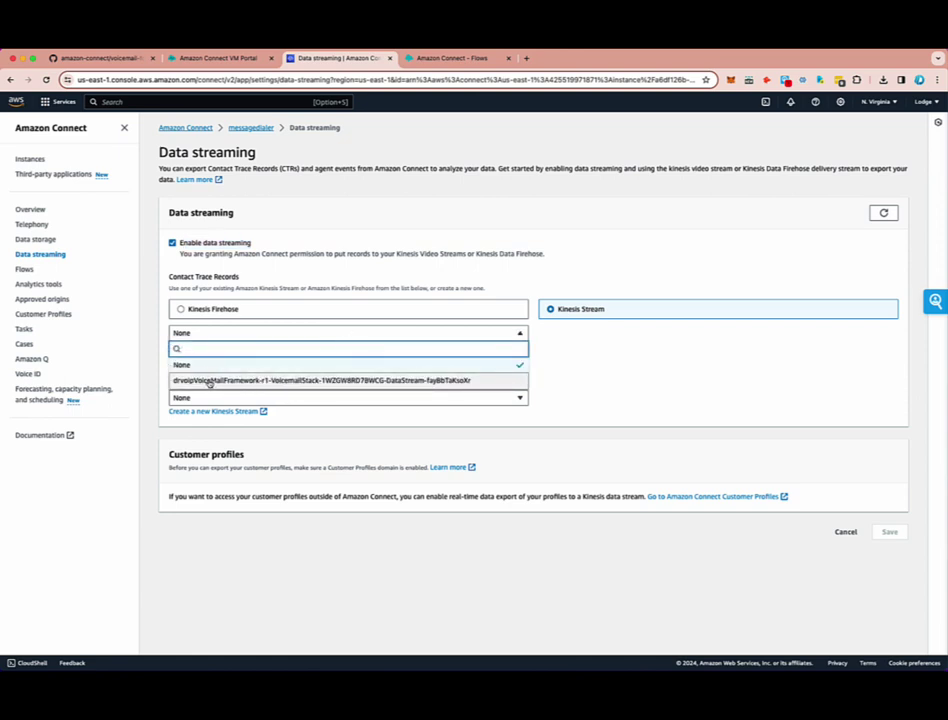
left_click(415, 384)
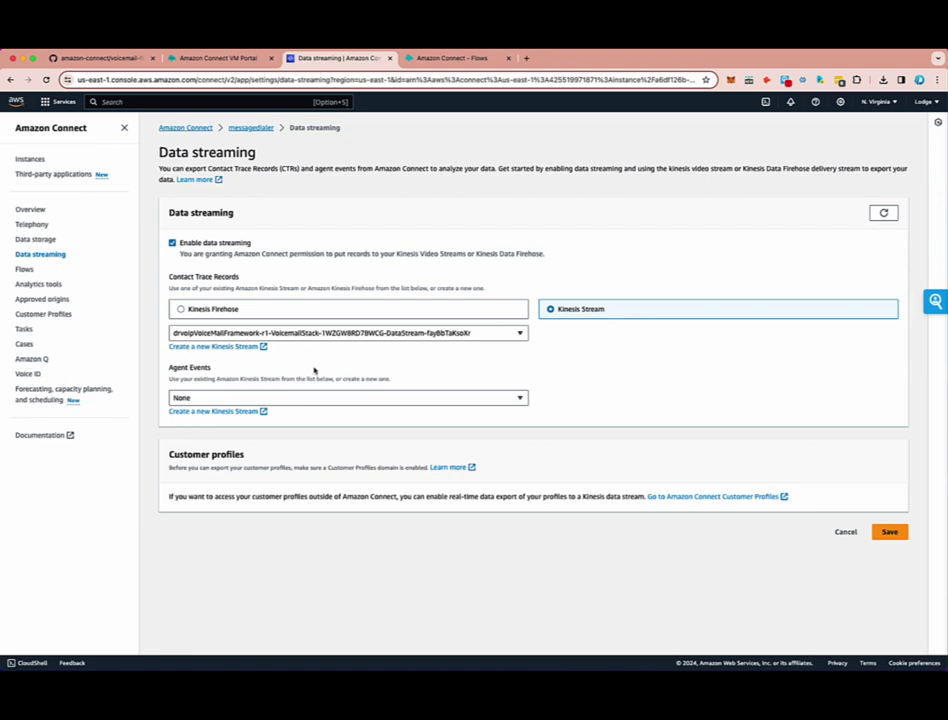
- Save the Kinesis data streaming settings and bring up the instance's Data storage page
left_click(891, 533)
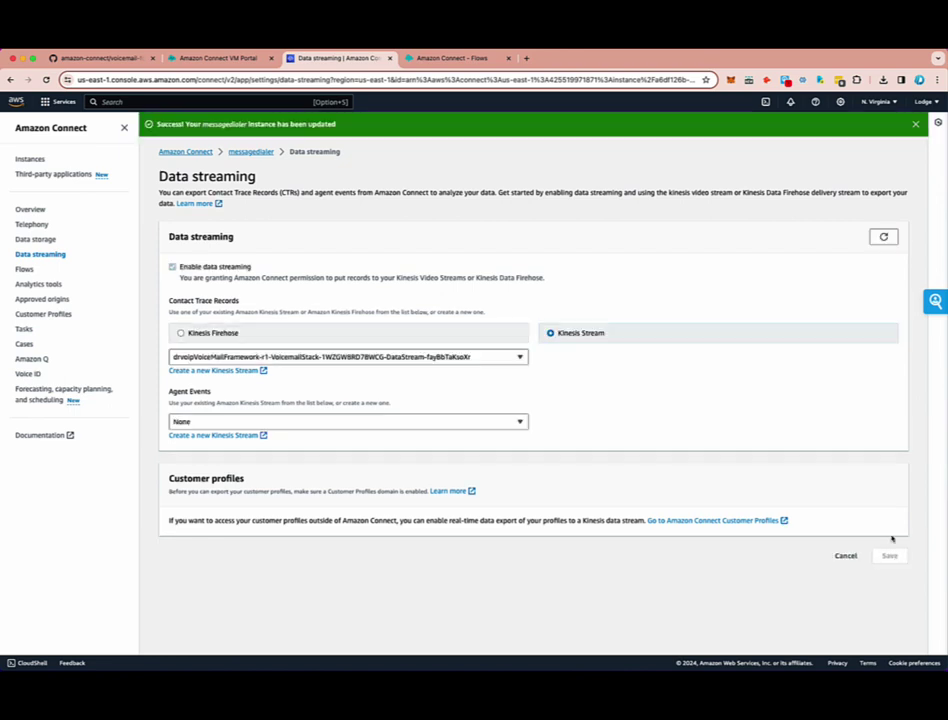
left_click(40, 240)
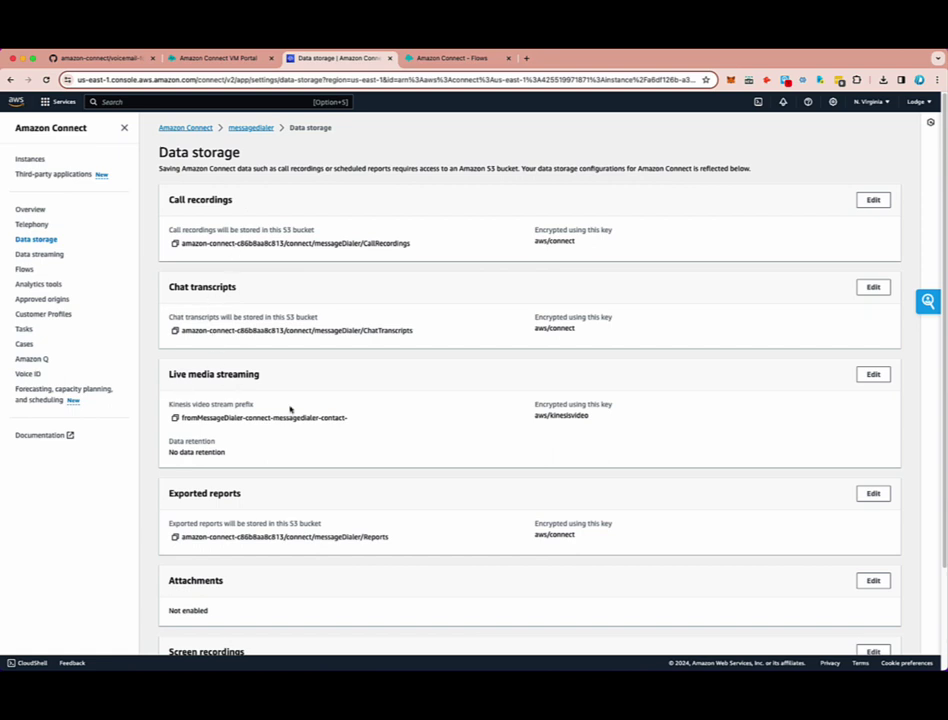
- Confirm live media streaming is enabled with prefix fromMessageDialer, then return to Data streaming
left_click(873, 375)
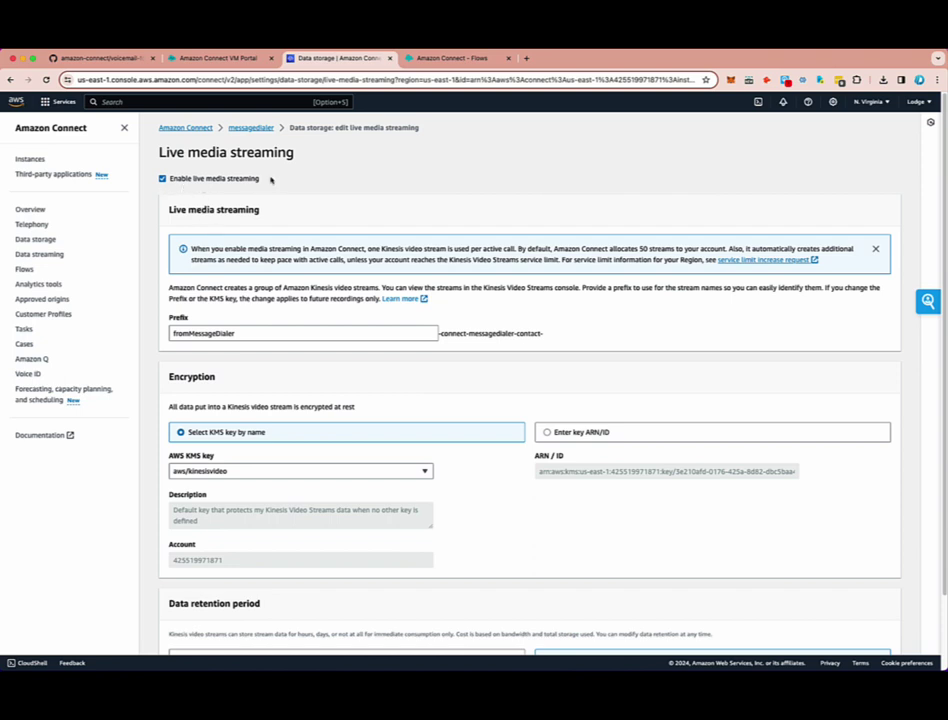
left_click_drag(270, 180, 195, 197)
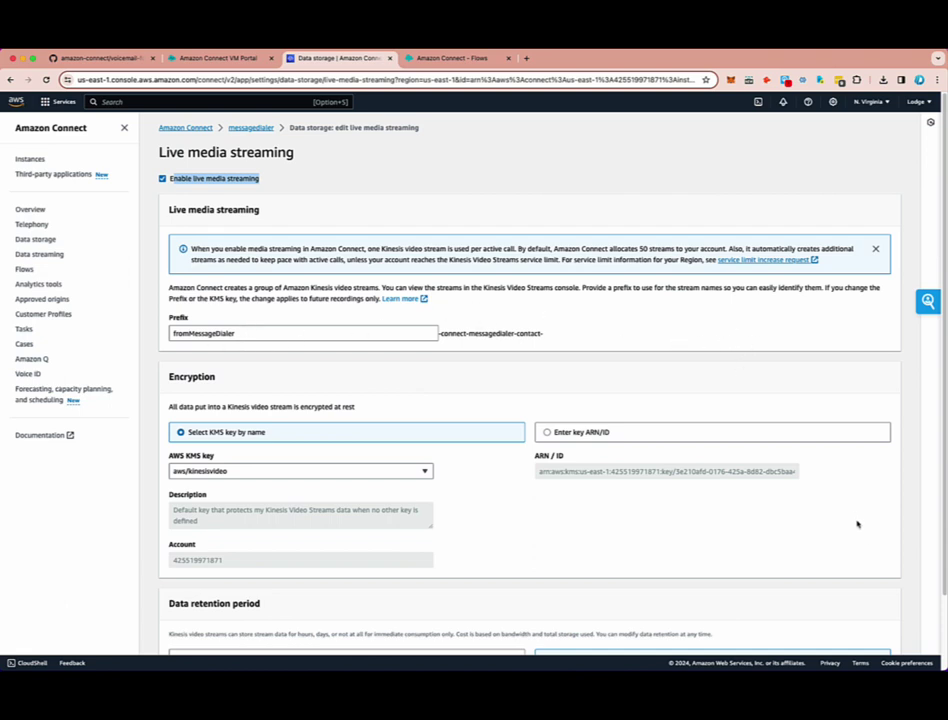
scroll(857, 521, "down", 2)
scroll(855, 497, "up", 2)
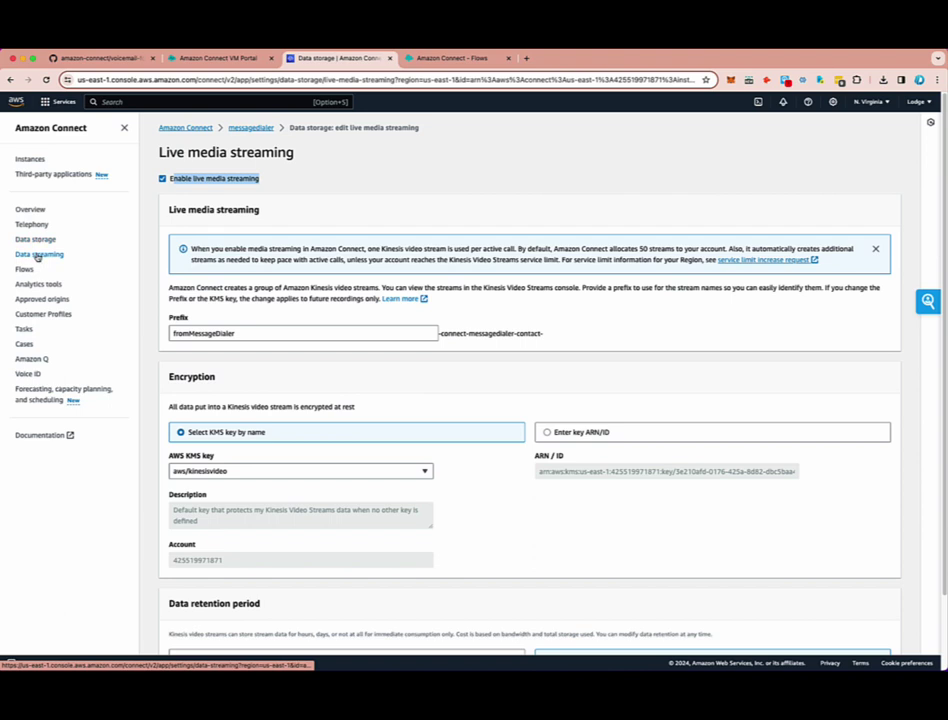
left_click(37, 256)
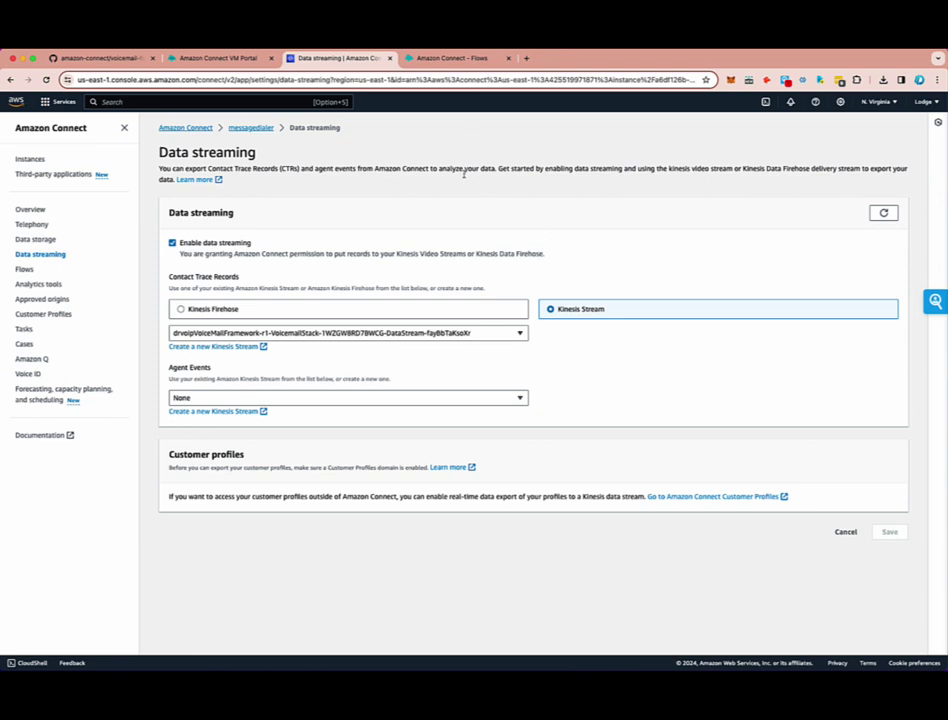
- Create a new contact flow by importing VM-Greeting.json from the Downloads folder
left_click(446, 59)
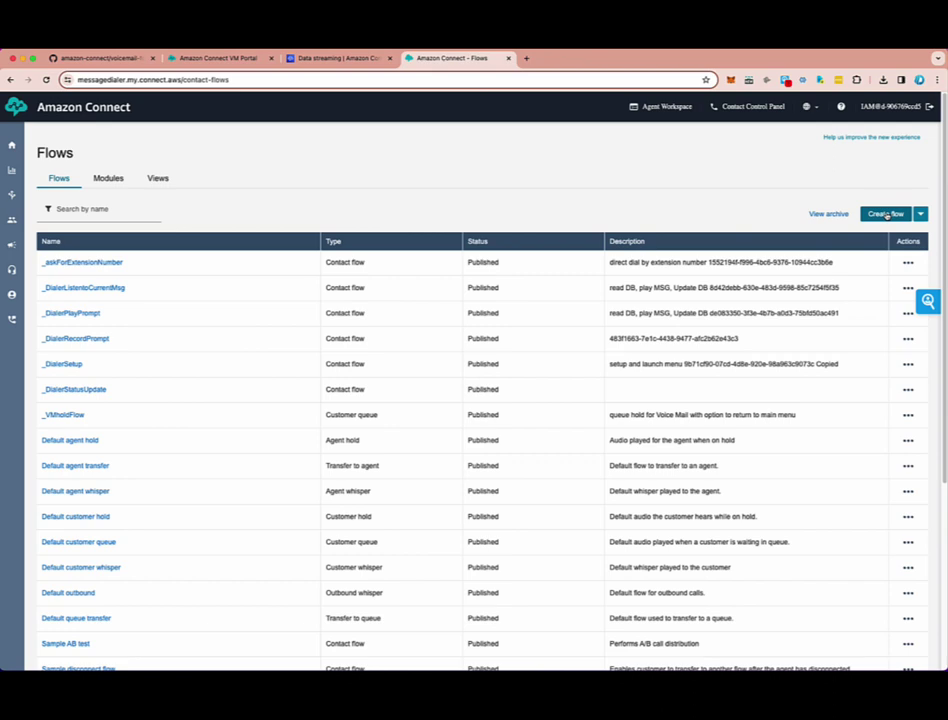
left_click(886, 215)
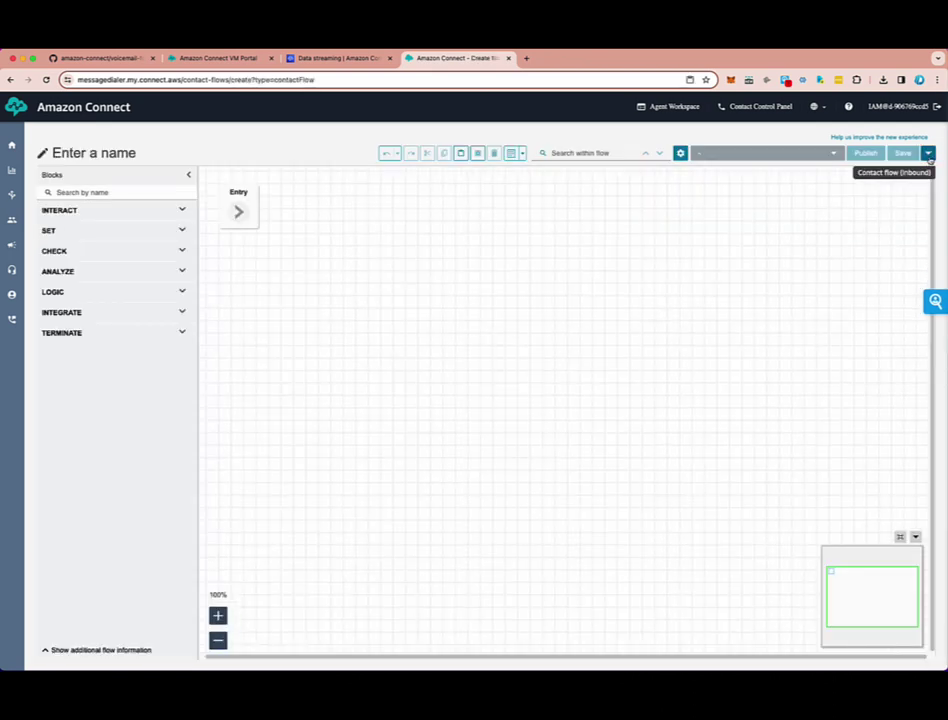
left_click(929, 155)
left_click(912, 188)
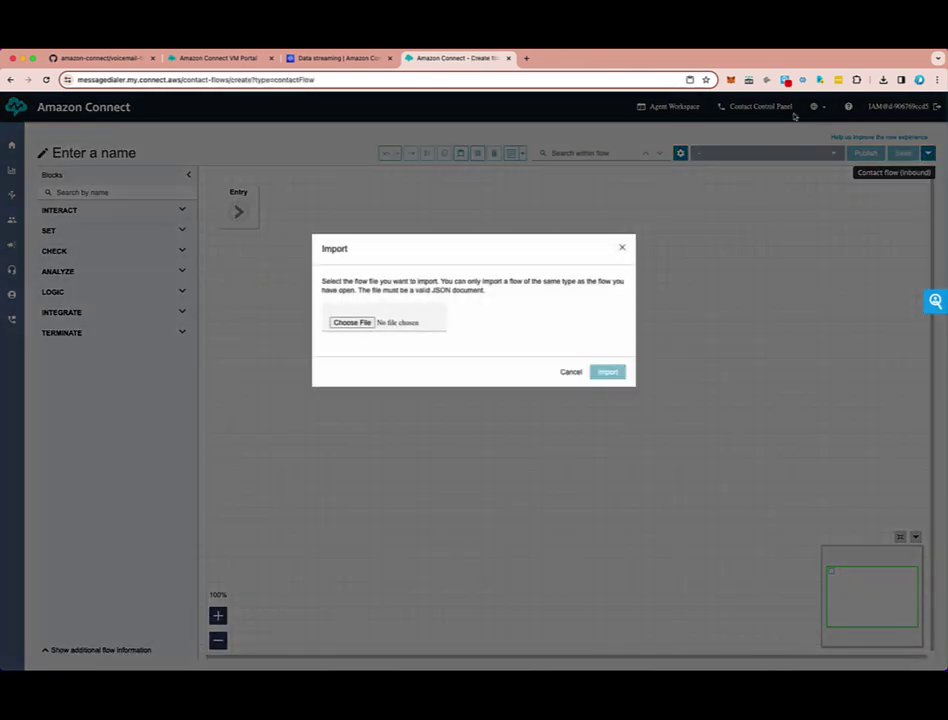
left_click(337, 324)
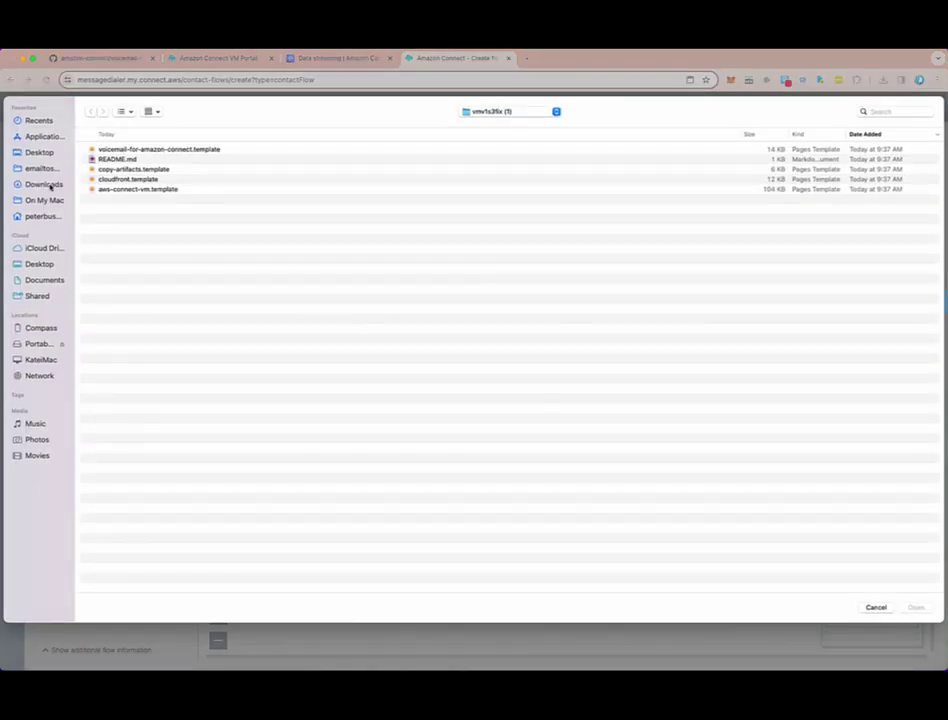
left_click(45, 185)
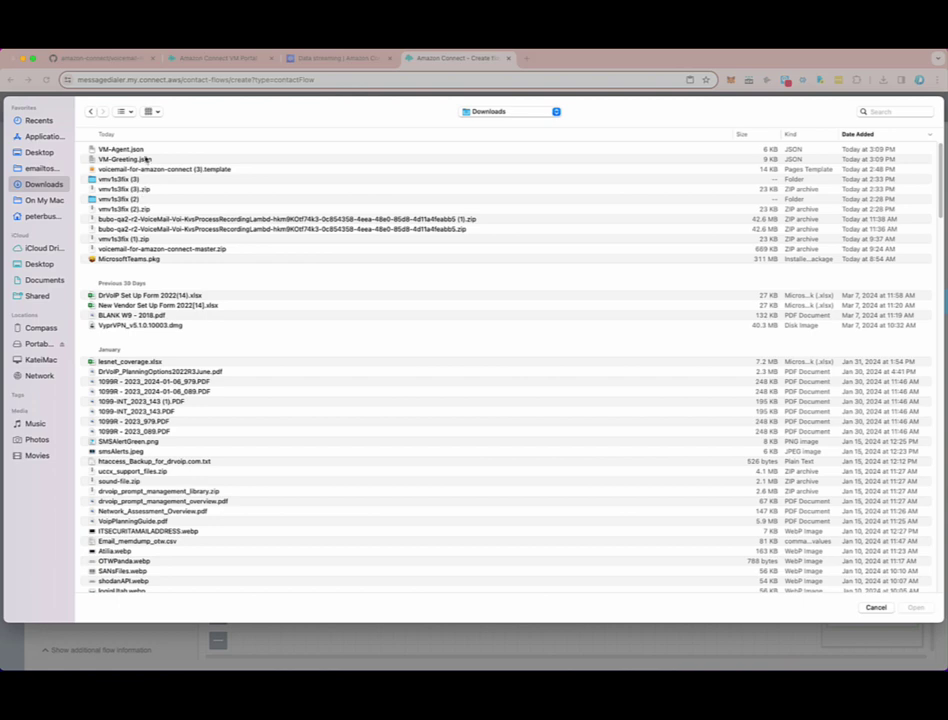
left_click(133, 160)
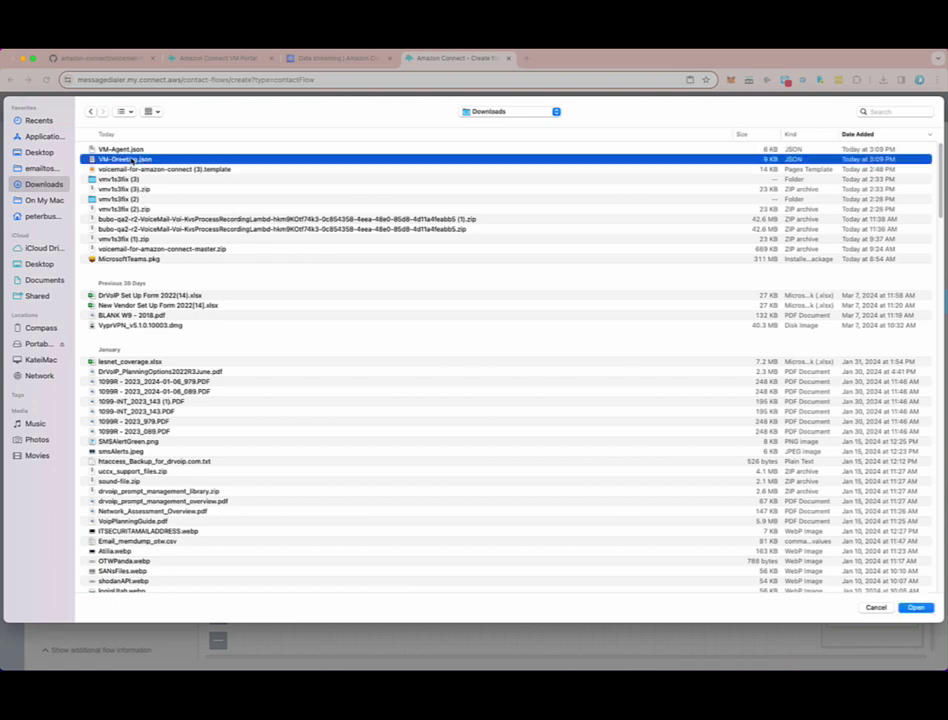
left_click(915, 607)
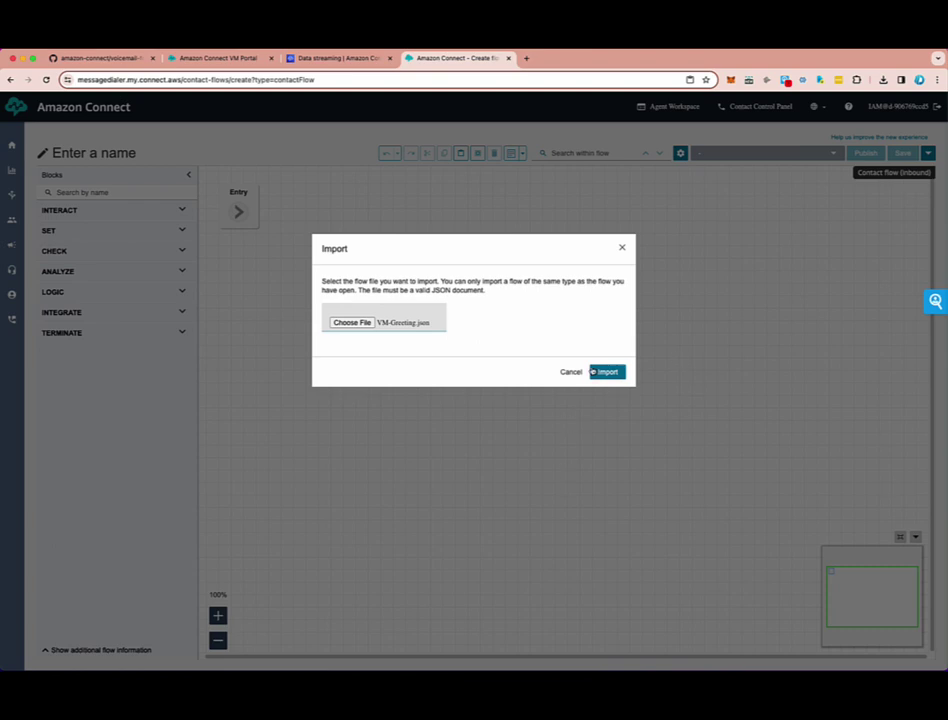
left_click(608, 372)
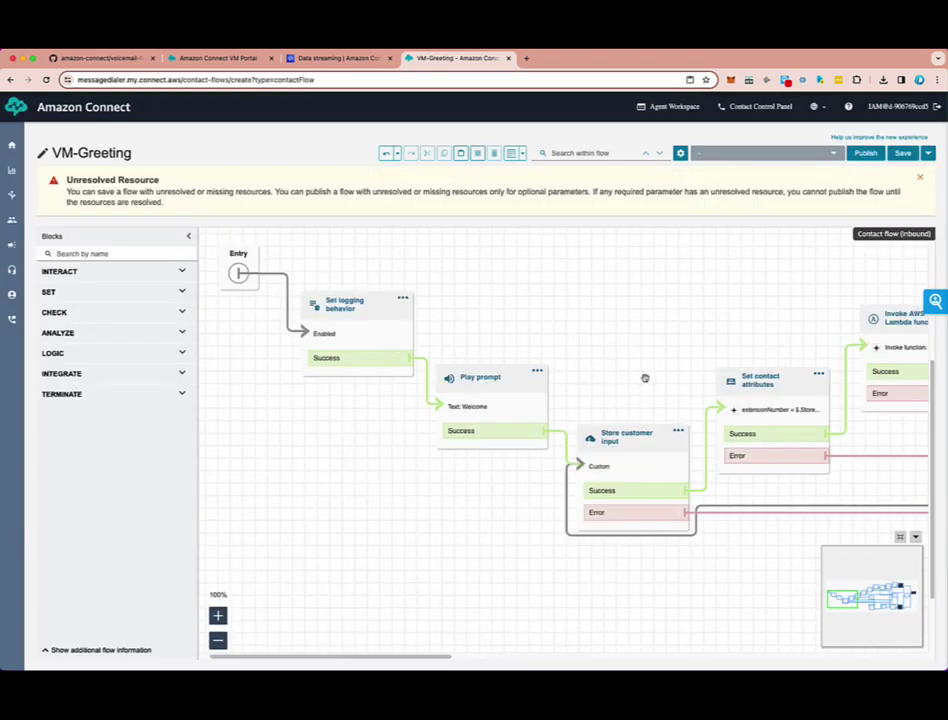
- Pan through VM-Greeting's Play prompt, queue, Check staffing and Lambda blocks, then return to Data streaming
left_click_drag(732, 336, 40, 488)
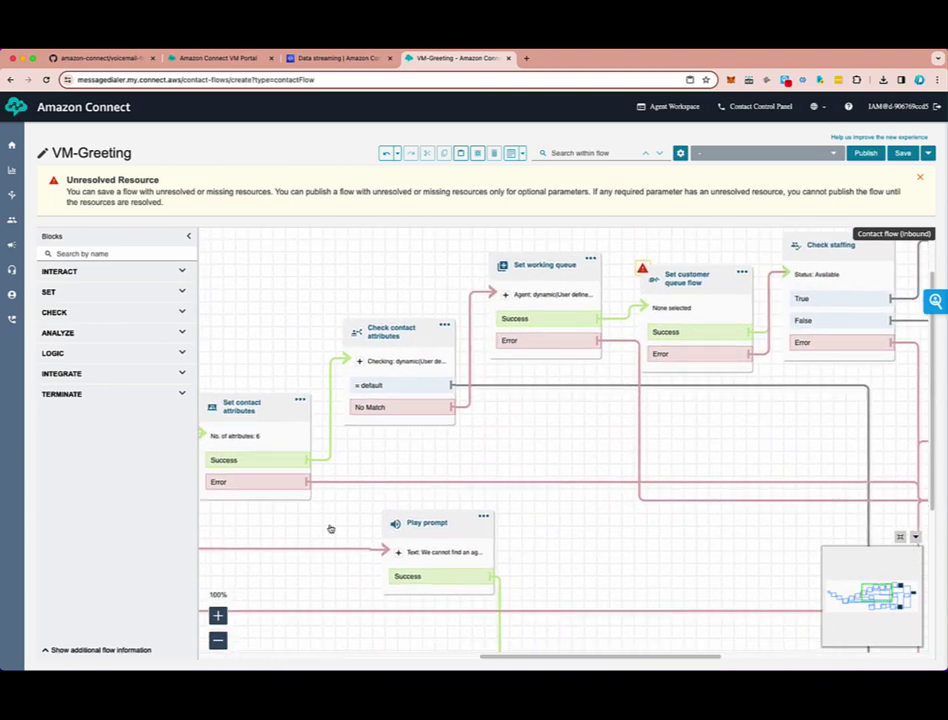
left_click_drag(800, 440, 256, 381)
left_click_drag(727, 337, 910, 402)
left_click_drag(656, 402, 911, 406)
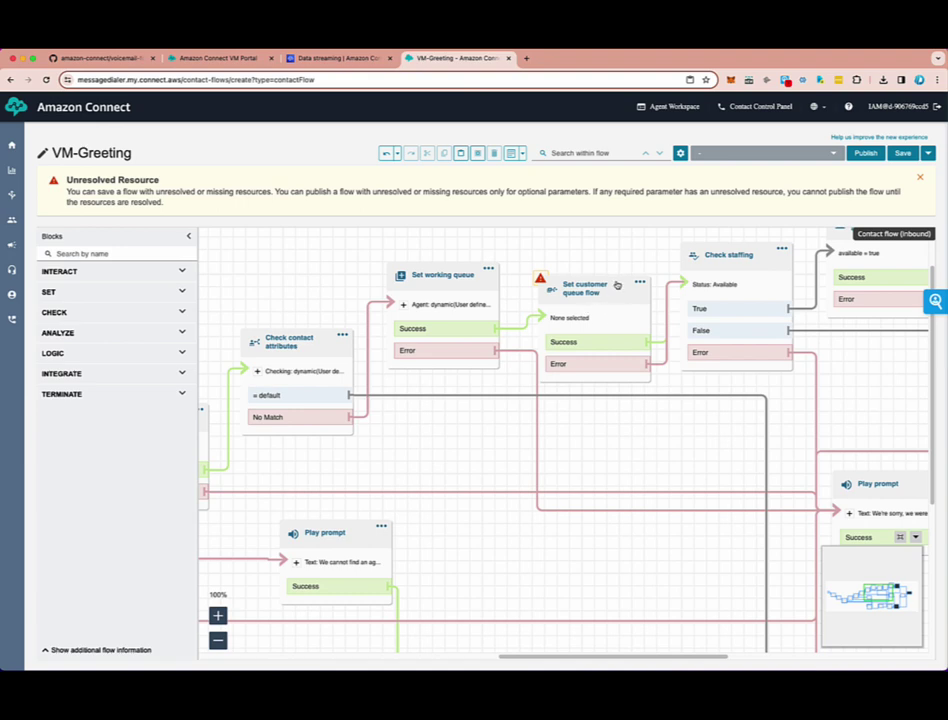
left_click_drag(457, 431, 797, 370)
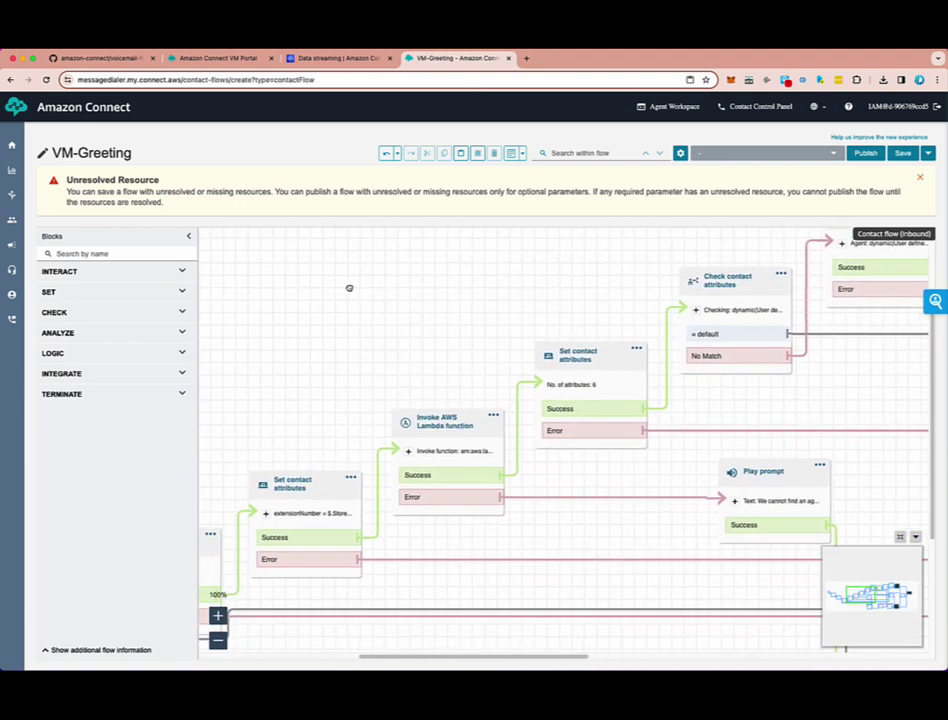
left_click_drag(349, 286, 657, 221)
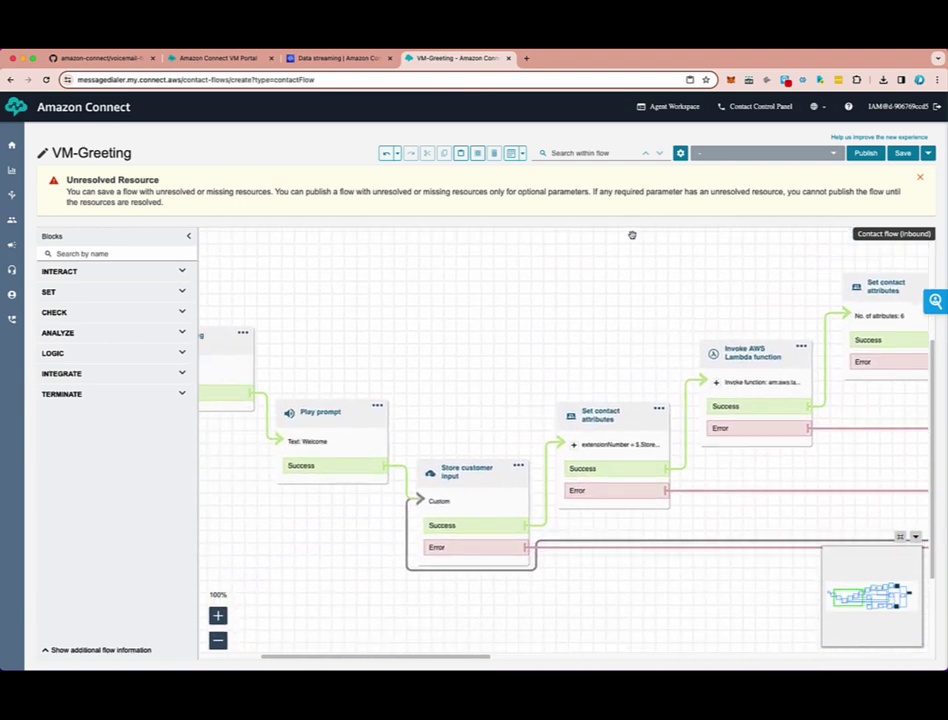
left_click(336, 58)
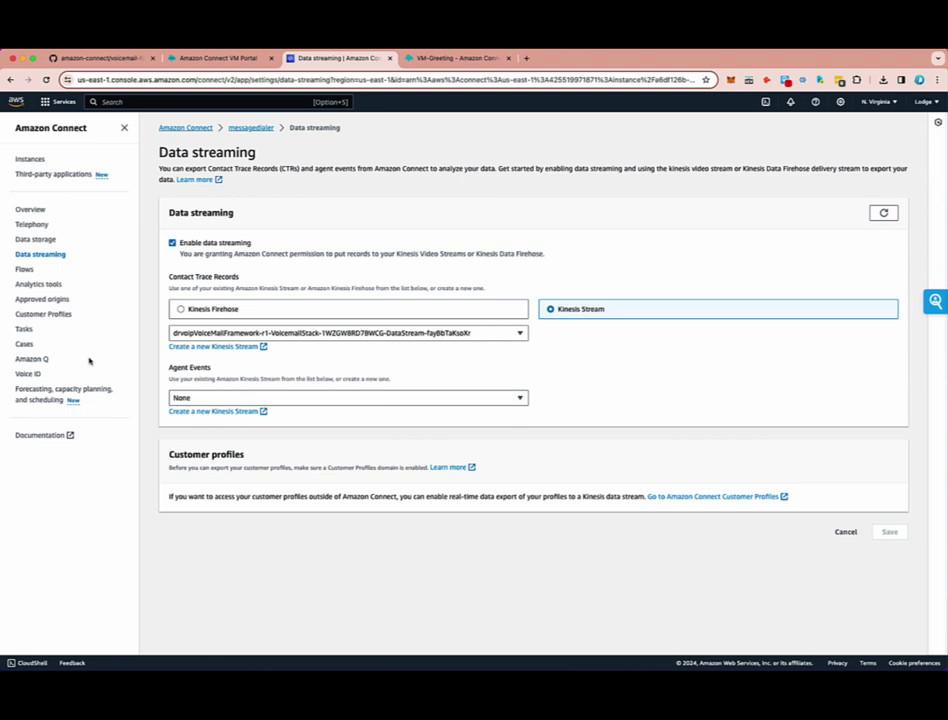
- Add the GetAgentByExtension Lambda function to the instance's flows, bringing its Lambda count to 6
left_click(24, 269)
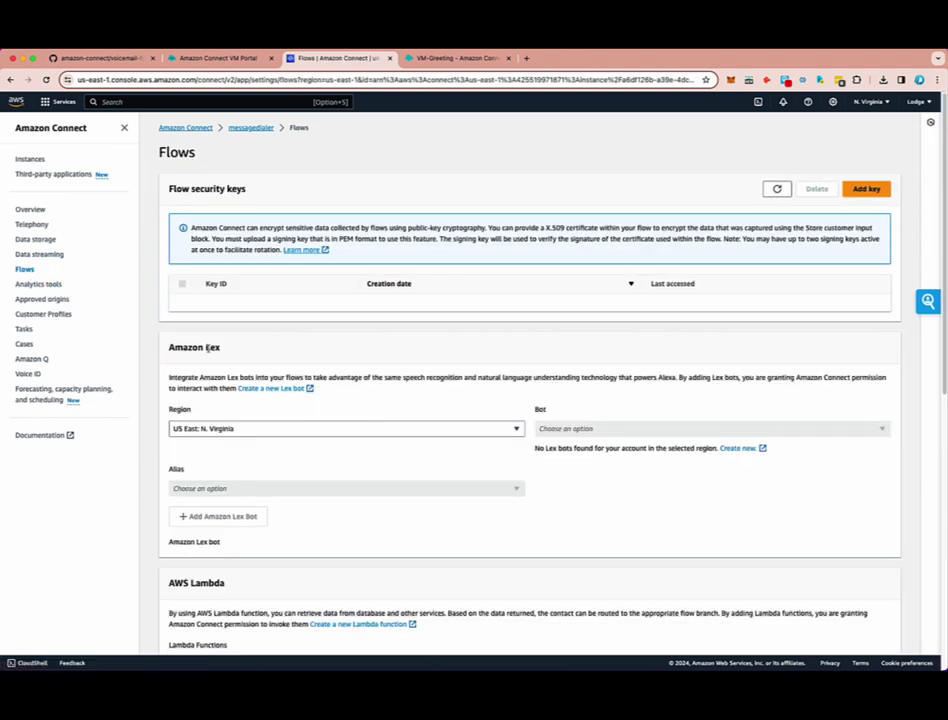
scroll(321, 553, "down", 5)
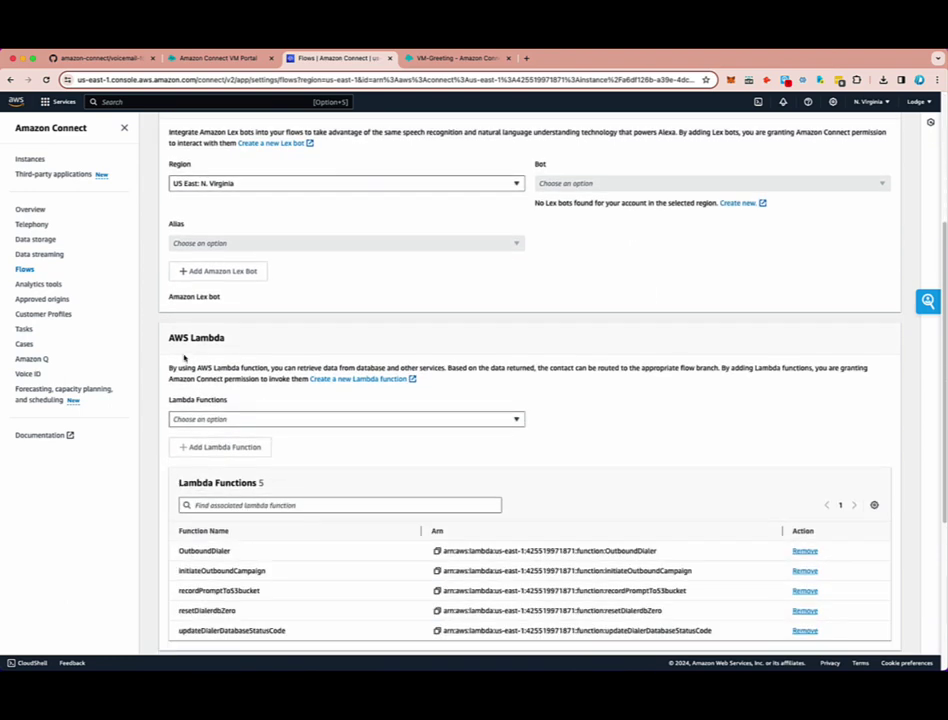
left_click(350, 420)
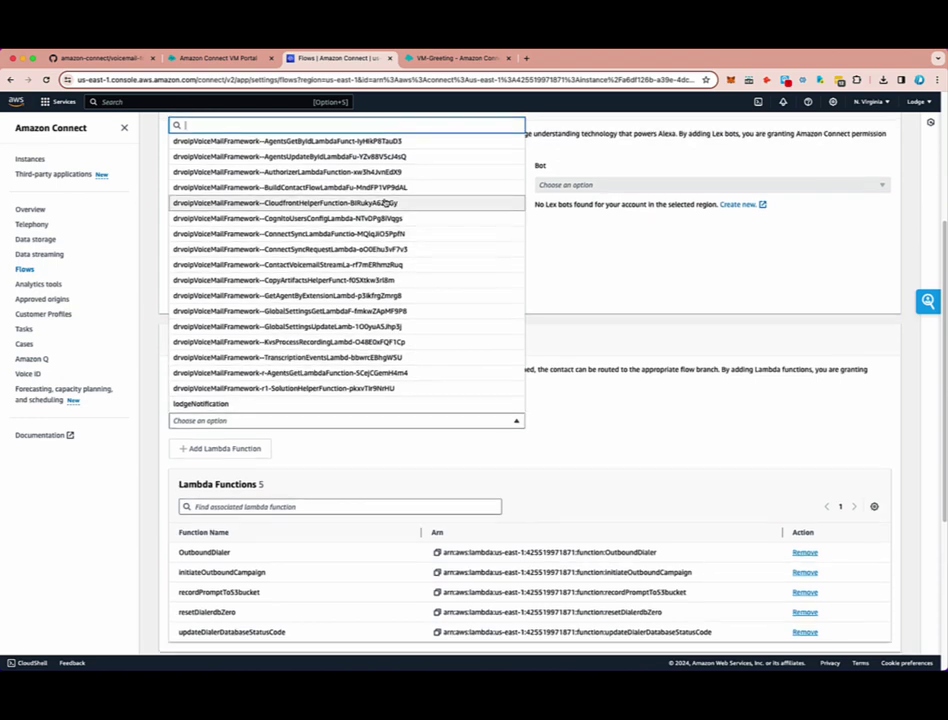
scroll(380, 210, "up", 3)
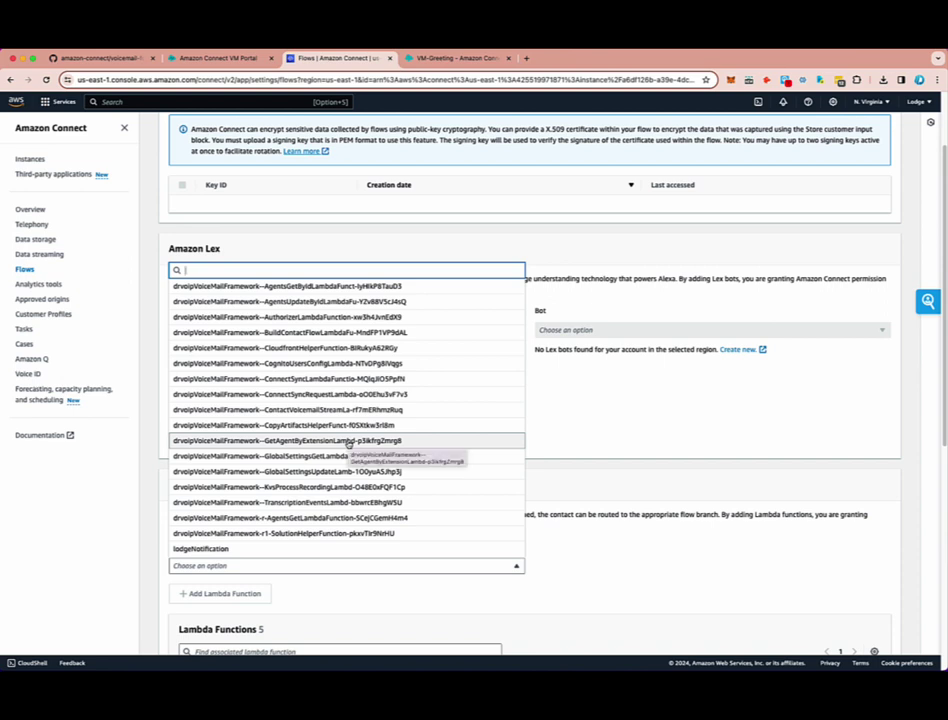
left_click(348, 442)
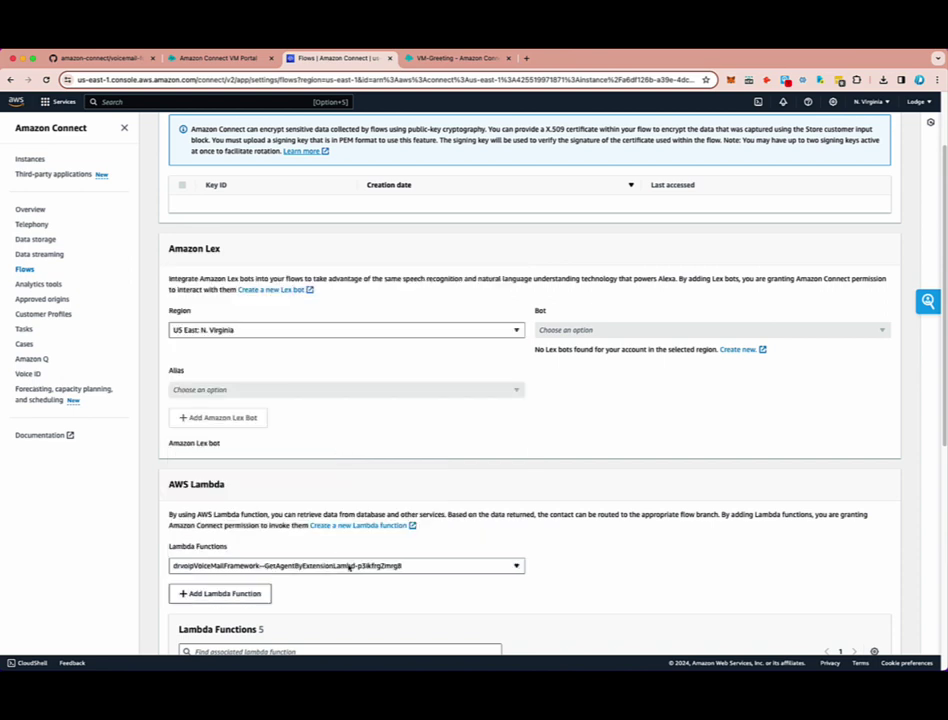
left_click(237, 595)
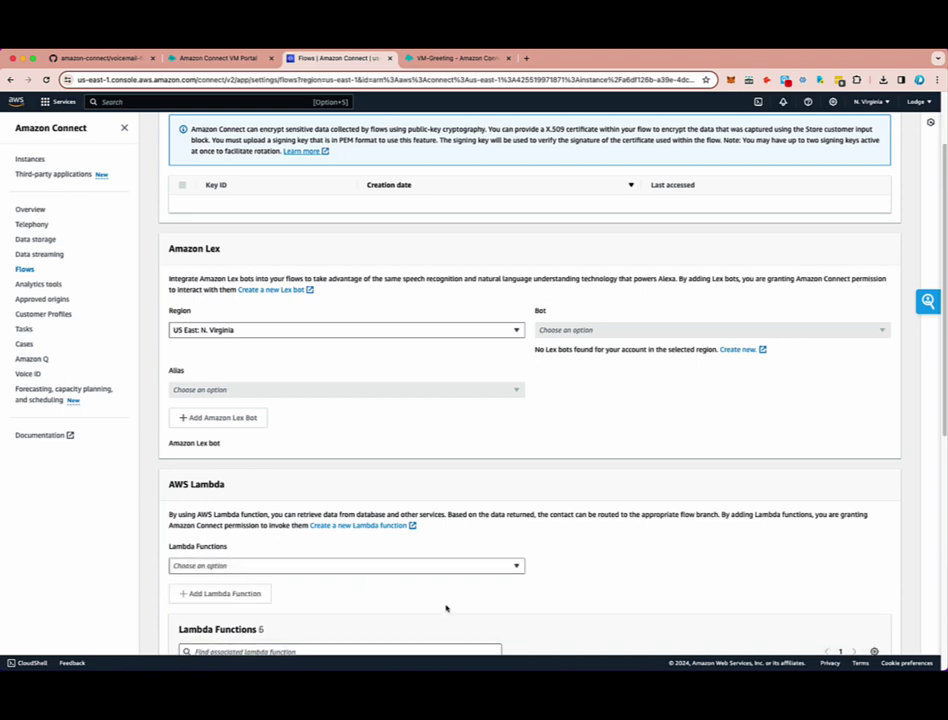
scroll(446, 606, "down", 3)
scroll(438, 457, "up", 2)
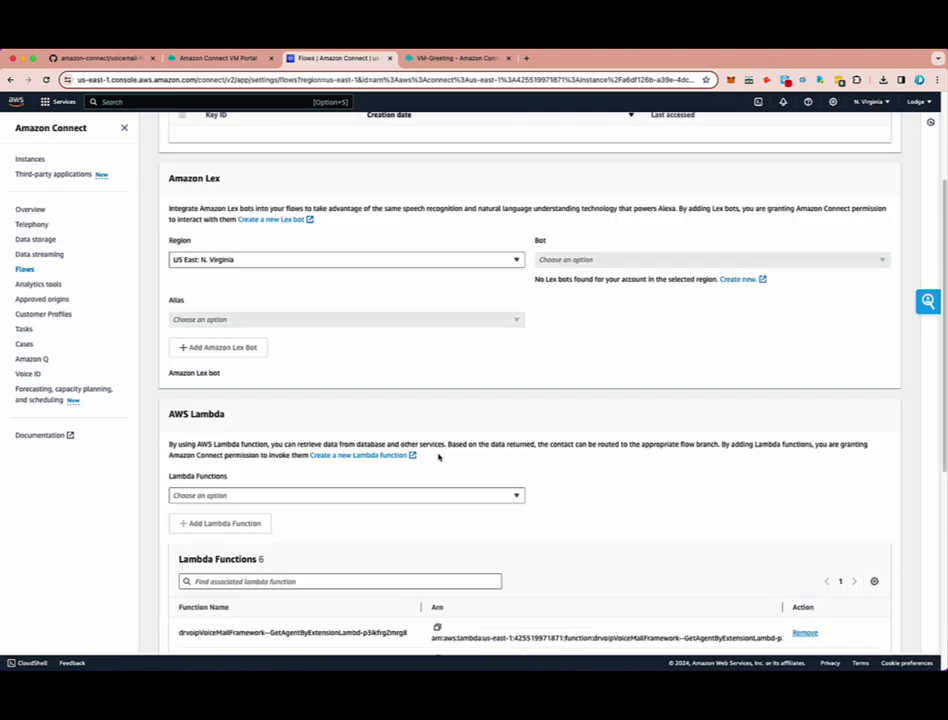
scroll(438, 457, "up", 3)
left_click(455, 58)
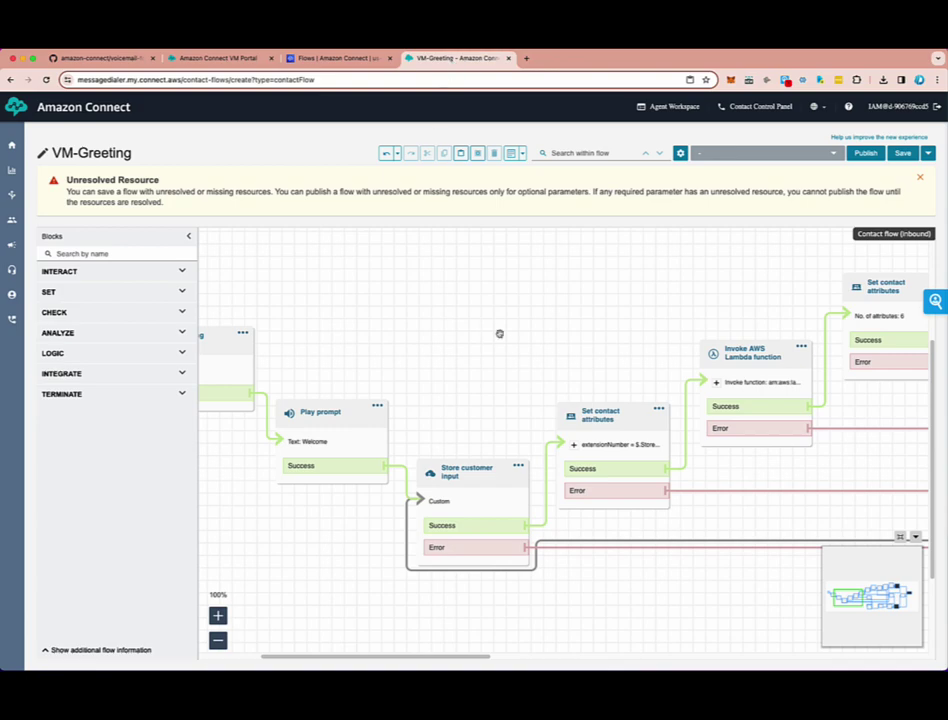
- Reselect the voicemail get-agent-by-extension function in the Invoke AWS Lambda block
left_click_drag(461, 362, 313, 394)
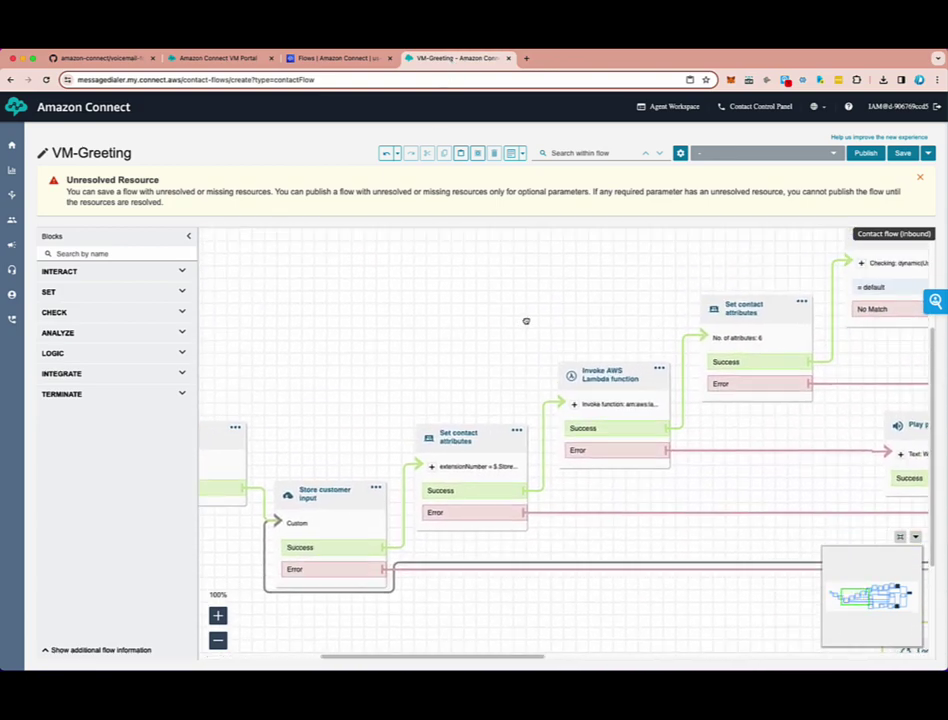
scroll(526, 321, "right", 5)
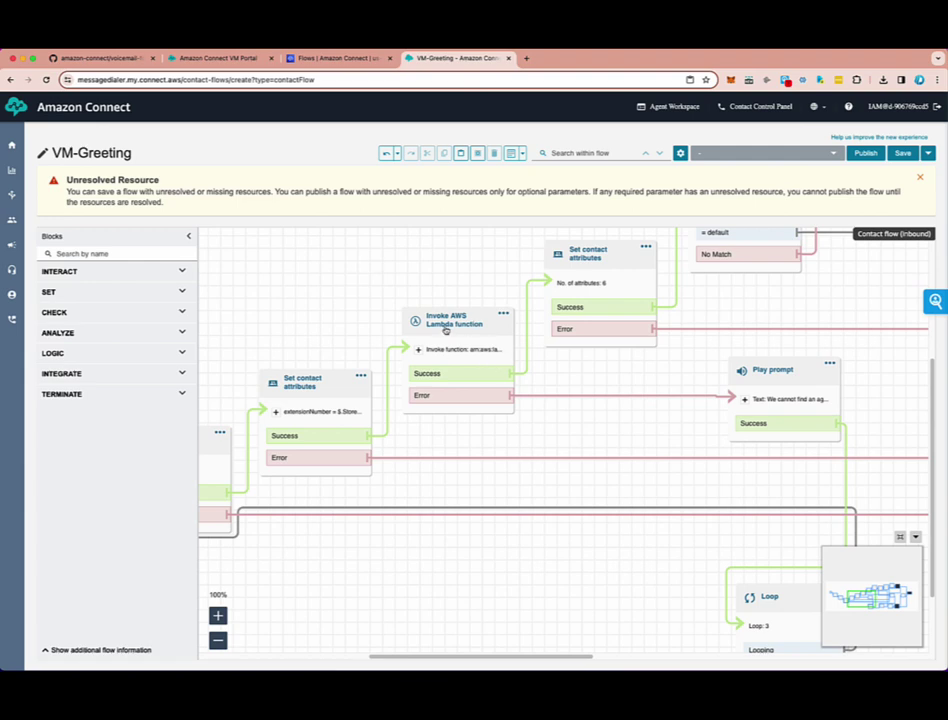
left_click(450, 325)
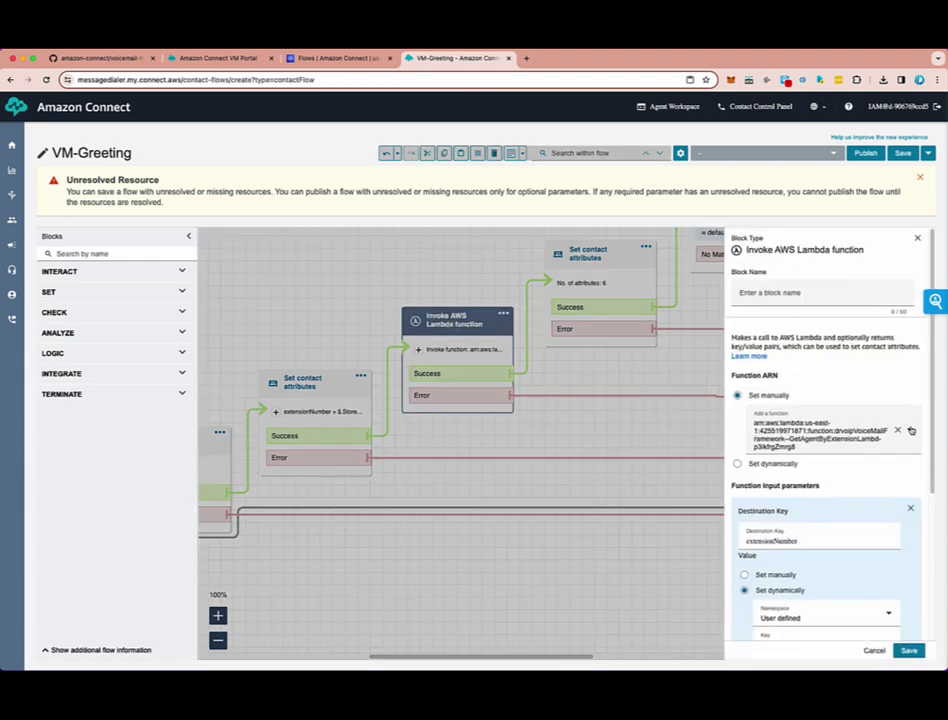
left_click(908, 430)
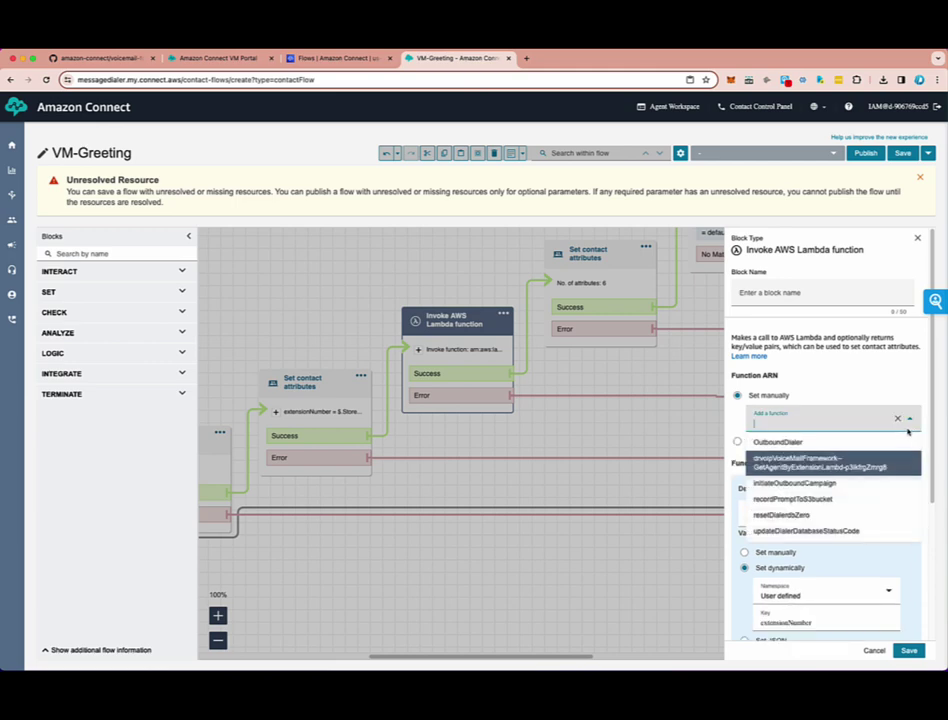
left_click(802, 467)
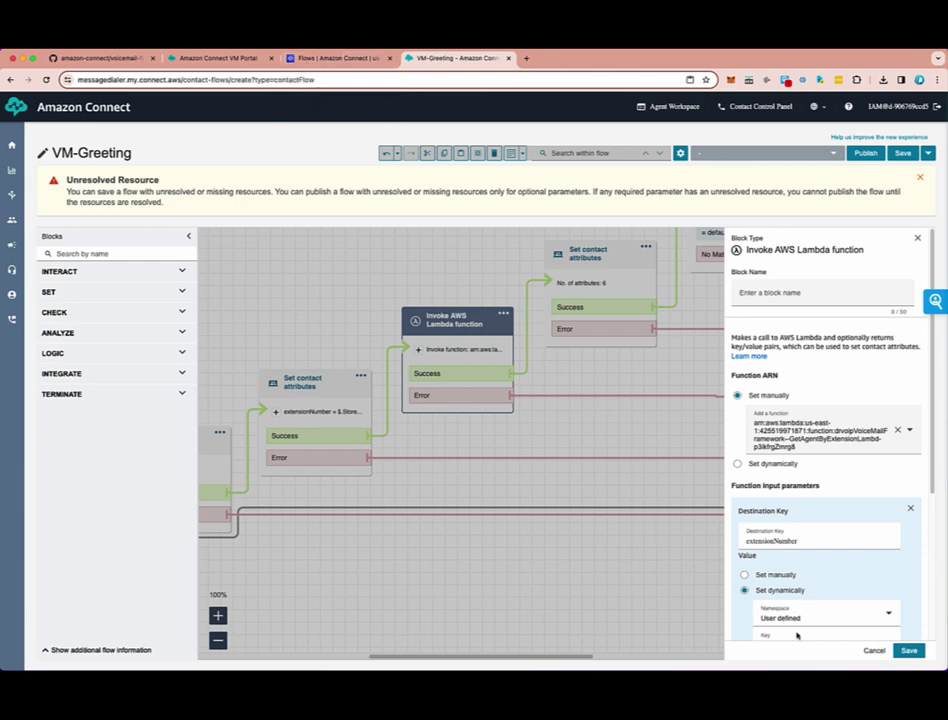
left_click(869, 651)
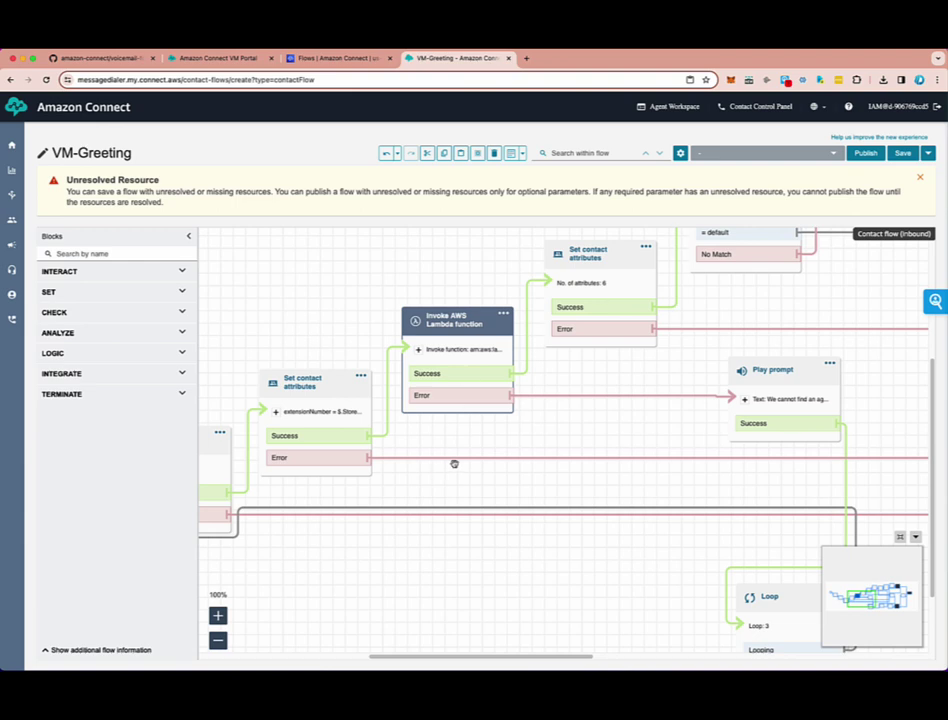
- Look over the flow up to Check contact attributes, leave it unsaved, and open _askForExtensionNumber
left_click_drag(318, 313, 510, 291)
left_click_drag(804, 364, 485, 427)
left_click_drag(793, 360, 675, 385)
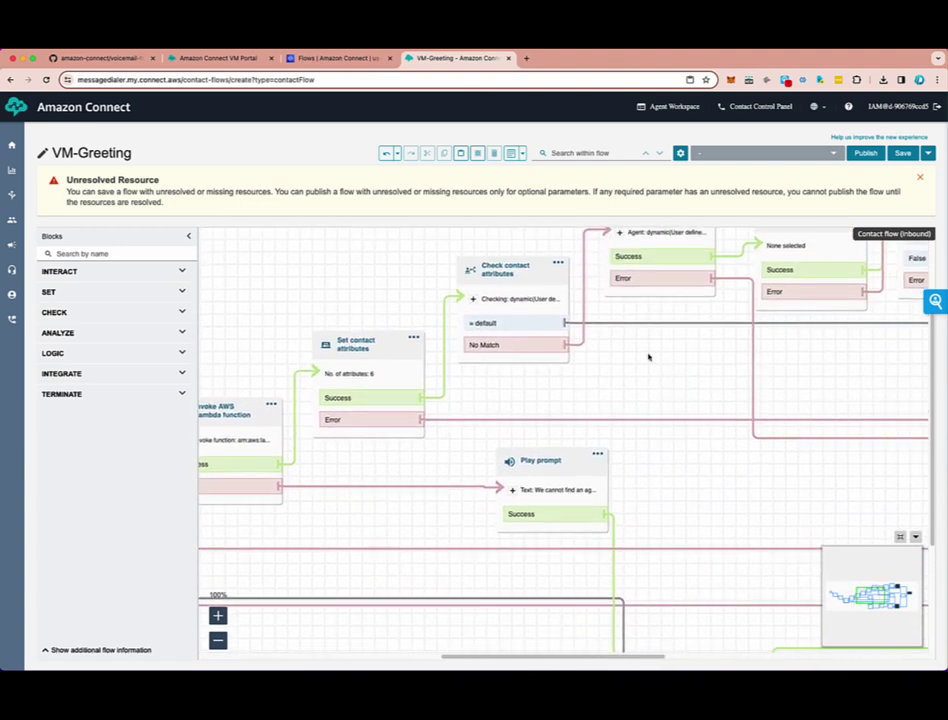
mouse_move(22, 203)
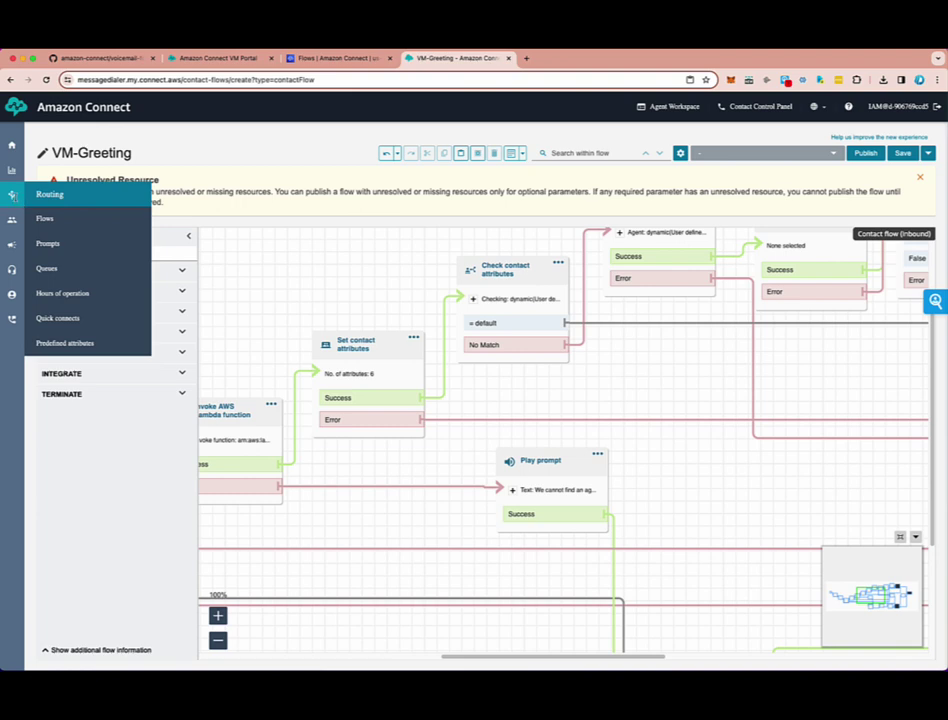
left_click(45, 219)
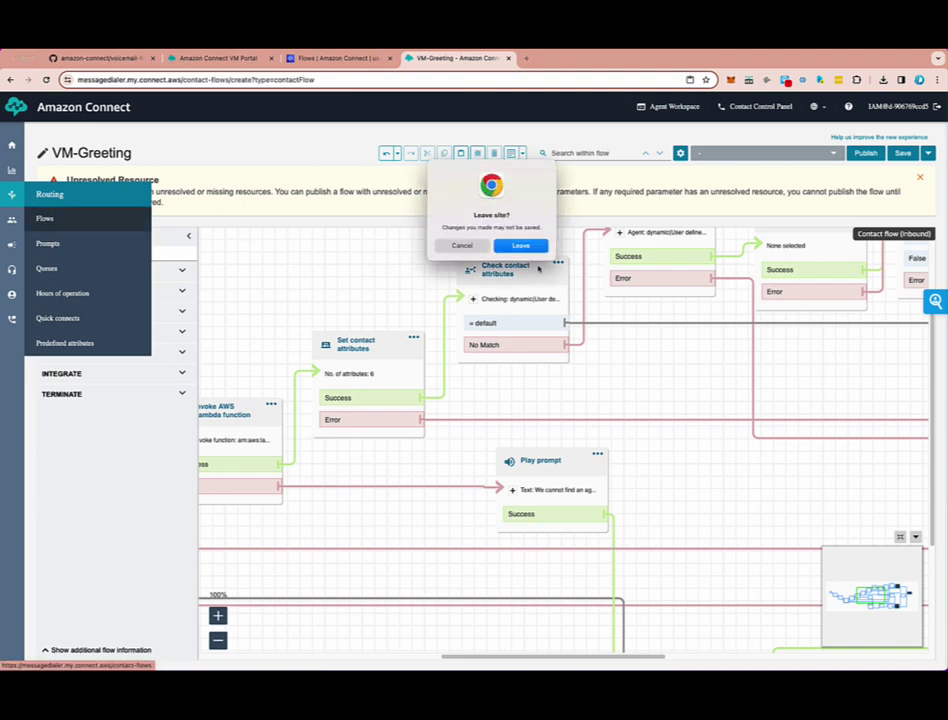
left_click(520, 245)
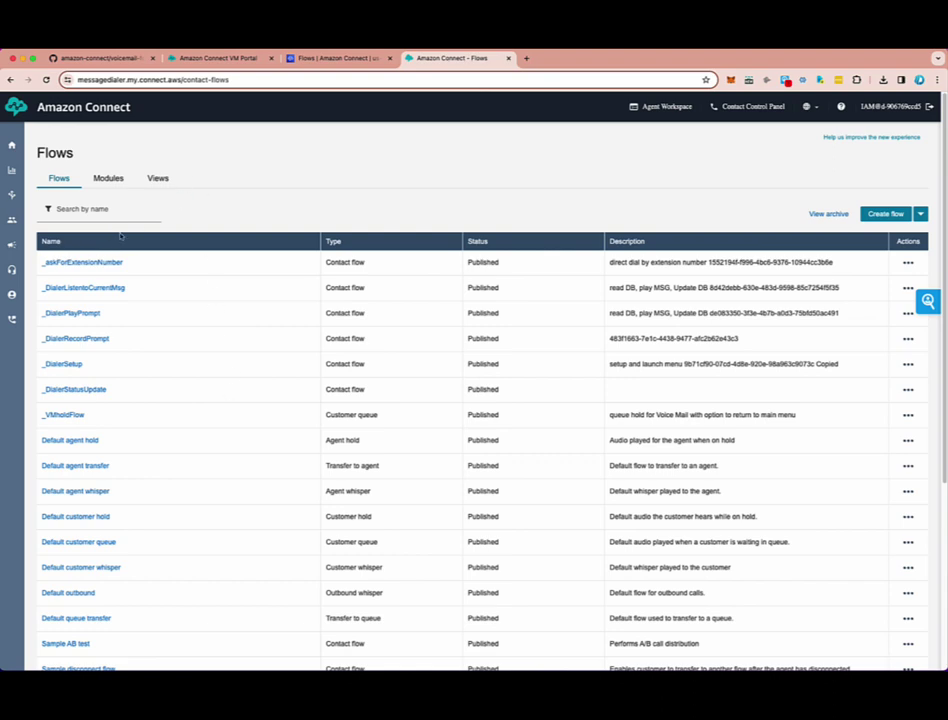
left_click(72, 262)
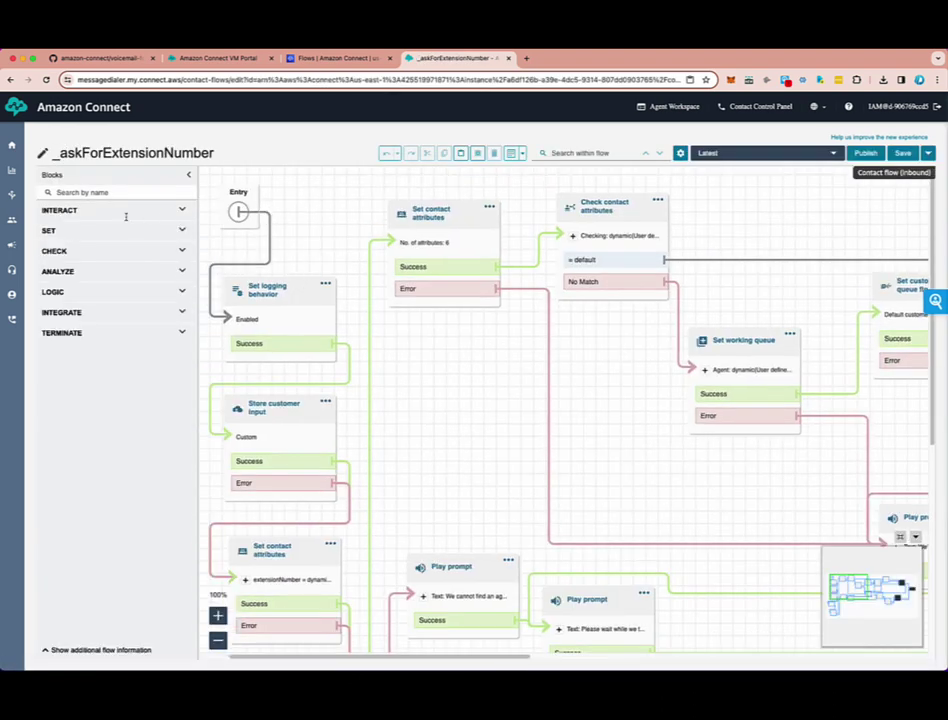
left_click_drag(461, 415, 476, 449)
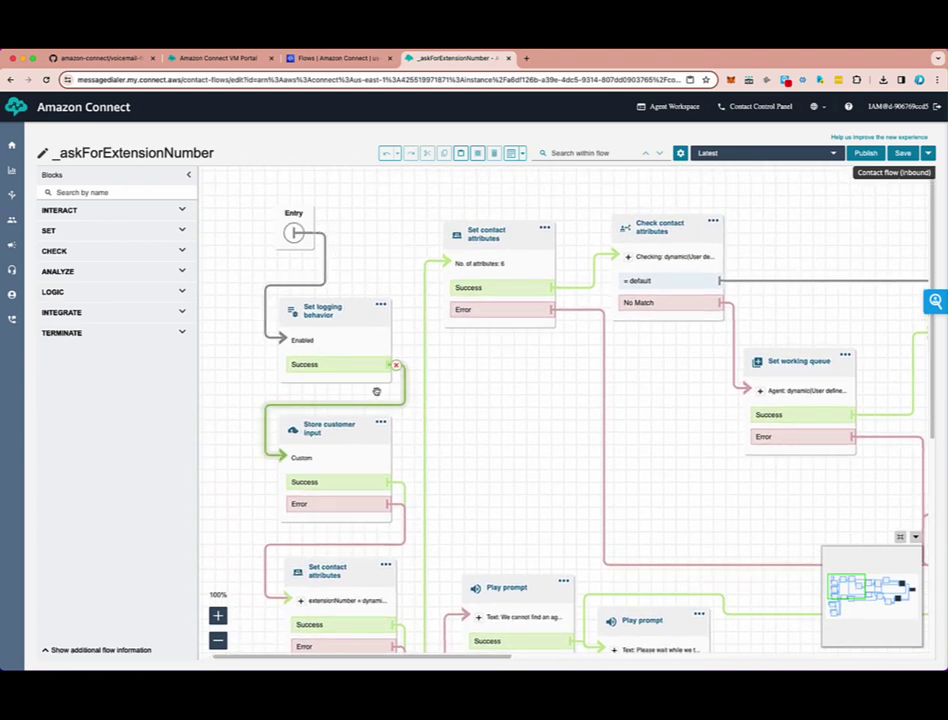
scroll(470, 355, "down", 2)
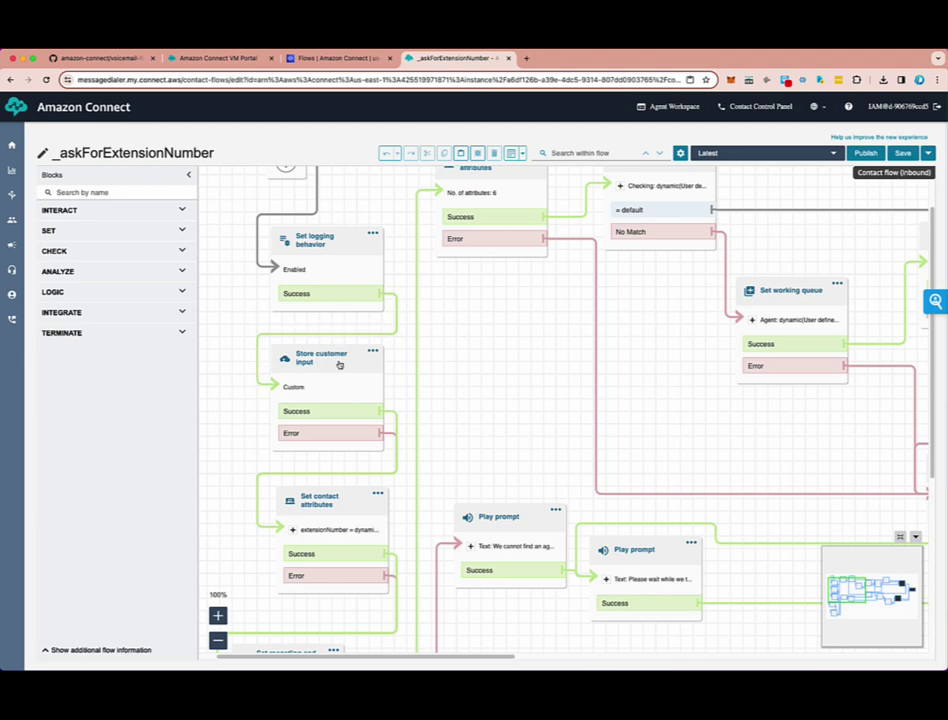
left_click(339, 362)
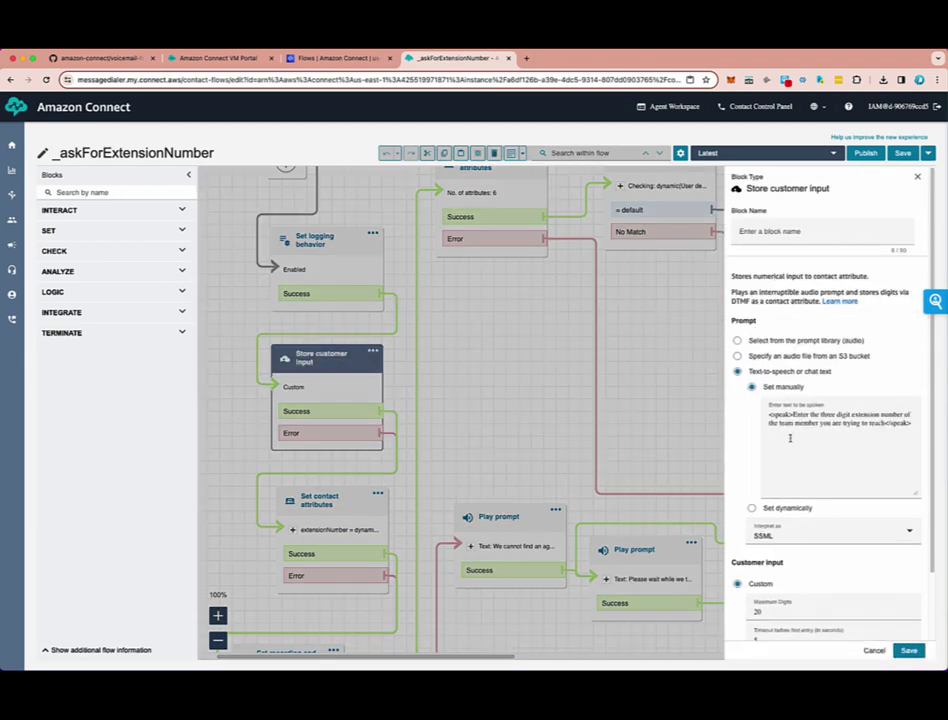
left_click(870, 651)
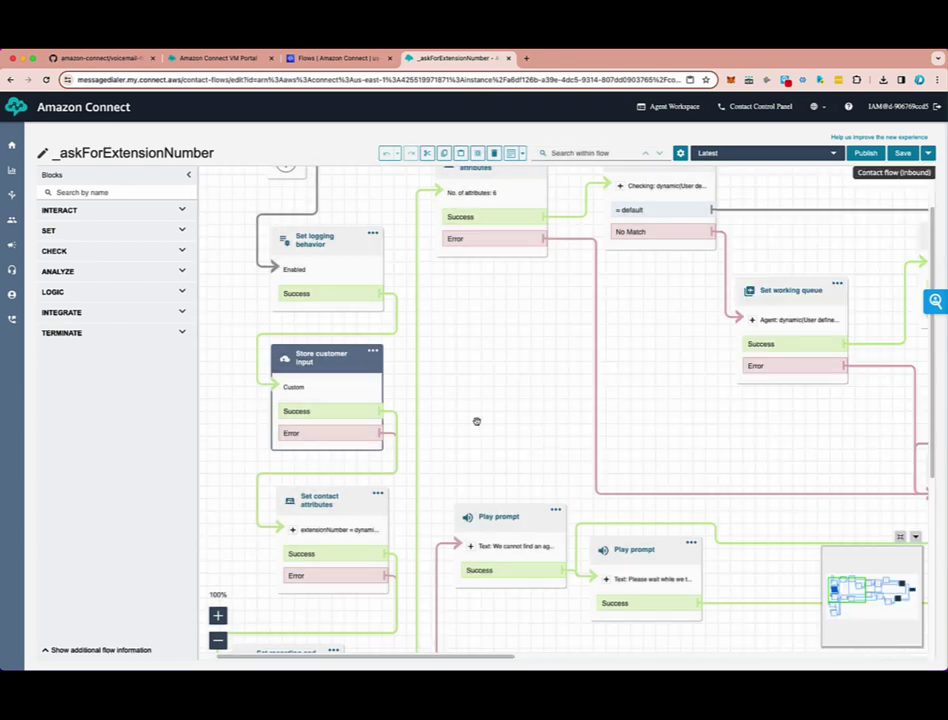
left_click_drag(476, 421, 491, 336)
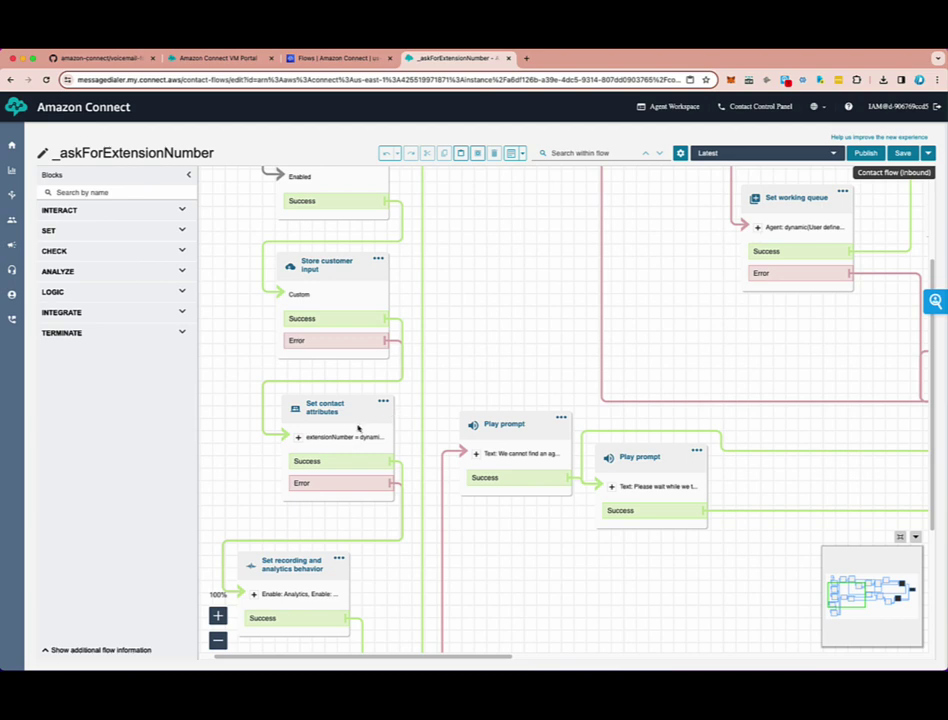
scroll(343, 446, "down", 3)
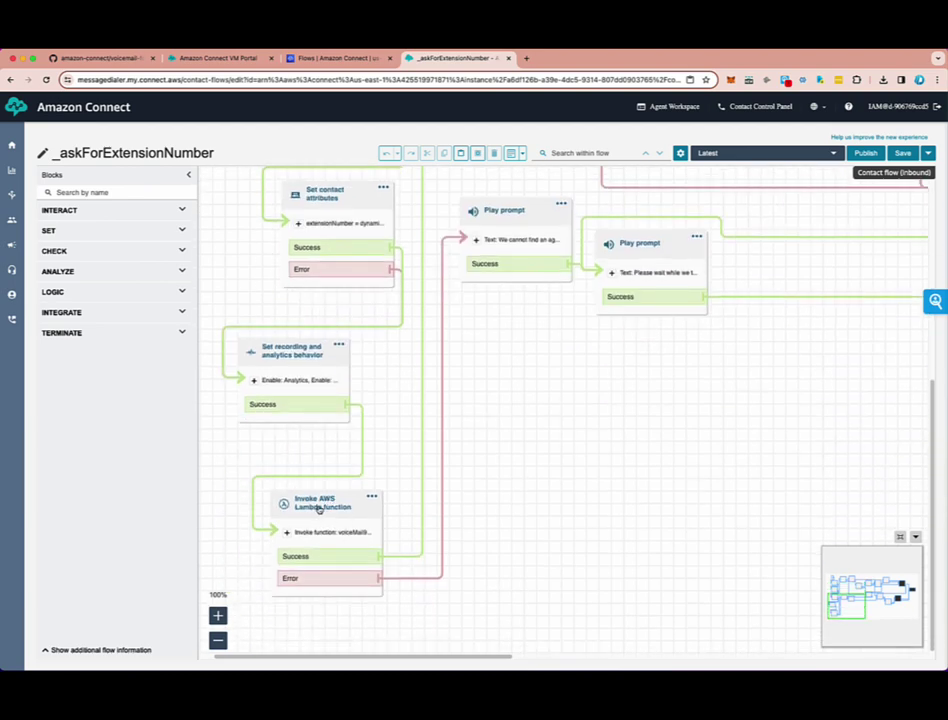
left_click(317, 505)
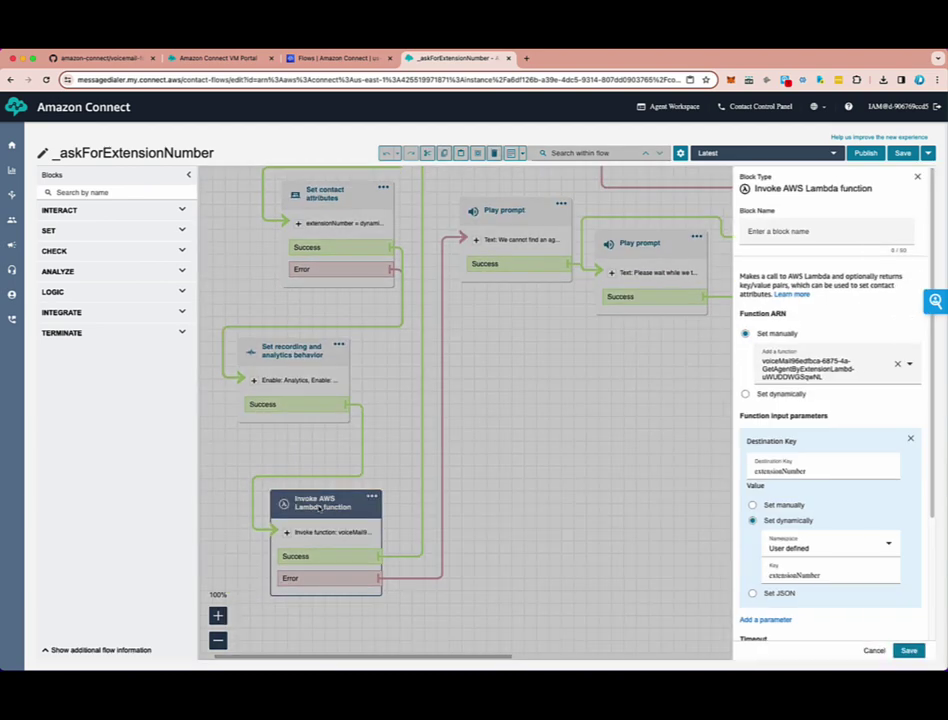
left_click(908, 366)
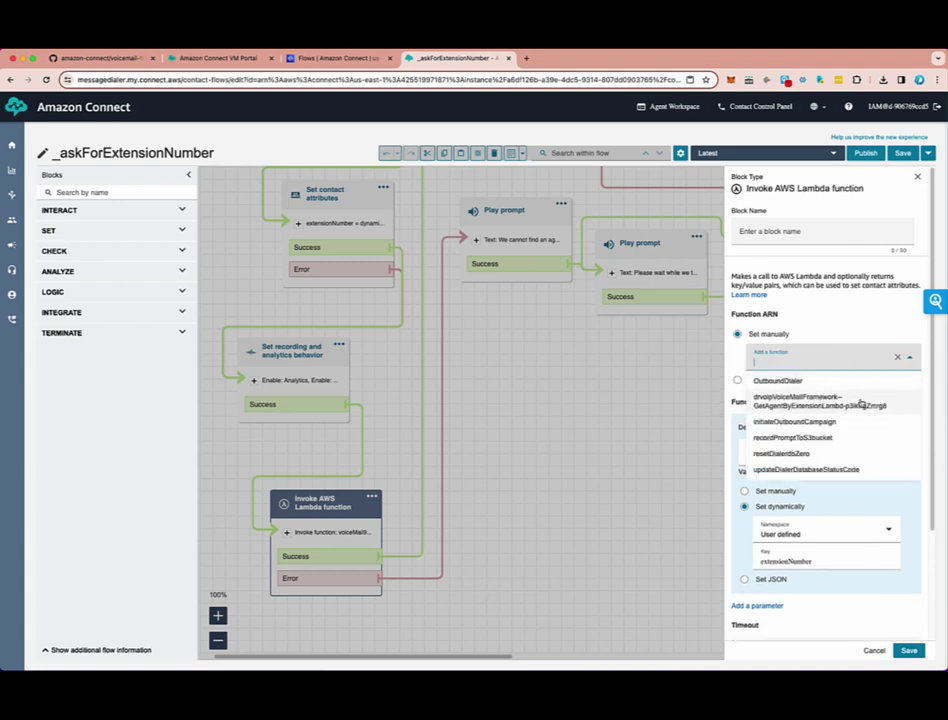
left_click(800, 402)
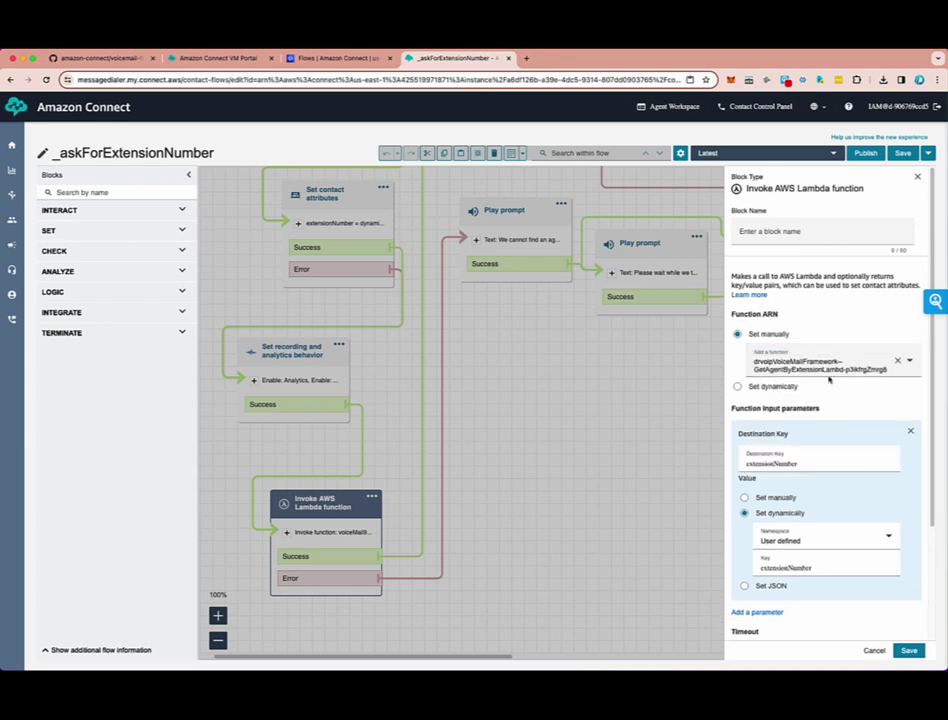
left_click(906, 651)
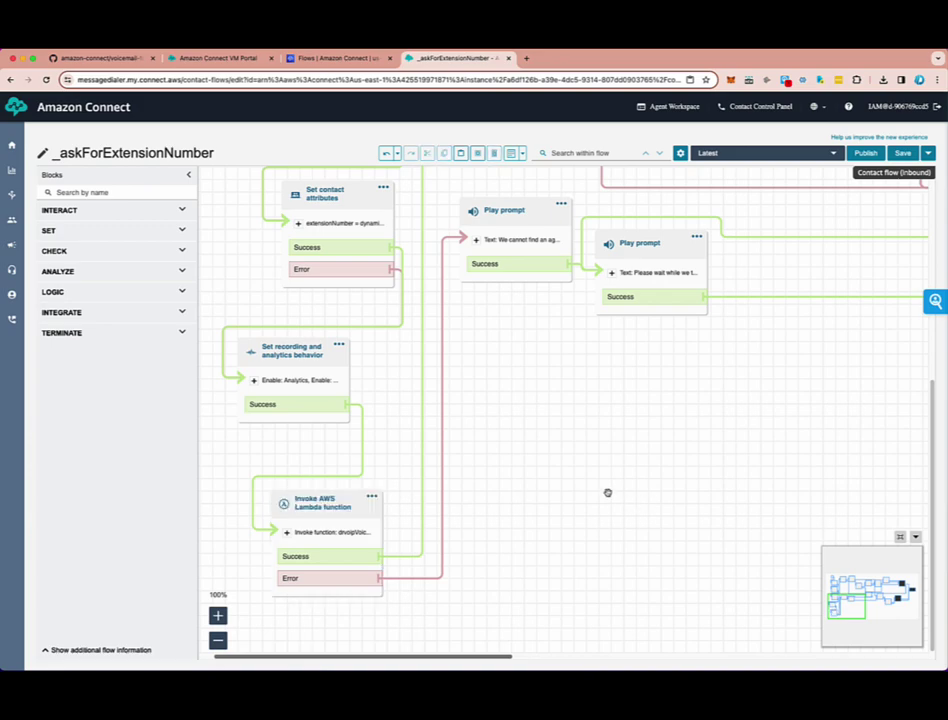
left_click_drag(607, 491, 459, 629)
scroll(684, 577, "up", 3)
scroll(684, 577, "right", 3)
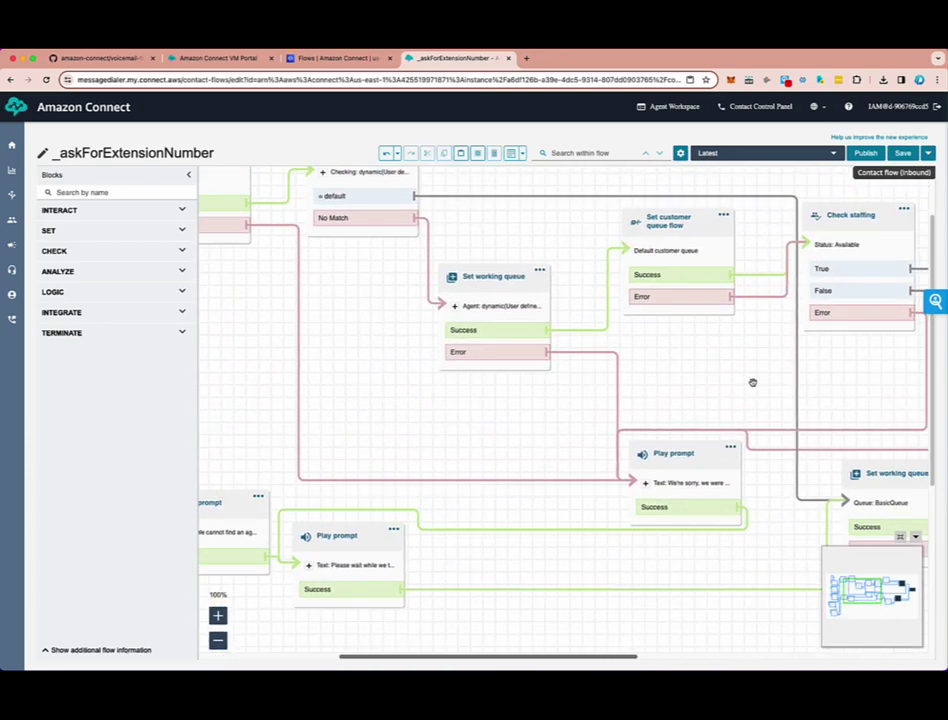
left_click_drag(600, 530, 846, 427)
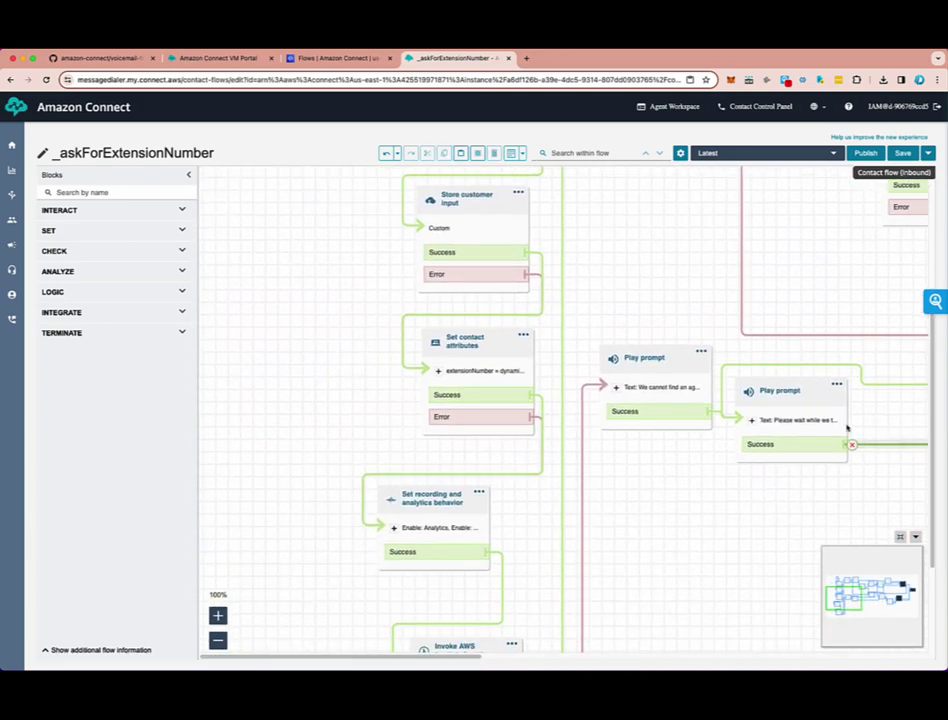
left_click_drag(300, 548, 293, 336)
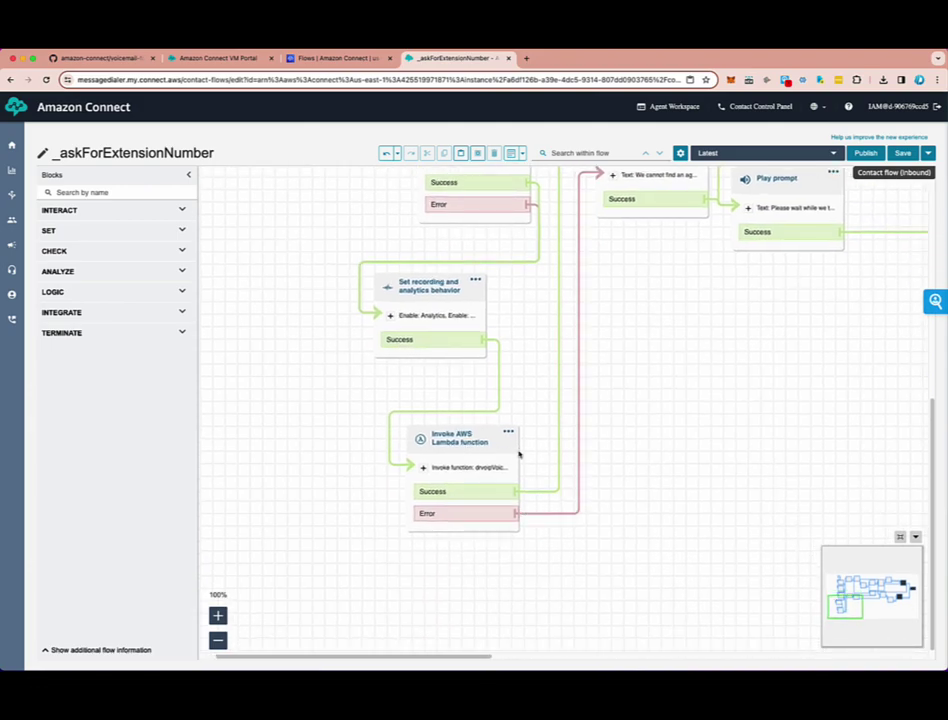
scroll(721, 402, "up", 5)
scroll(721, 402, "right", 5)
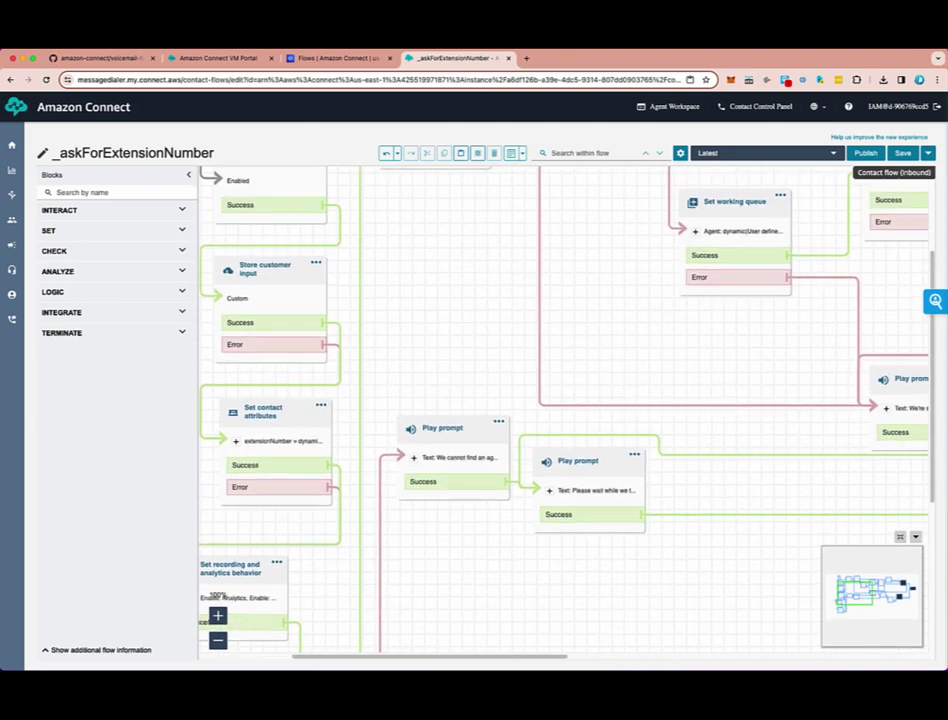
left_click_drag(512, 613, 618, 391)
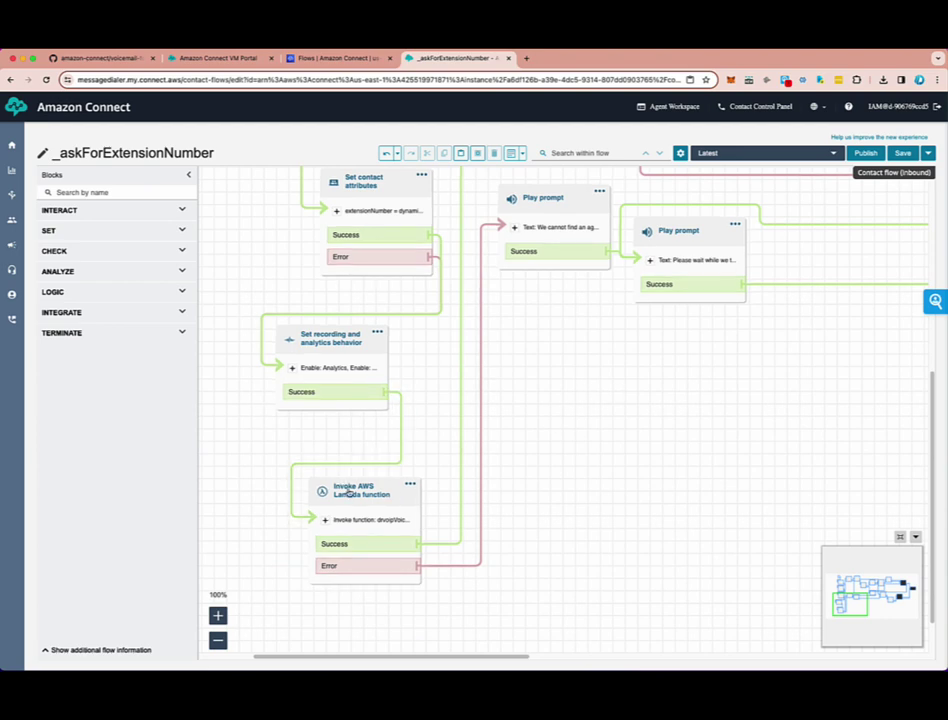
left_click_drag(717, 423, 414, 643)
left_click_drag(550, 362, 537, 455)
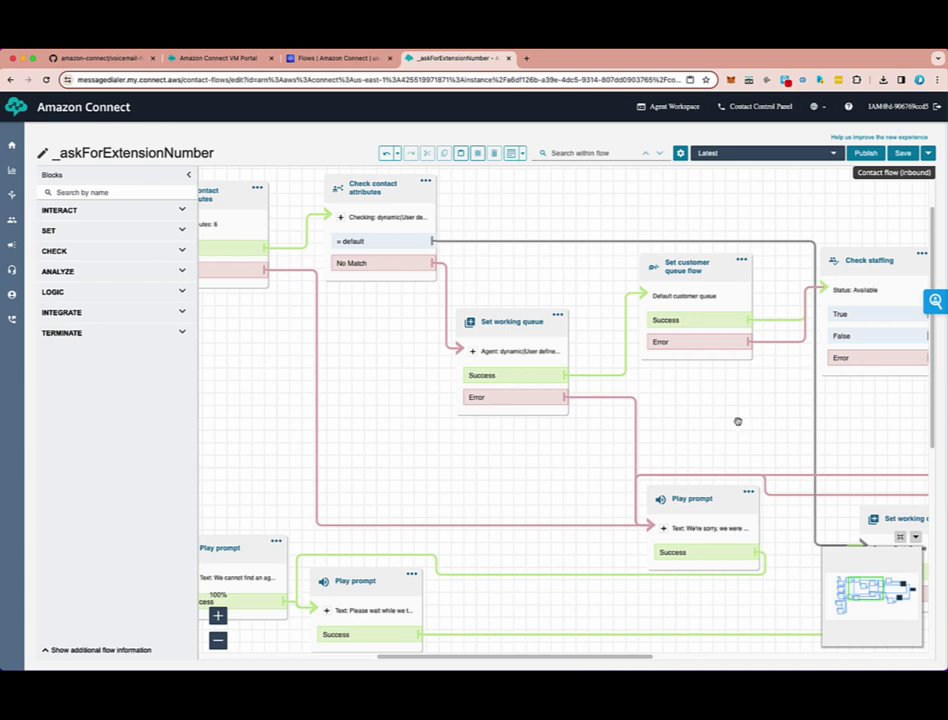
left_click_drag(748, 420, 544, 423)
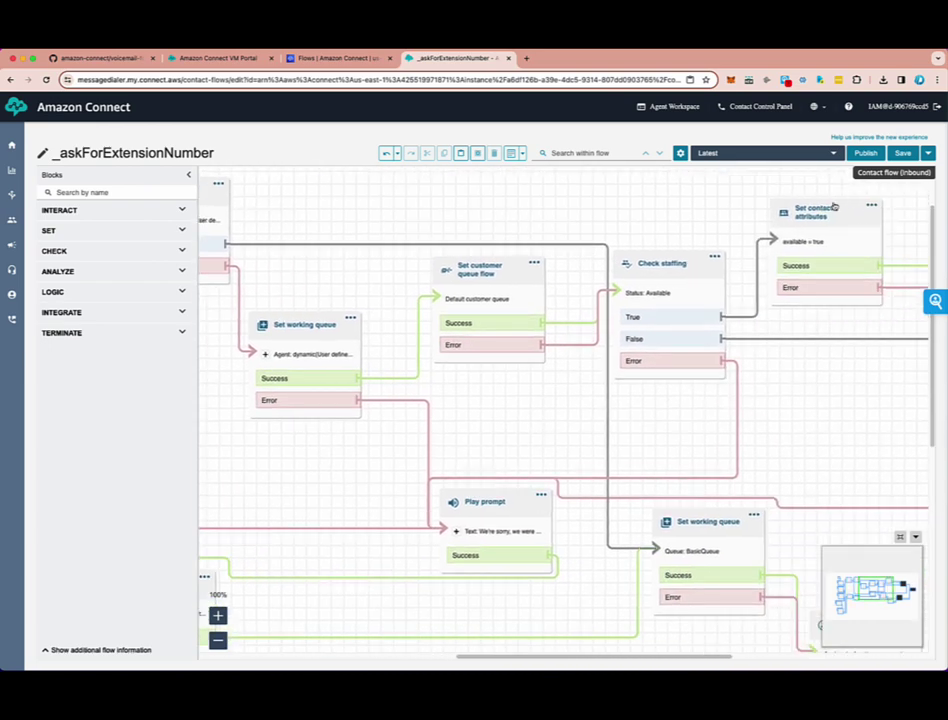
left_click_drag(475, 434, 868, 443)
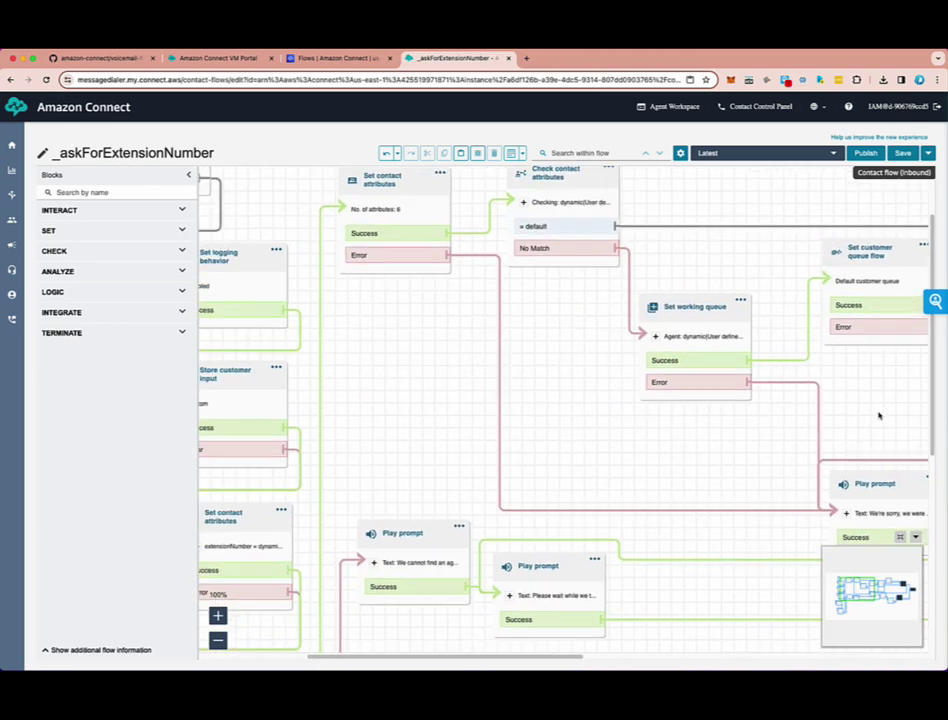
left_click_drag(518, 463, 683, 410)
scroll(580, 424, "down", 5)
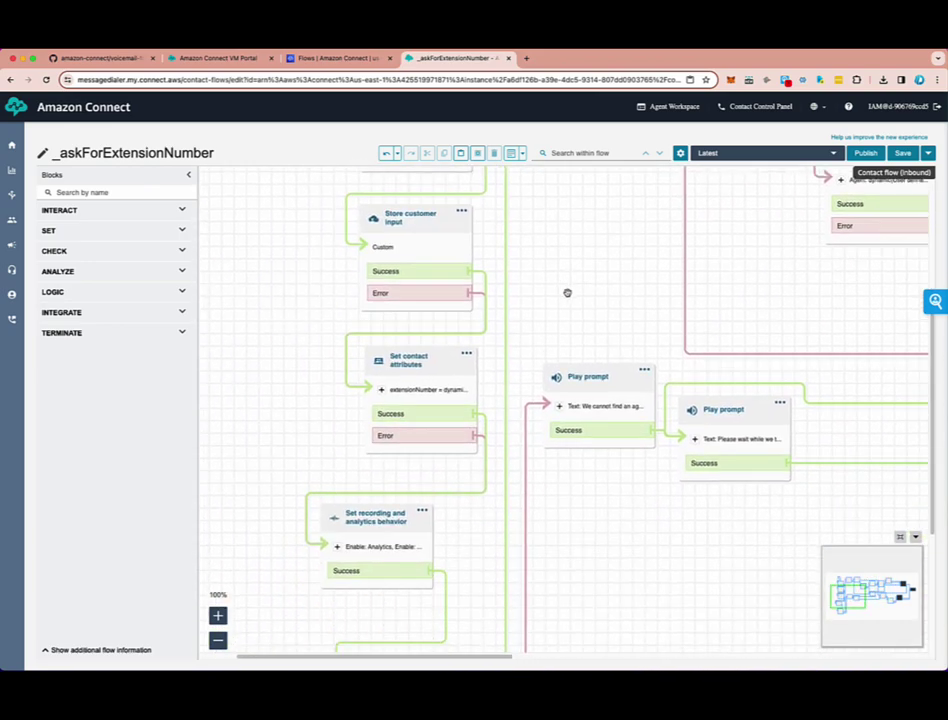
scroll(450, 538, "down", 1)
scroll(476, 531, "down", 3)
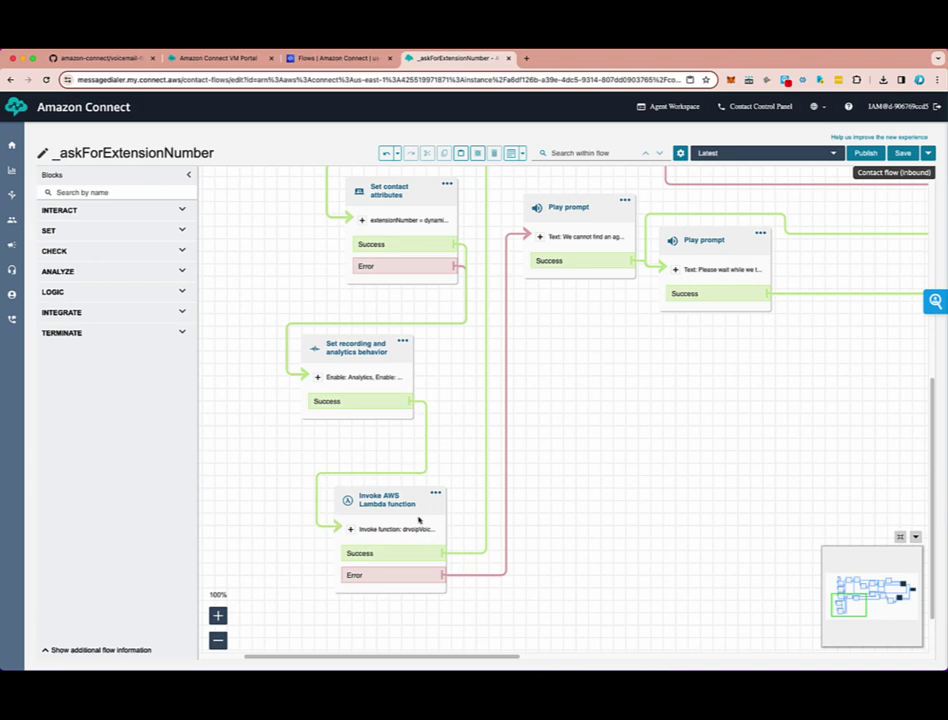
scroll(616, 438, "up", 5)
scroll(535, 324, "up", 5)
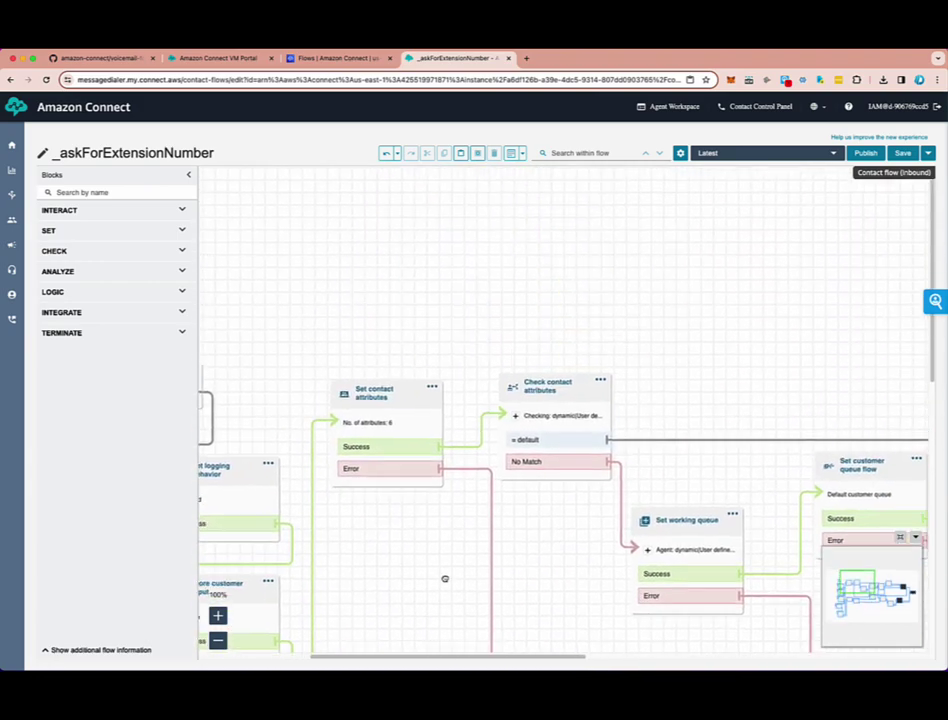
- Review the Set contact attributes block's settings and close them unchanged
left_click(390, 425)
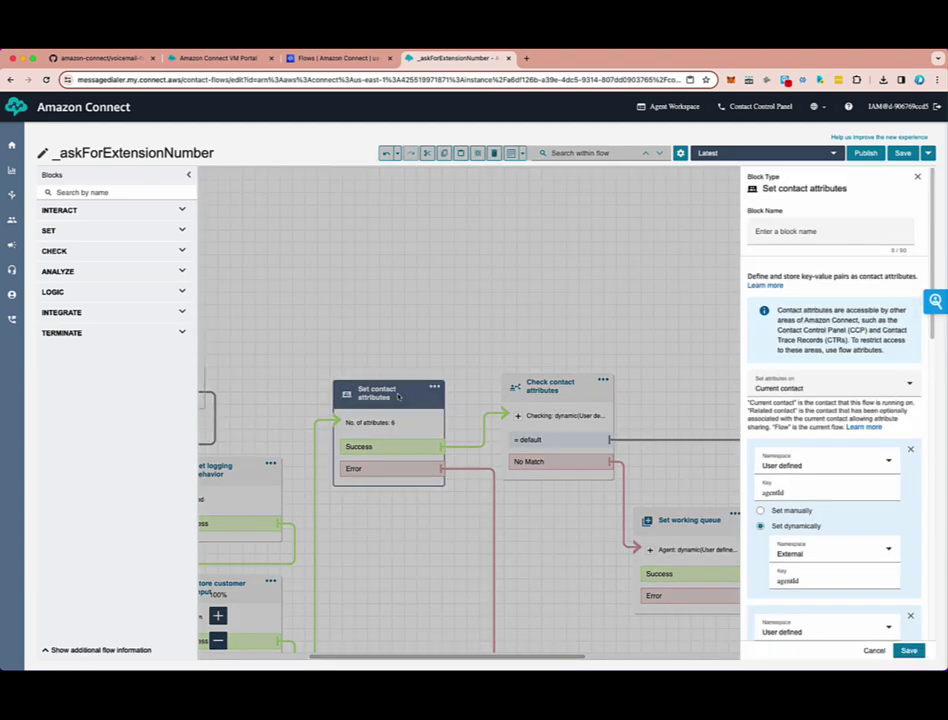
scroll(836, 502, "down", 3)
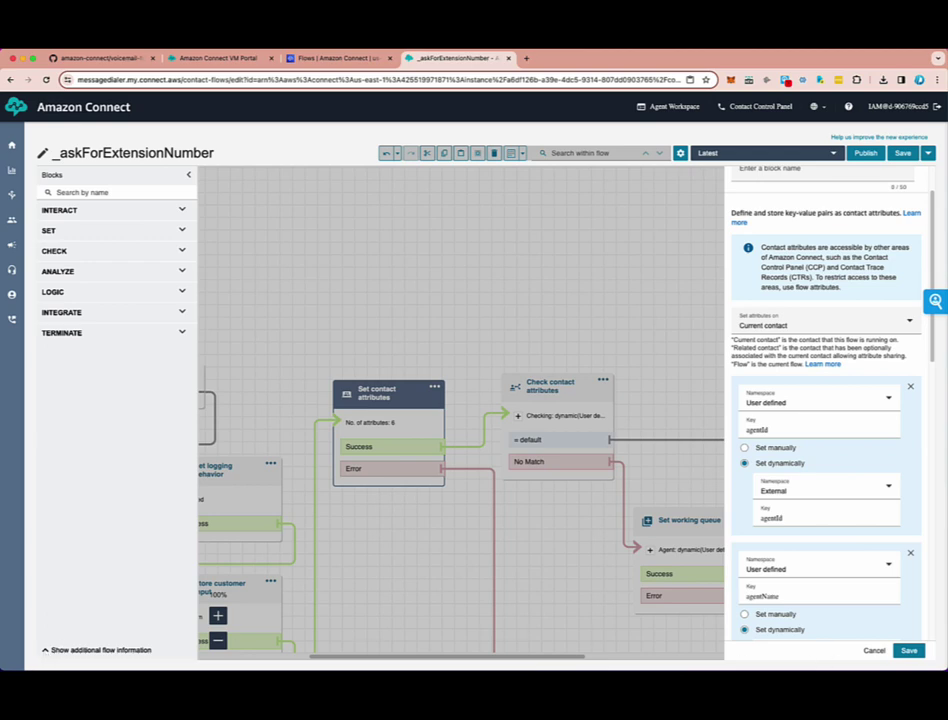
left_click(873, 650)
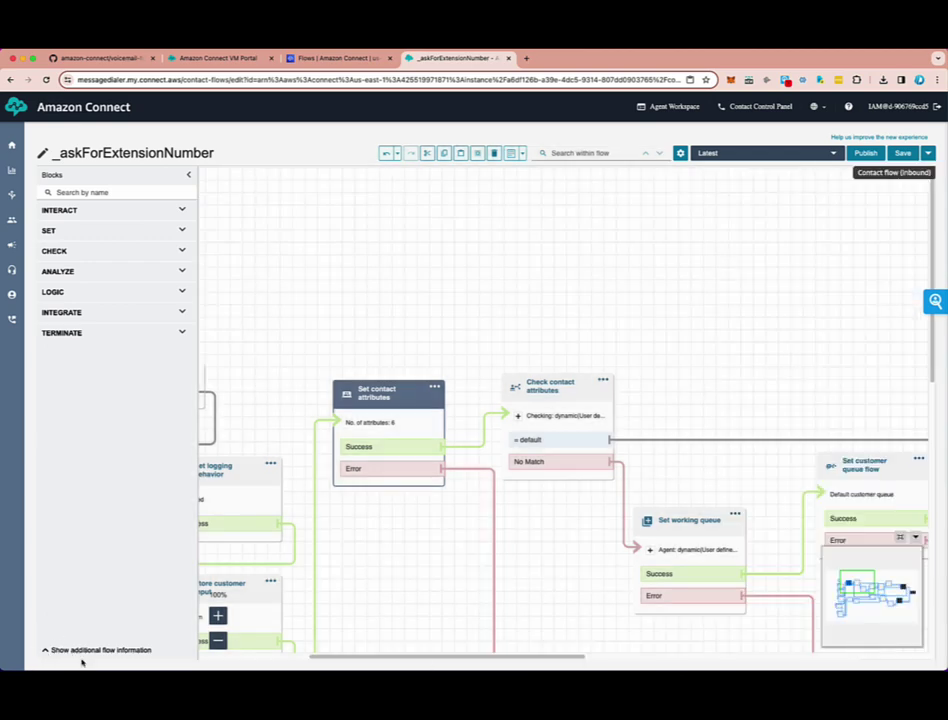
- Reveal the flow's description, type and ARN, select its flow ID, and reopen Set contact attributes
left_click(85, 650)
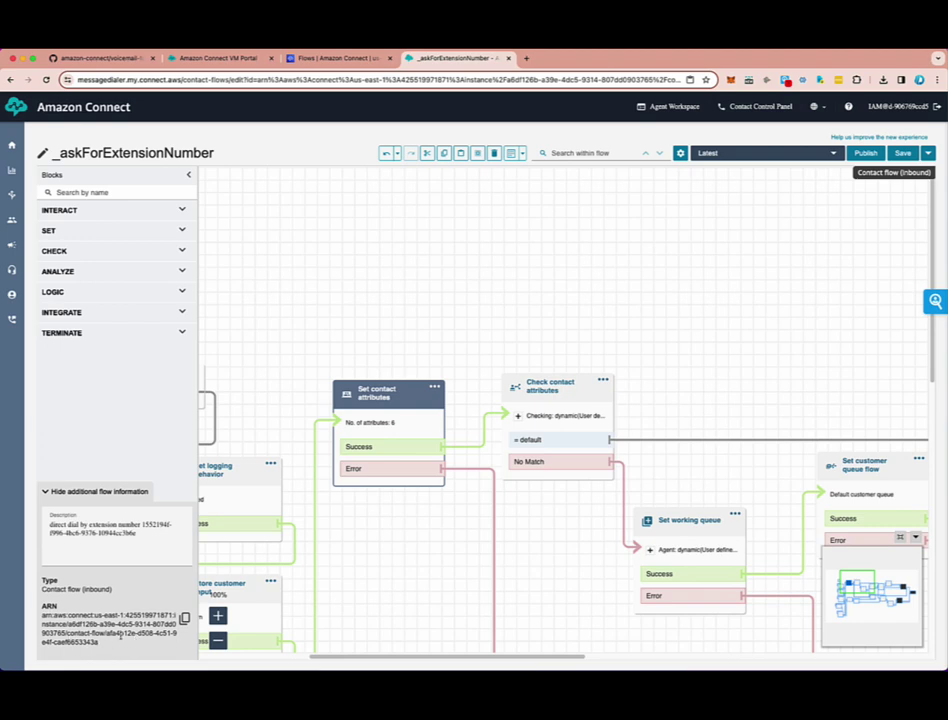
mouse_move(106, 633)
left_mouse_down()
mouse_move(176, 633)
mouse_move(99, 642)
left_mouse_up()
left_click(683, 262)
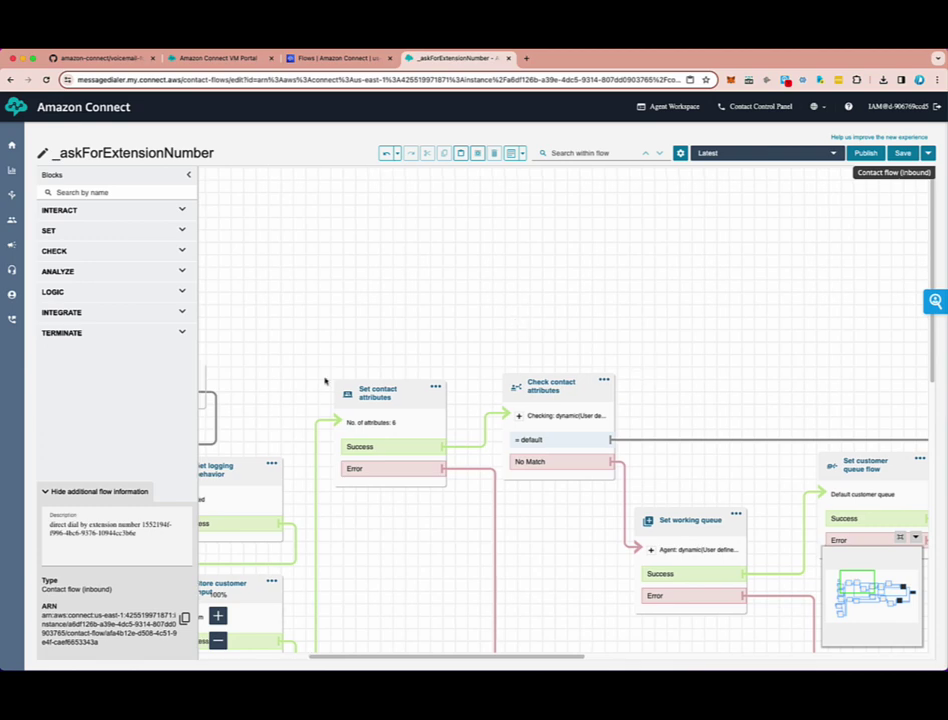
left_click(407, 401)
double_click(407, 401)
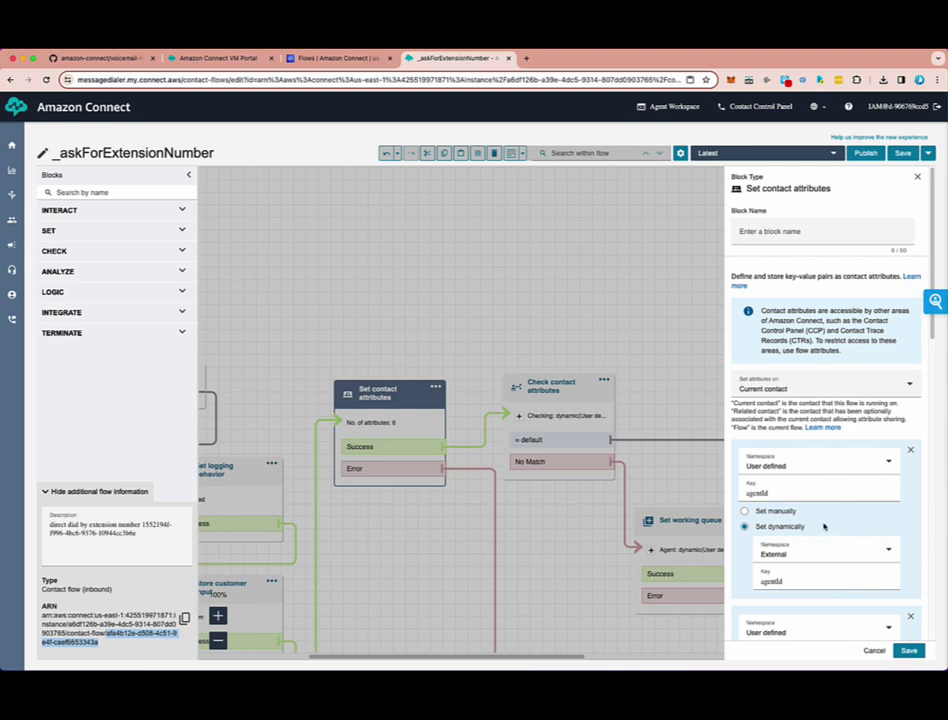
- Scroll through the contact attribute list, then close the block settings without saving
scroll(824, 526, "down", 5)
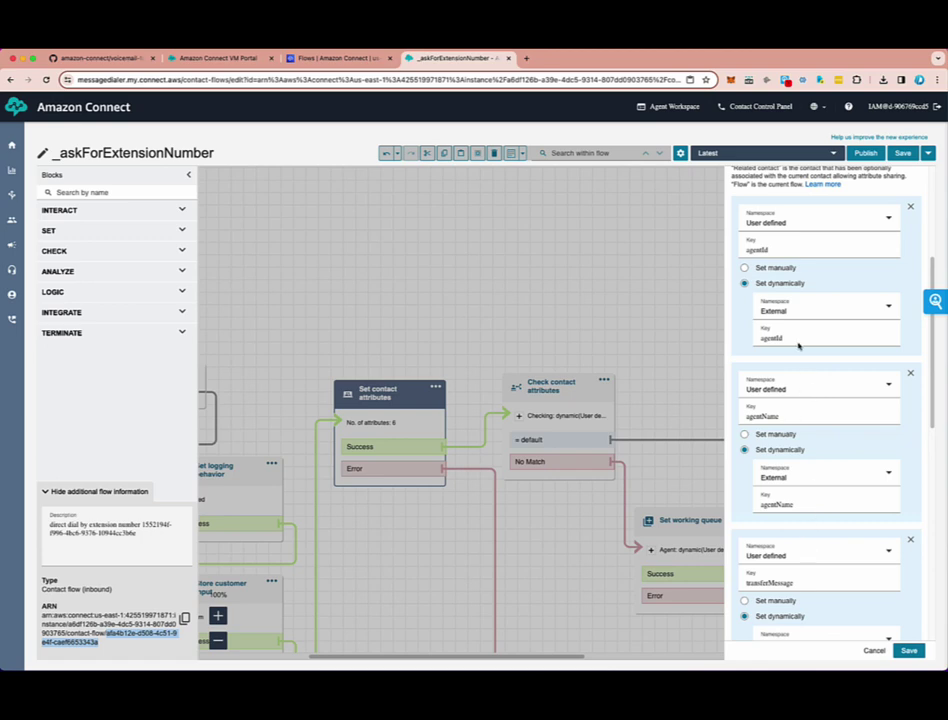
scroll(800, 500, "down", 1)
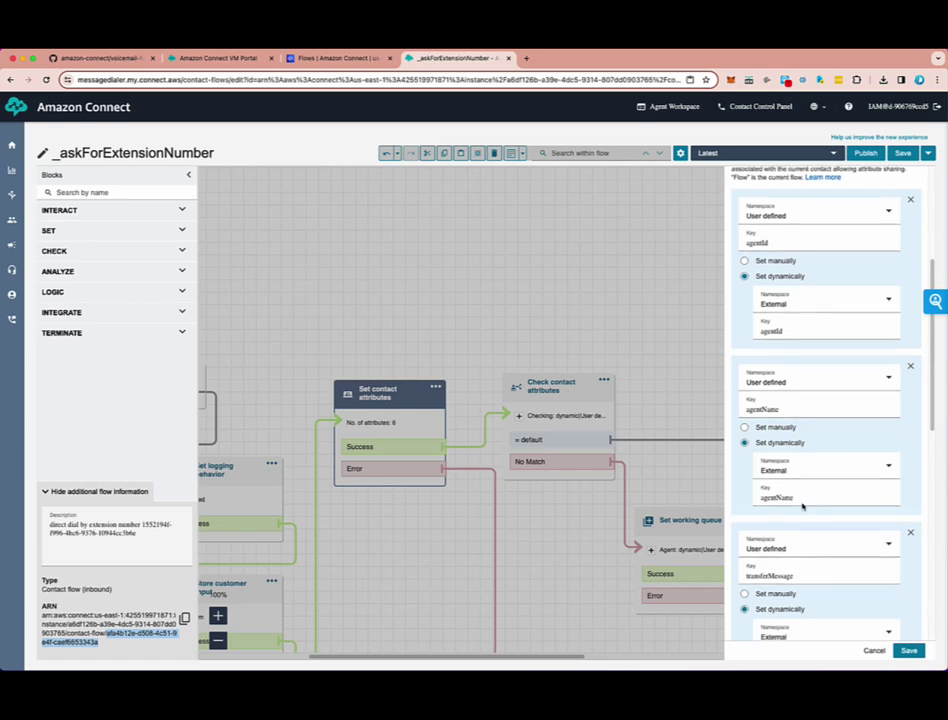
scroll(827, 609, "down", 3)
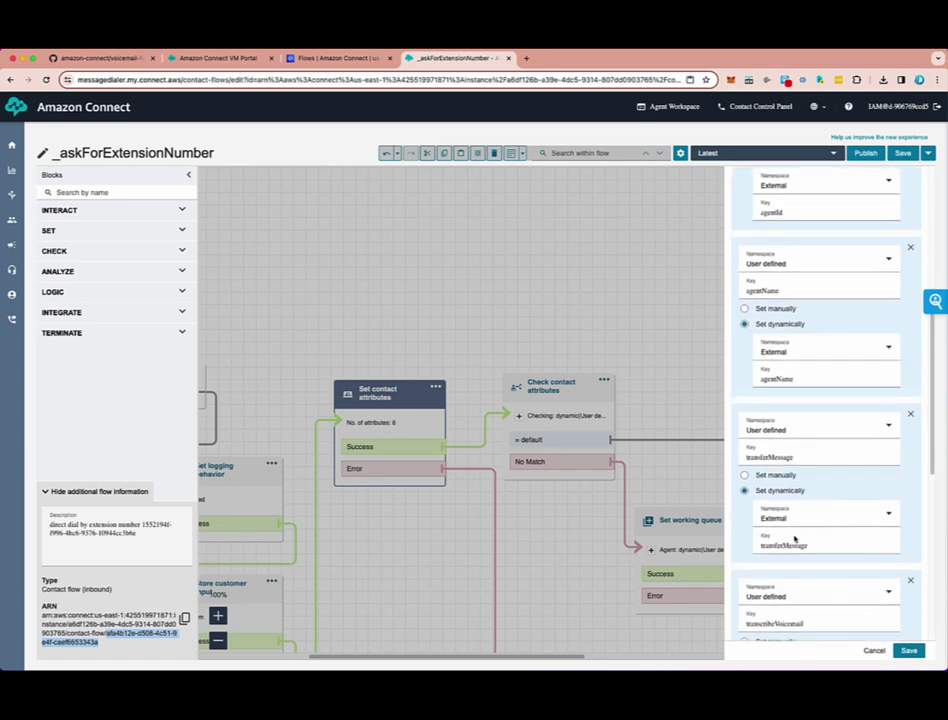
scroll(814, 530, "down", 4)
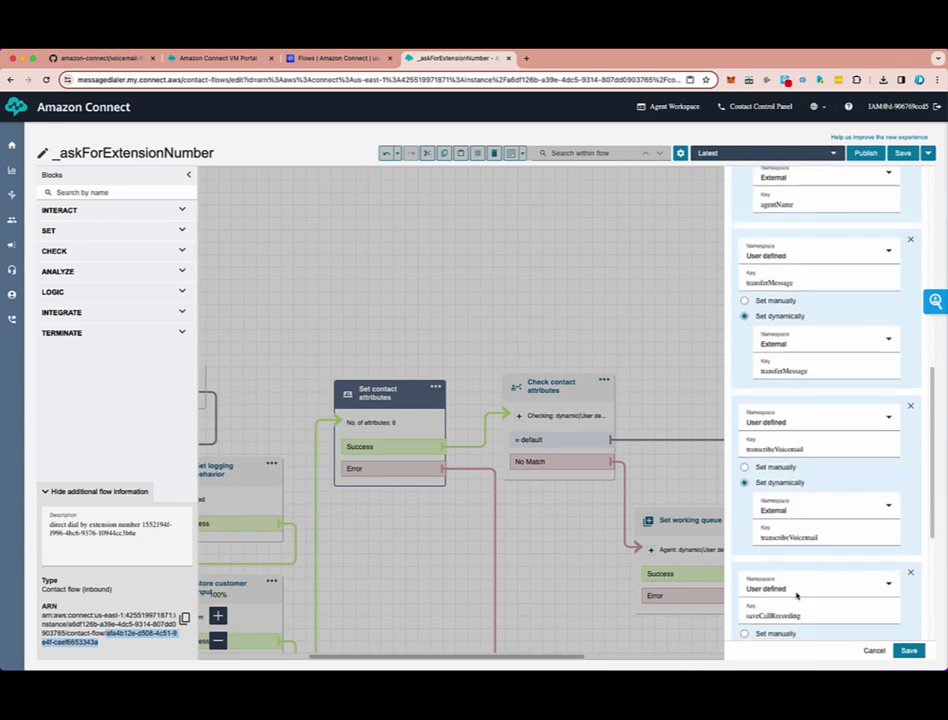
scroll(797, 588, "down", 2)
scroll(831, 603, "down", 2)
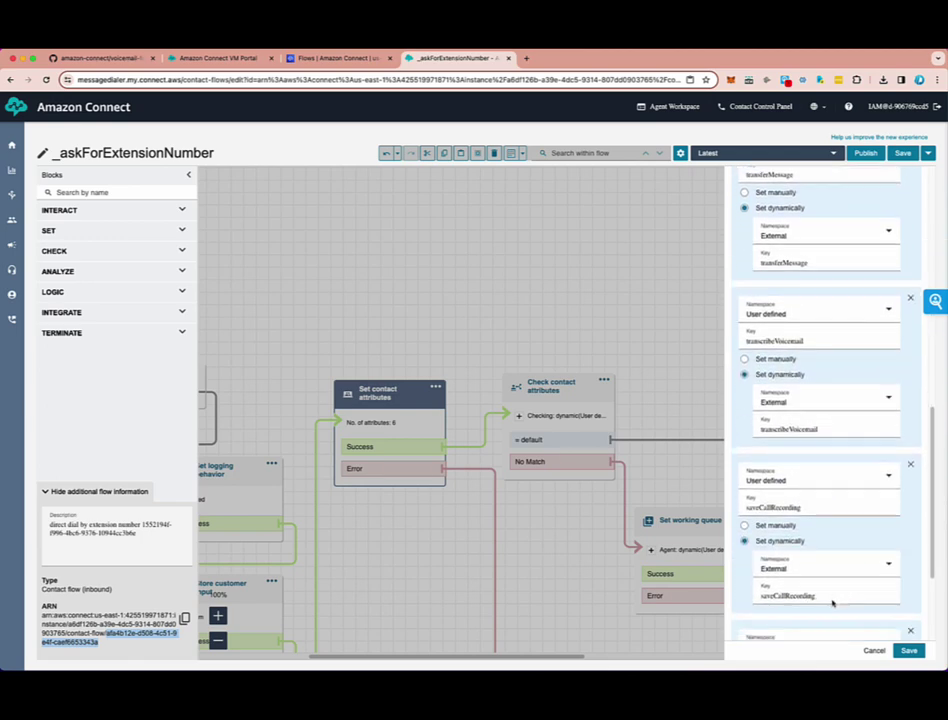
scroll(818, 558, "down", 2)
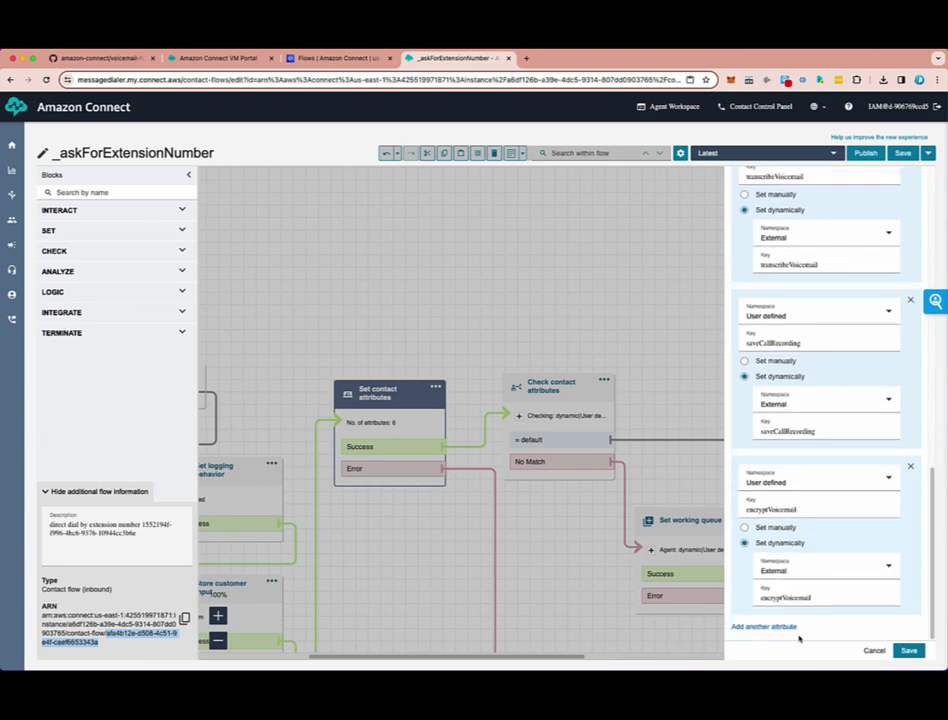
left_click(871, 651)
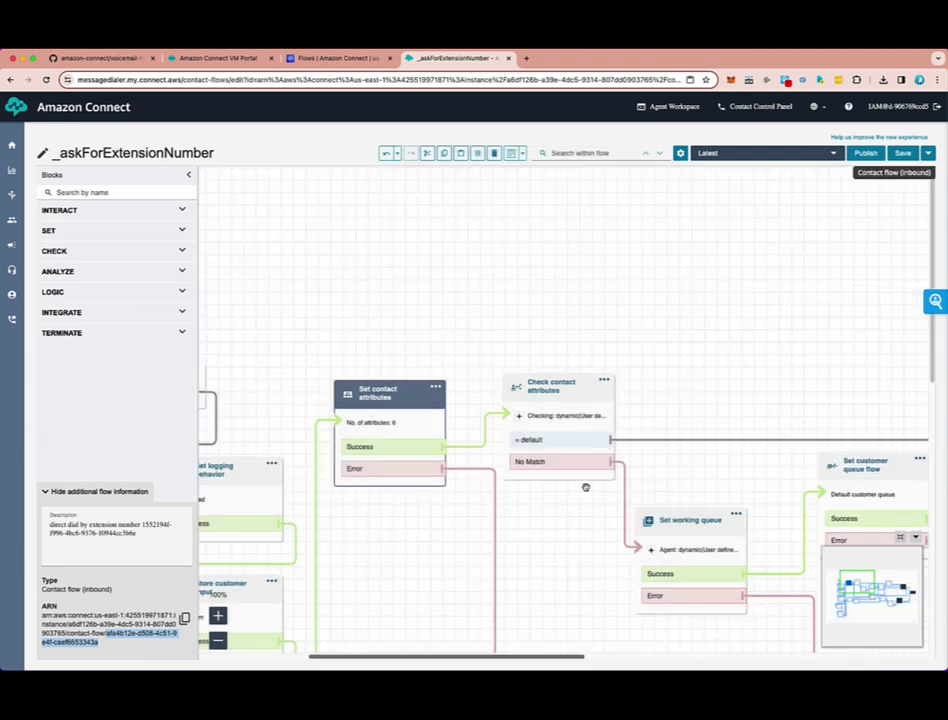
left_click(567, 290)
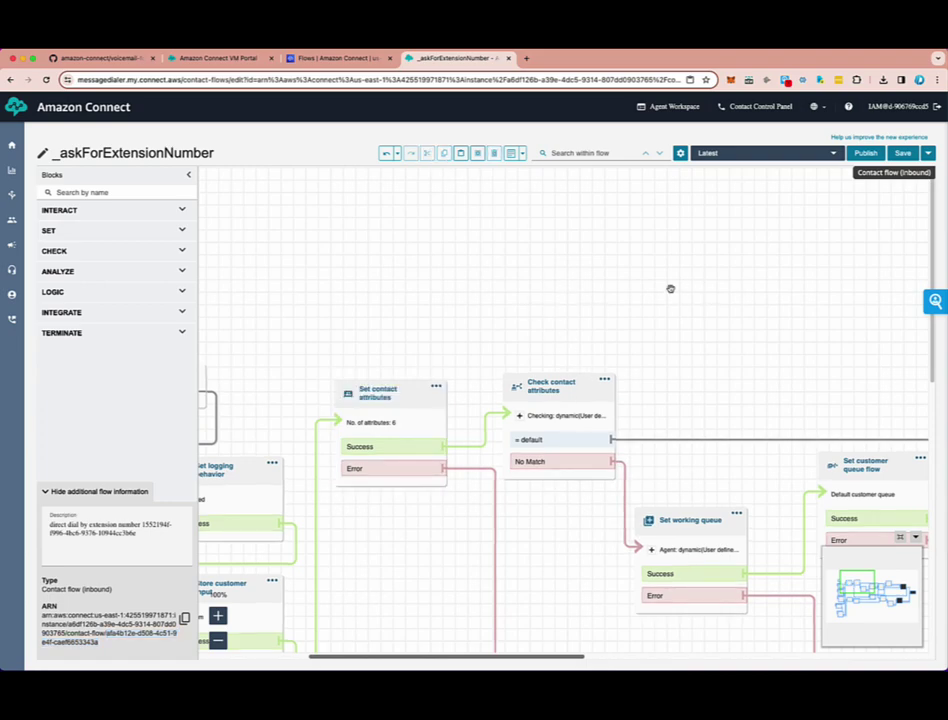
left_click_drag(597, 292, 597, 297)
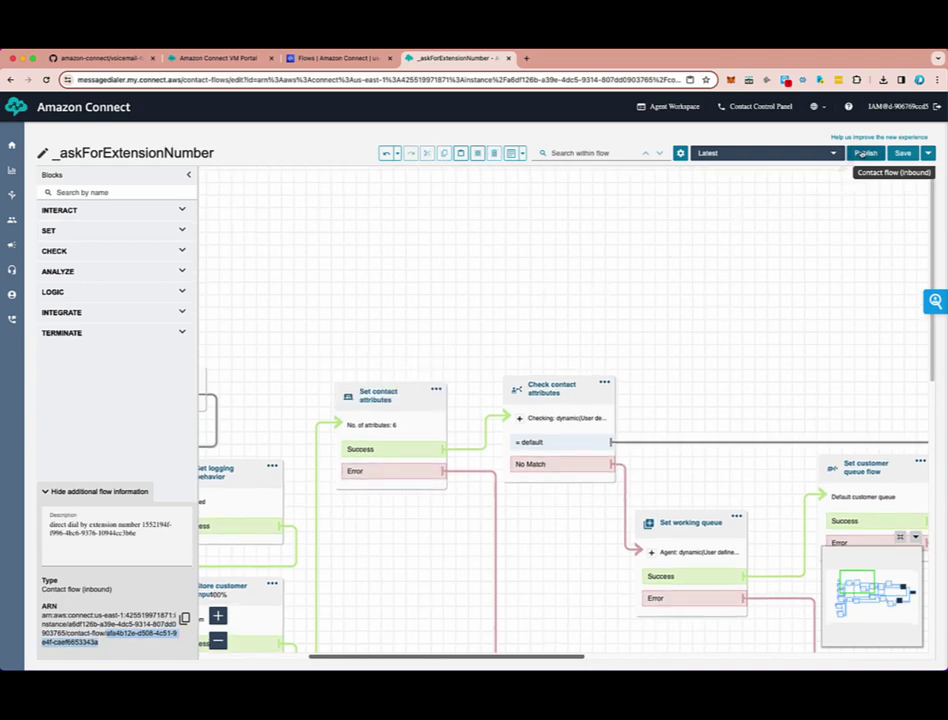
- Publish the _askForExtensionNumber flow and switch to the Voicemail Management Portal
left_click(864, 153)
left_click(594, 351)
left_click(212, 59)
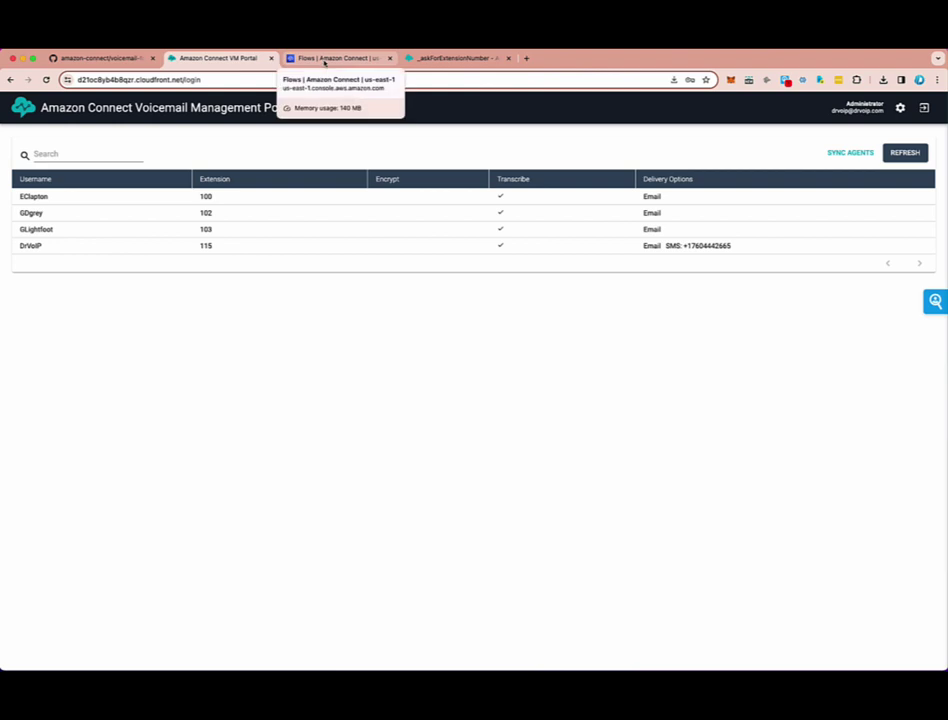
- In the Lambda console, filter functions by 'kvs' to find the Java 8 KvsProcessRecordingLambda
left_click(324, 60)
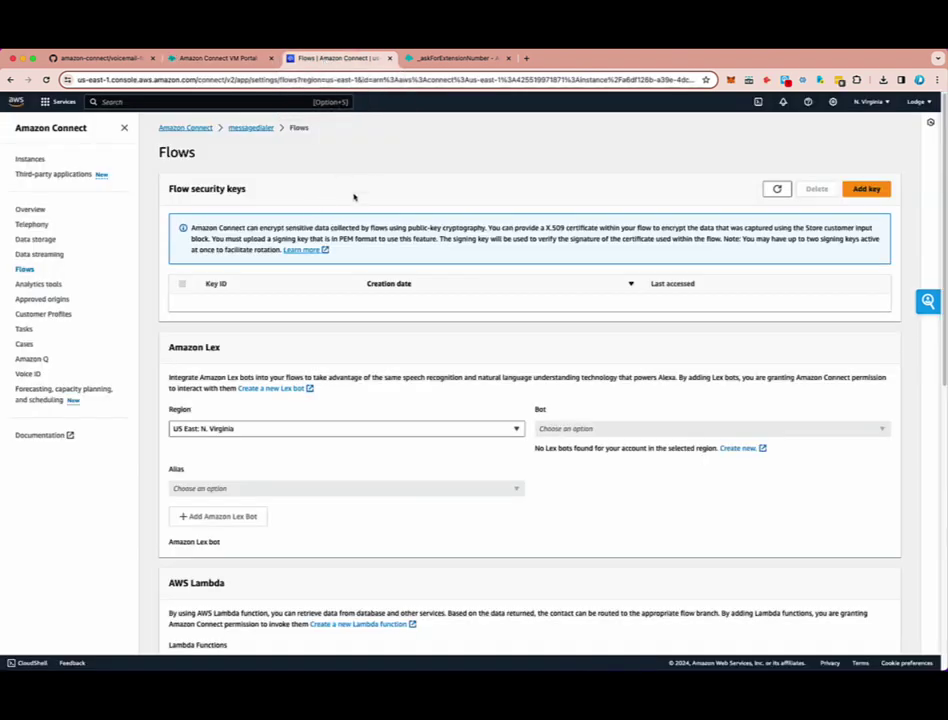
left_click(46, 104)
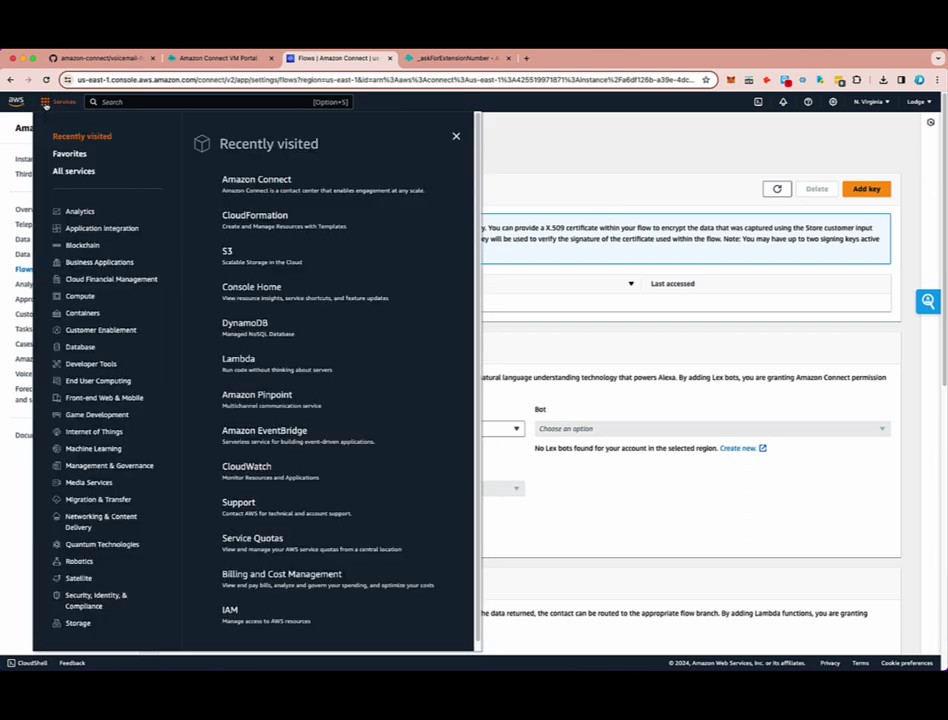
left_click(237, 361)
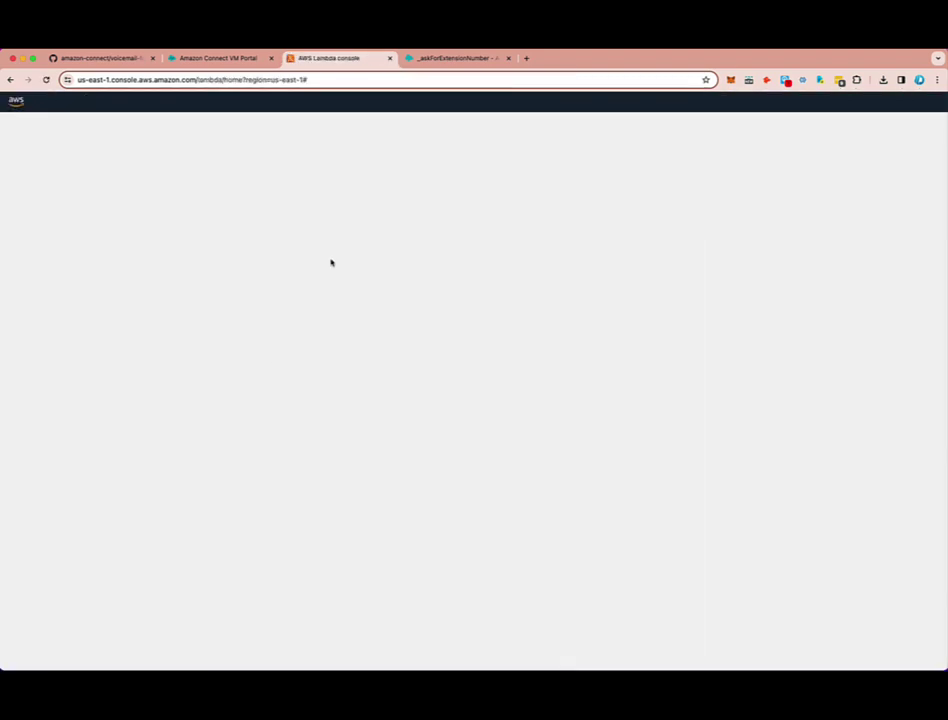
left_click(273, 178)
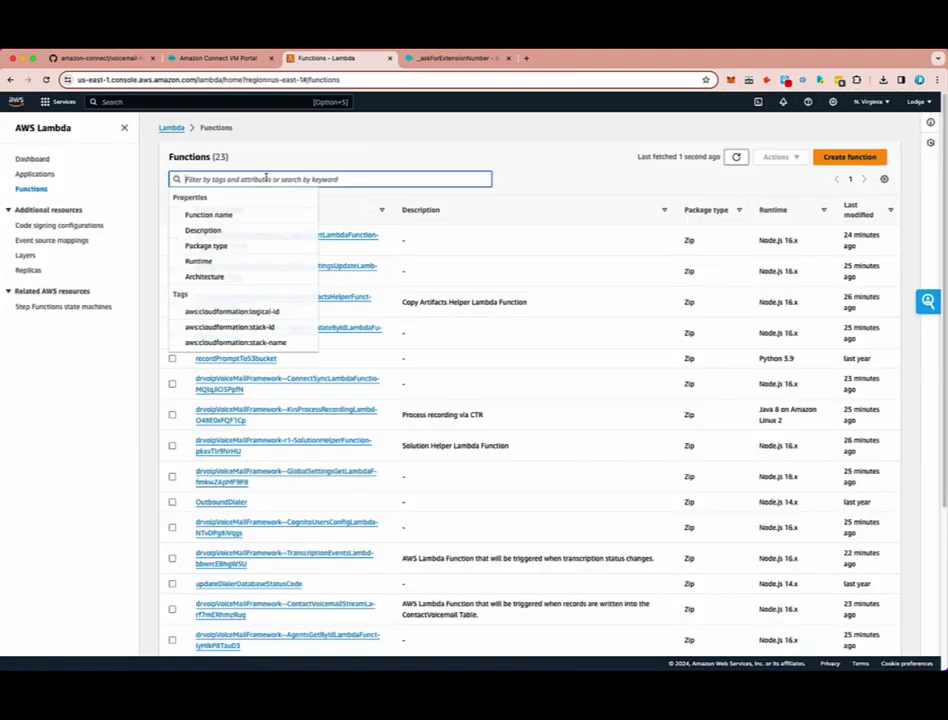
type("kv")
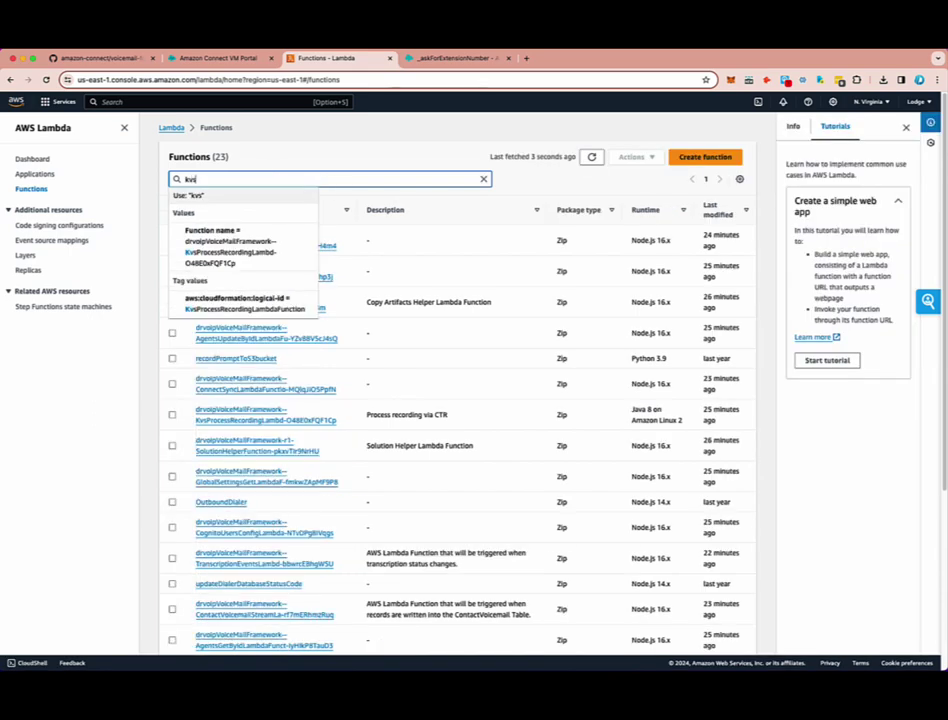
type("s")
key("Return")
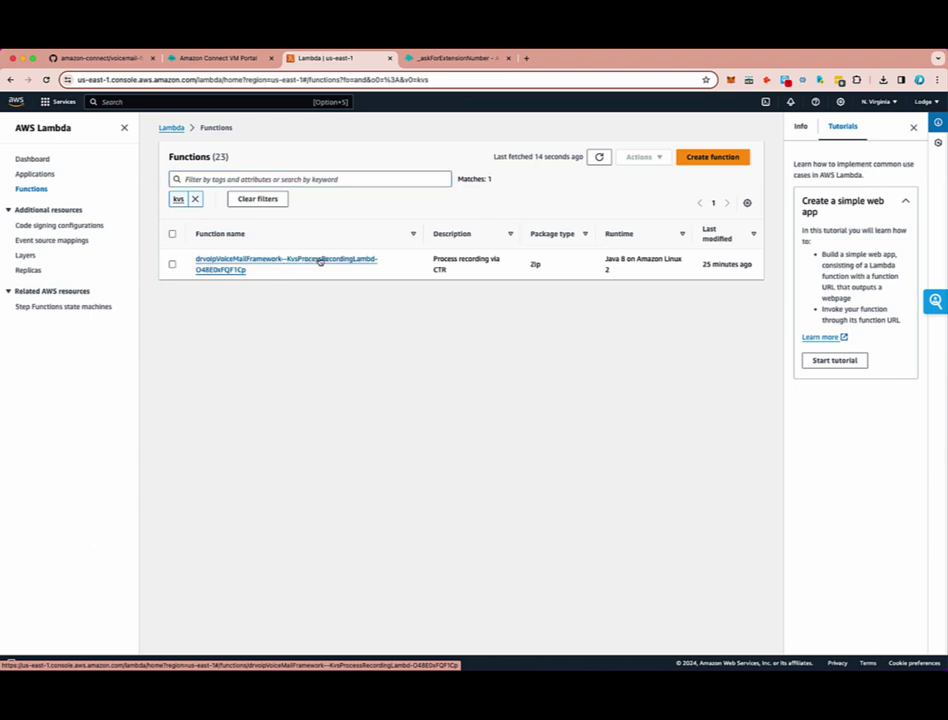
- Open KvsProcessRecordingLambda, locate its Java 8 runtime setting, and start editing the runtime settings
left_click(319, 261)
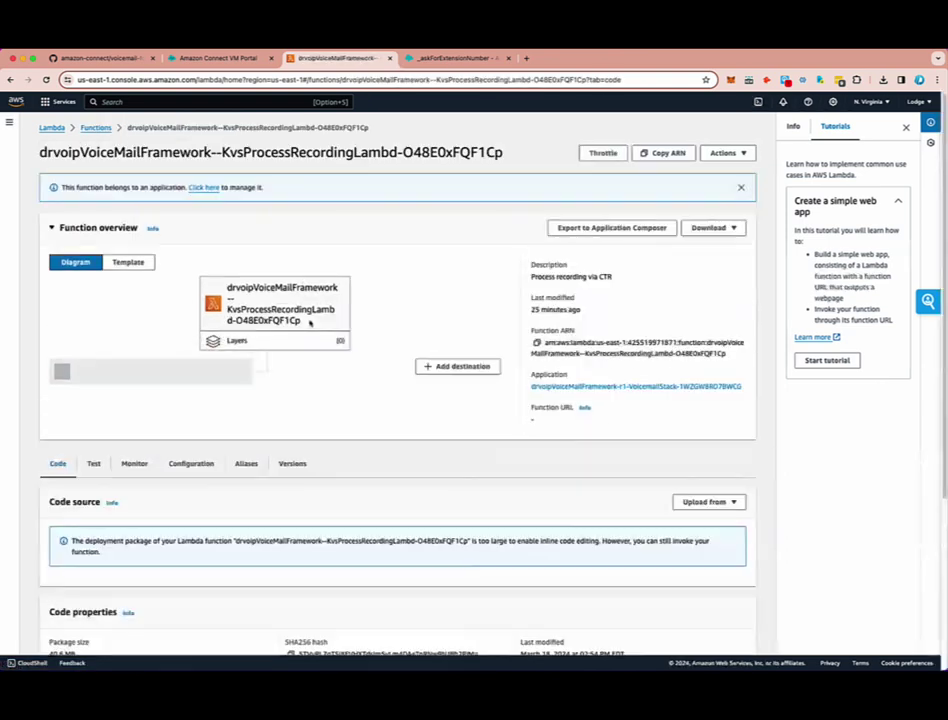
scroll(314, 450, "down", 1)
scroll(314, 450, "down", 1)
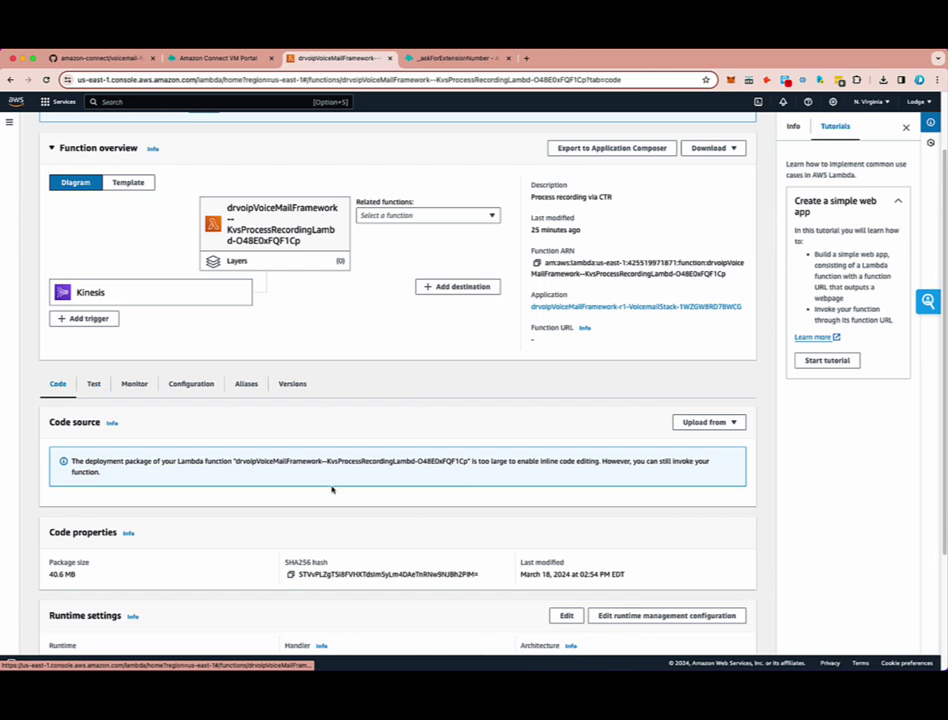
scroll(296, 500, "down", 4)
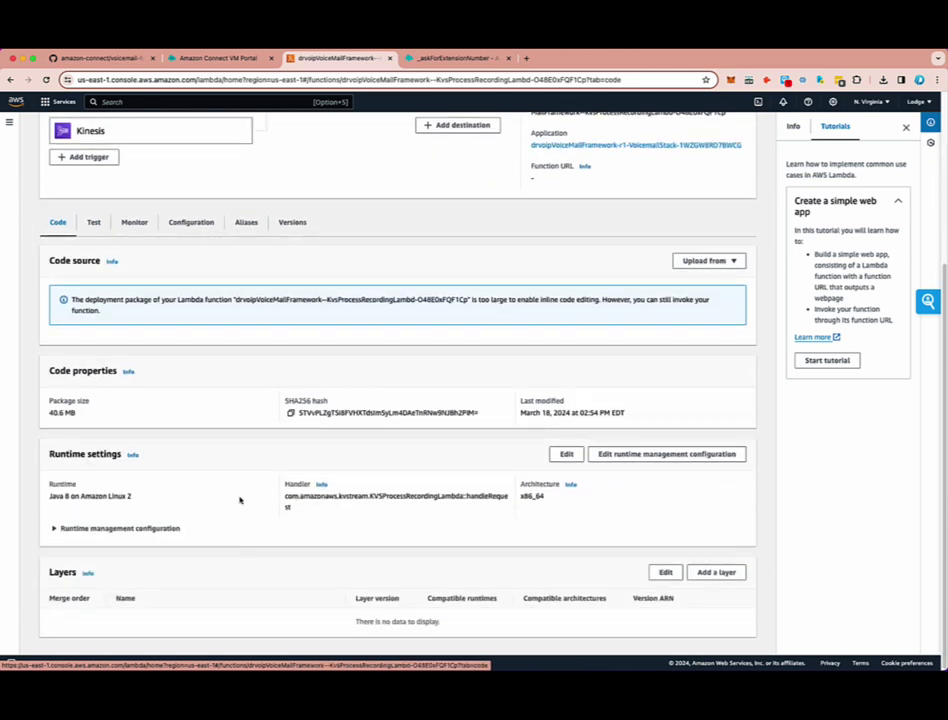
left_click_drag(46, 457, 146, 455)
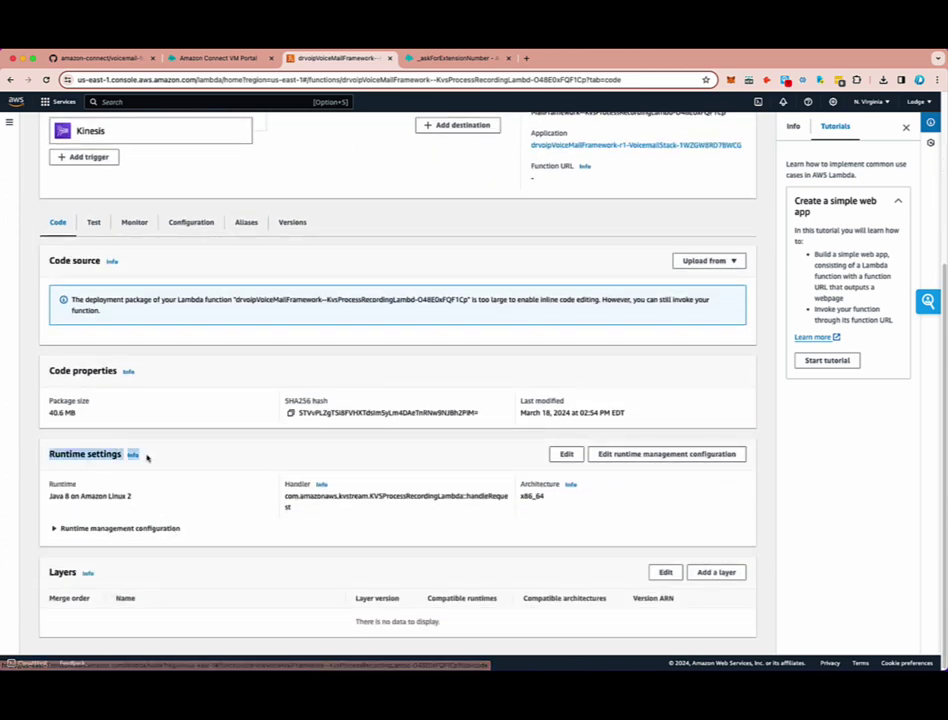
left_click_drag(48, 496, 161, 508)
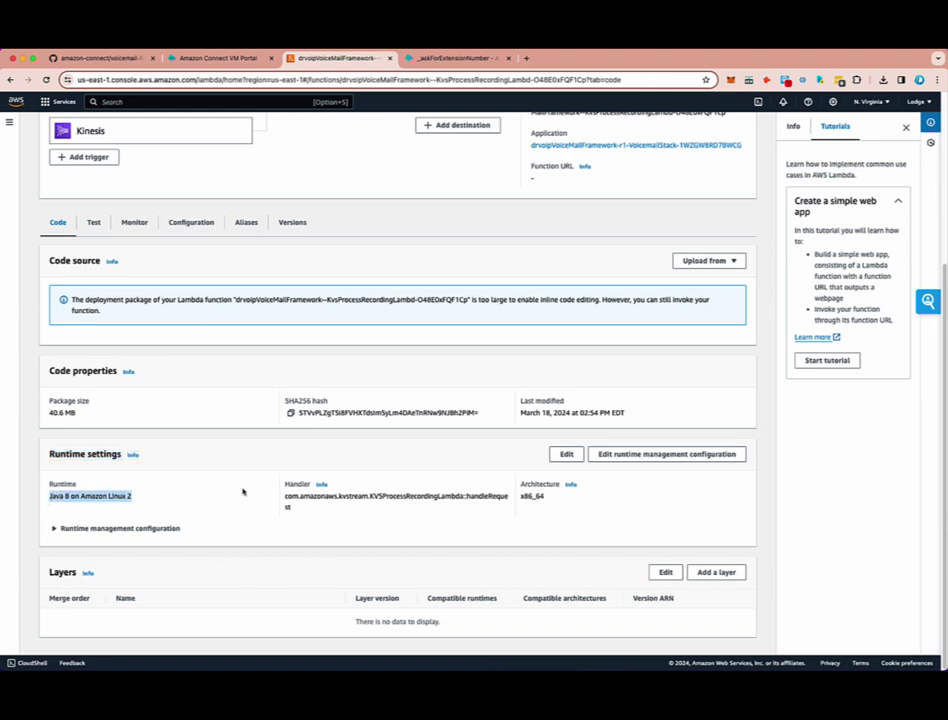
triple_click(101, 512)
left_click(566, 455)
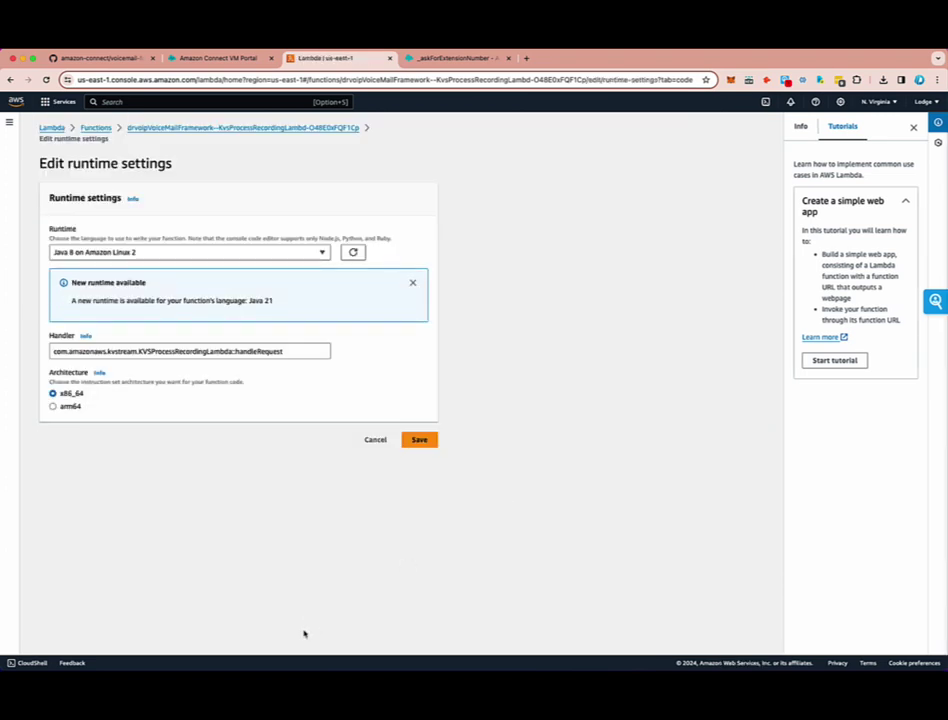
- Change KvsProcessRecordingLambda's runtime from Java 8 to Java 11, save it, and confirm the update succeeded
left_click(102, 255)
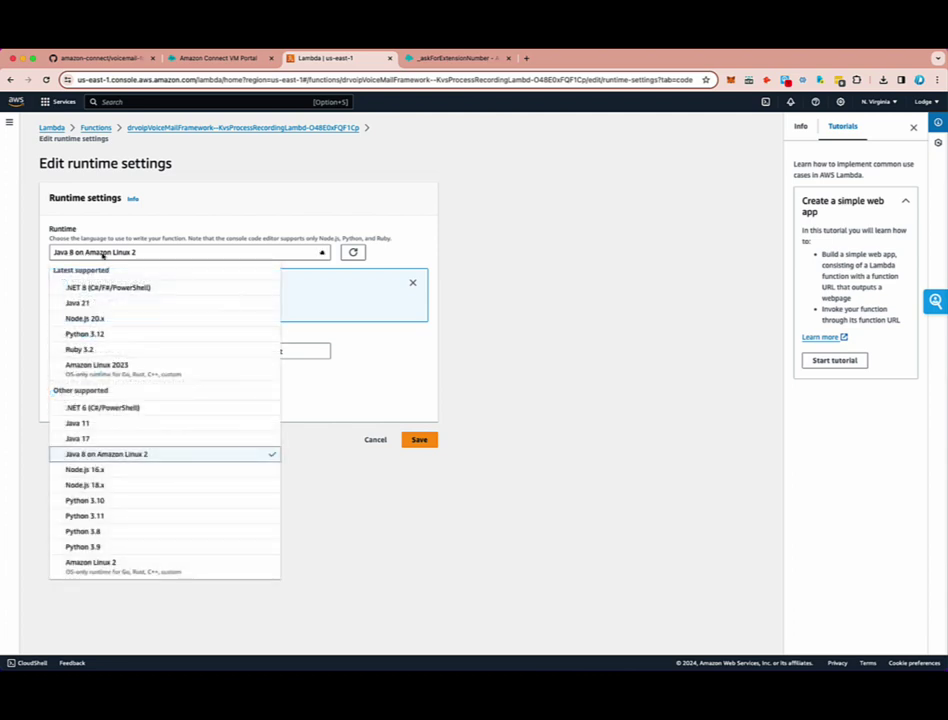
left_click(94, 425)
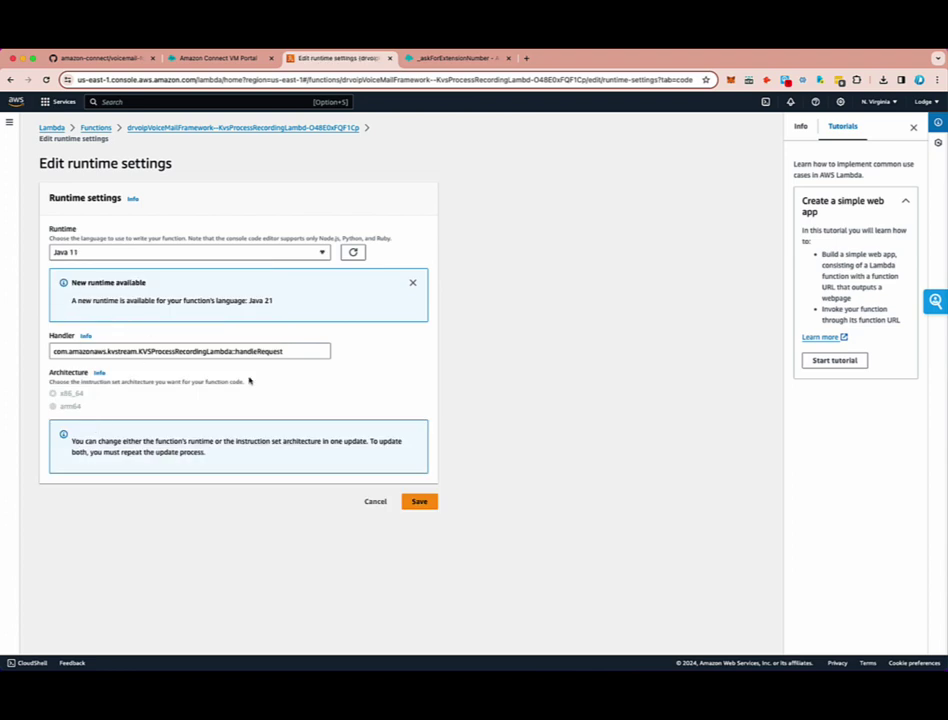
left_click(420, 503)
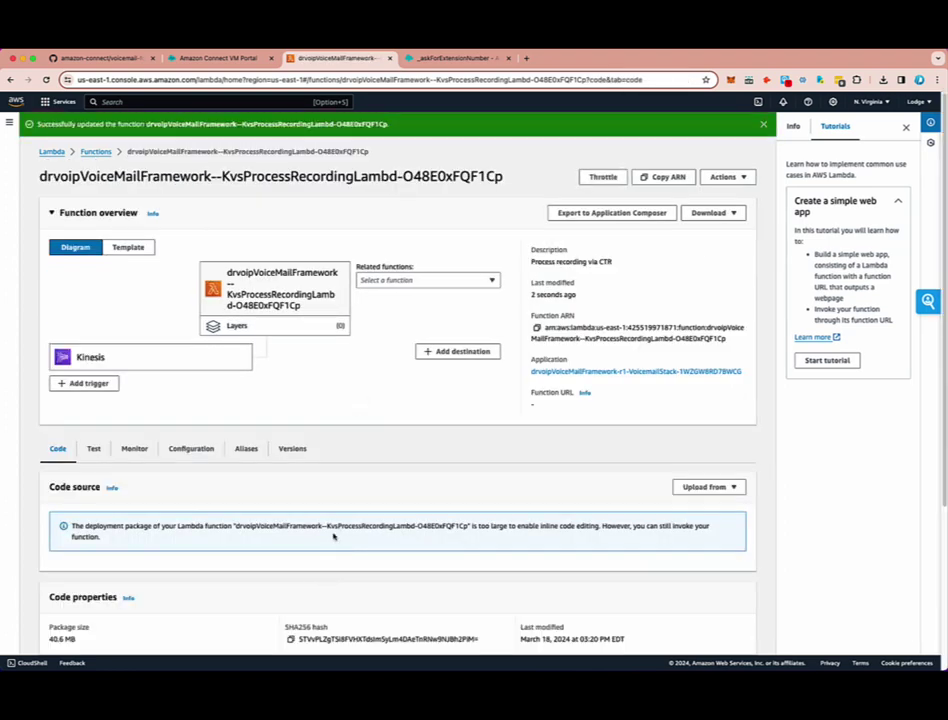
scroll(332, 535, "down", 3)
scroll(331, 531, "down", 1)
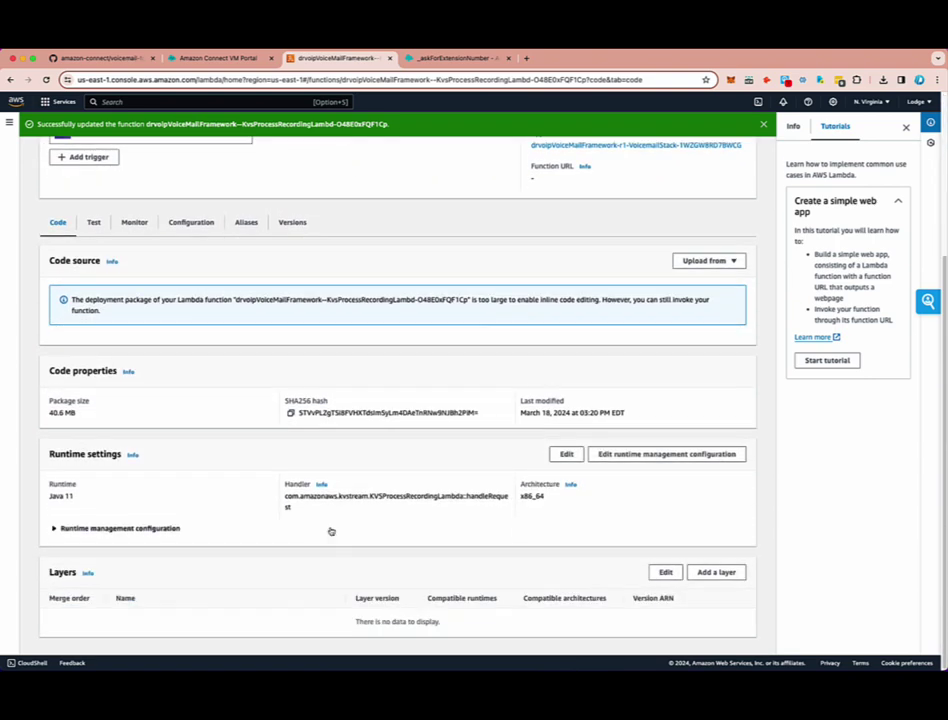
scroll(330, 530, "up", 4)
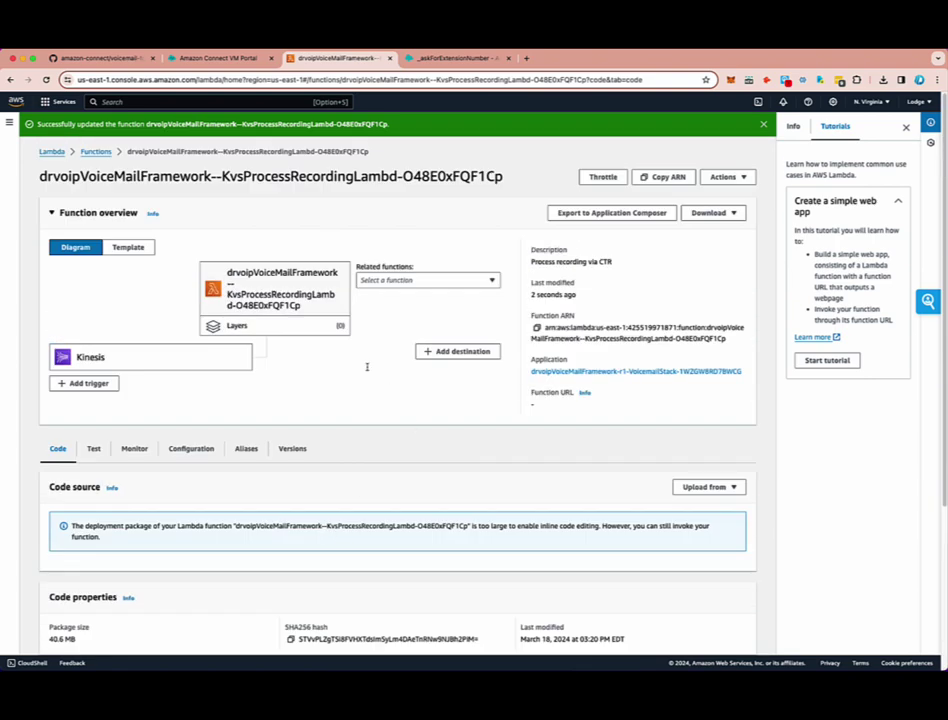
scroll(400, 522, "down", 3)
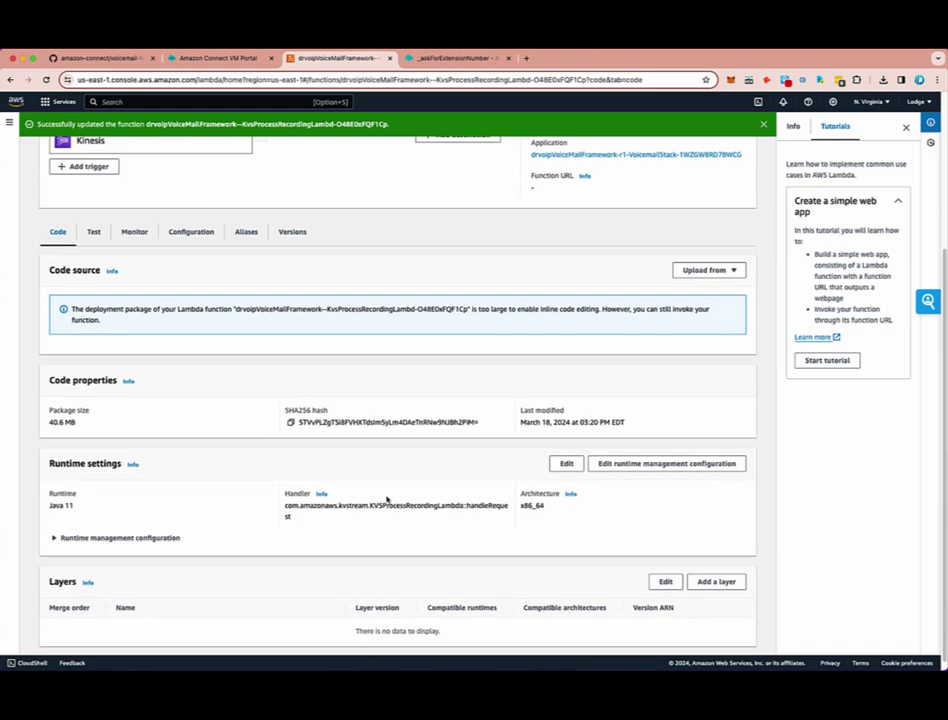
scroll(470, 434, "up", 3)
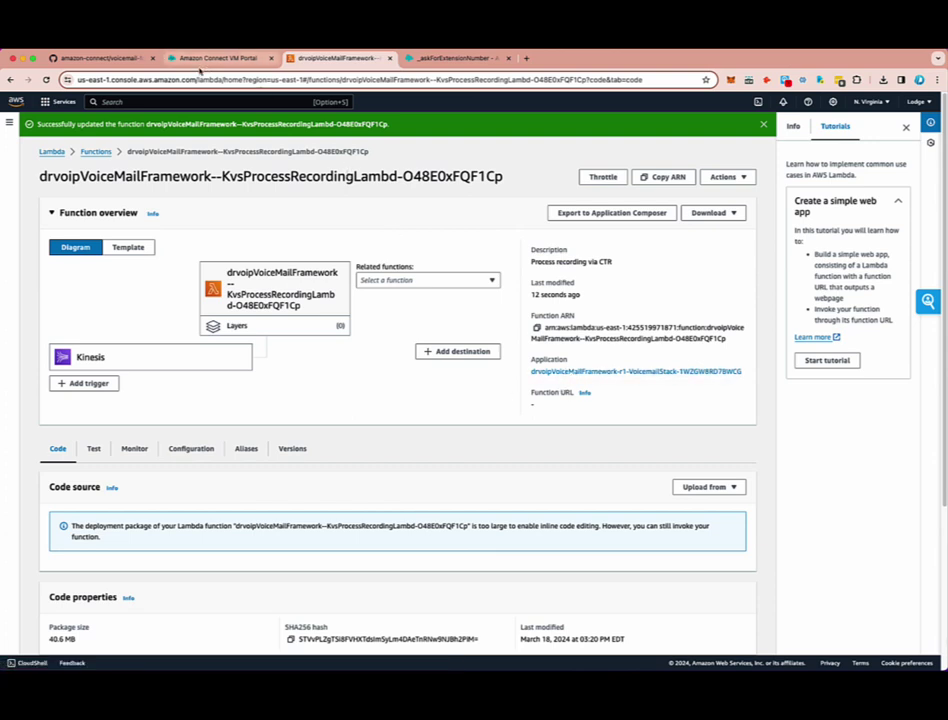
left_click(194, 60)
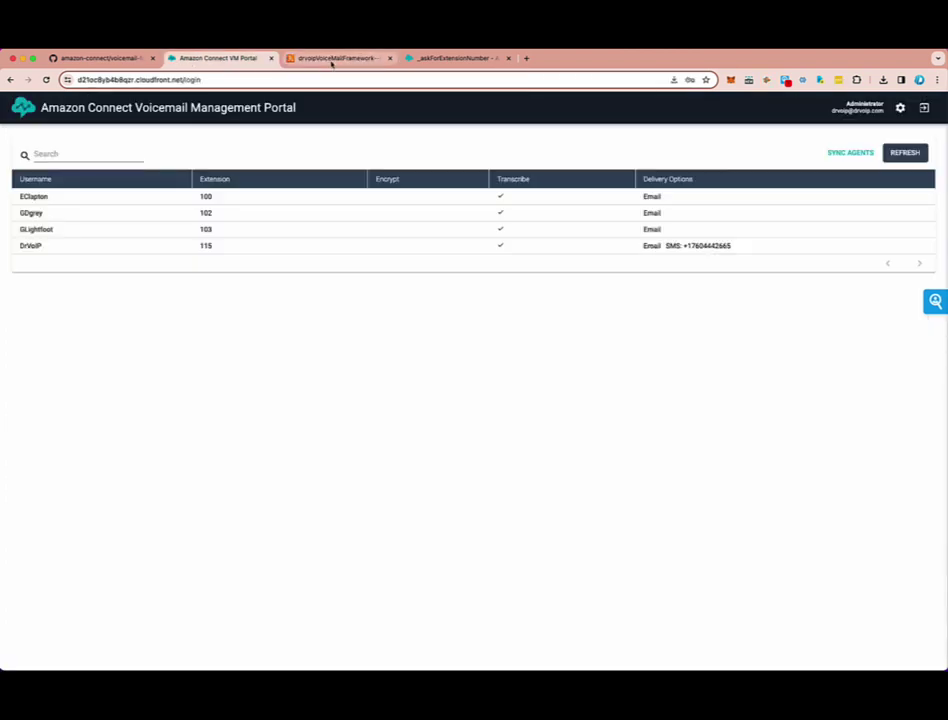
- Go to the Amazon S3 console and filter the buckets by name with 'au'
left_click(333, 60)
left_click(48, 106)
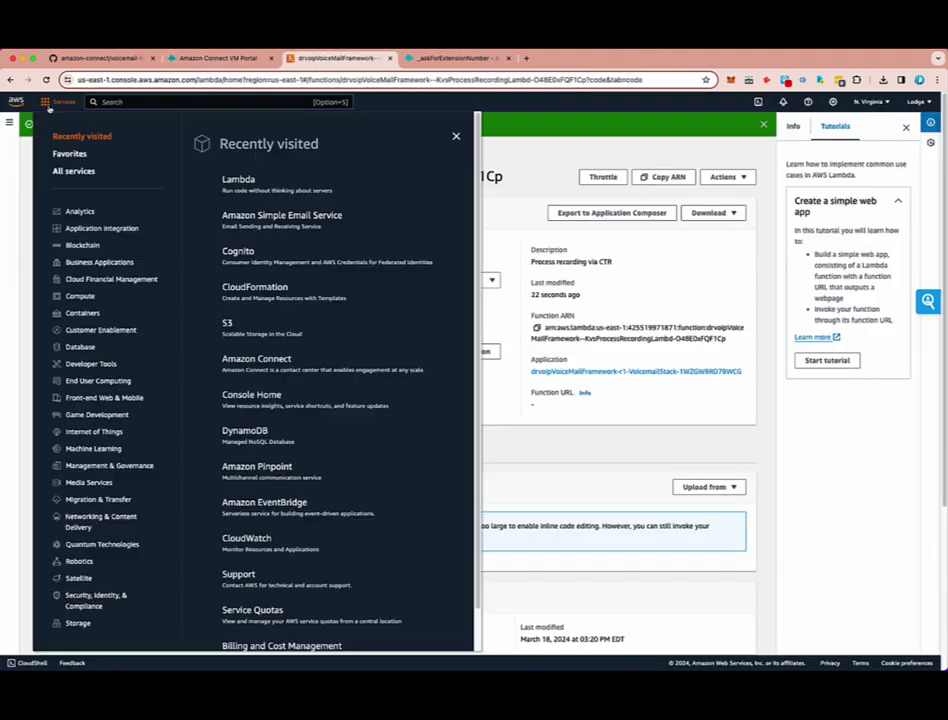
left_click(228, 324)
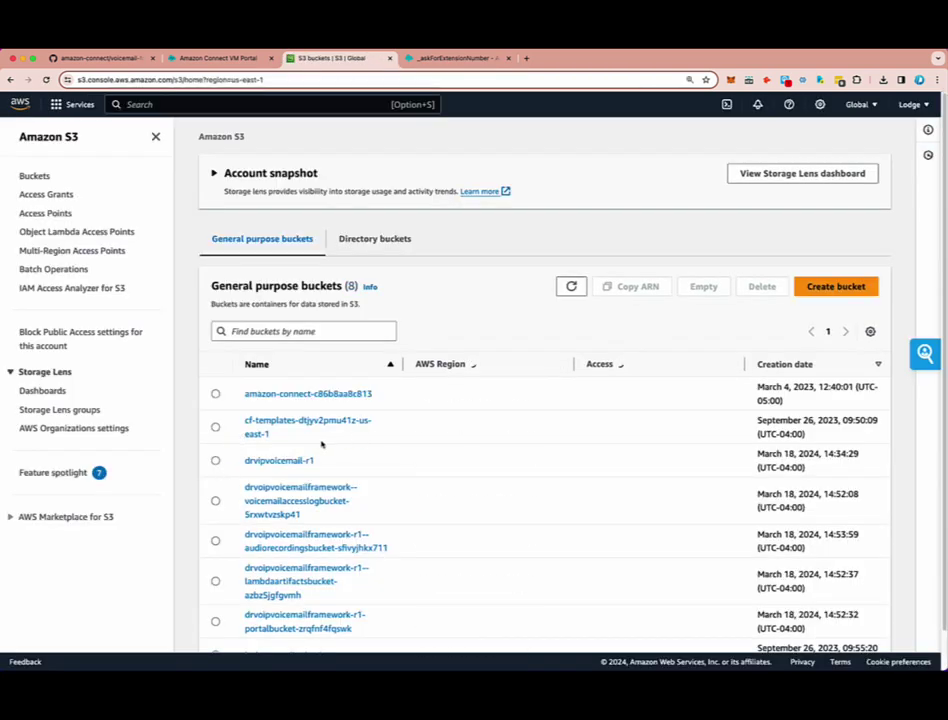
left_click(266, 334)
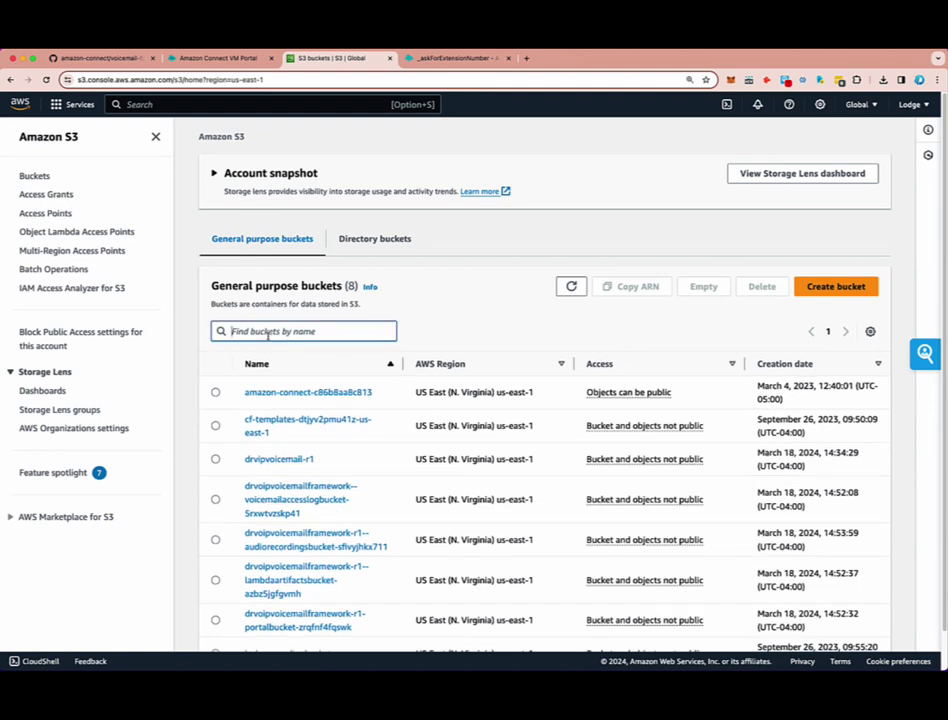
type("audio")
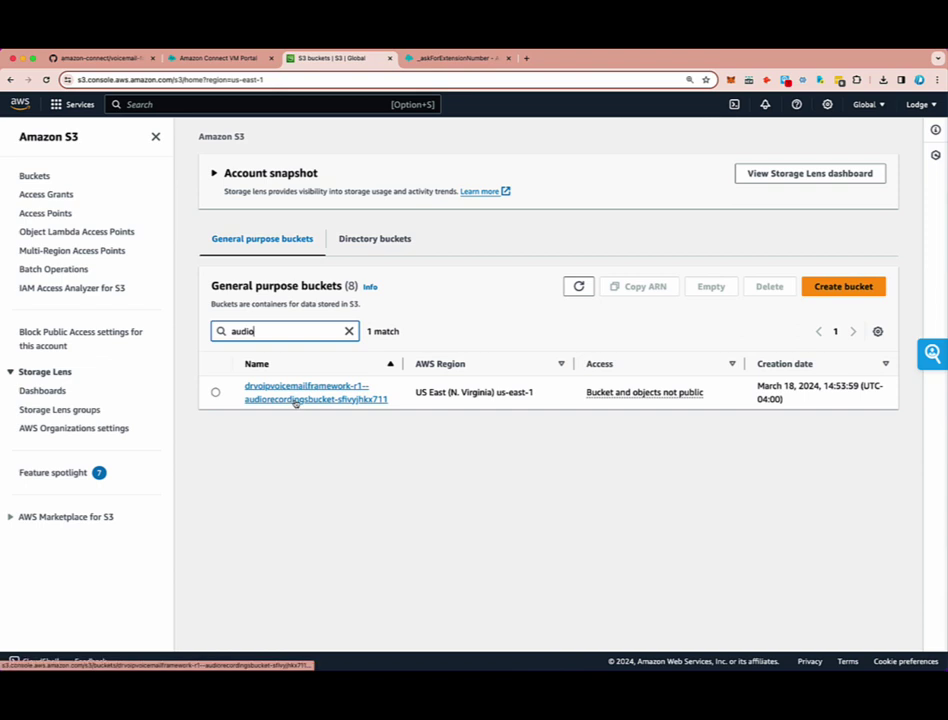
- Open the audio recordings bucket and confirm its Objects list is empty
left_click(287, 401)
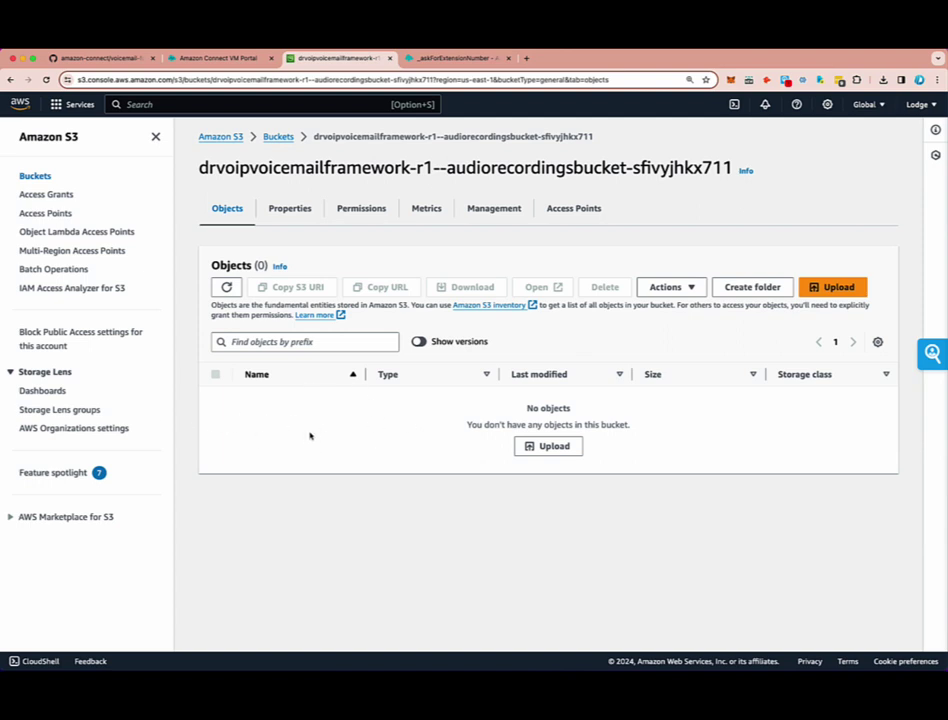
triple_click(307, 434)
left_click(629, 462)
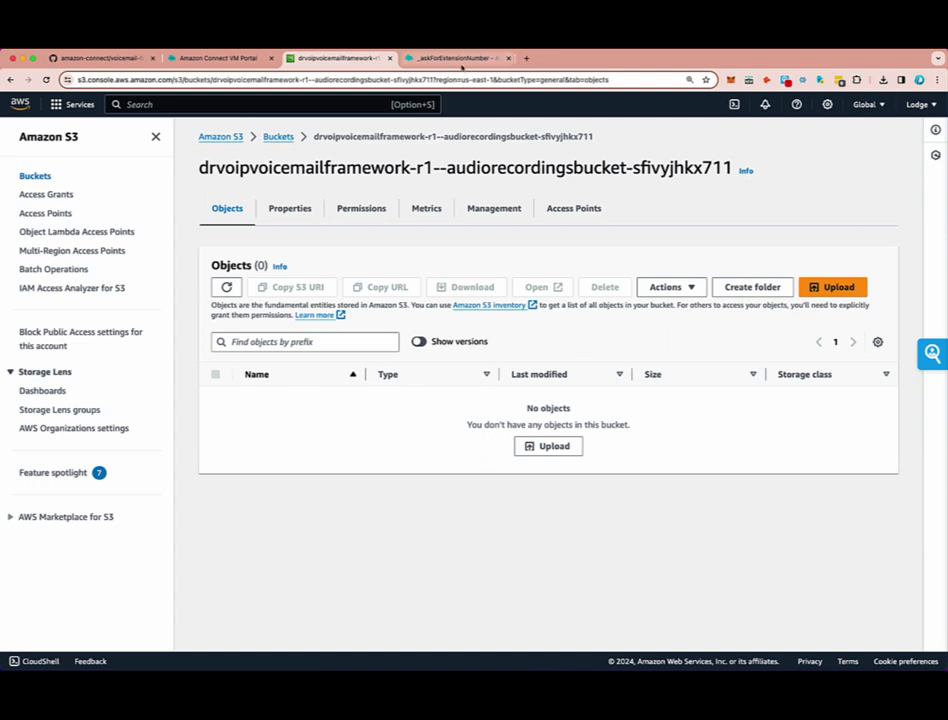
left_click(236, 59)
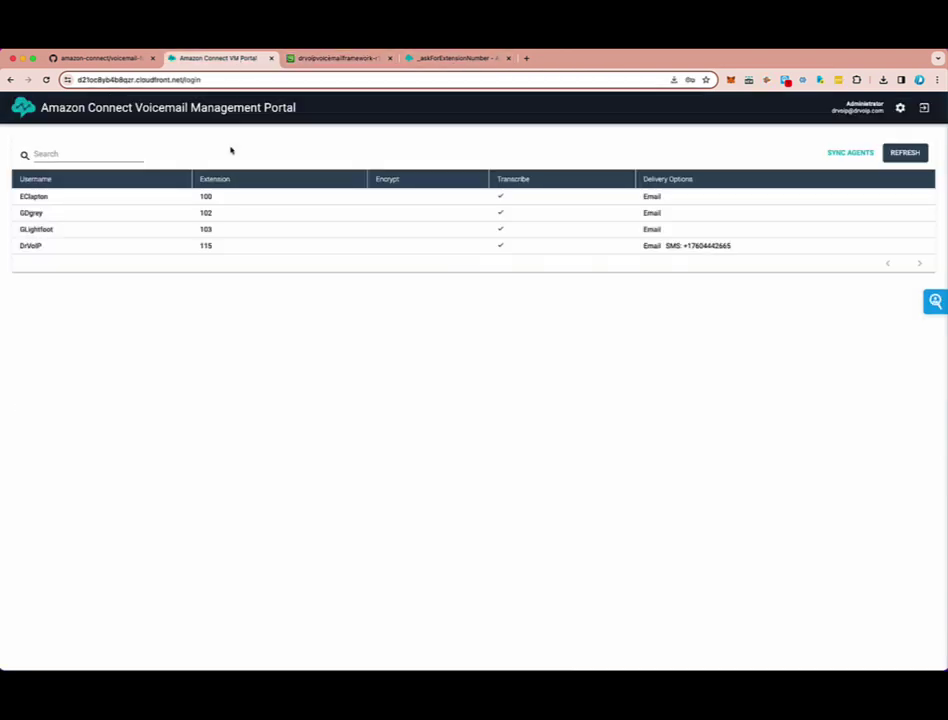
left_click(340, 58)
- Scroll through the published _askForExtensionNumber flow, then go back to the empty audio recordings bucket
left_click(430, 58)
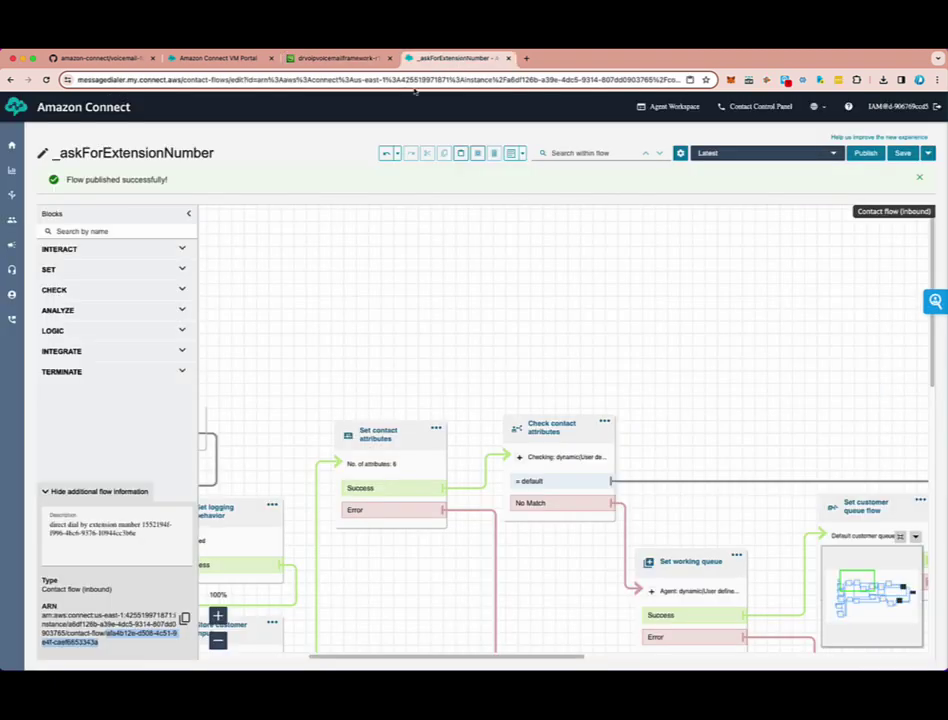
scroll(383, 338, "down", 5)
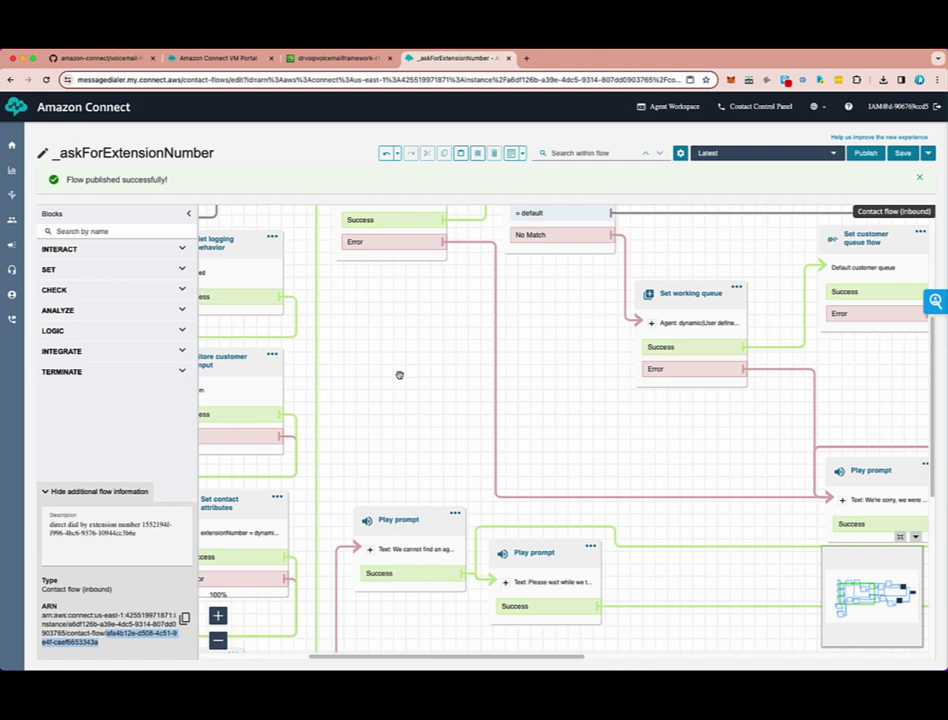
left_click(311, 60)
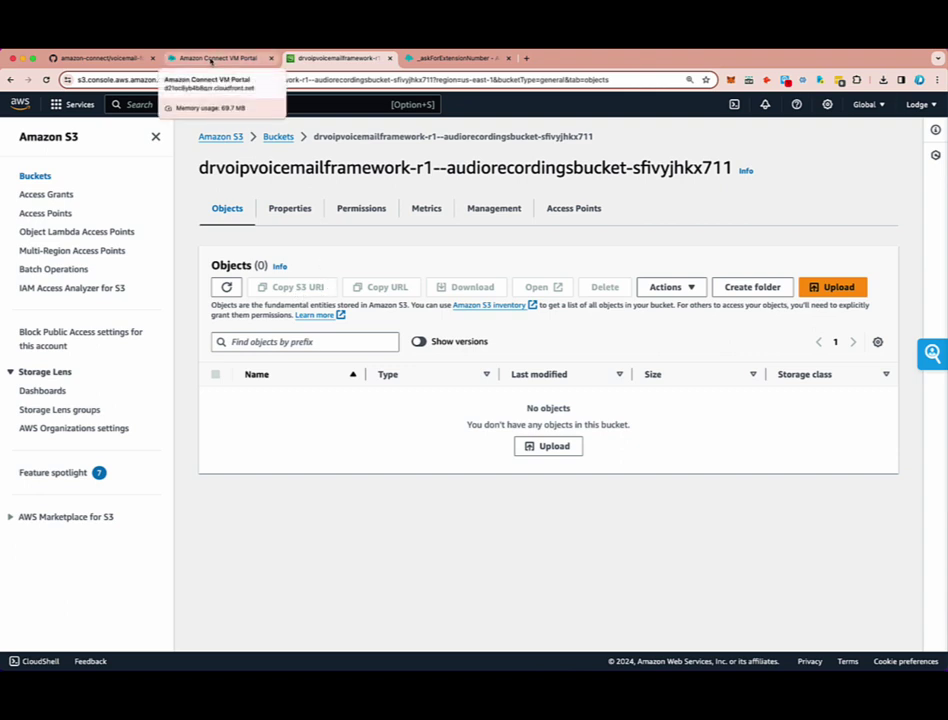
- Leave the S3 console and bring up the archived voicemail-for-amazon-connect GitHub repository page
left_click(75, 104)
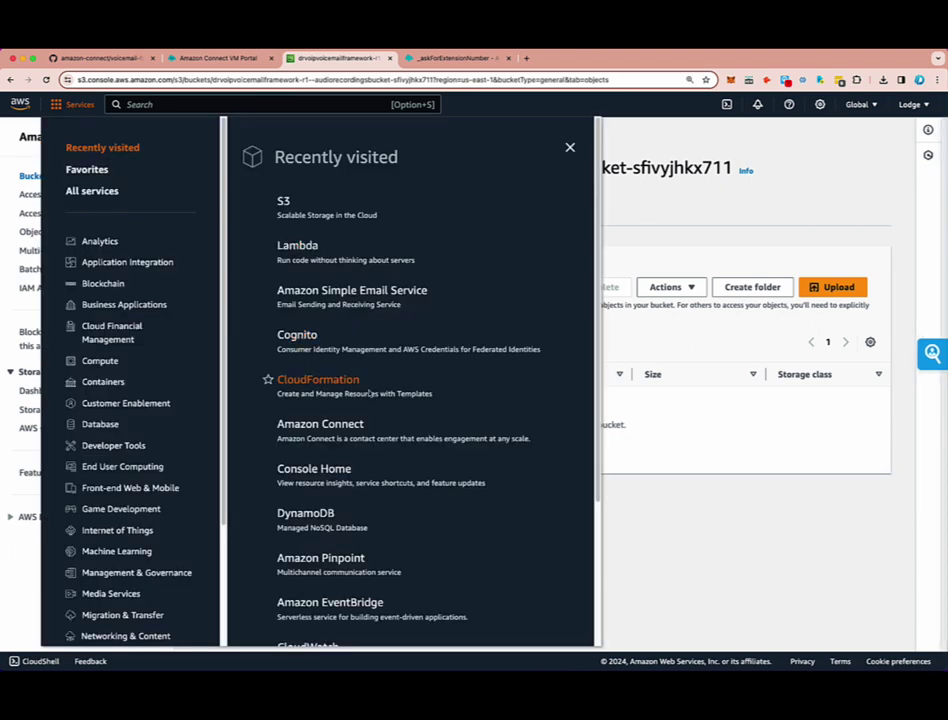
left_click(692, 529)
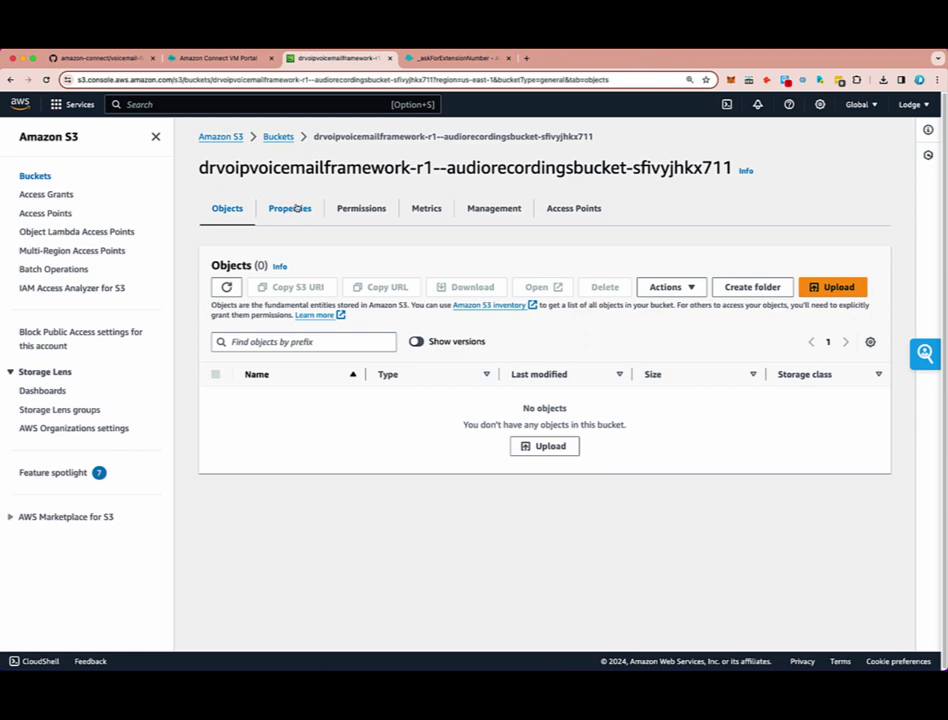
left_click_drag(315, 190, 268, 210)
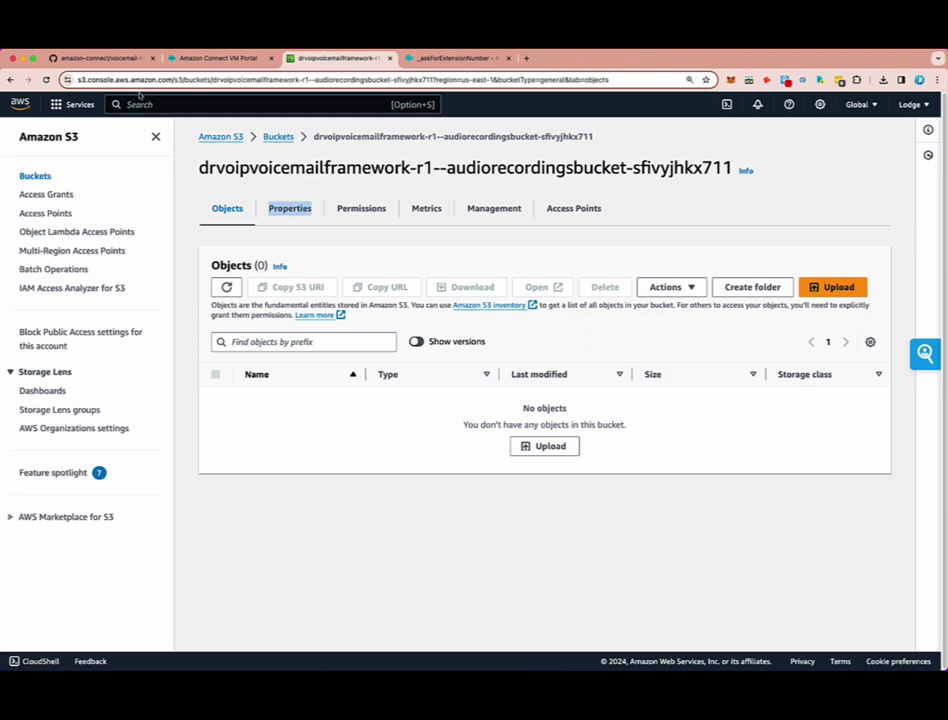
left_click(104, 58)
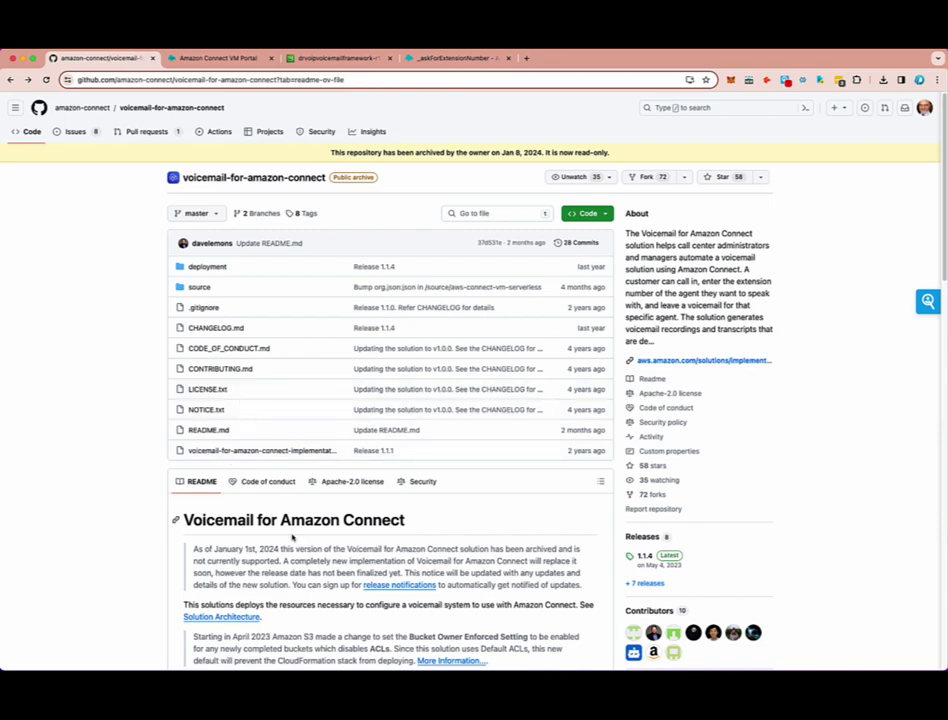
scroll(290, 527, "down", 5)
scroll(353, 512, "down", 15)
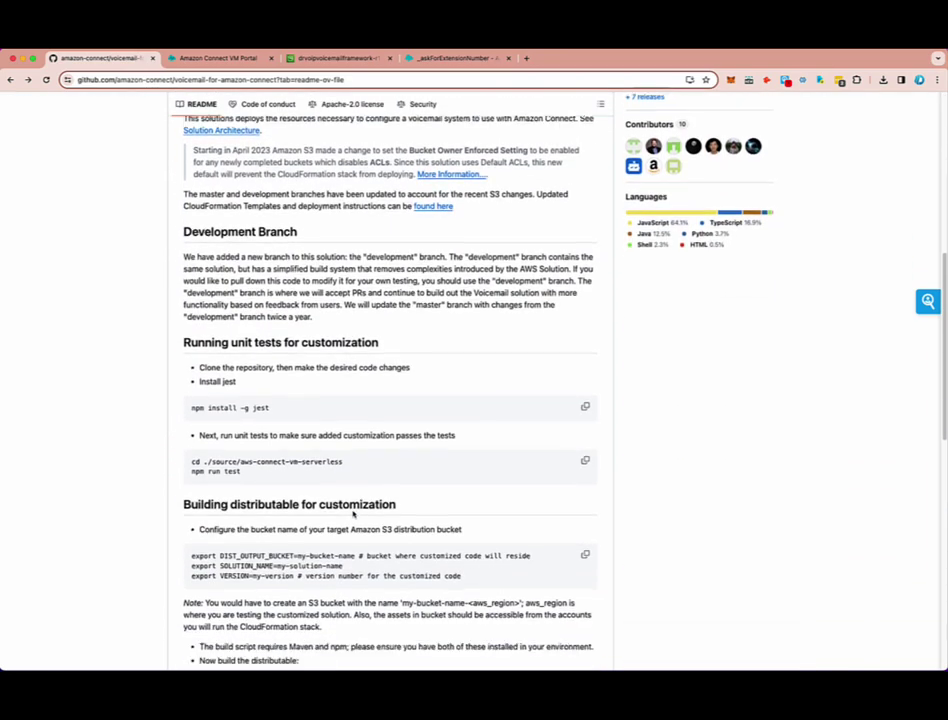
scroll(353, 512, "up", 20)
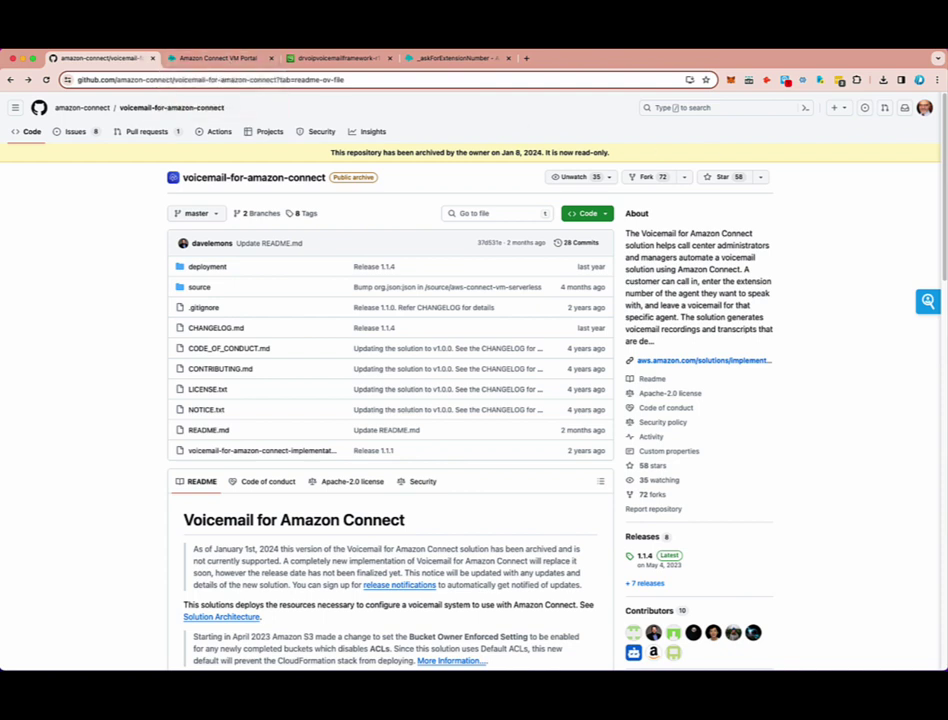
left_click(842, 44)
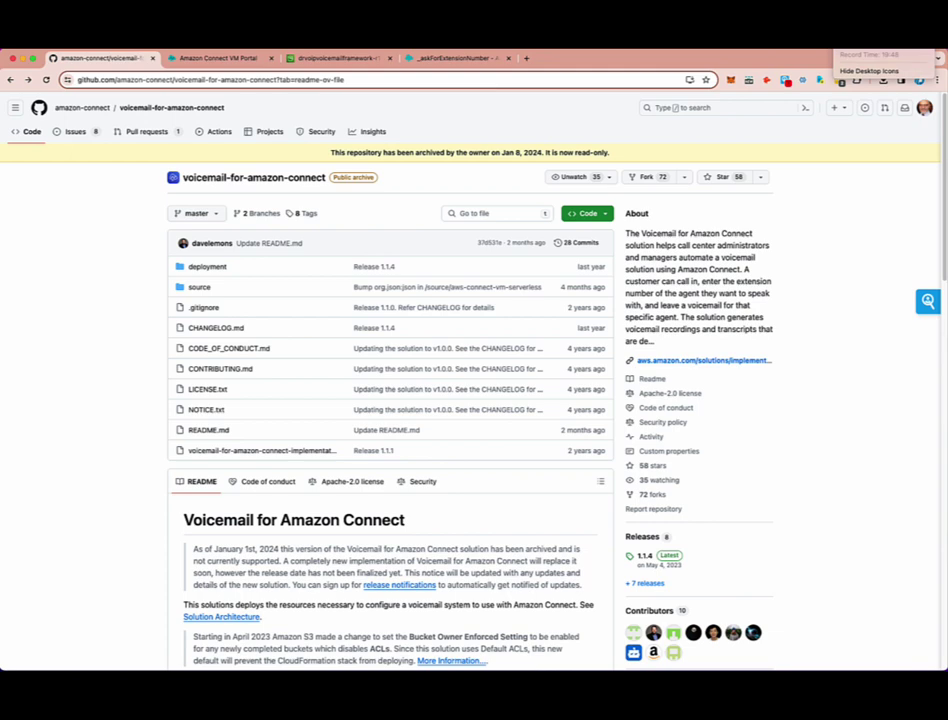